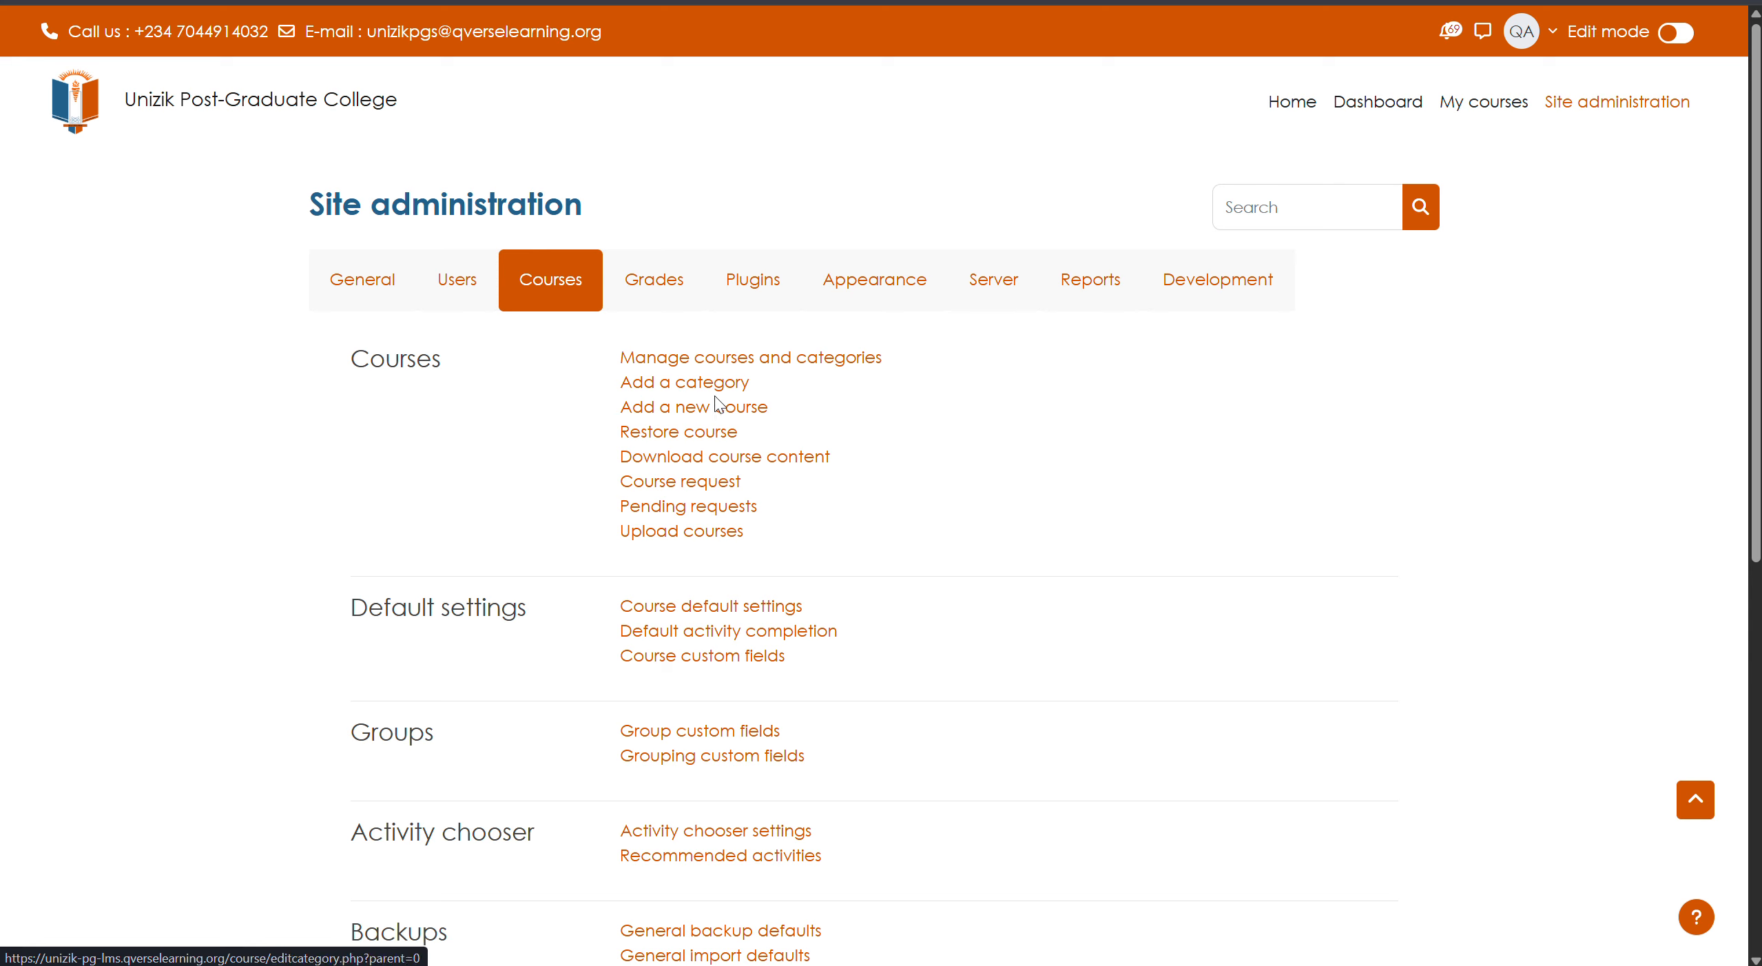
- Open Manage courses and categories from Site administration's Courses section
{"action": "left_click", "coordinate": [737, 360]}
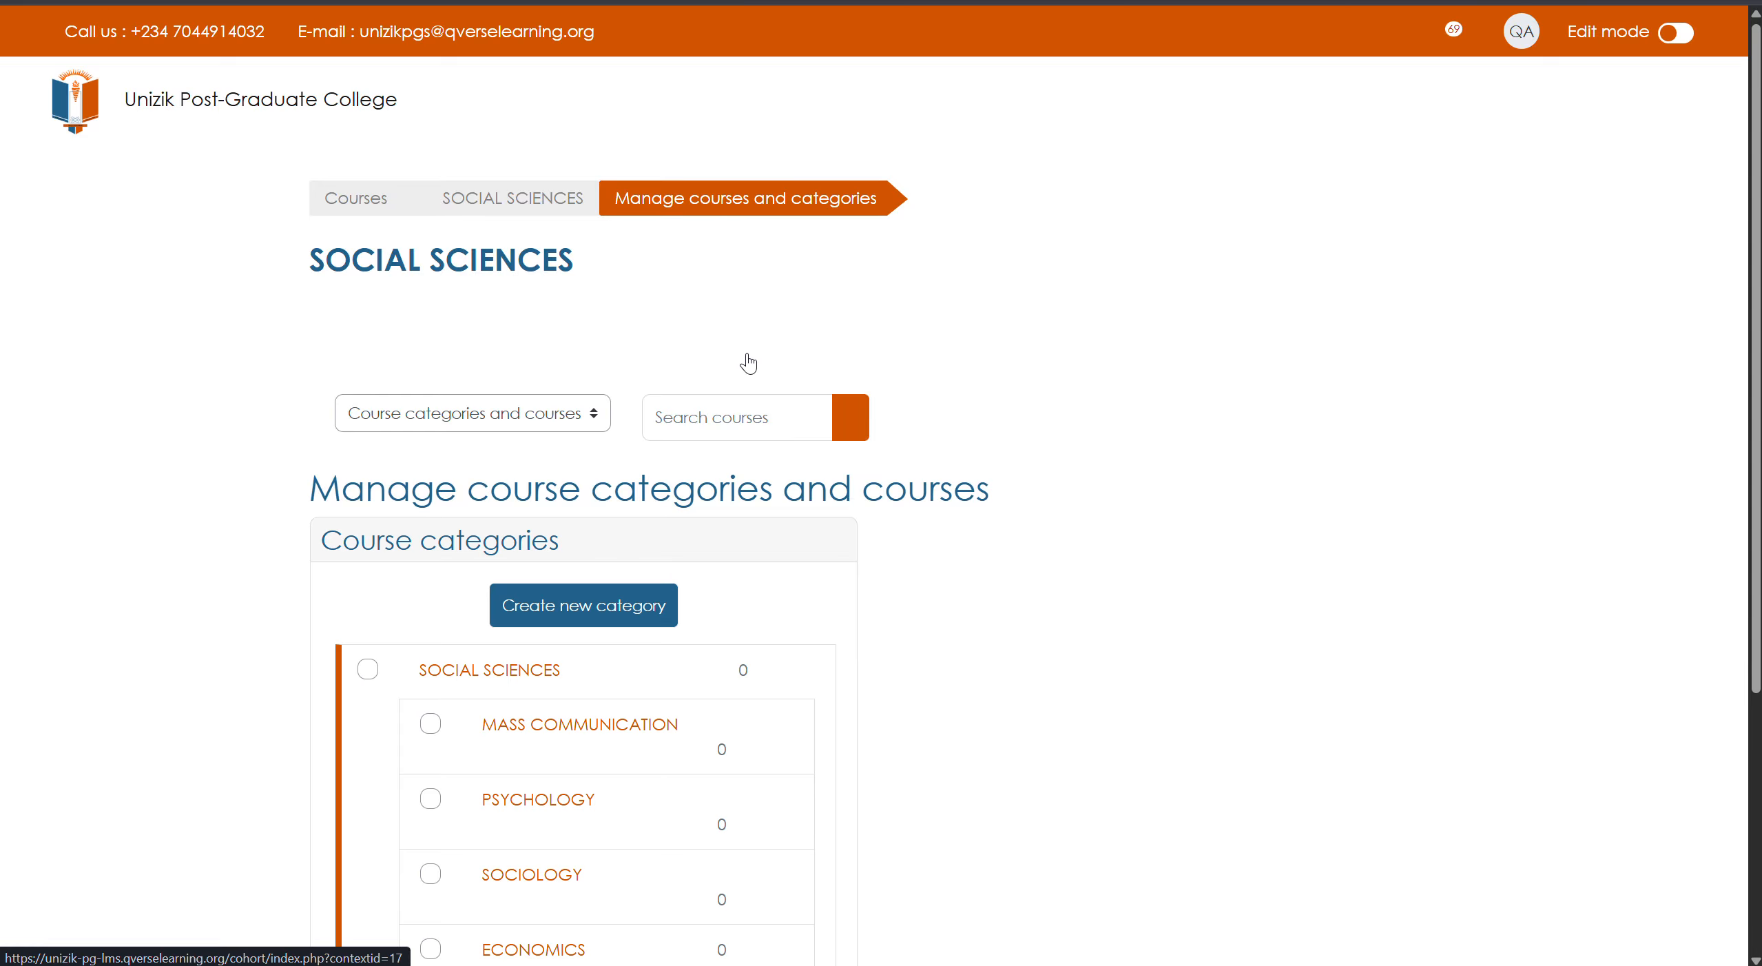
- Collapse the SOCIAL SCIENCES and ENVIRONMENTAL SCIENCES subcategory lists so only top-level faculties show
{"action": "scroll", "coordinate": [835, 548], "scroll_direction": "down", "scroll_amount": 3}
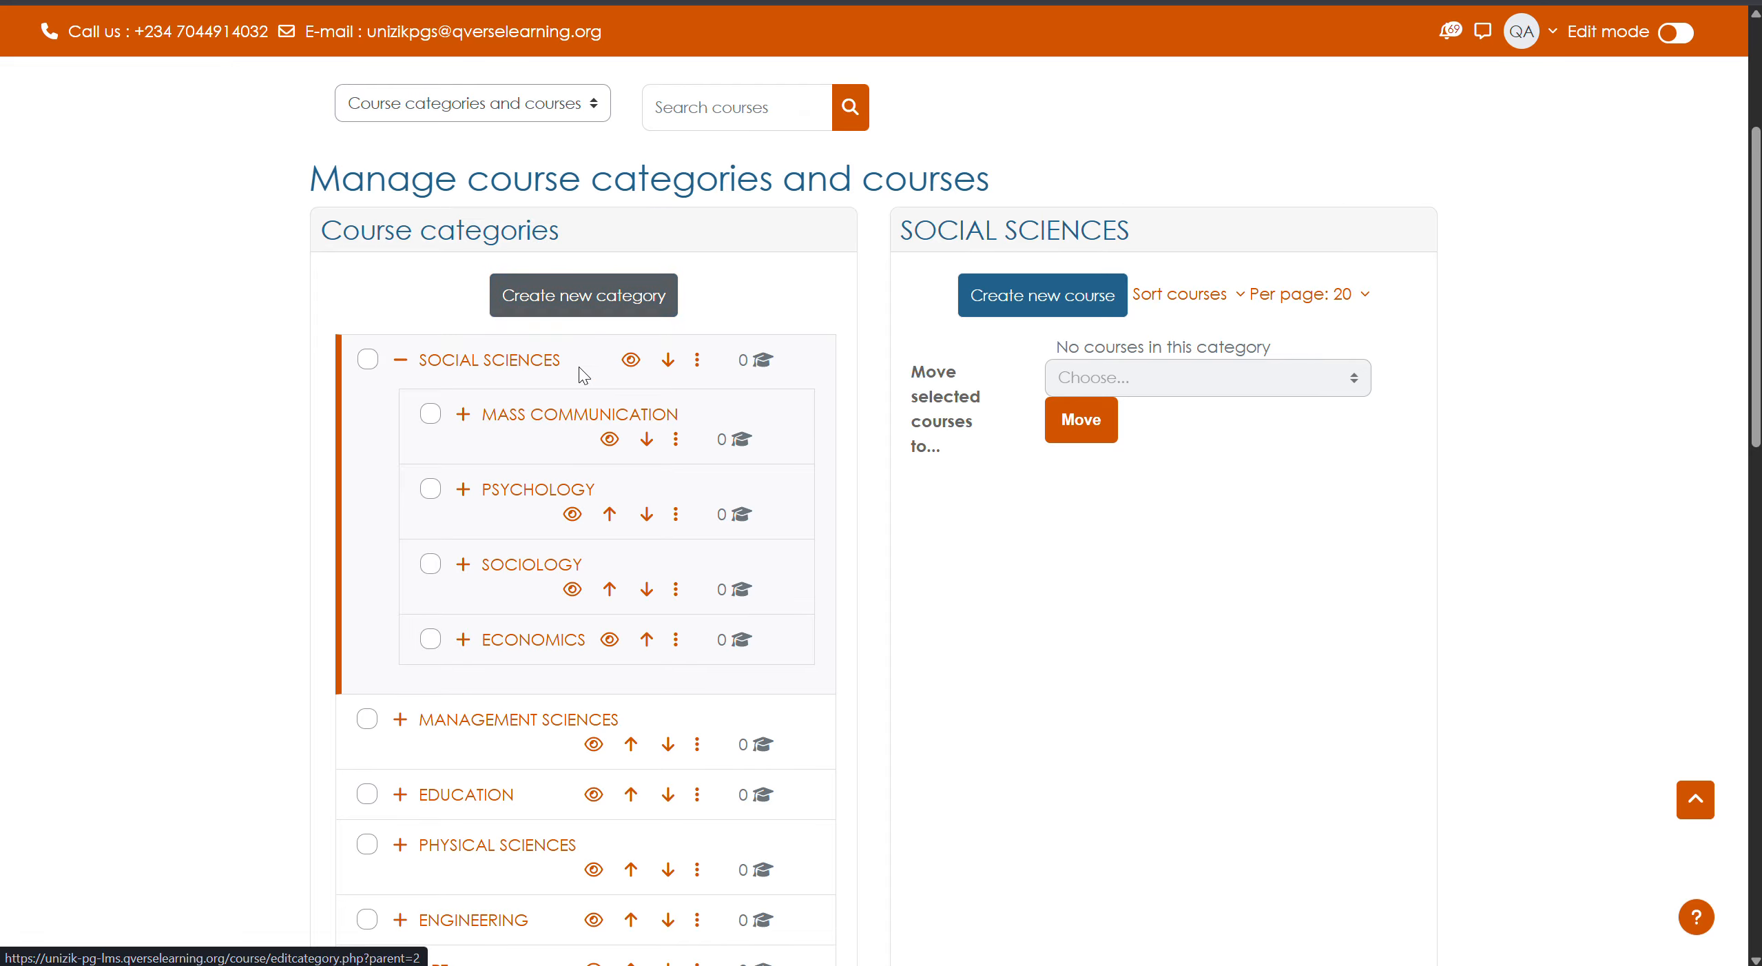
{"action": "scroll", "coordinate": [423, 174], "scroll_direction": "down", "scroll_amount": 3}
{"action": "left_click", "coordinate": [400, 153]}
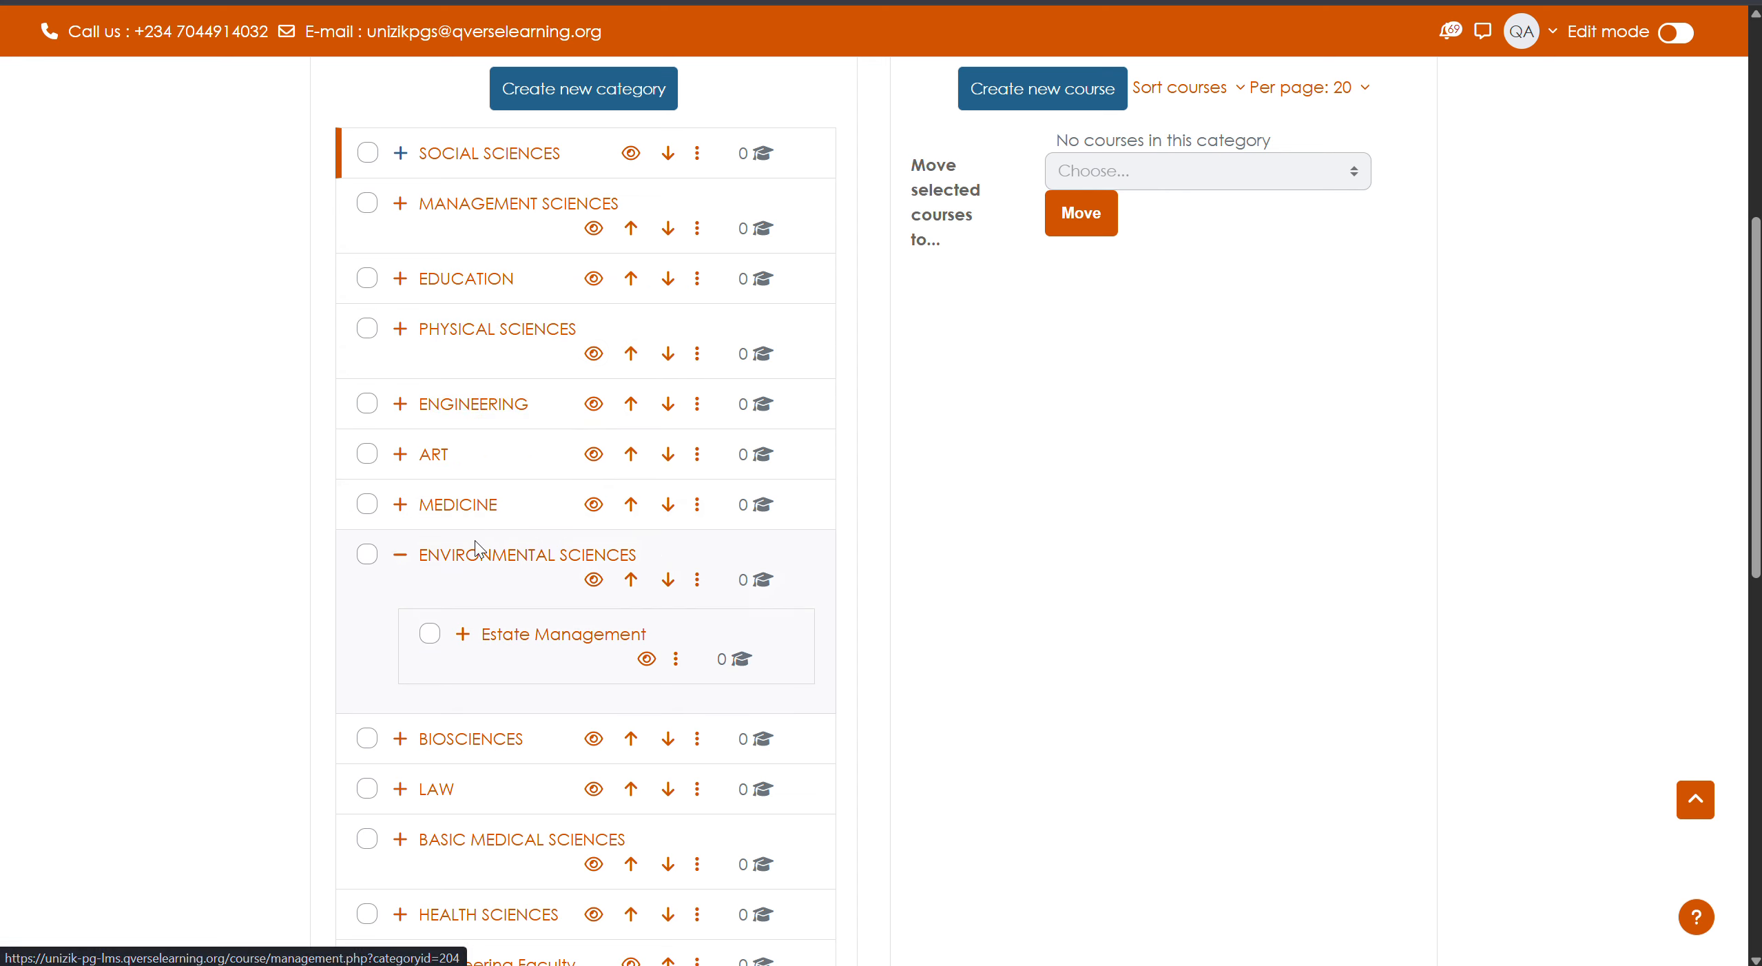
{"action": "left_click", "coordinate": [402, 555]}
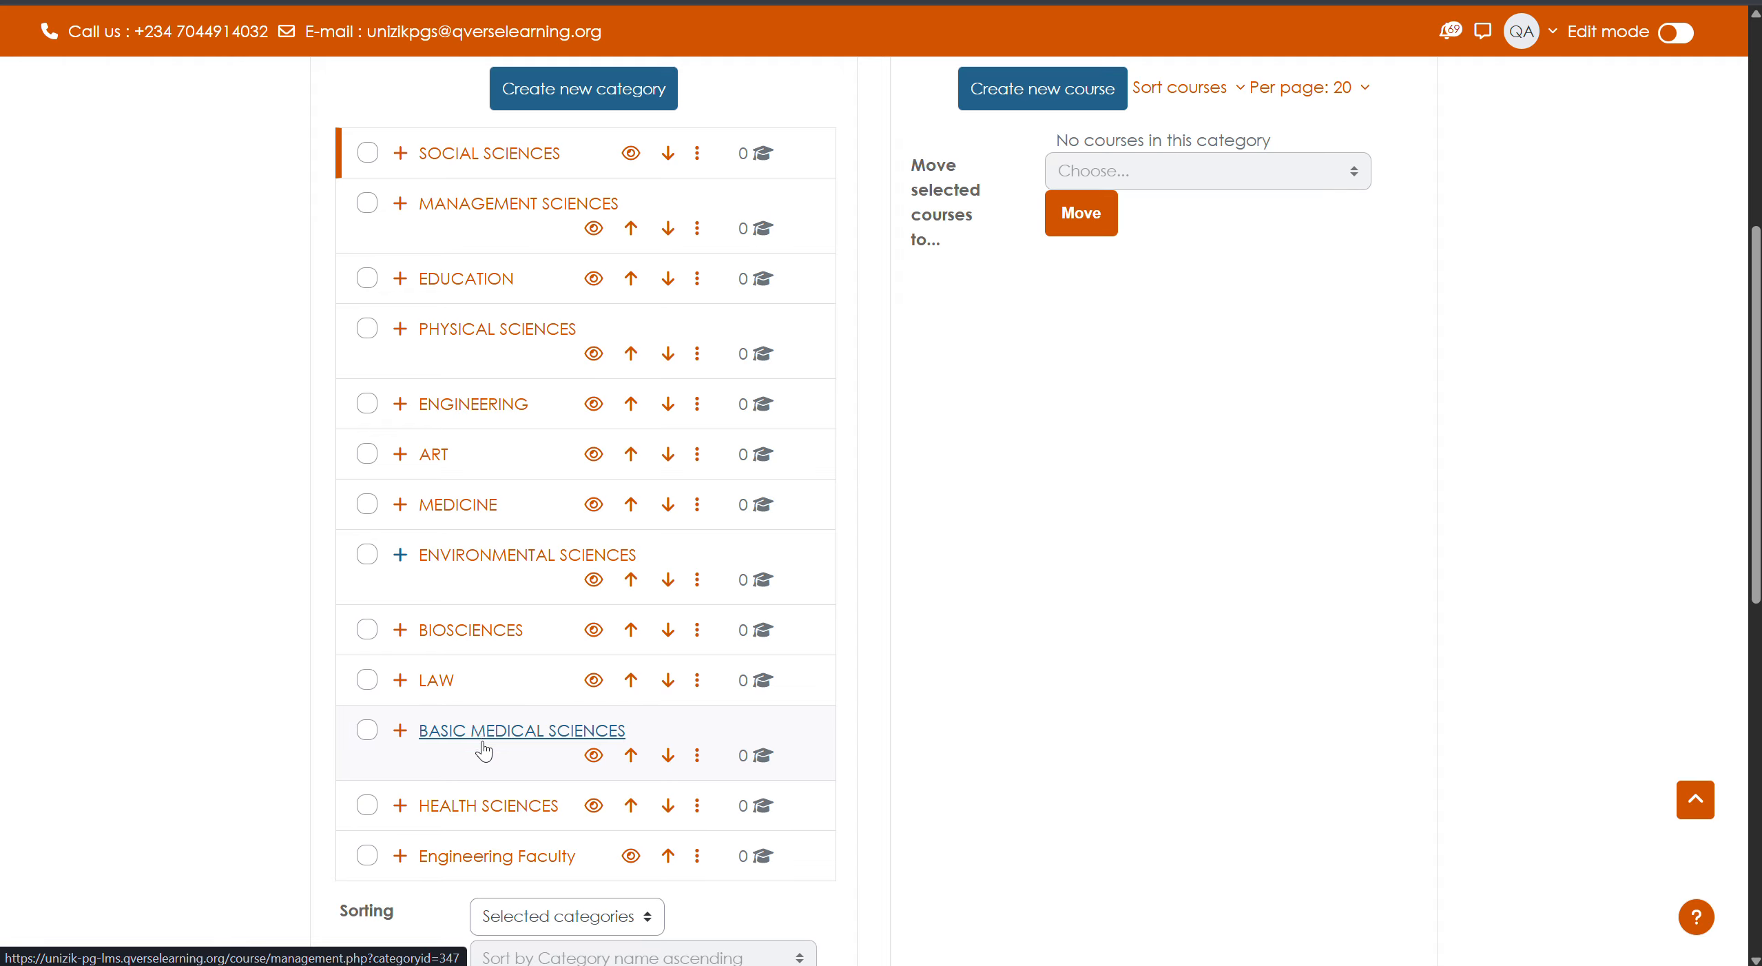
{"action": "scroll", "coordinate": [589, 431], "scroll_direction": "up", "scroll_amount": 1}
{"action": "scroll", "coordinate": [589, 427], "scroll_direction": "up", "scroll_amount": 3}
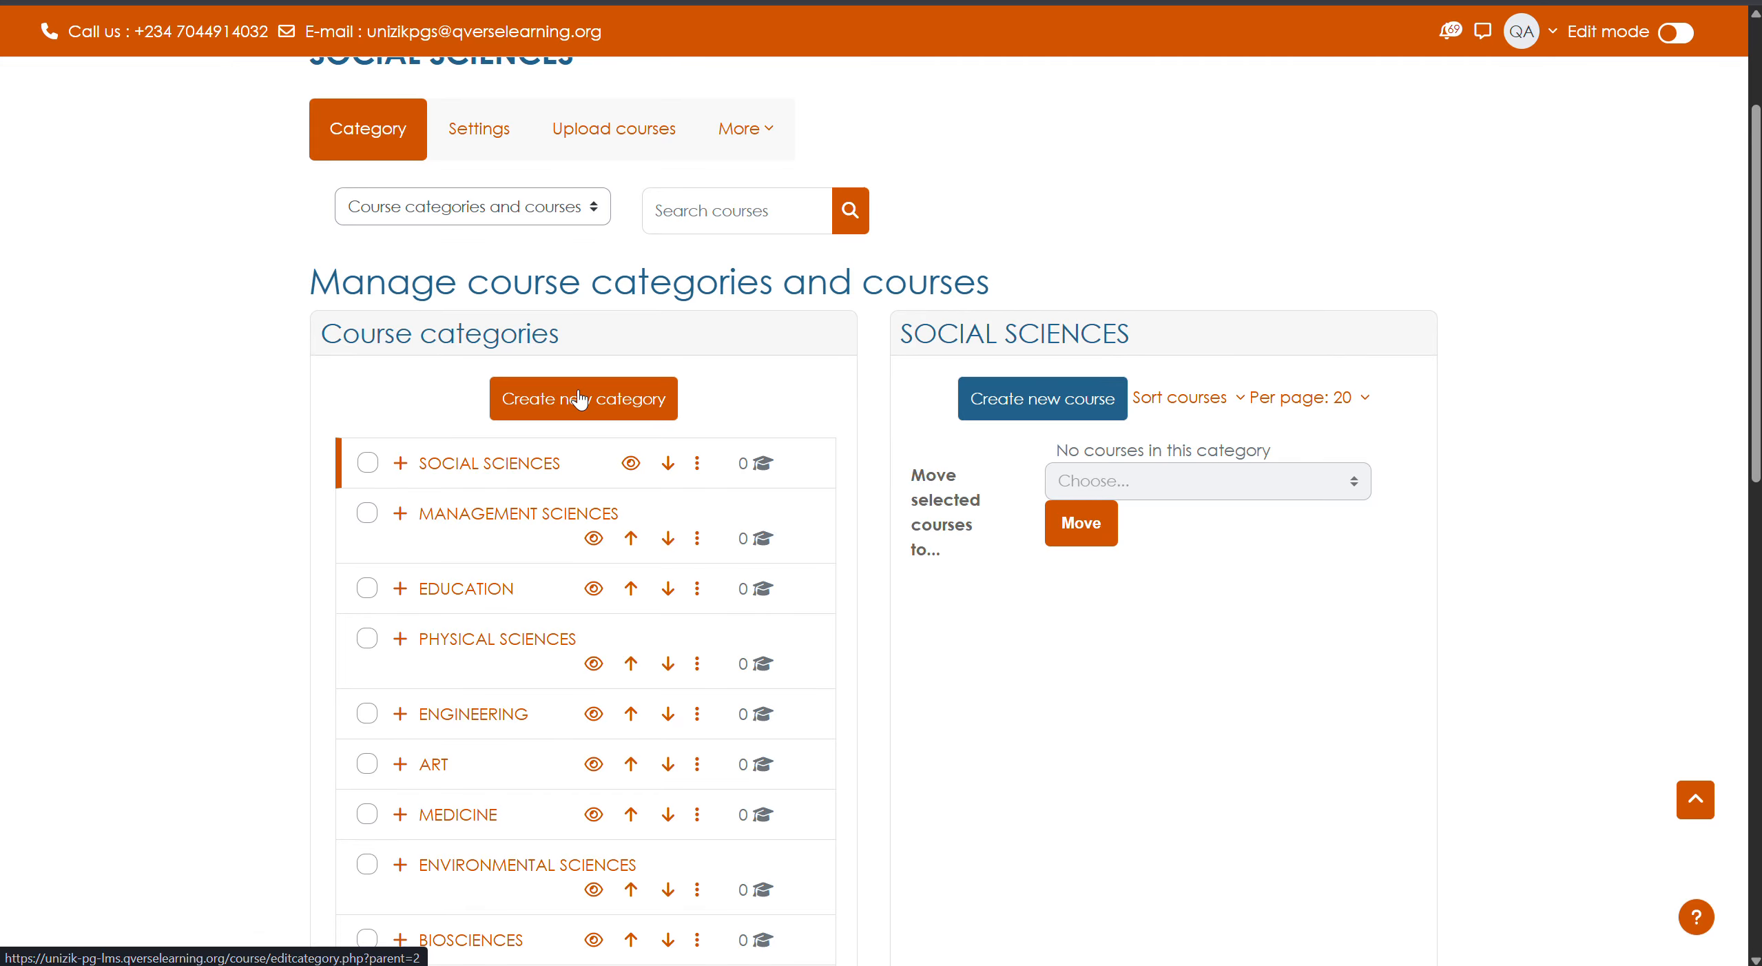
- Create a new category named 'Medicine' with Top instead of SOCIAL SCIENCES as parent
{"action": "left_click", "coordinate": [578, 412]}
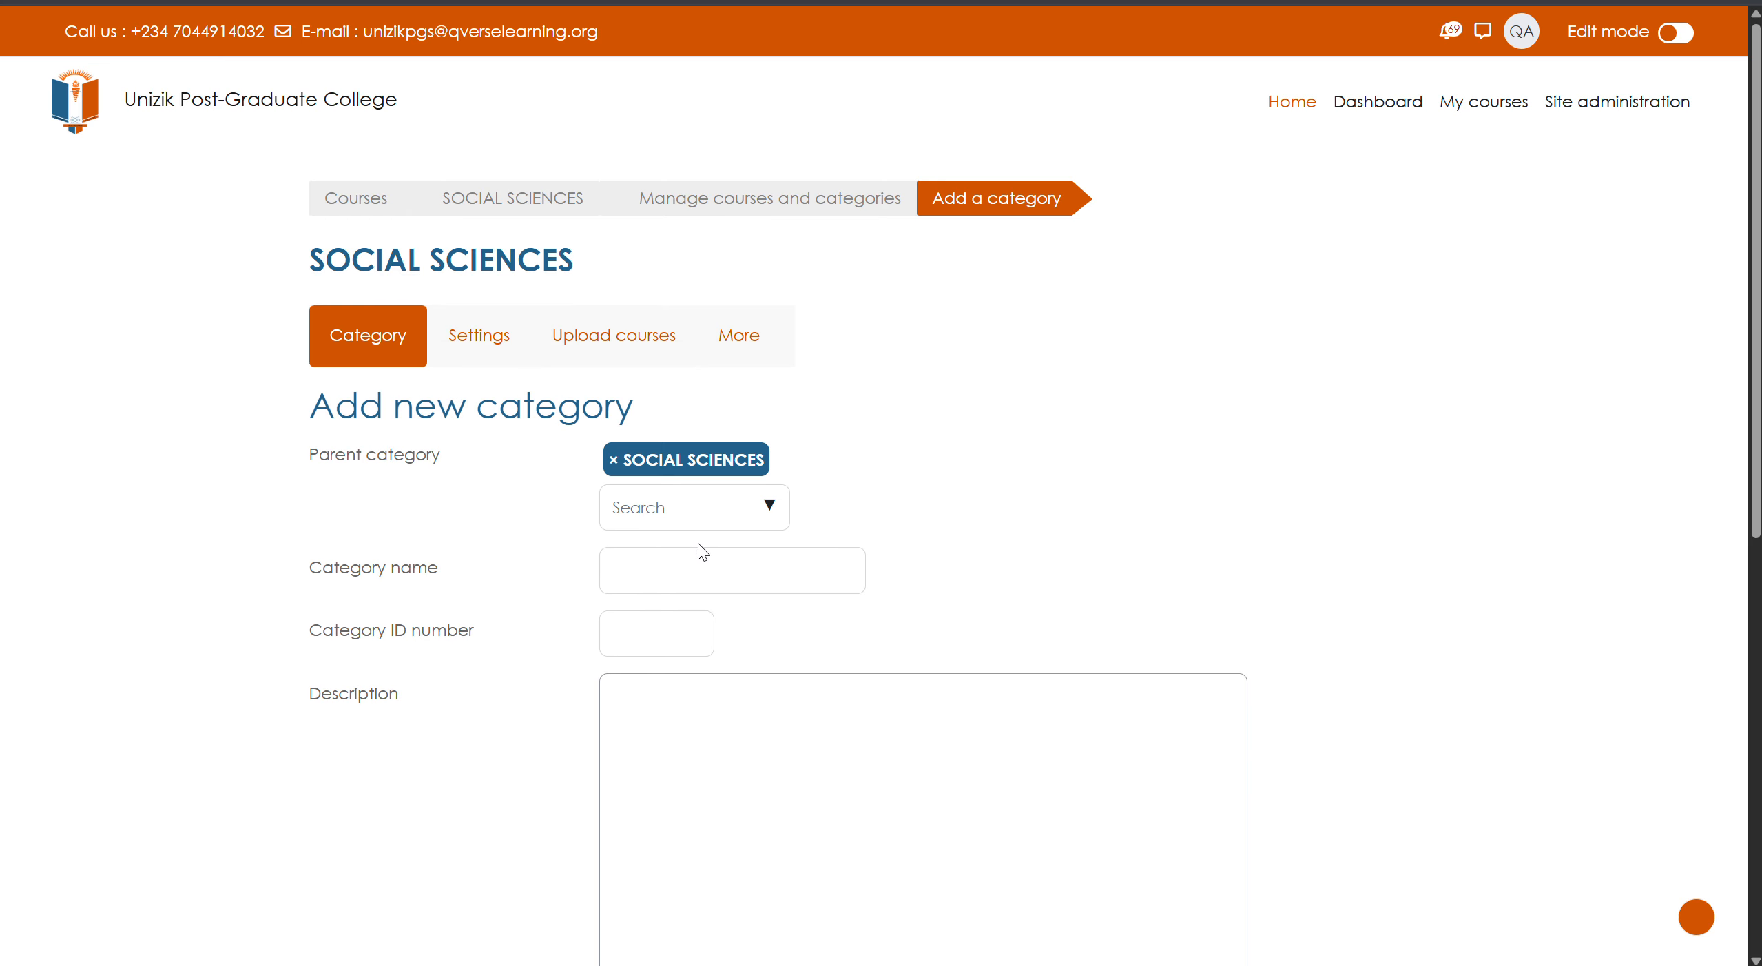
{"action": "left_click", "coordinate": [709, 569]}
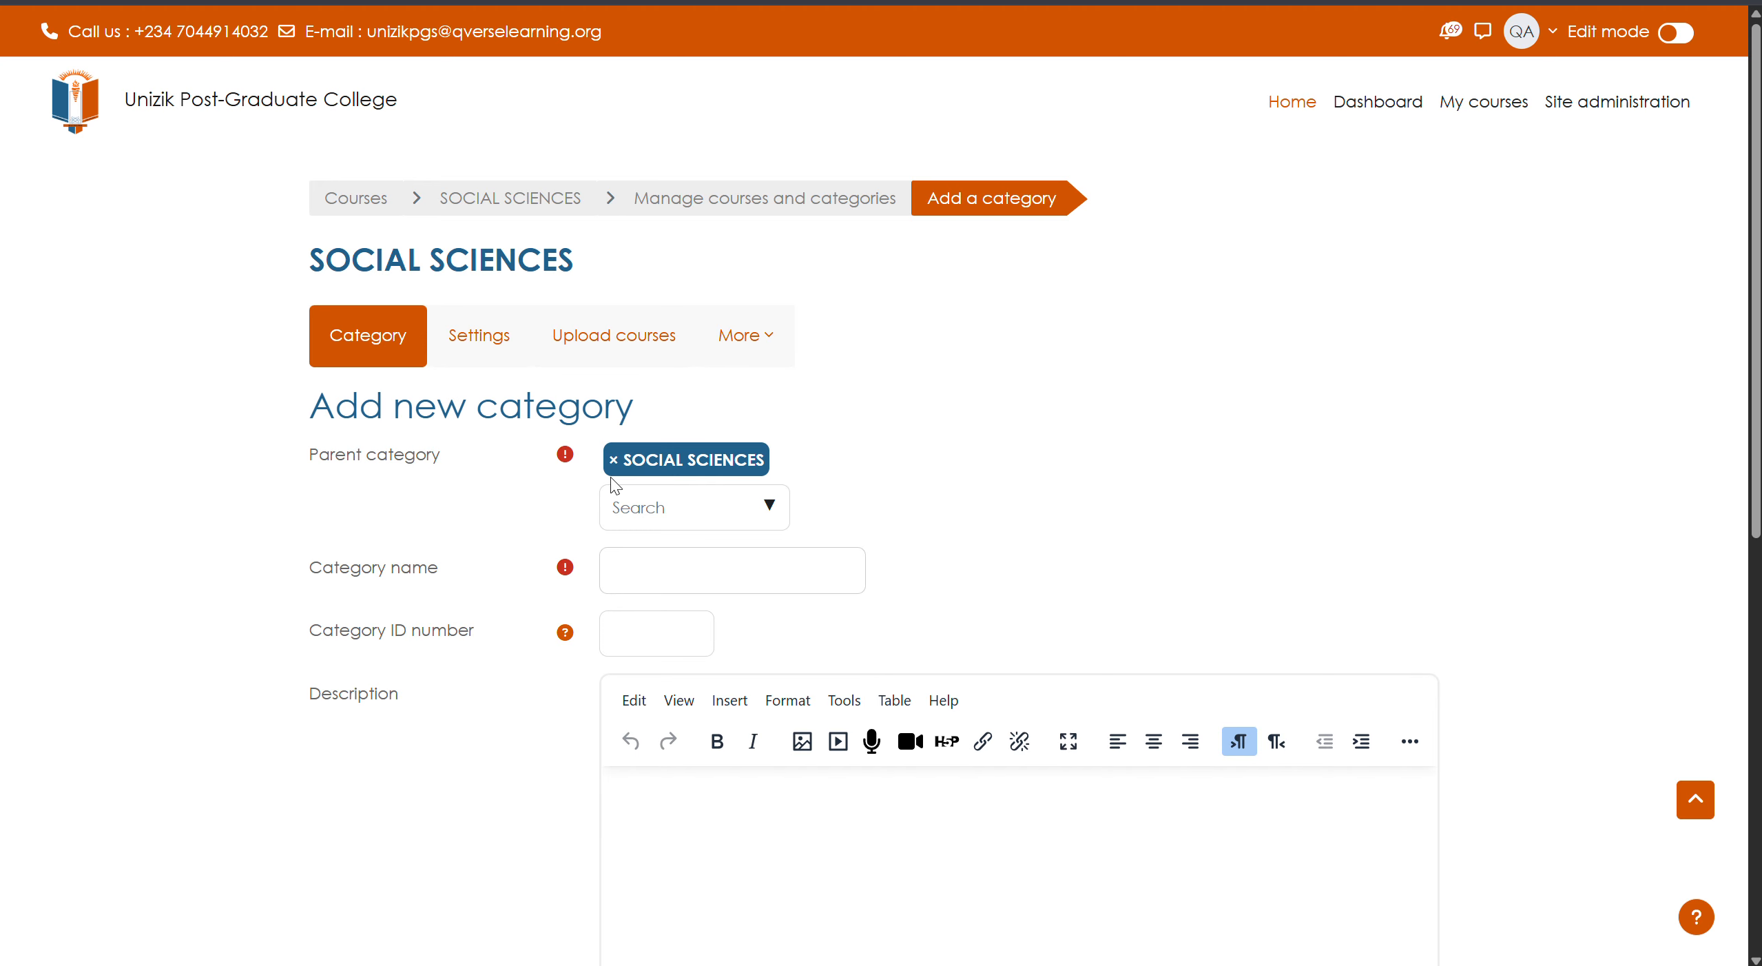
{"action": "left_click", "coordinate": [616, 460]}
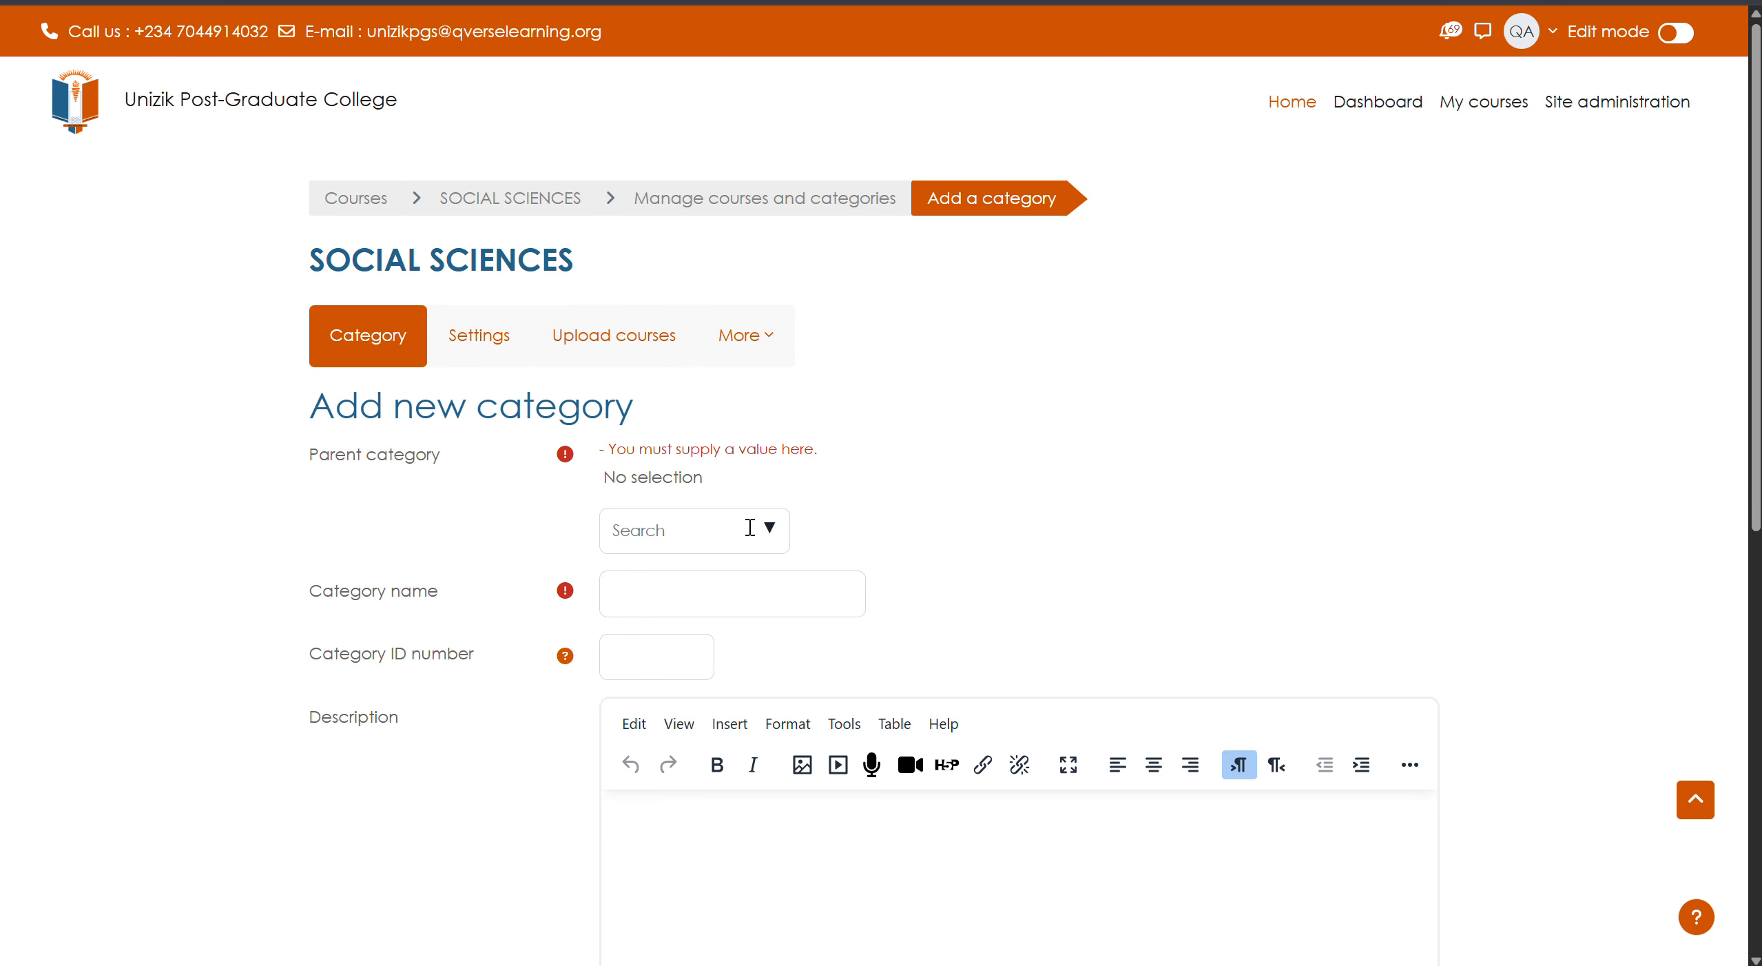
{"action": "left_click", "coordinate": [773, 533]}
{"action": "left_click", "coordinate": [715, 591]}
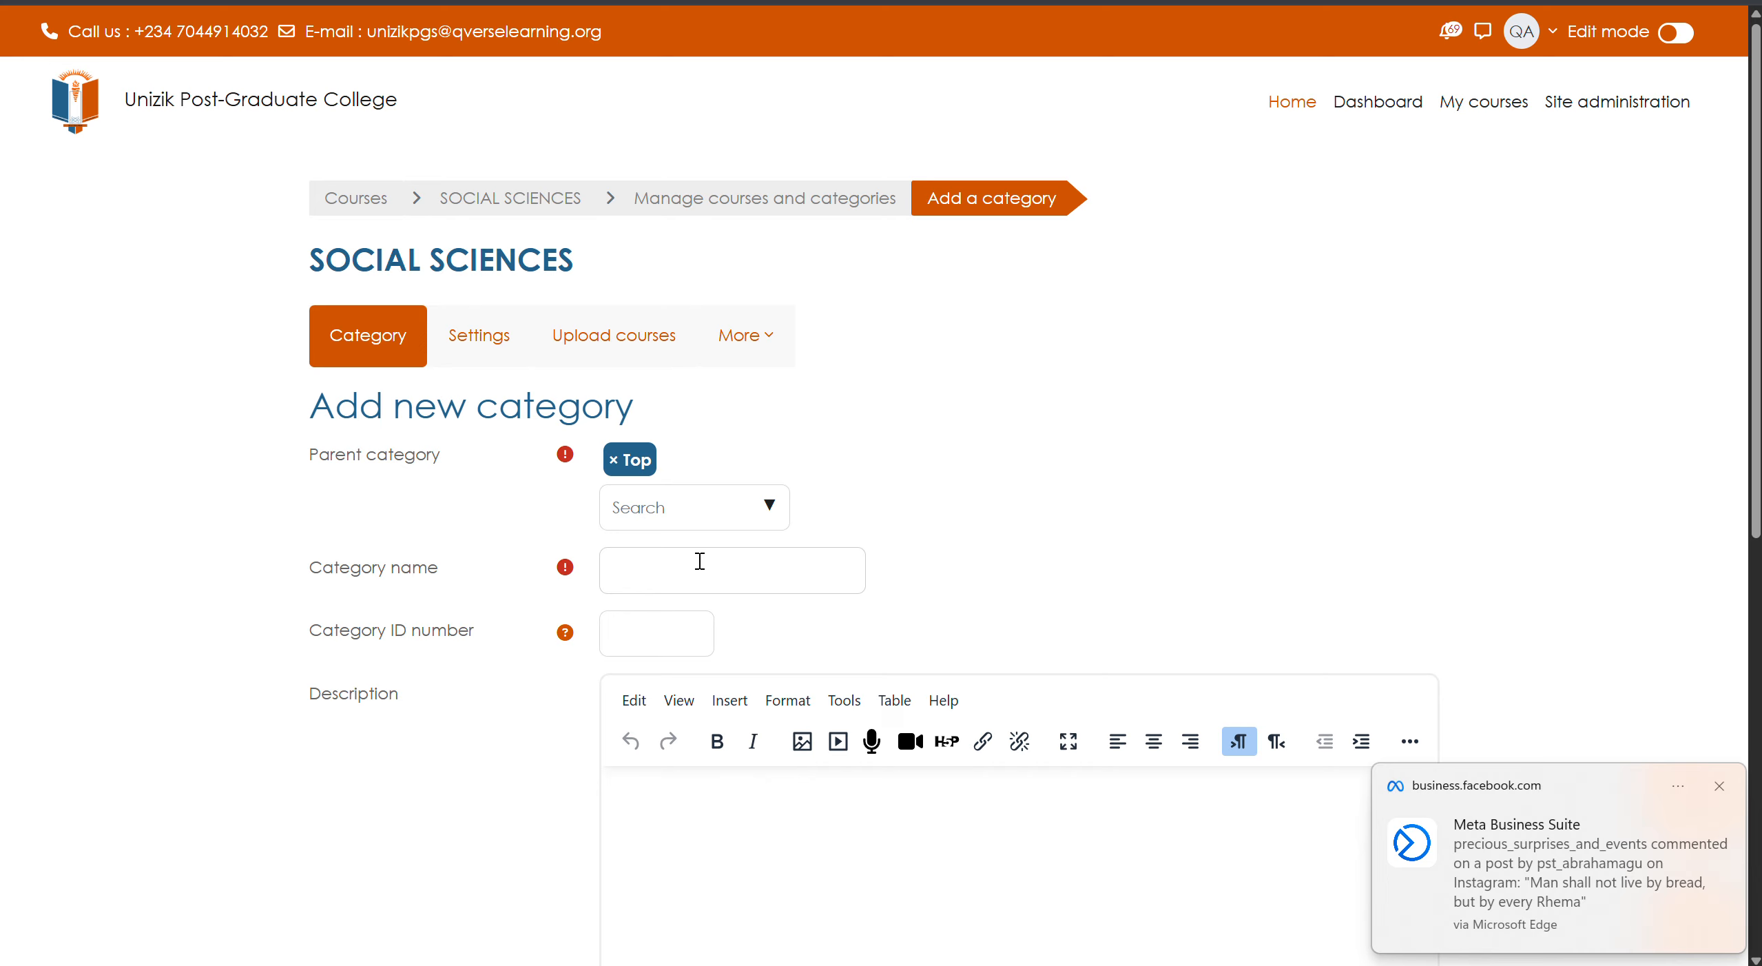
{"action": "left_click", "coordinate": [700, 561]}
{"action": "type", "text": "Med"}
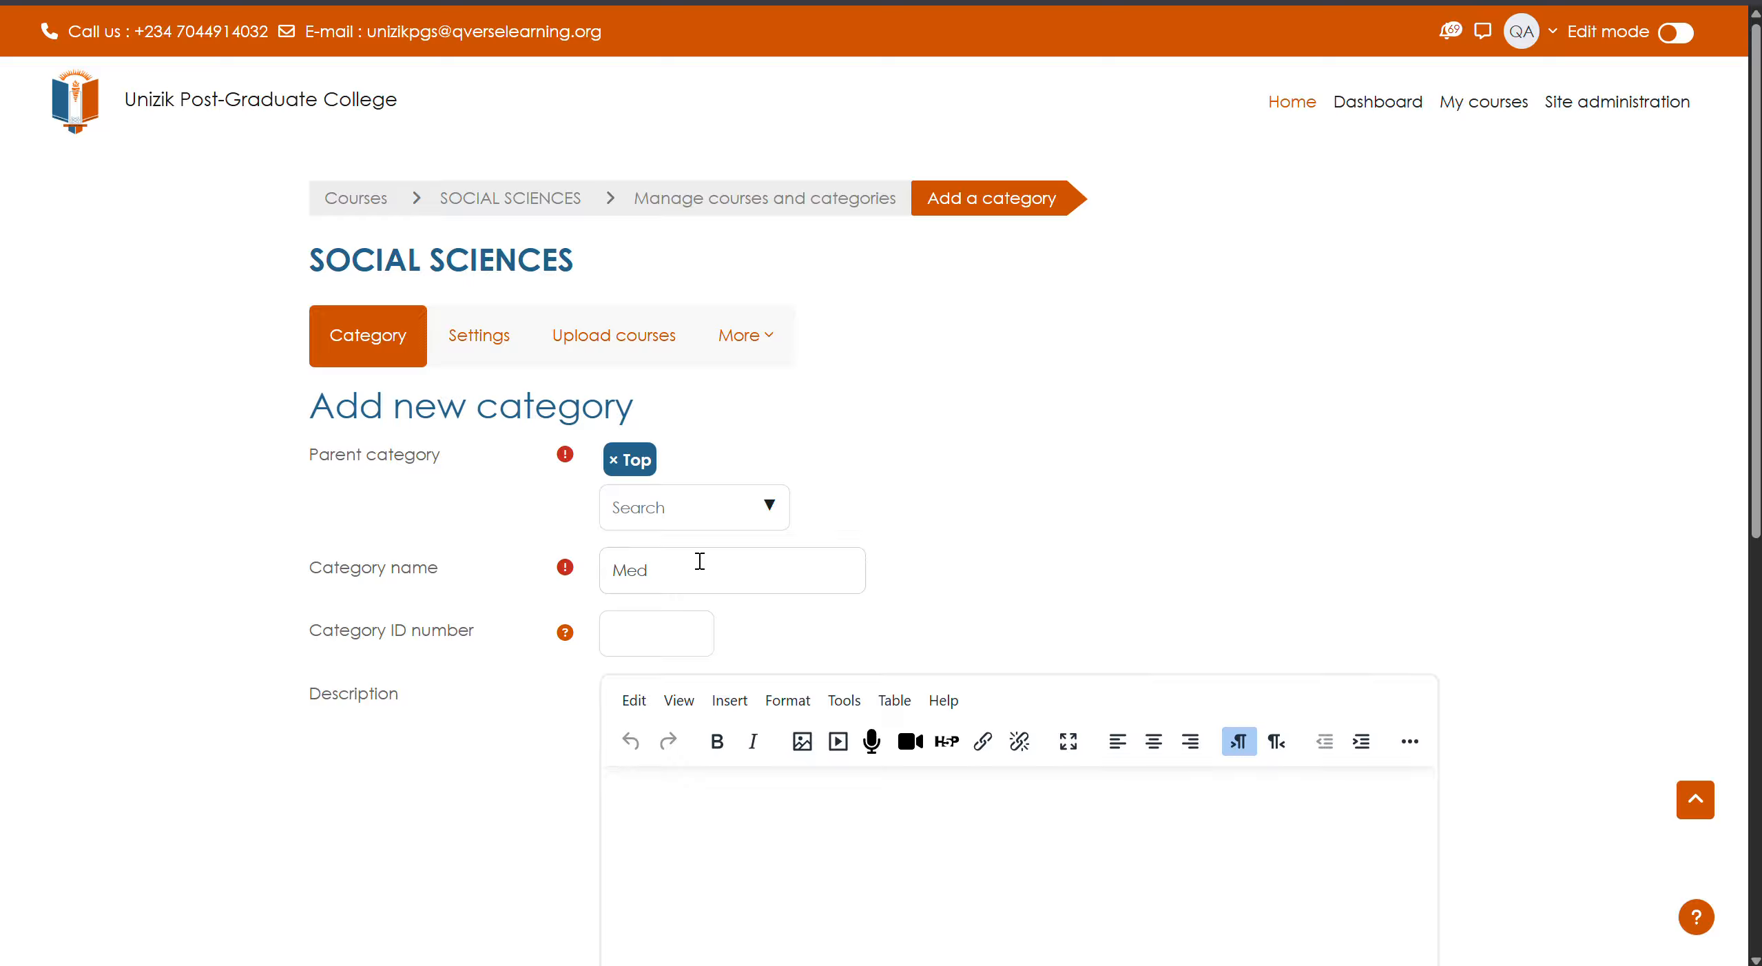
{"action": "type", "text": "icine"}
{"action": "scroll", "coordinate": [717, 613], "scroll_direction": "down", "scroll_amount": 5}
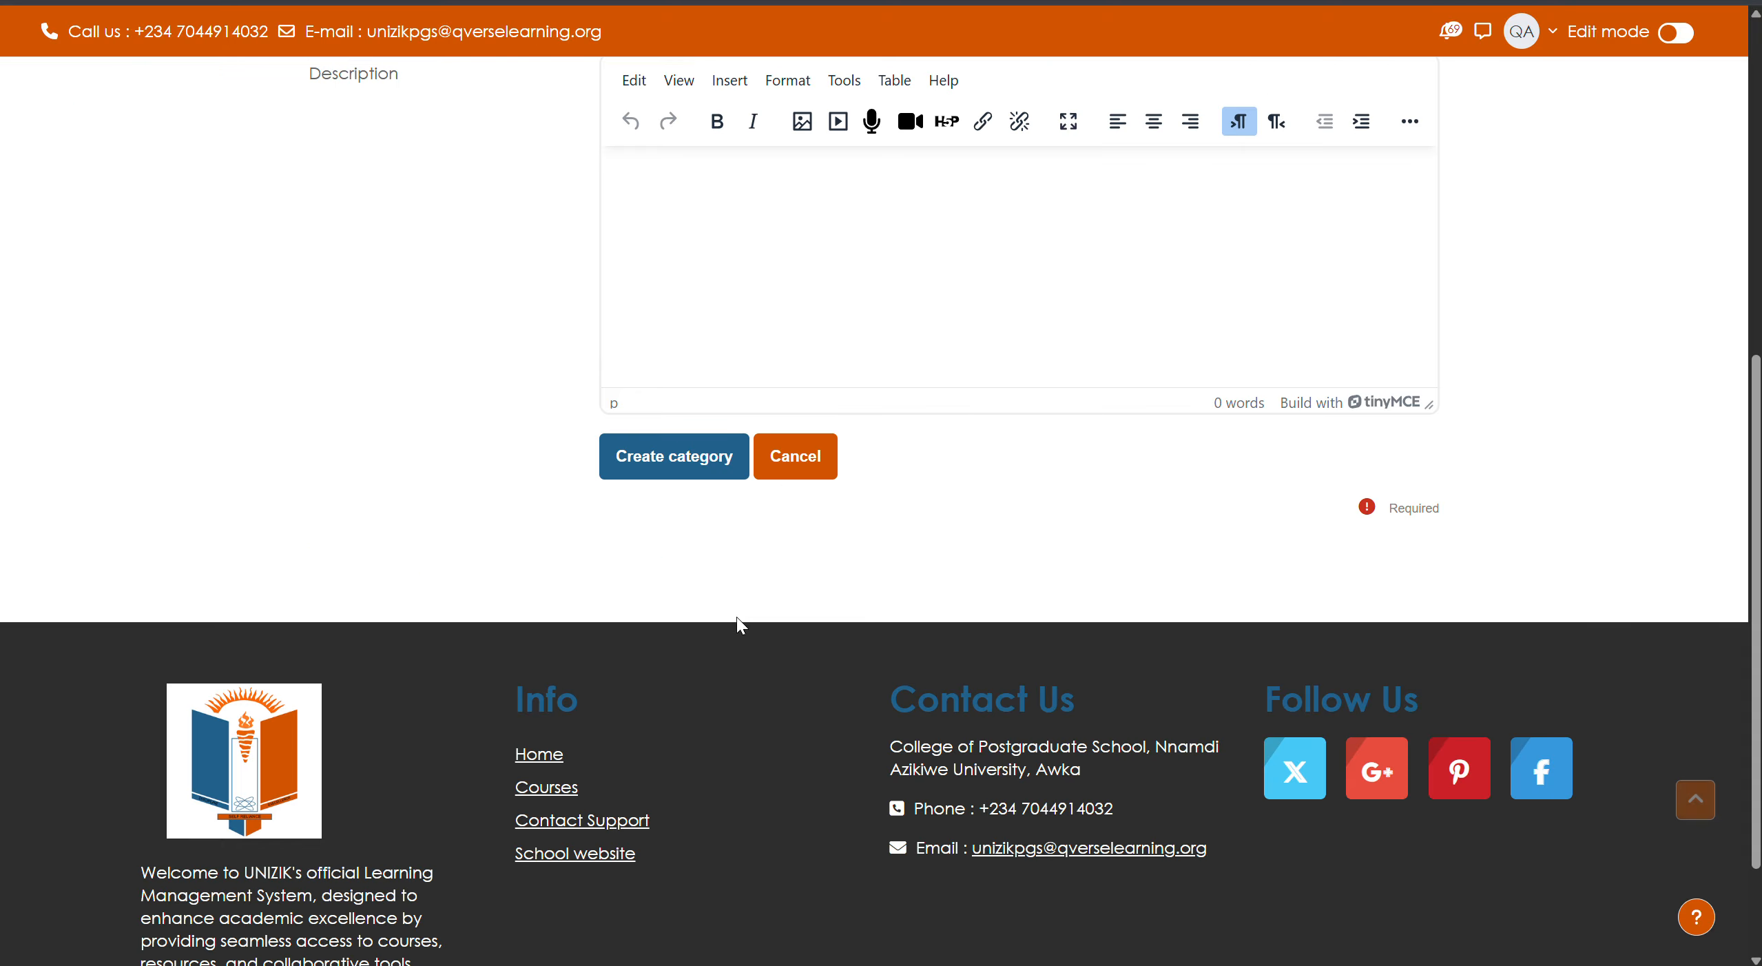
{"action": "left_click", "coordinate": [690, 465]}
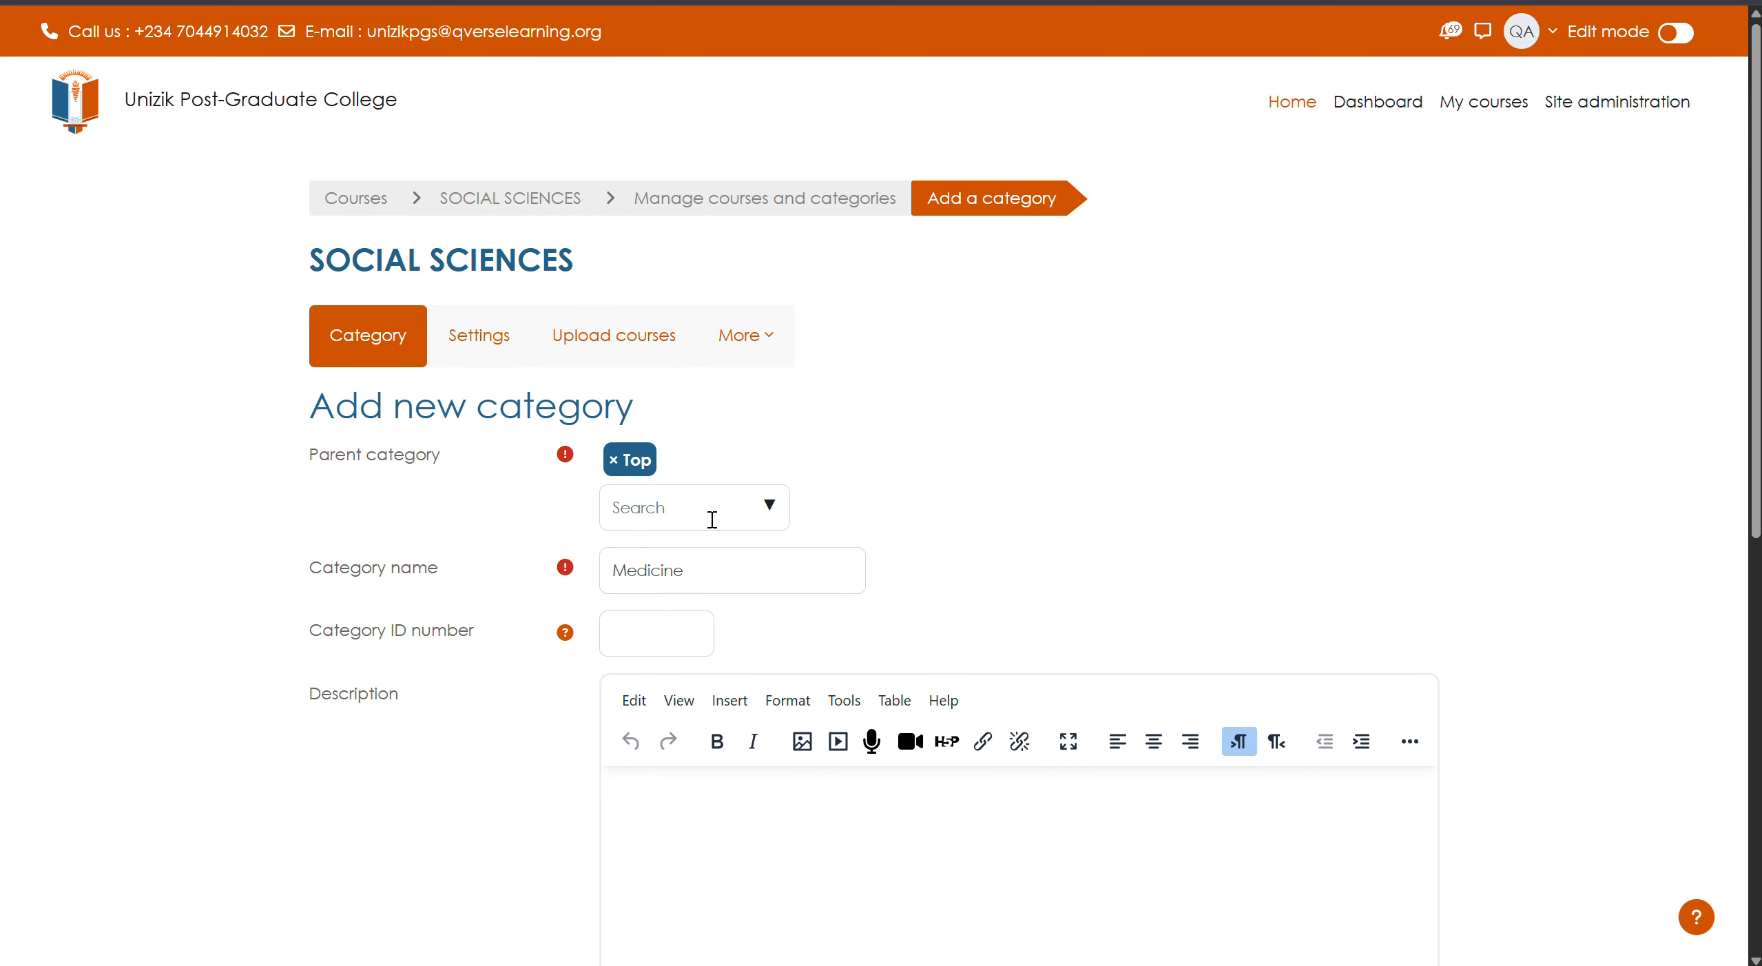
{"action": "scroll", "coordinate": [712, 519], "scroll_direction": "down", "scroll_amount": 7}
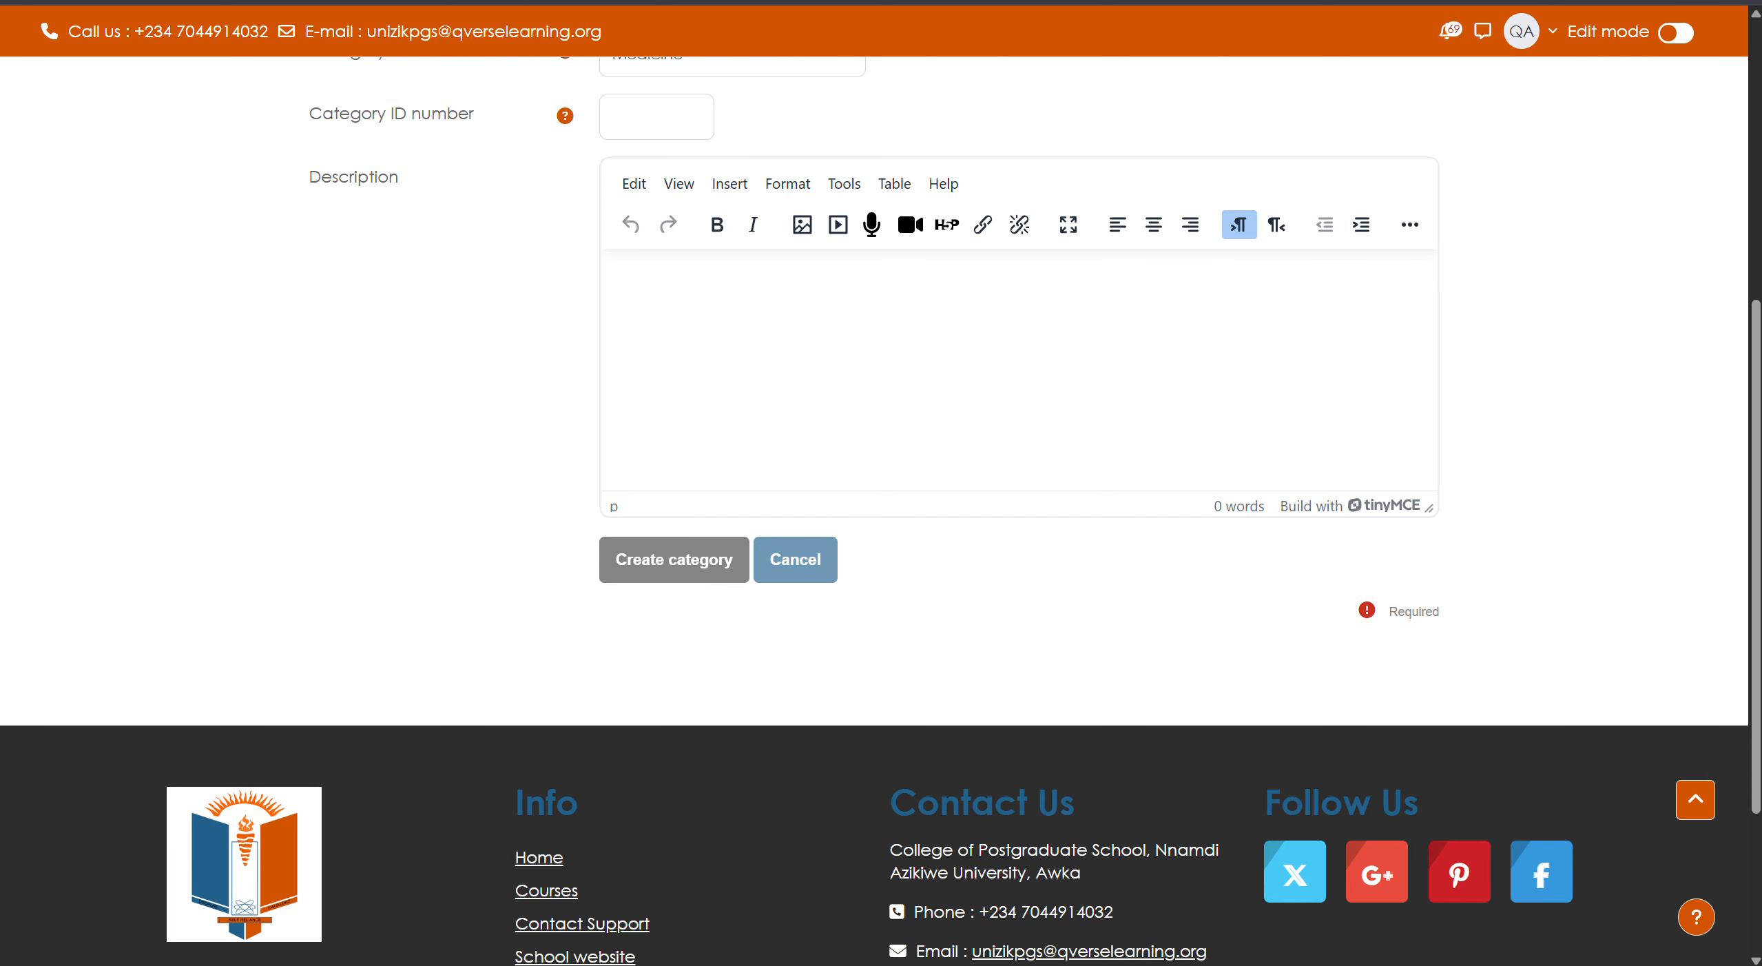
- Switch the Wi-Fi connection from STARLINK to the Enugu56 network
{"action": "left_click", "coordinate": [1608, 964]}
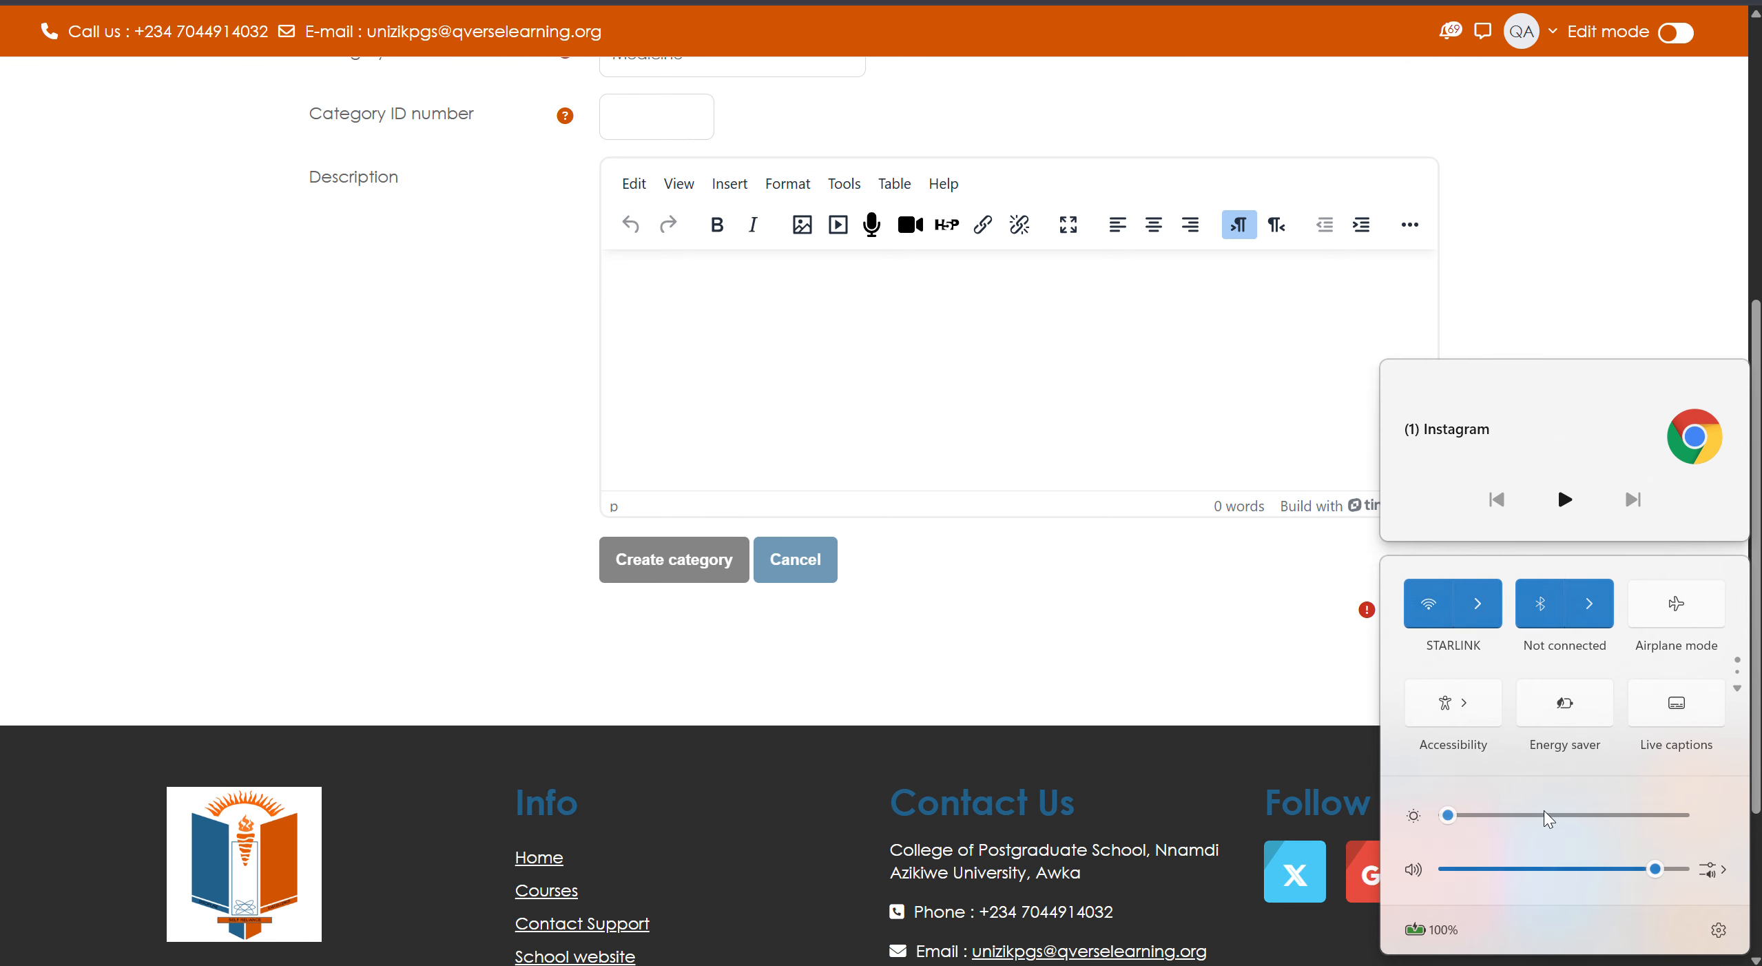
{"action": "left_click", "coordinate": [1480, 606]}
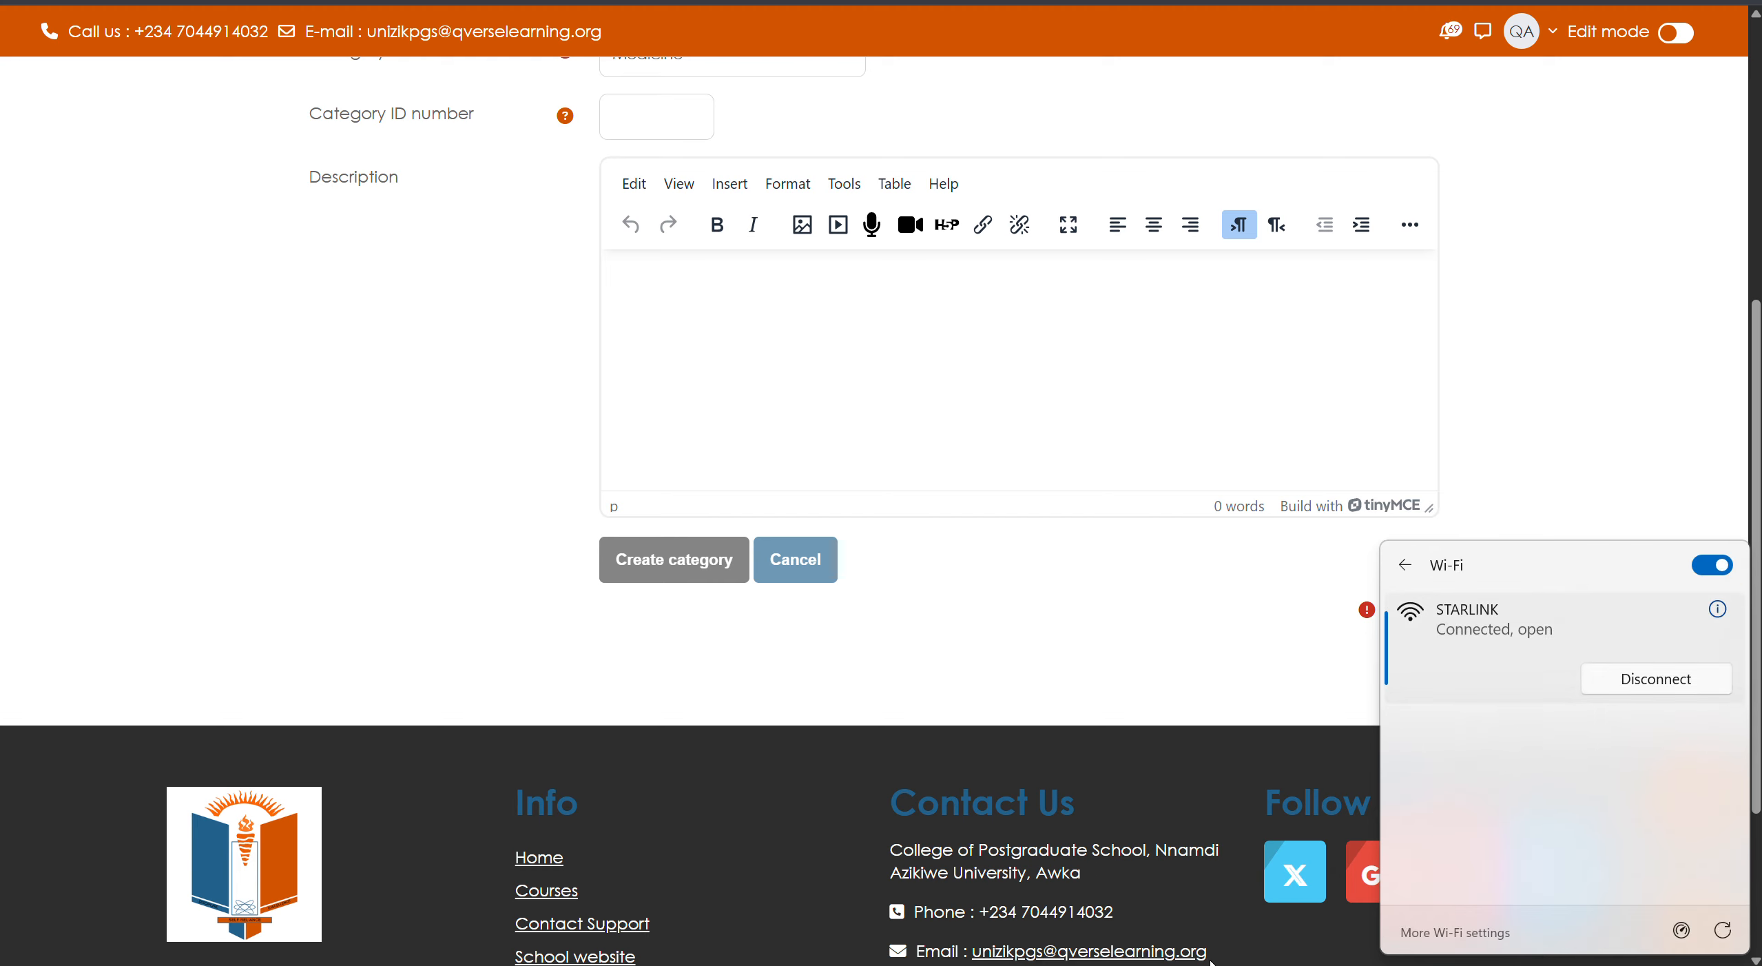
{"action": "left_click", "coordinate": [1471, 730]}
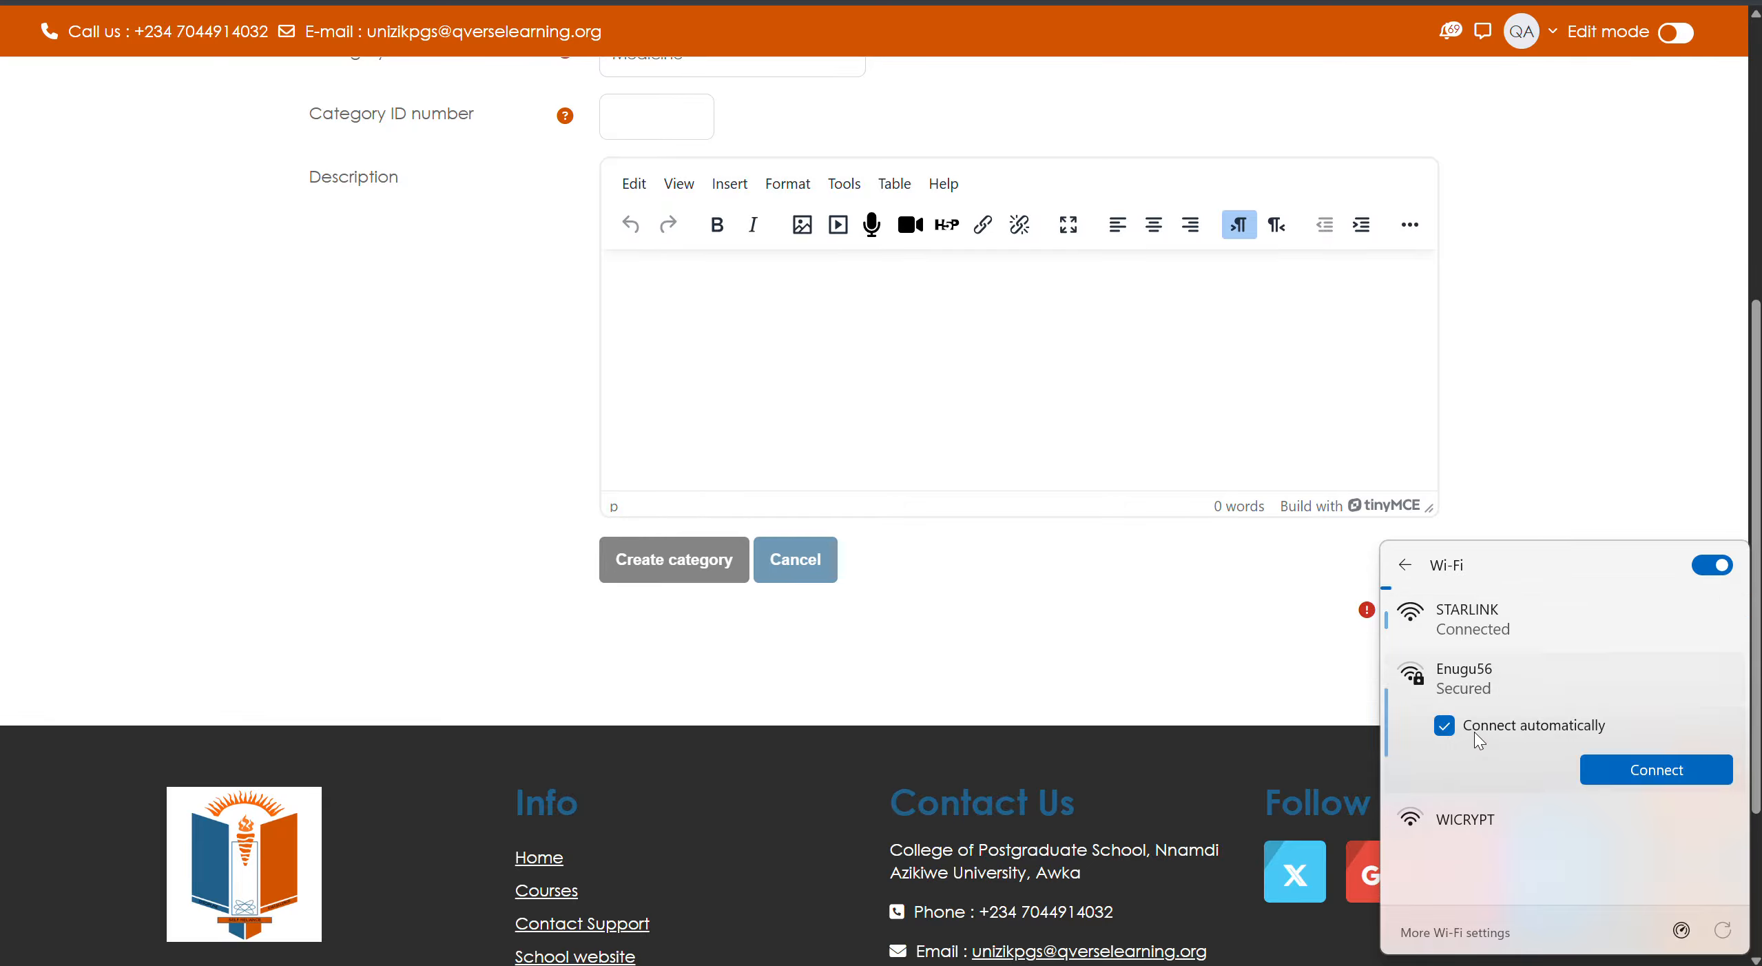
{"action": "left_click", "coordinate": [1638, 763]}
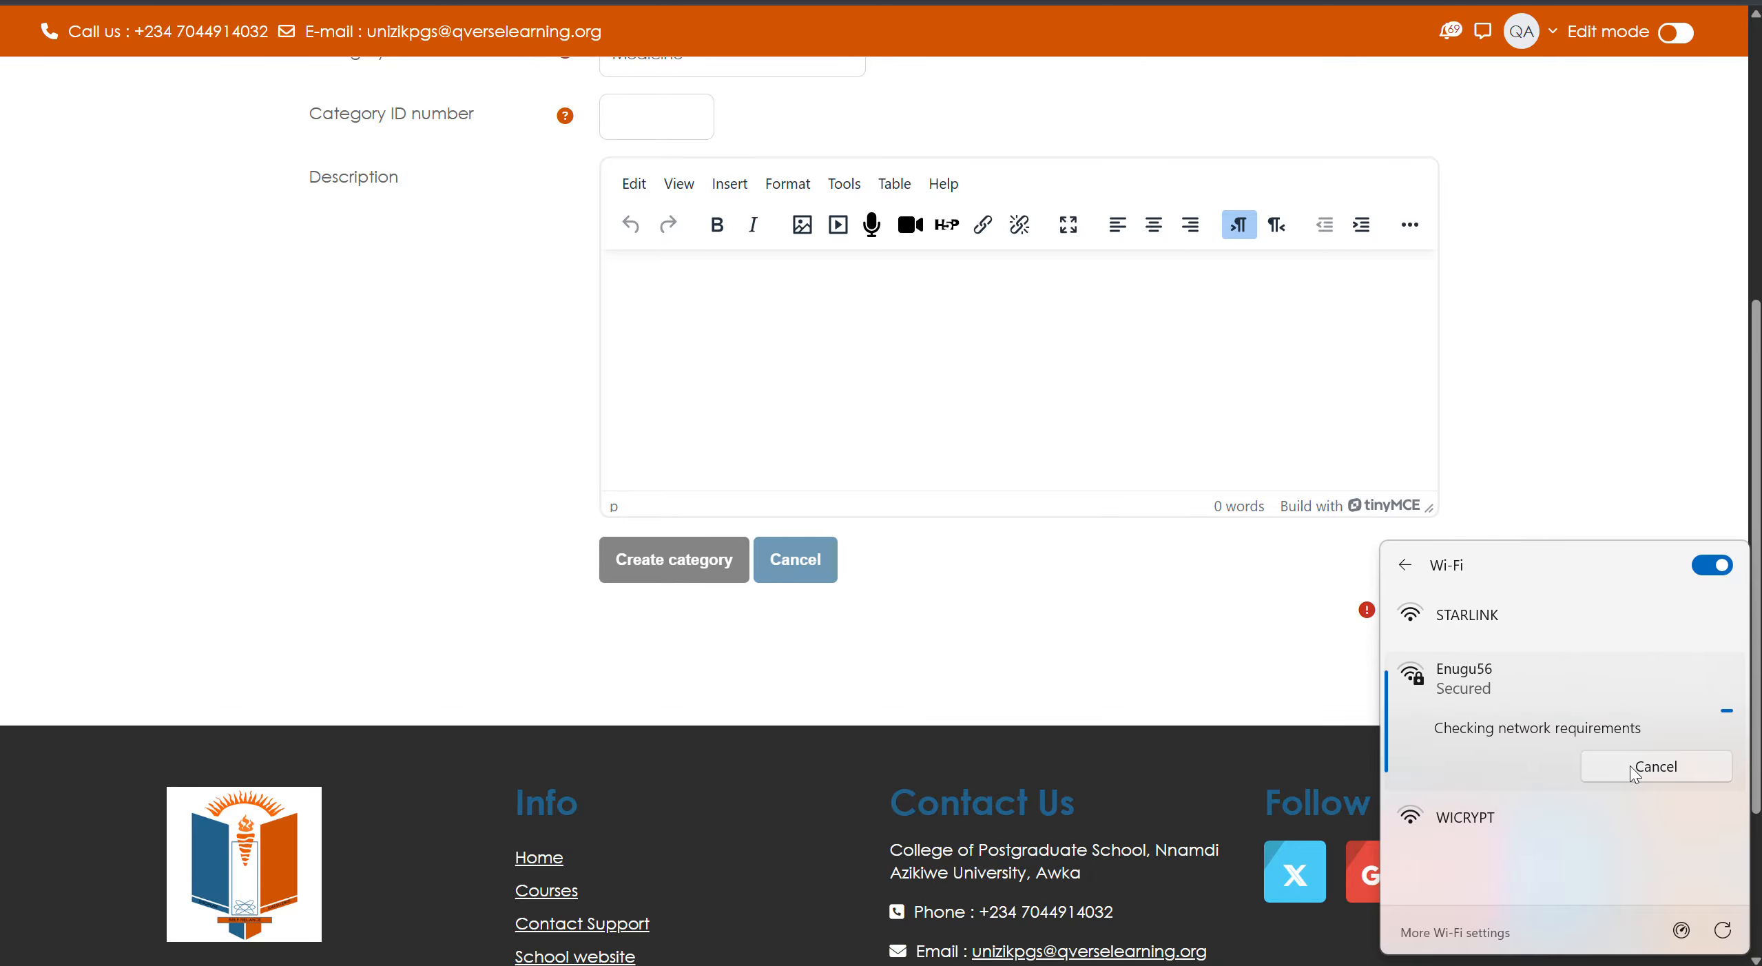
- Check WhatsApp, return to the category form in Chrome, then reopen Quick Settings
{"action": "left_click", "coordinate": [1181, 965]}
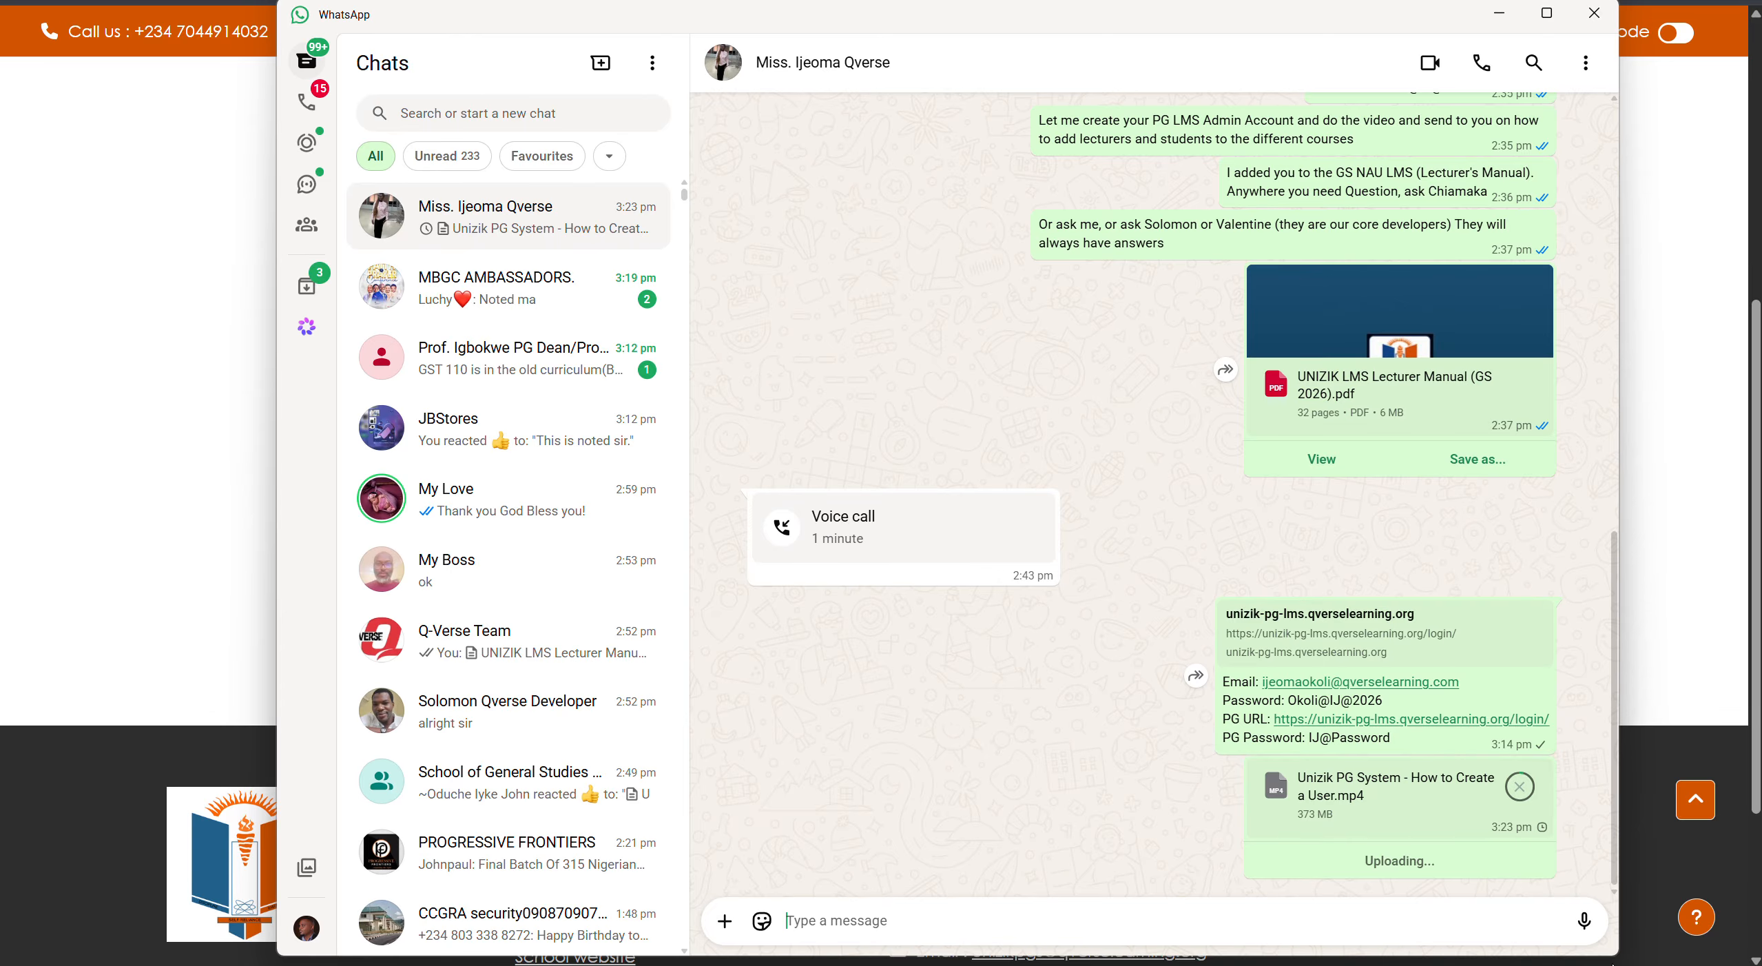
{"action": "left_click", "coordinate": [1605, 965]}
{"action": "left_click", "coordinate": [157, 653]}
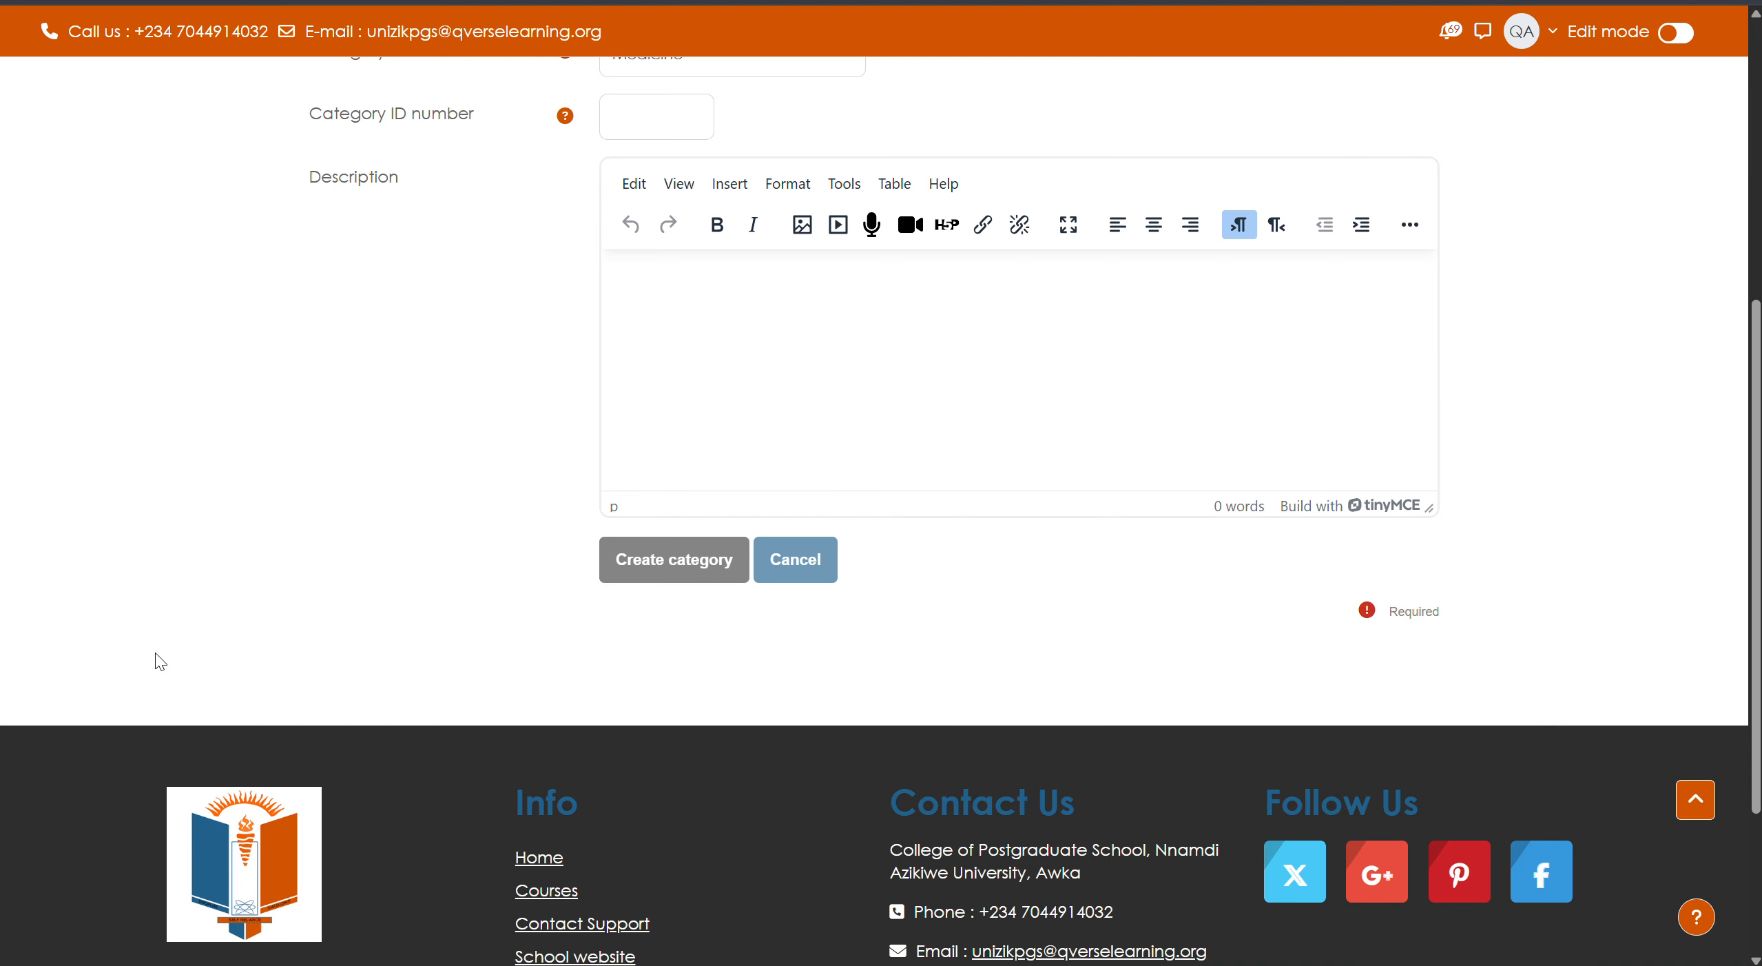
{"action": "scroll", "coordinate": [472, 464], "scroll_direction": "up", "scroll_amount": 5}
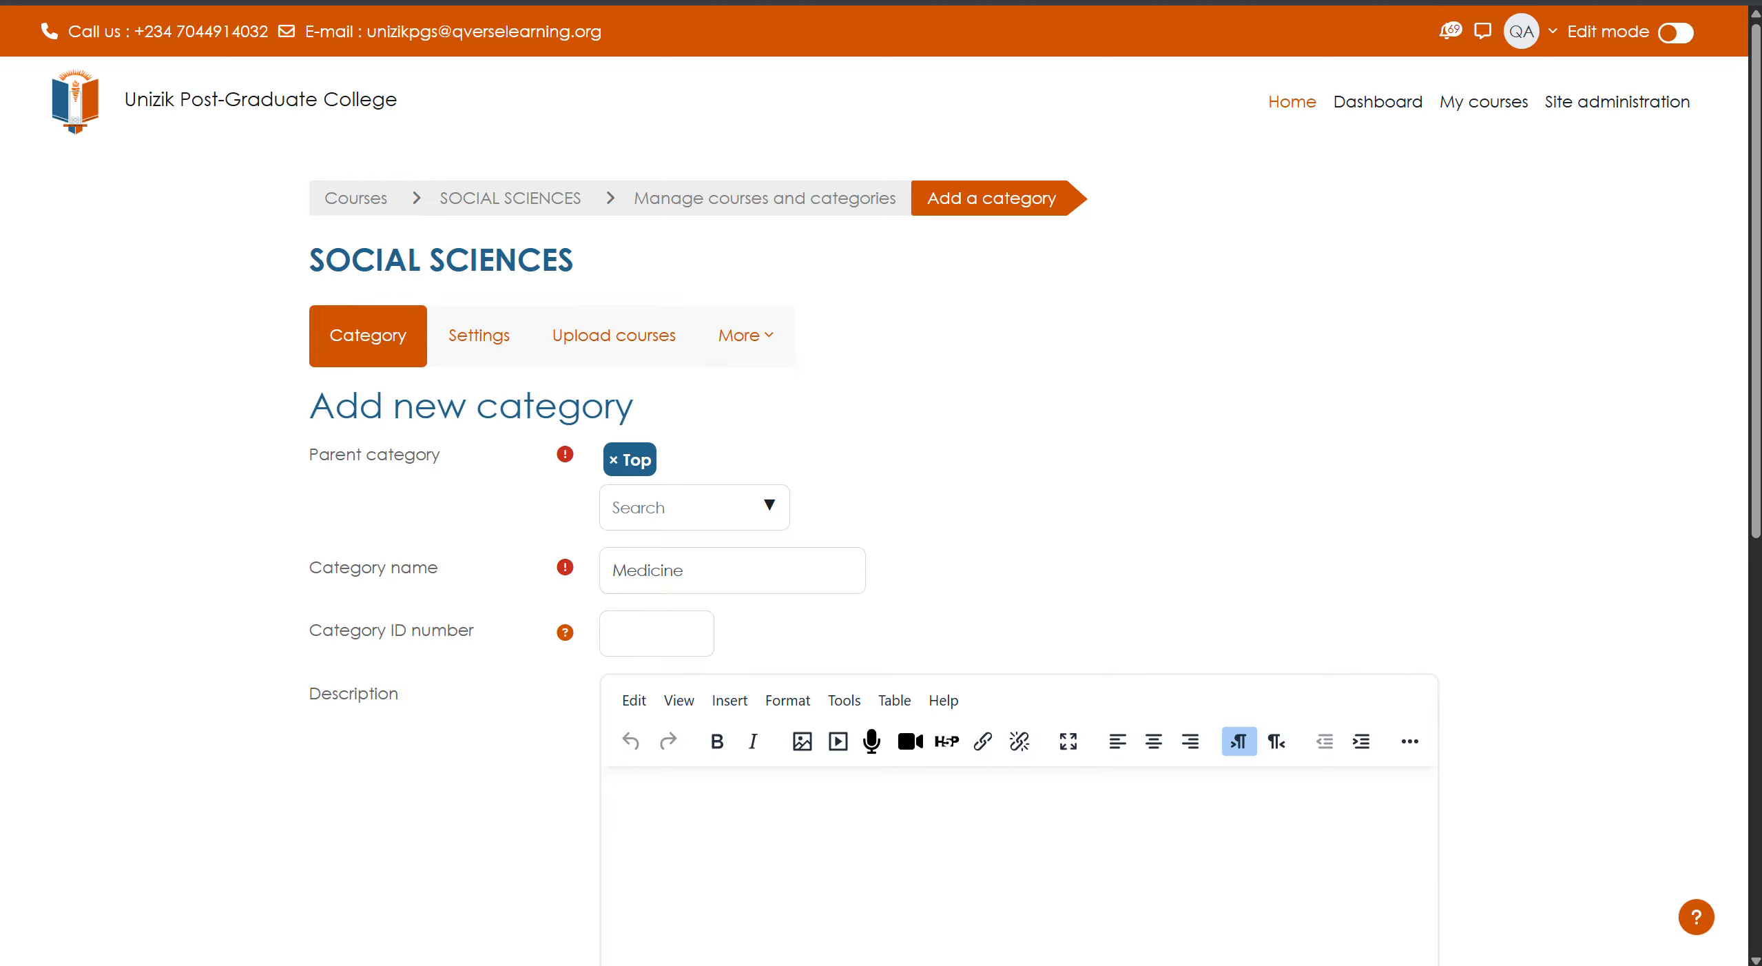
{"action": "key", "text": "super+a"}
- Try connecting to the Arry-J Wi-Fi network, then check WhatsApp and return to Chrome
{"action": "left_click", "coordinate": [1465, 600]}
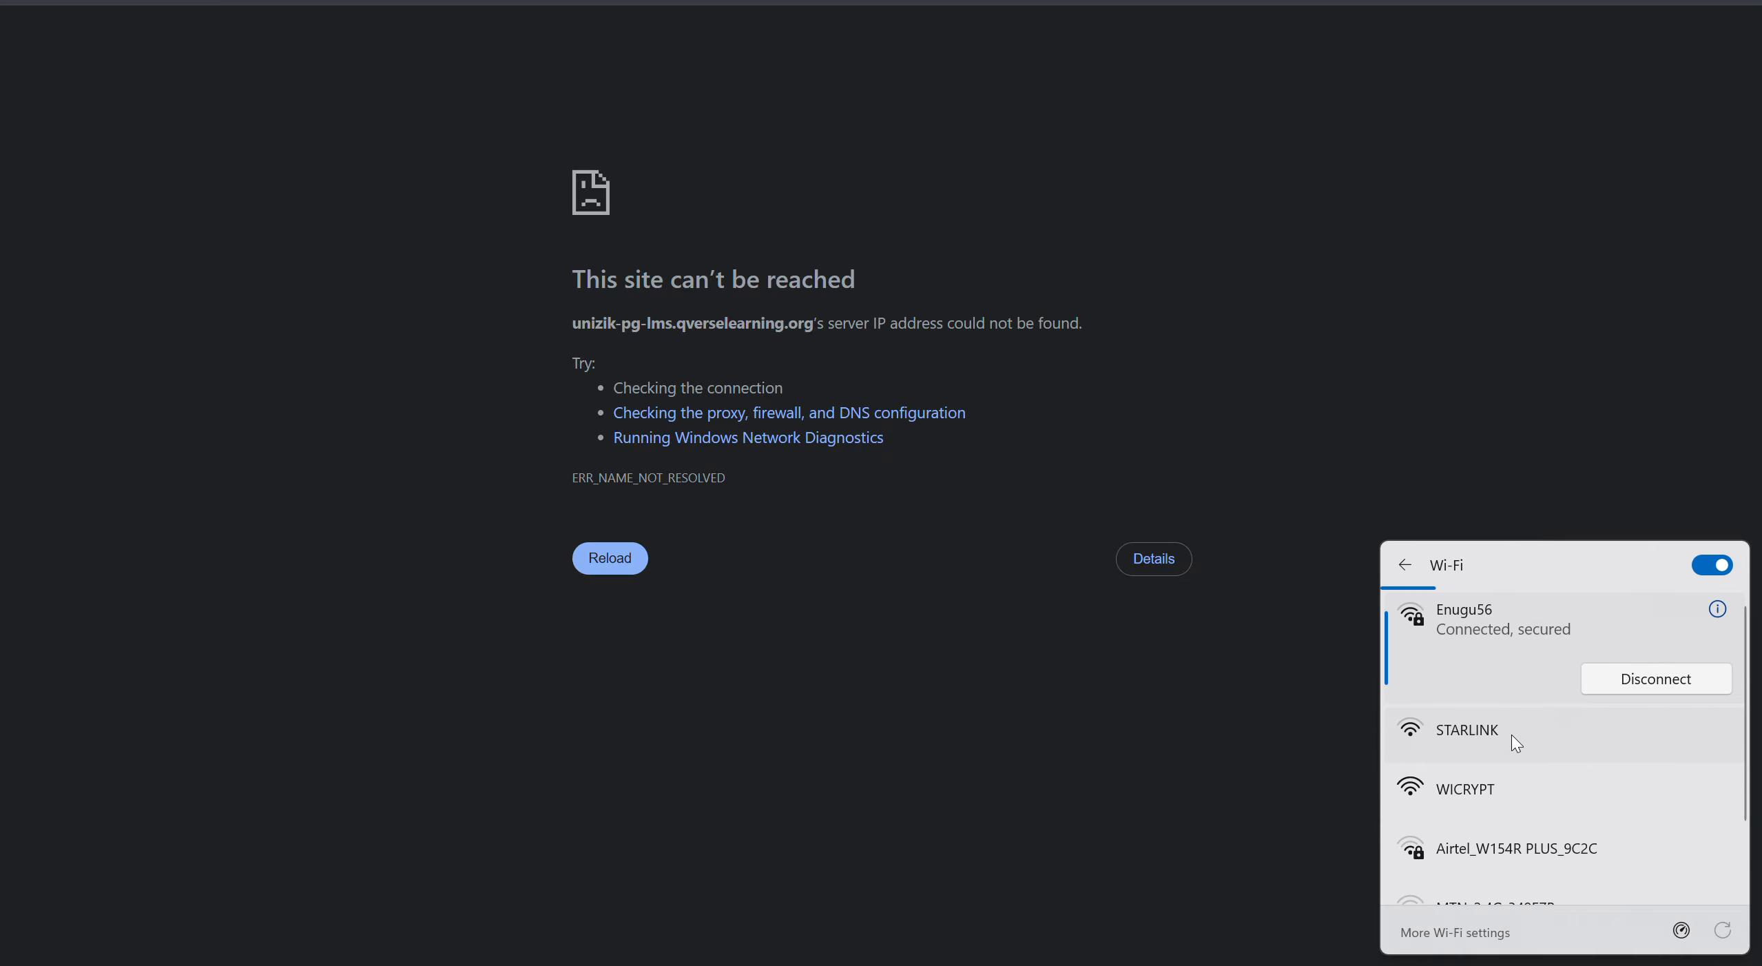
{"action": "left_click", "coordinate": [1492, 749]}
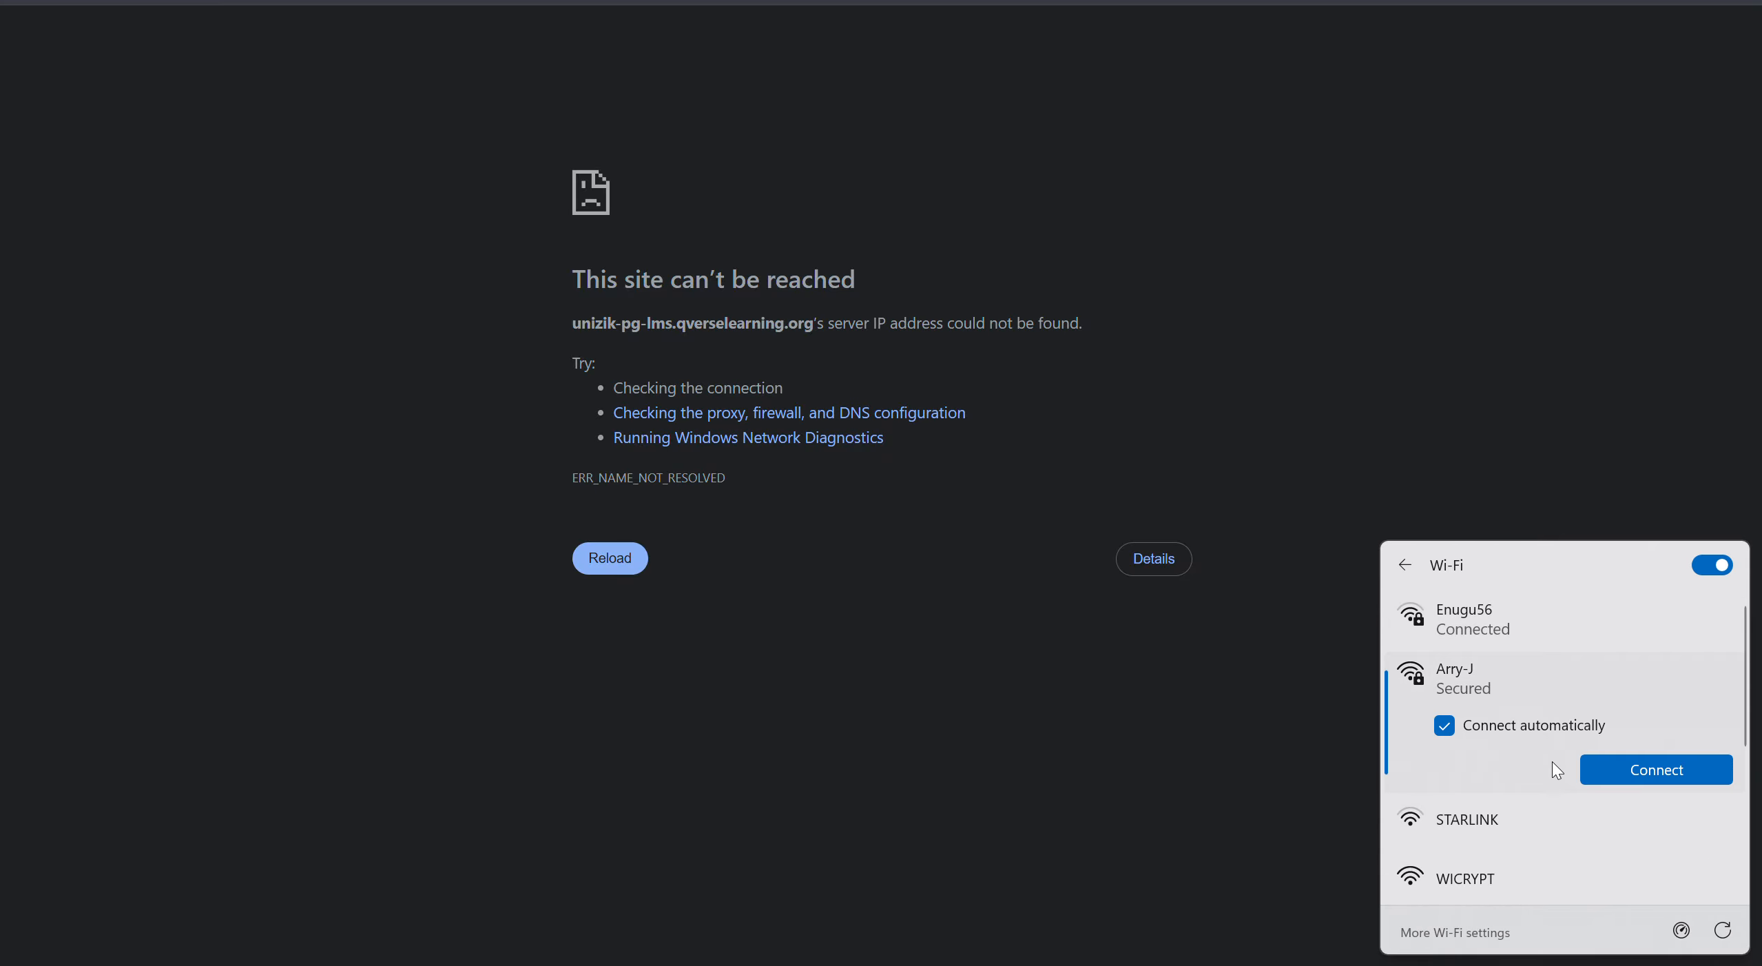
{"action": "left_click", "coordinate": [1633, 770]}
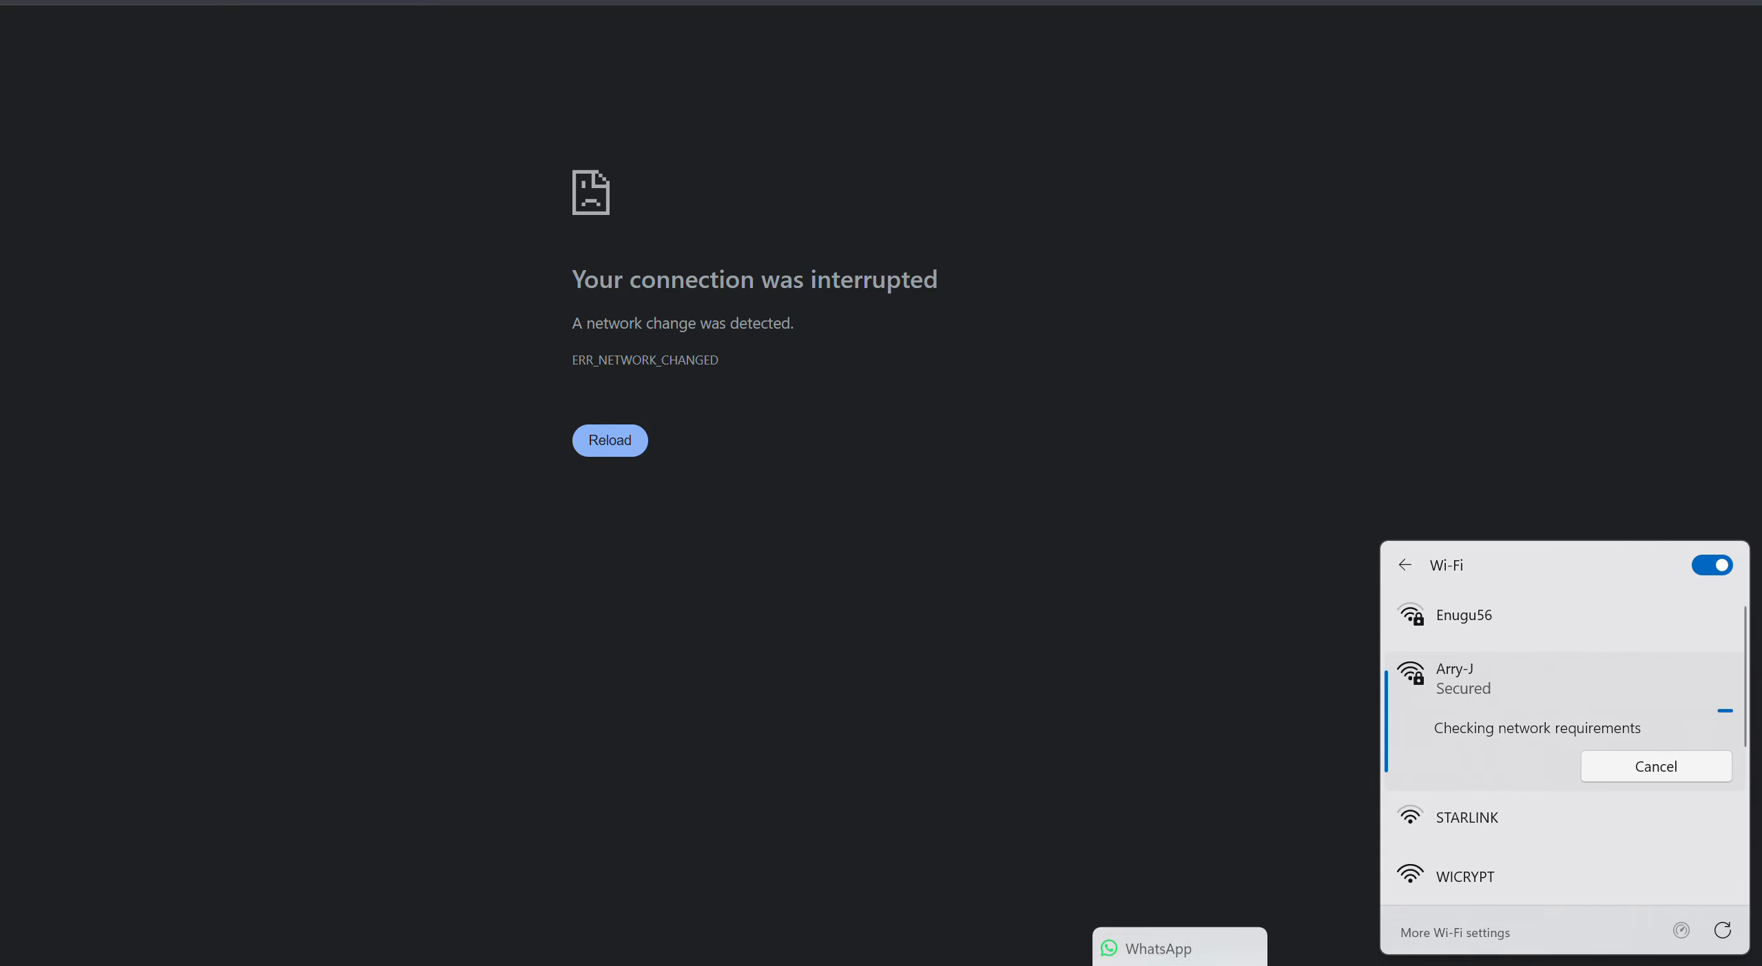
{"action": "left_click", "coordinate": [1180, 964]}
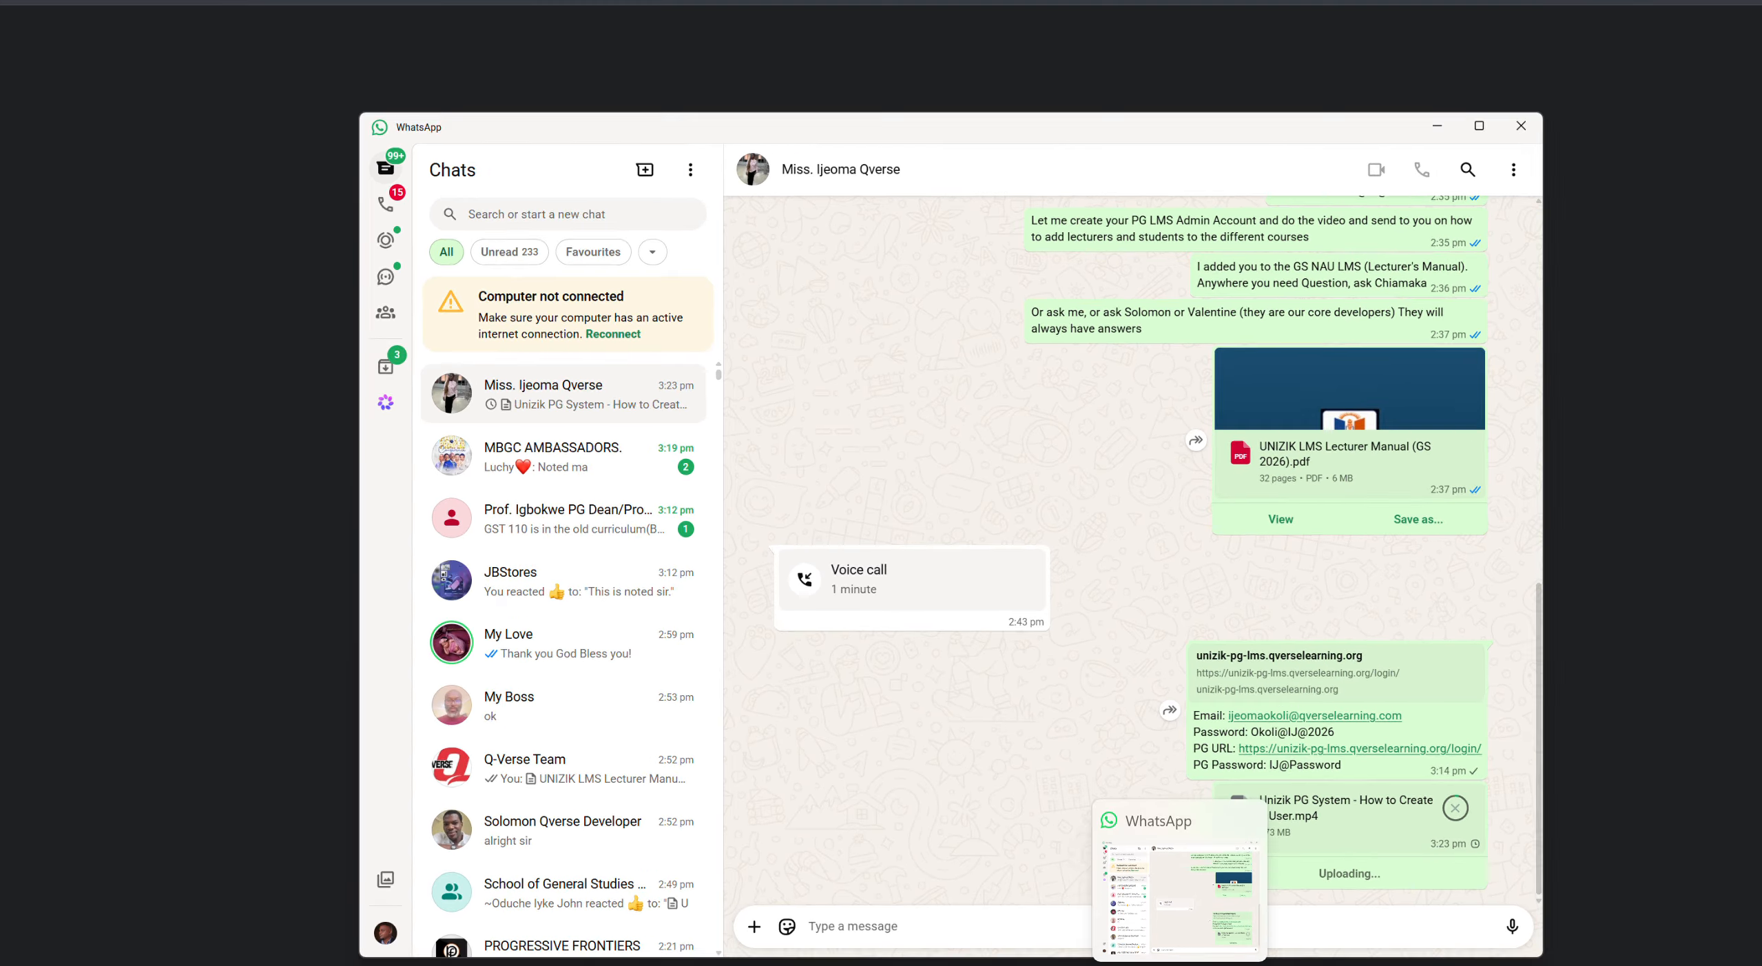
{"action": "left_click", "coordinate": [1180, 965]}
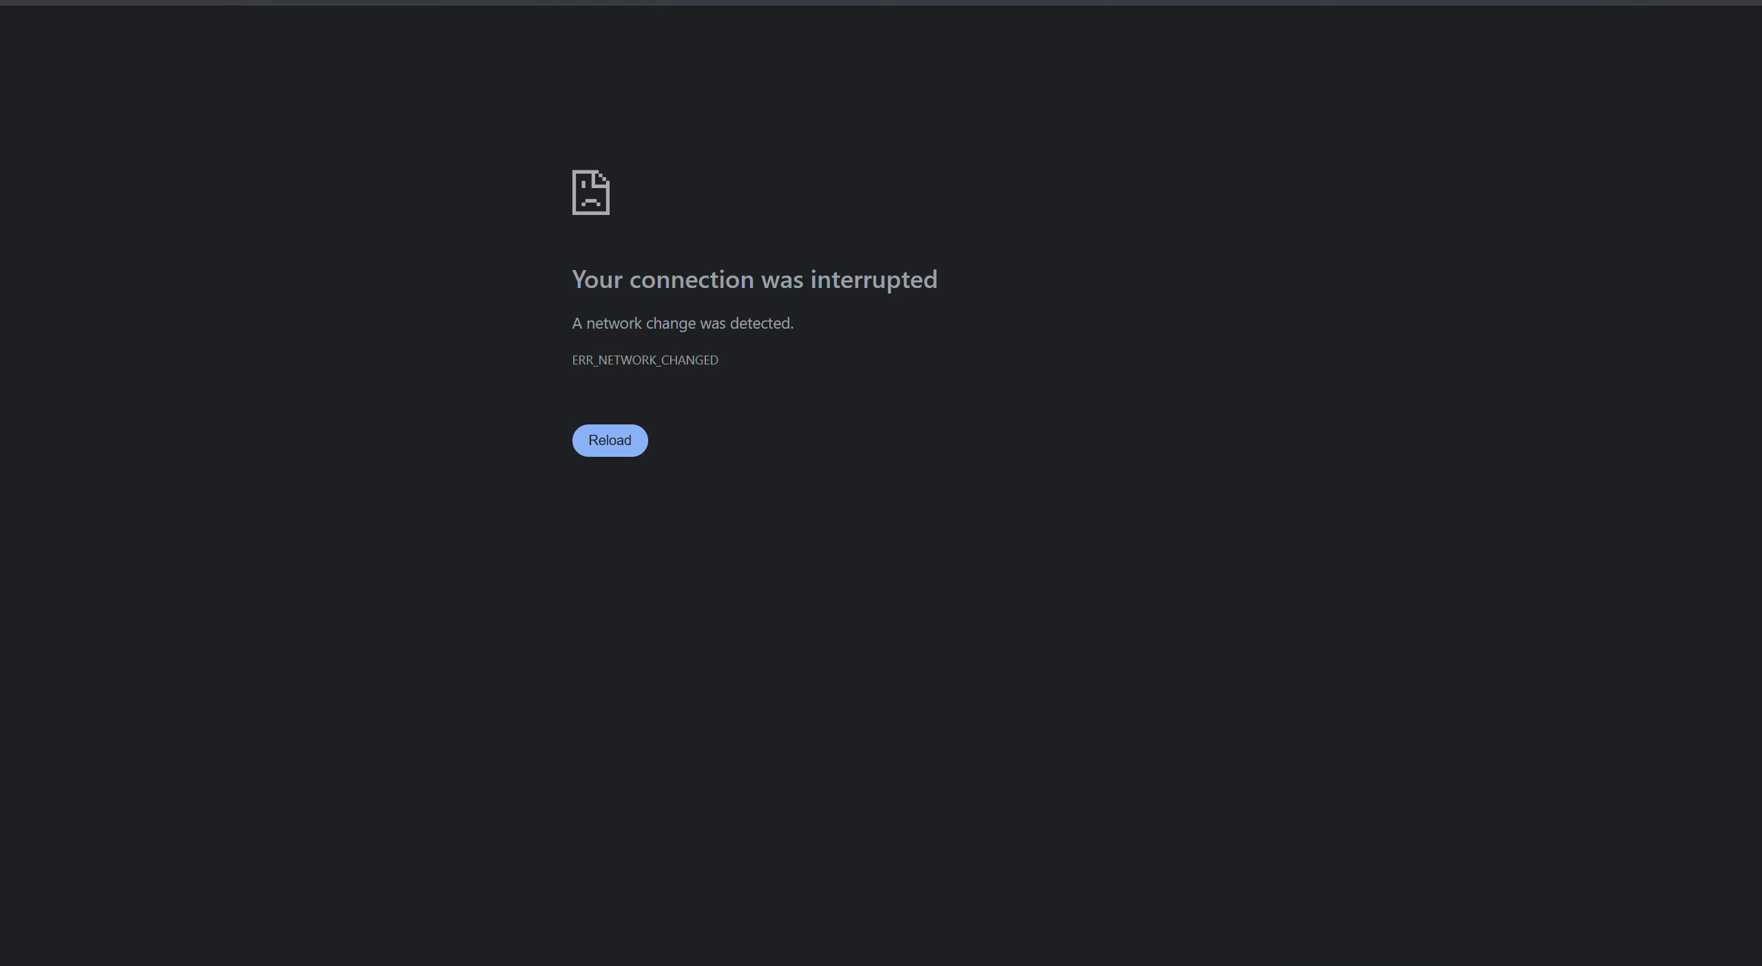
- Turn Wi-Fi off and back on, dismissing the Arry-J can't-connect message
{"action": "key", "text": "super+a"}
{"action": "left_click", "coordinate": [1470, 611]}
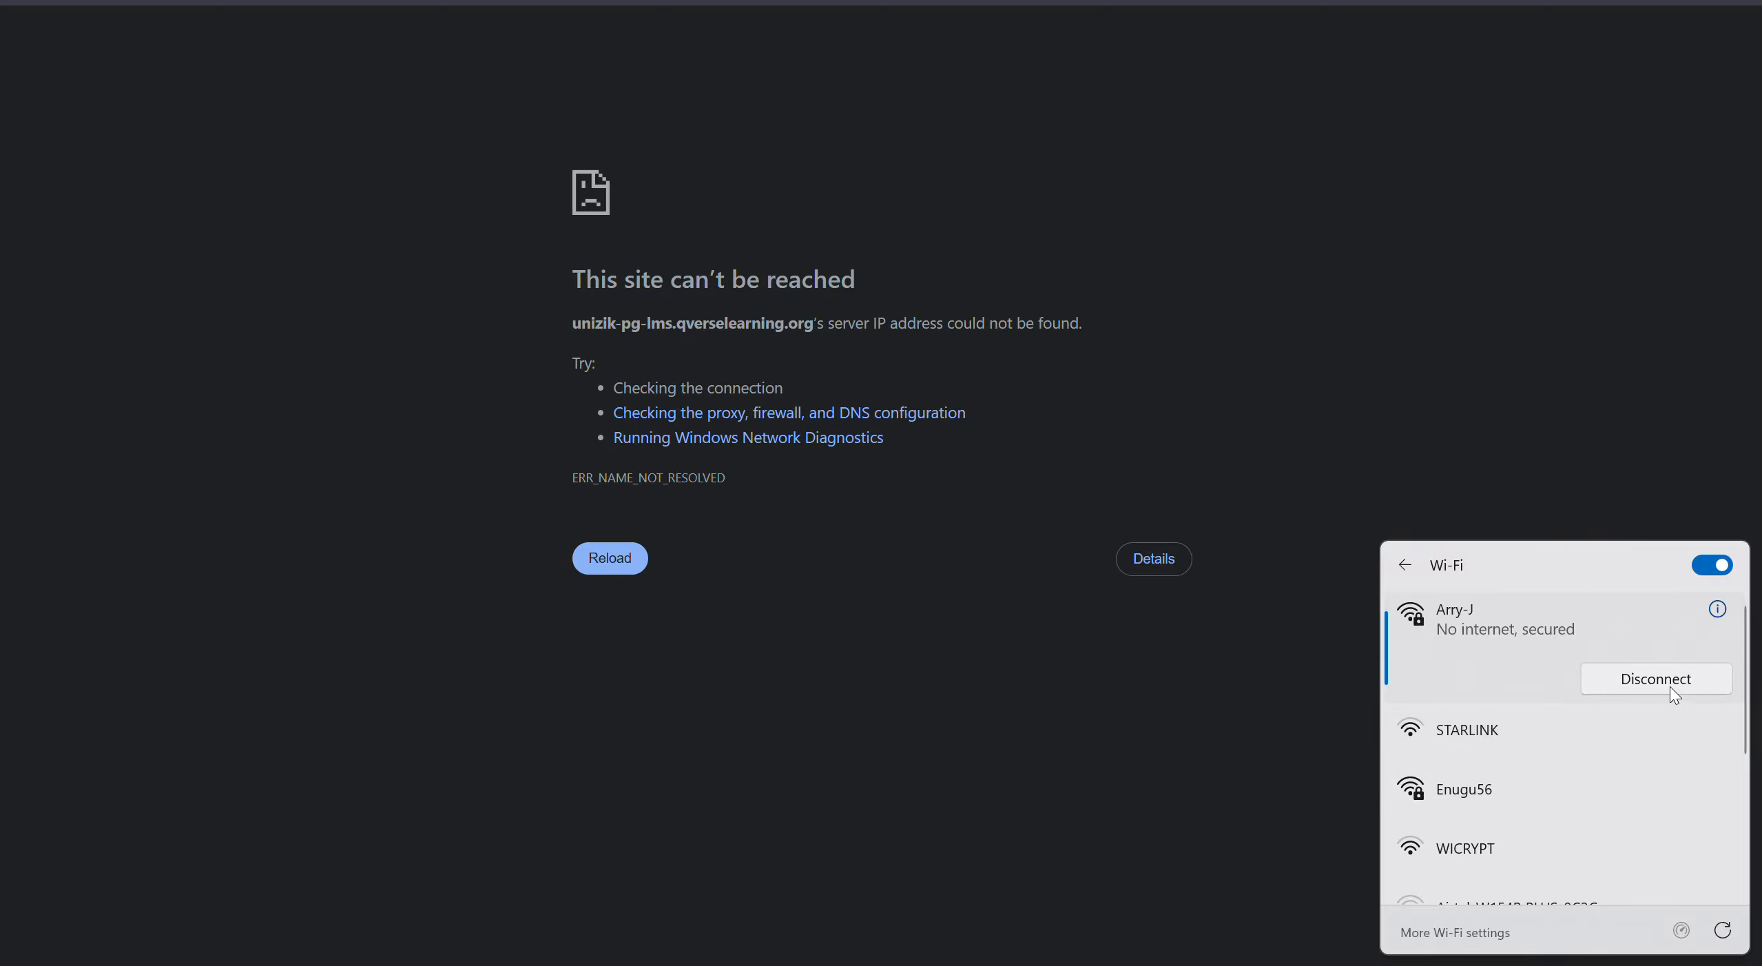
{"action": "left_click", "coordinate": [1699, 564]}
{"action": "left_click", "coordinate": [1714, 564]}
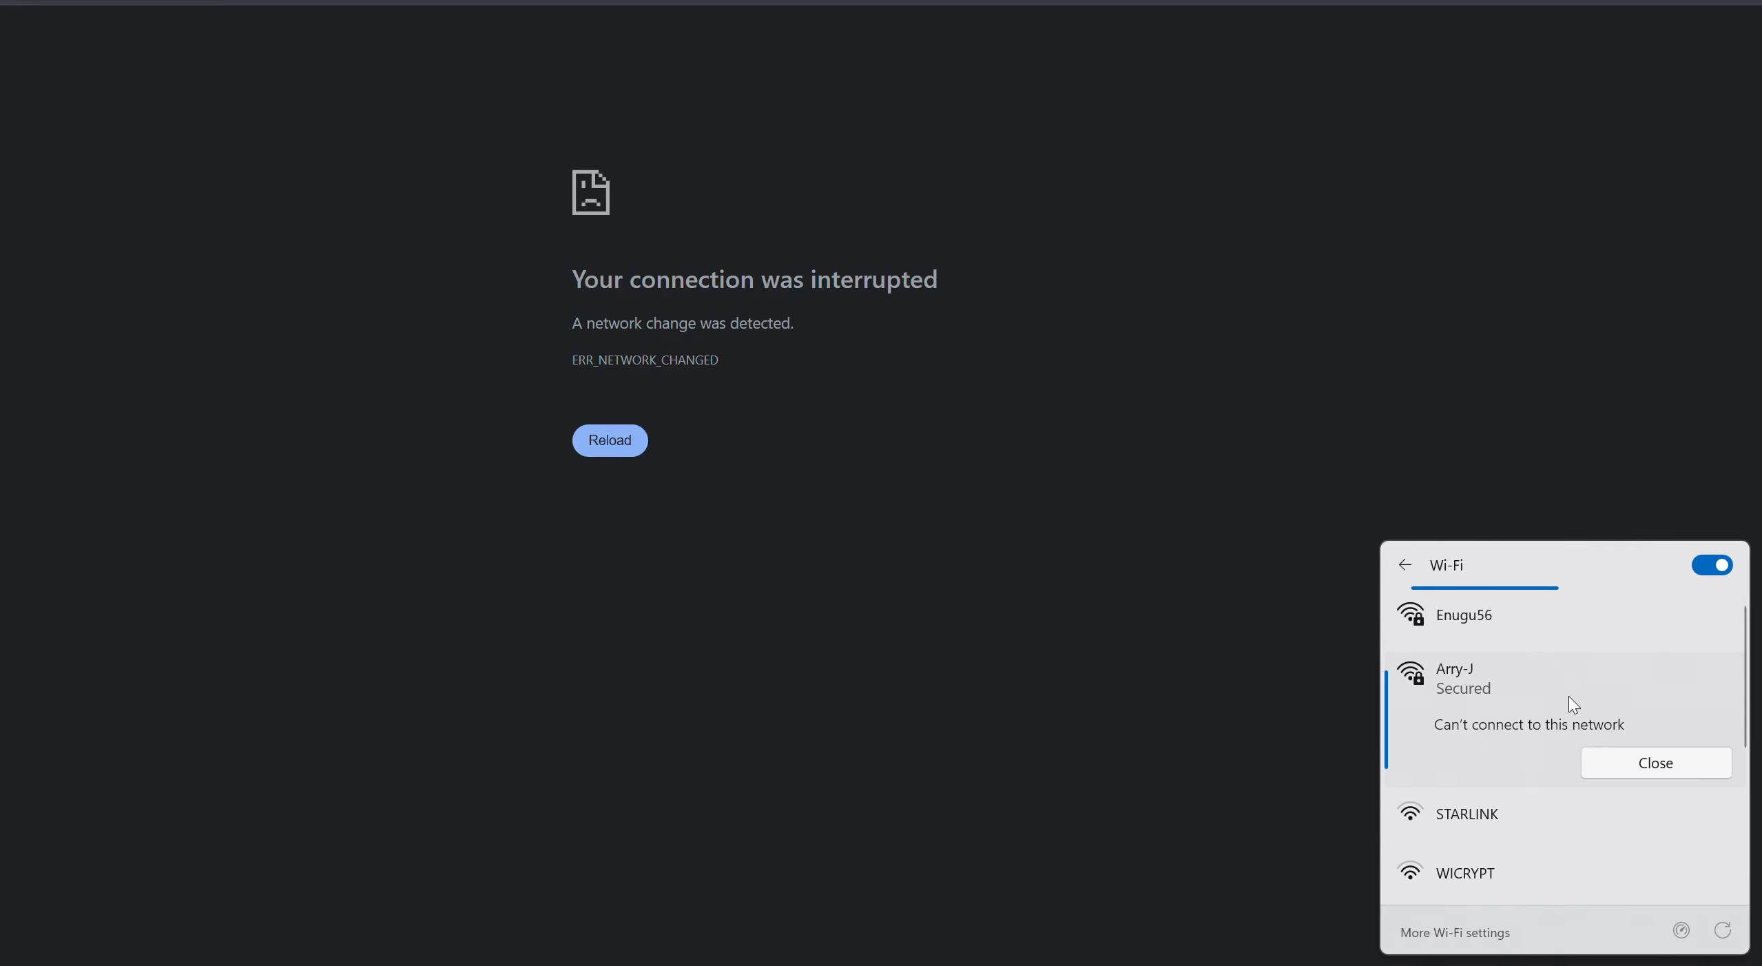
{"action": "left_click", "coordinate": [1635, 771]}
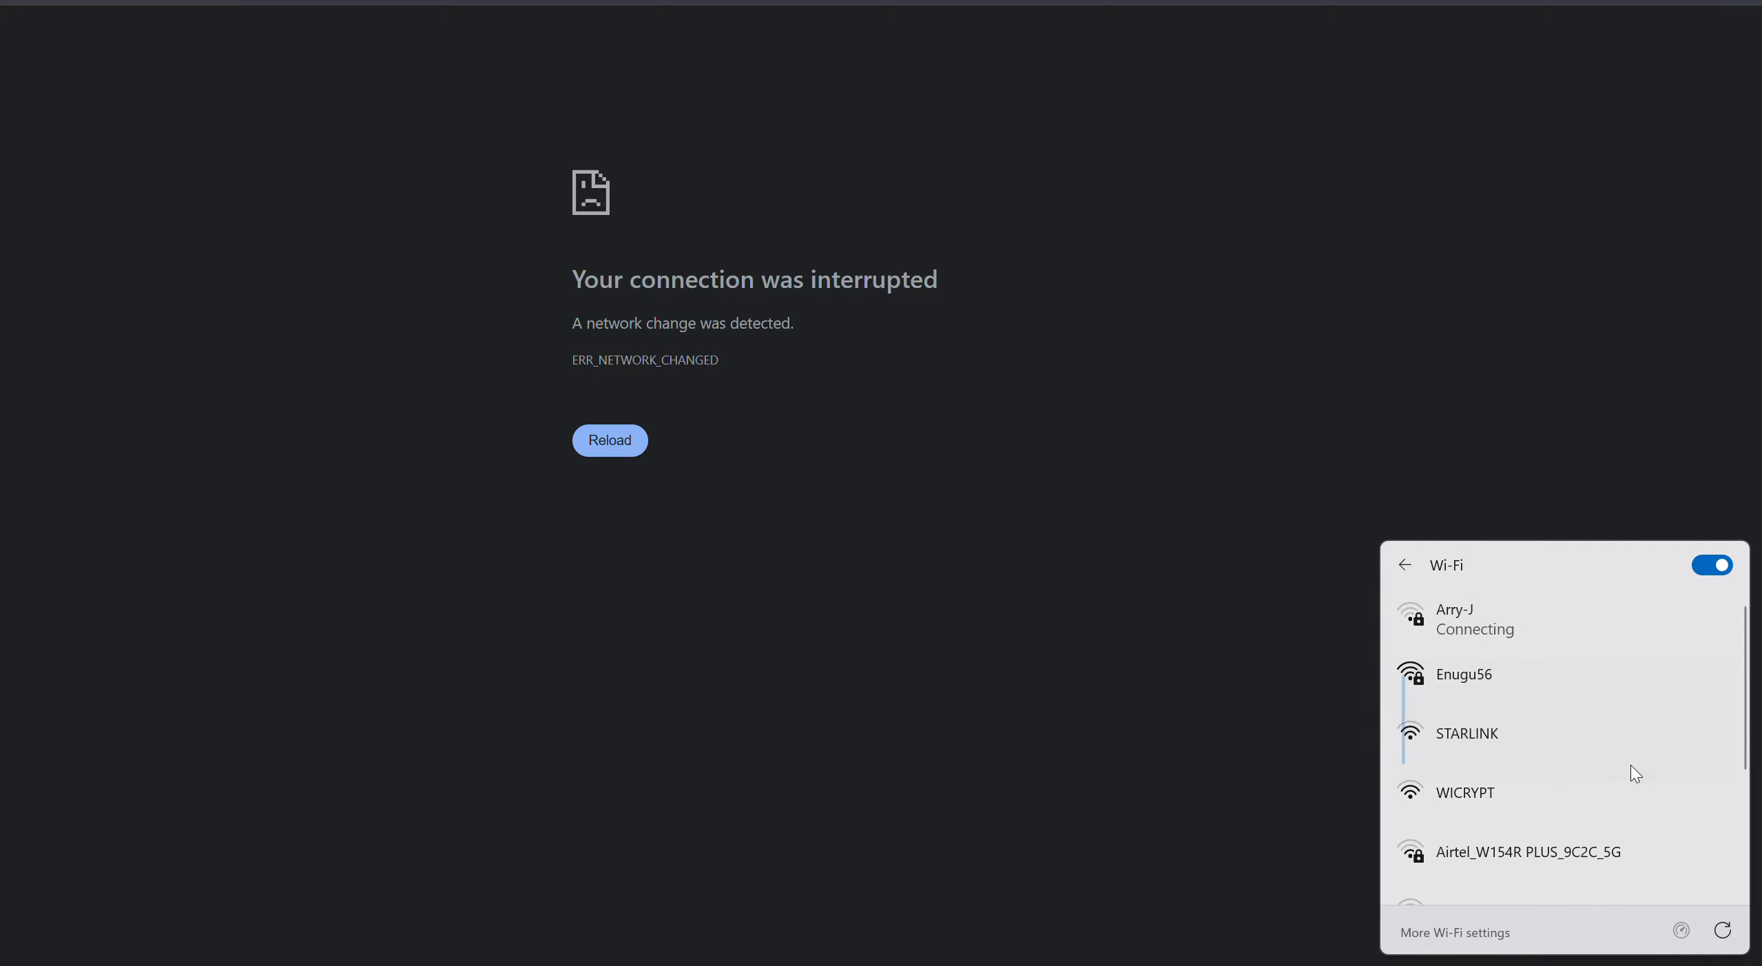
- Connect to the STARLINK network instead and reopen the Wi-Fi network list
{"action": "left_click", "coordinate": [1514, 631]}
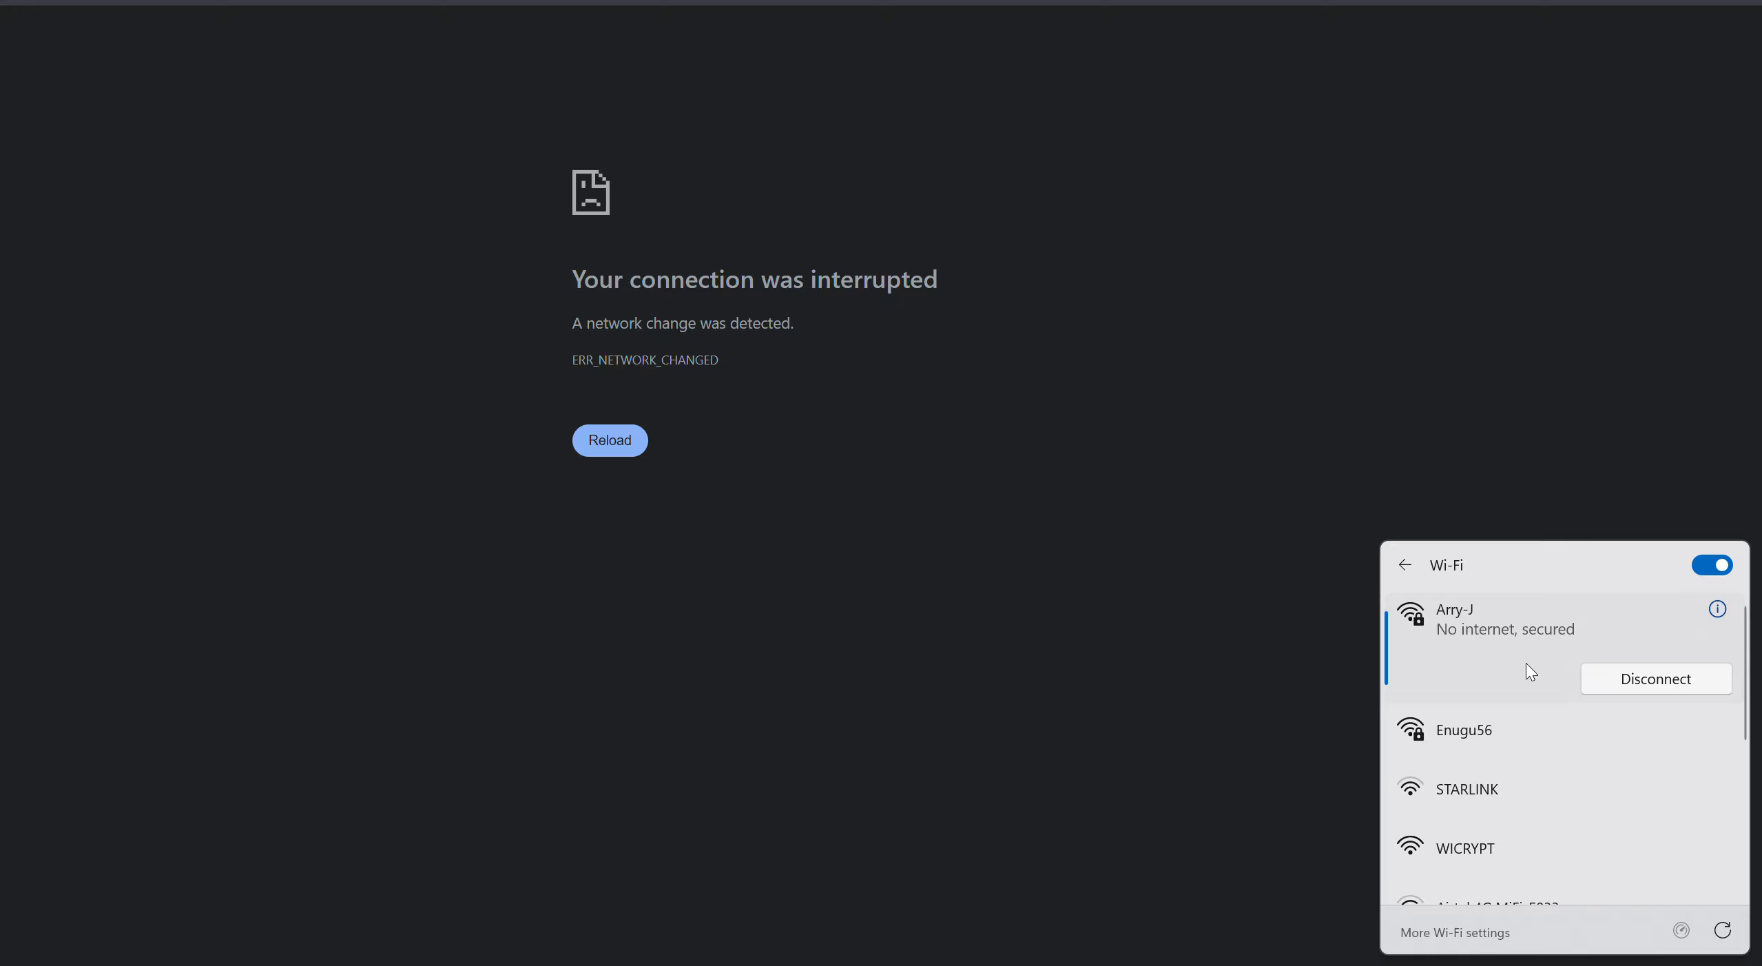
{"action": "left_click", "coordinate": [1516, 791]}
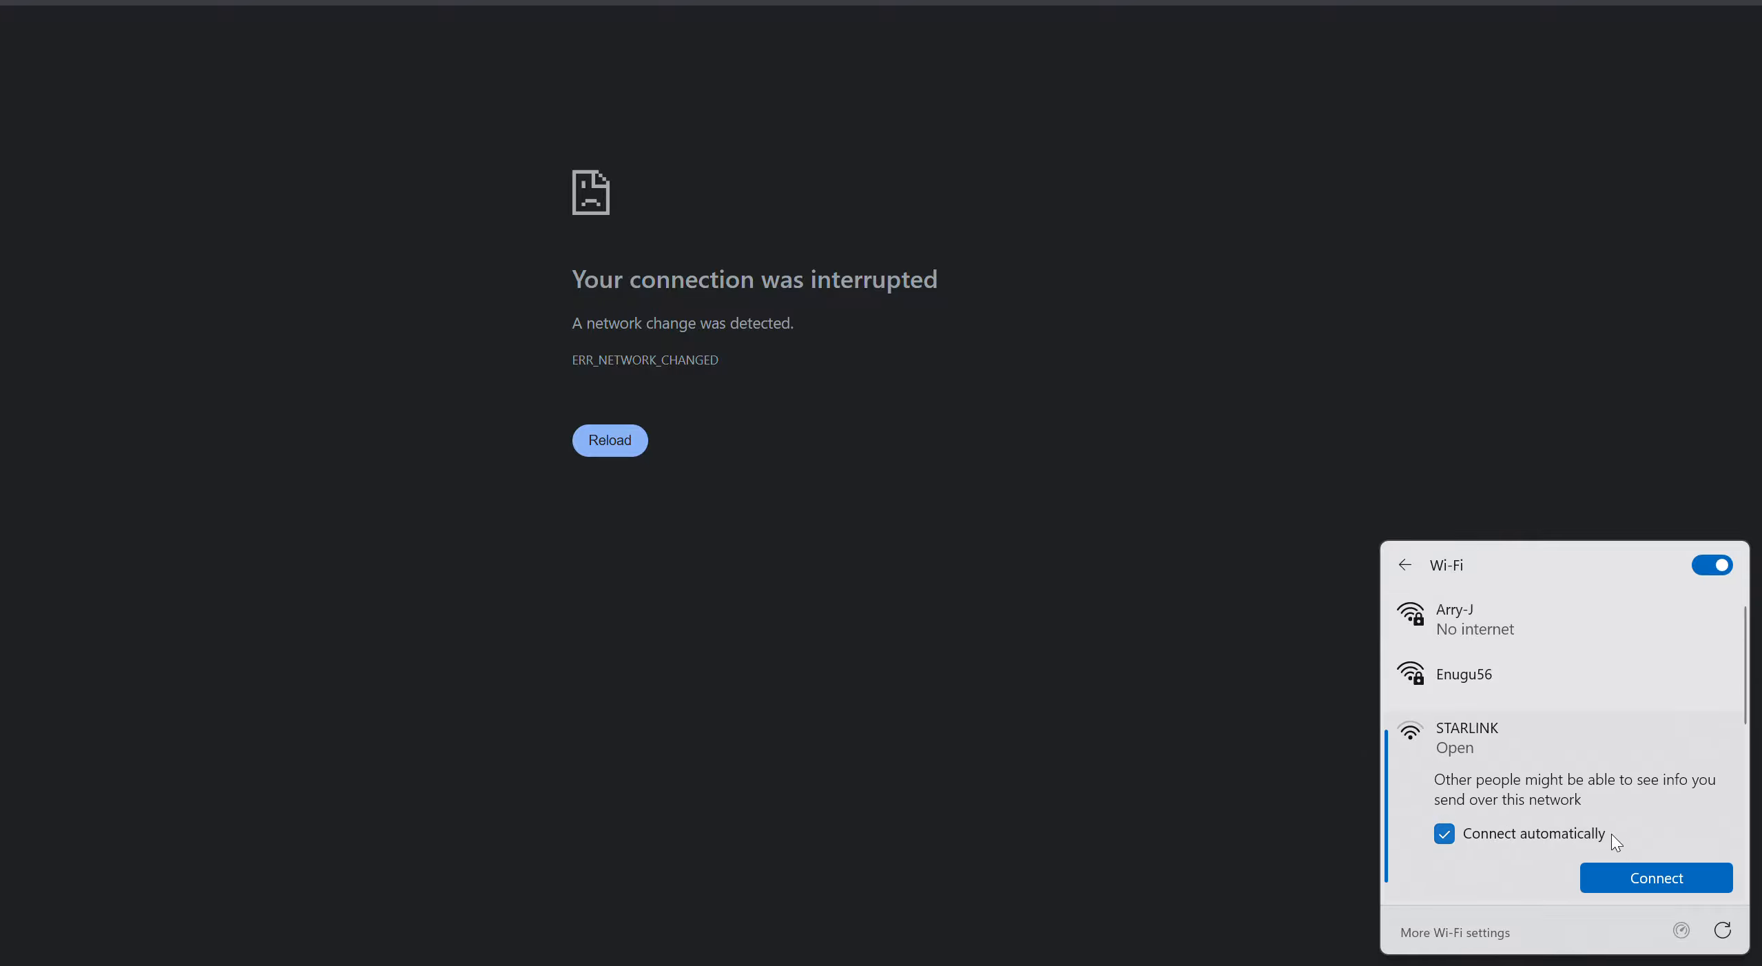
{"action": "left_click", "coordinate": [1635, 873]}
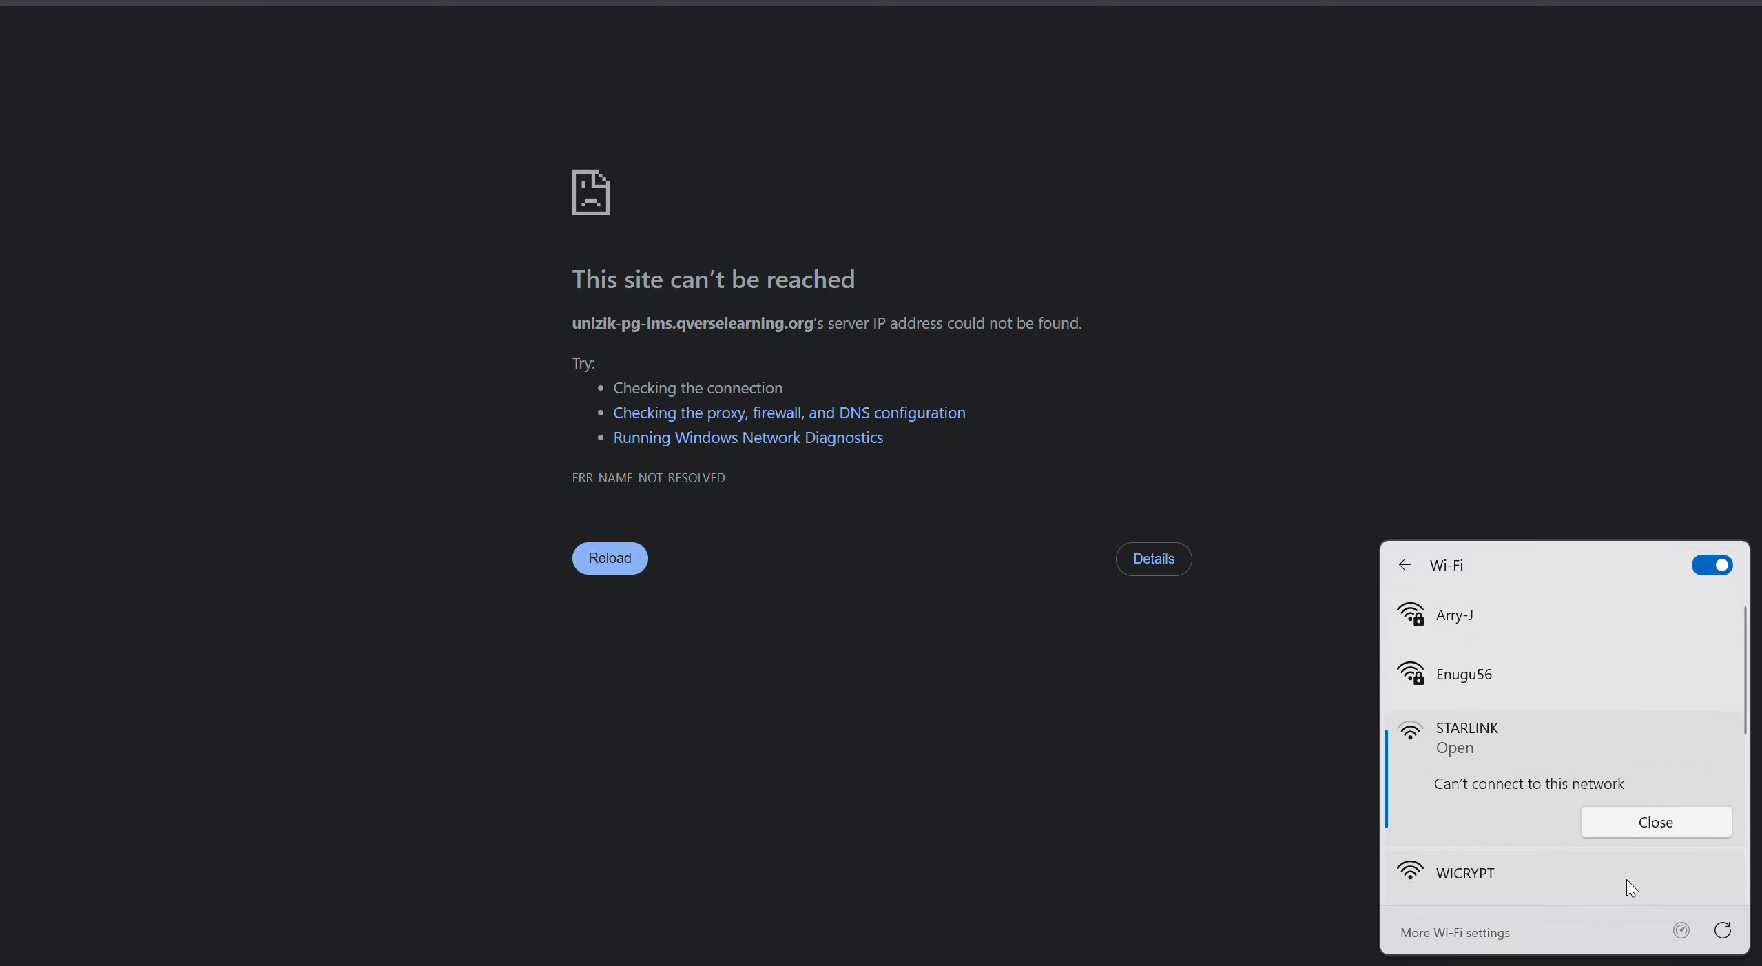
{"action": "left_click", "coordinate": [1636, 822]}
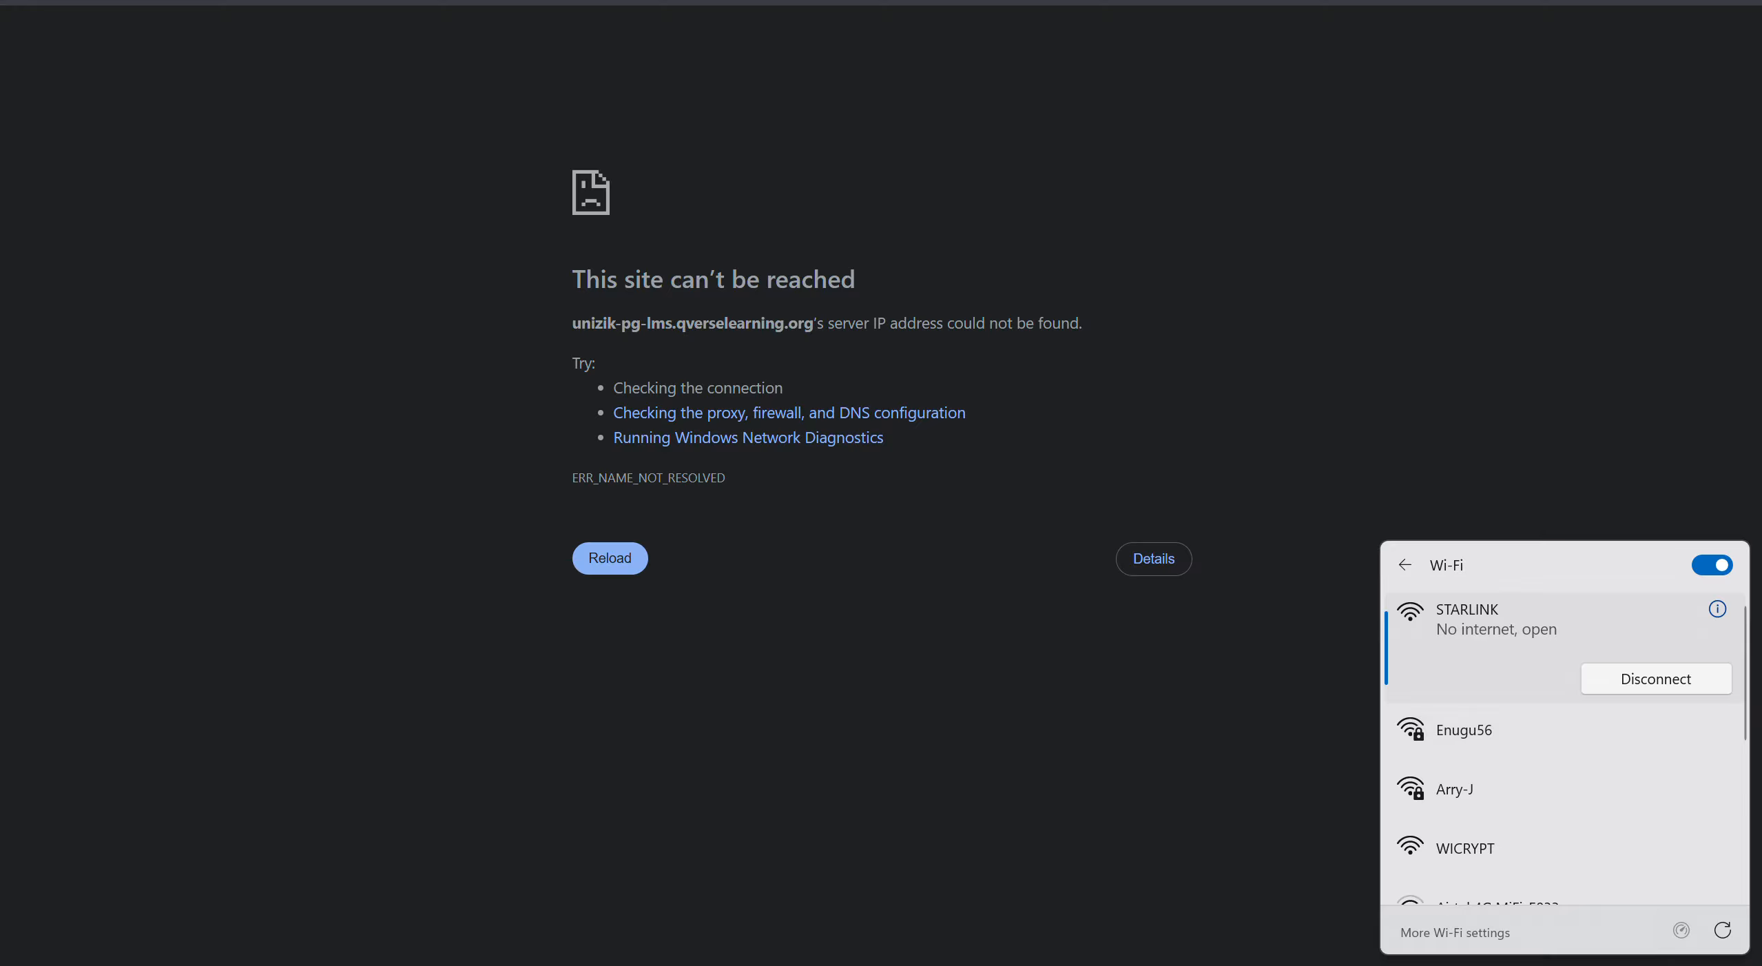
{"action": "key", "text": "Escape"}
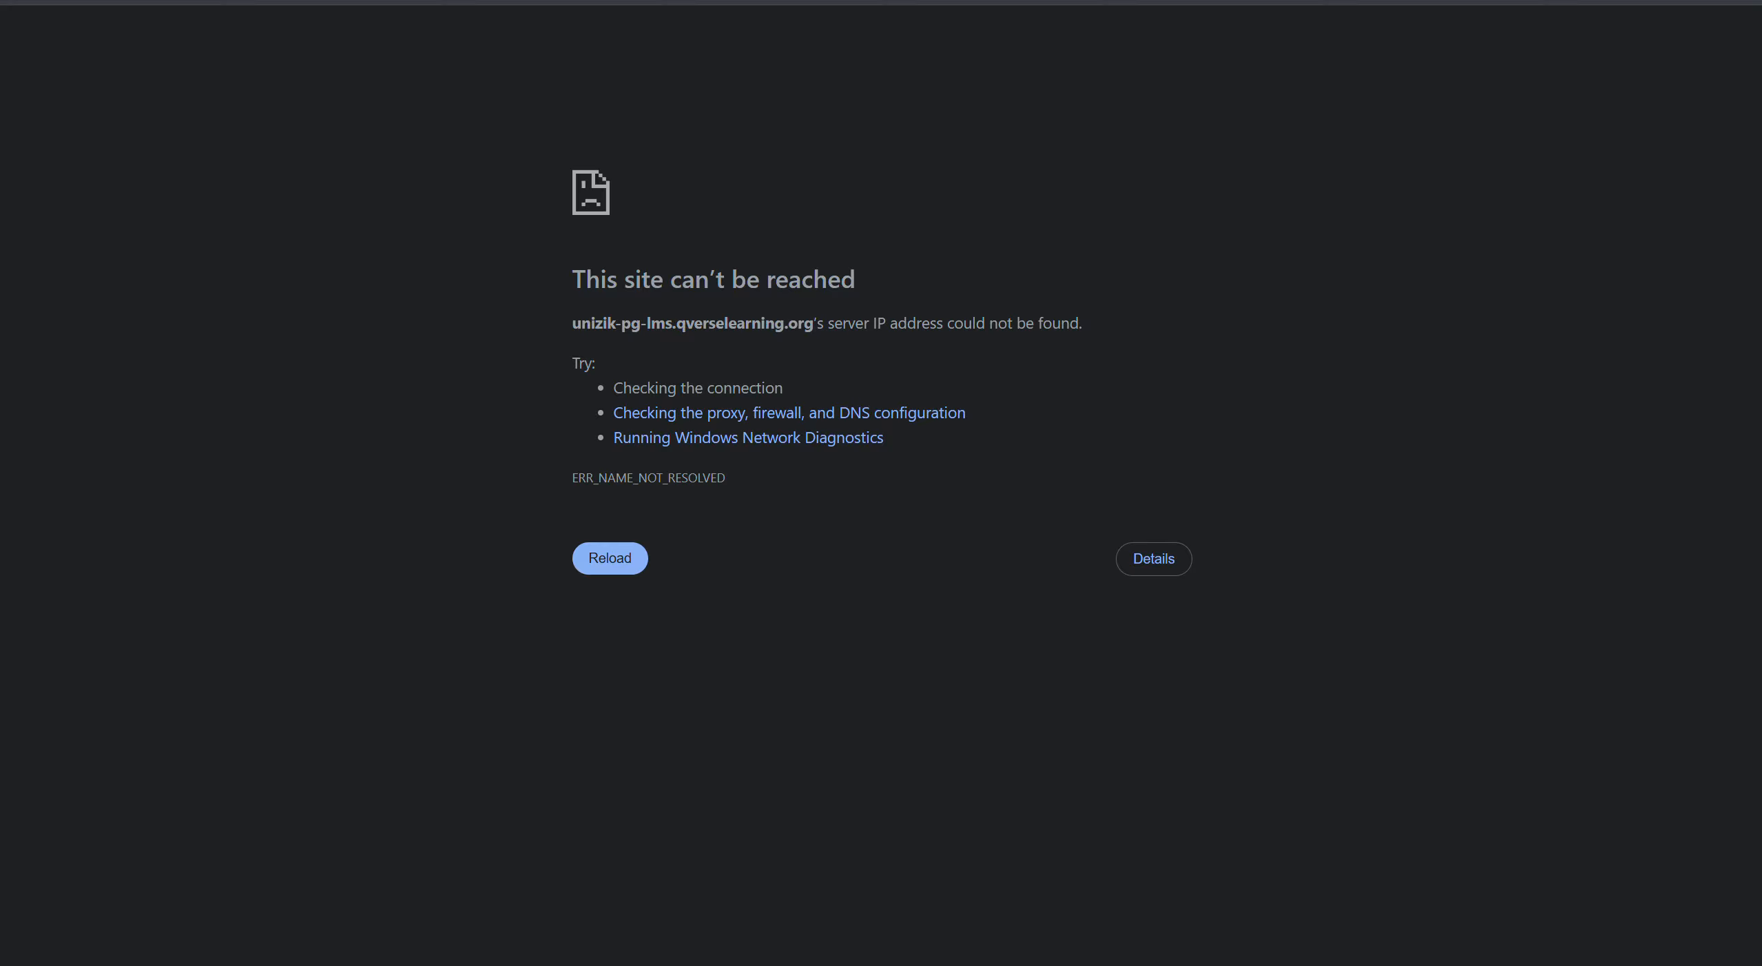
{"action": "key", "text": "super+a"}
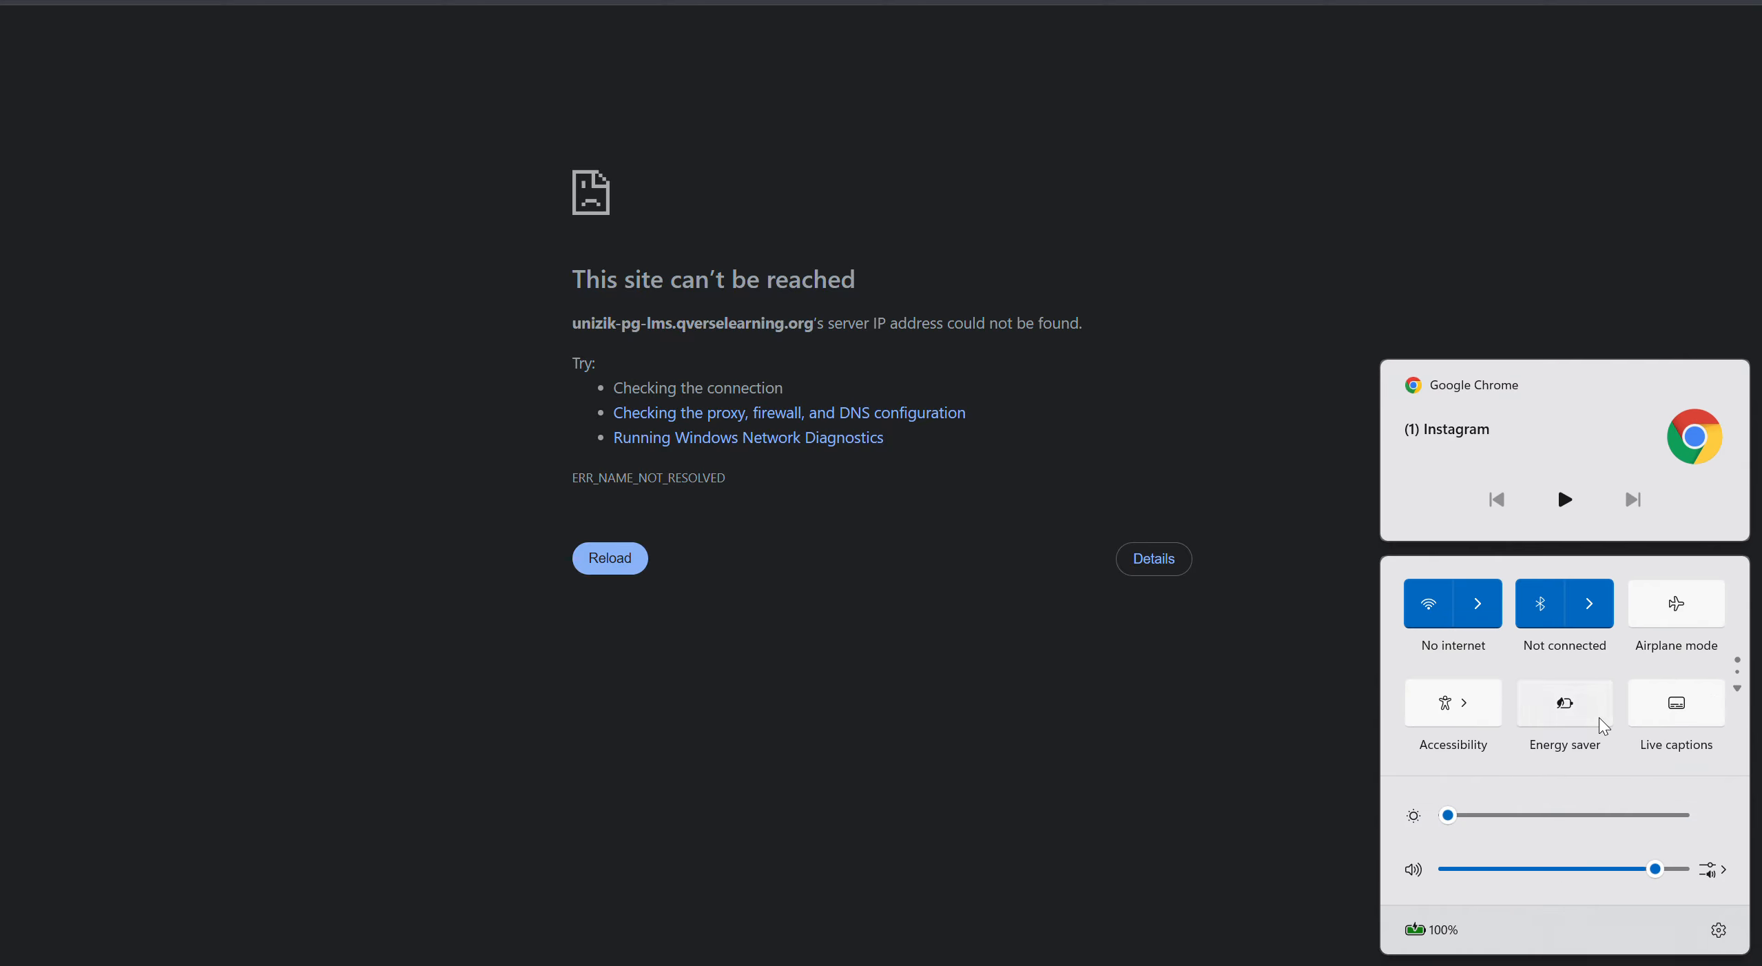
{"action": "left_click", "coordinate": [1473, 619]}
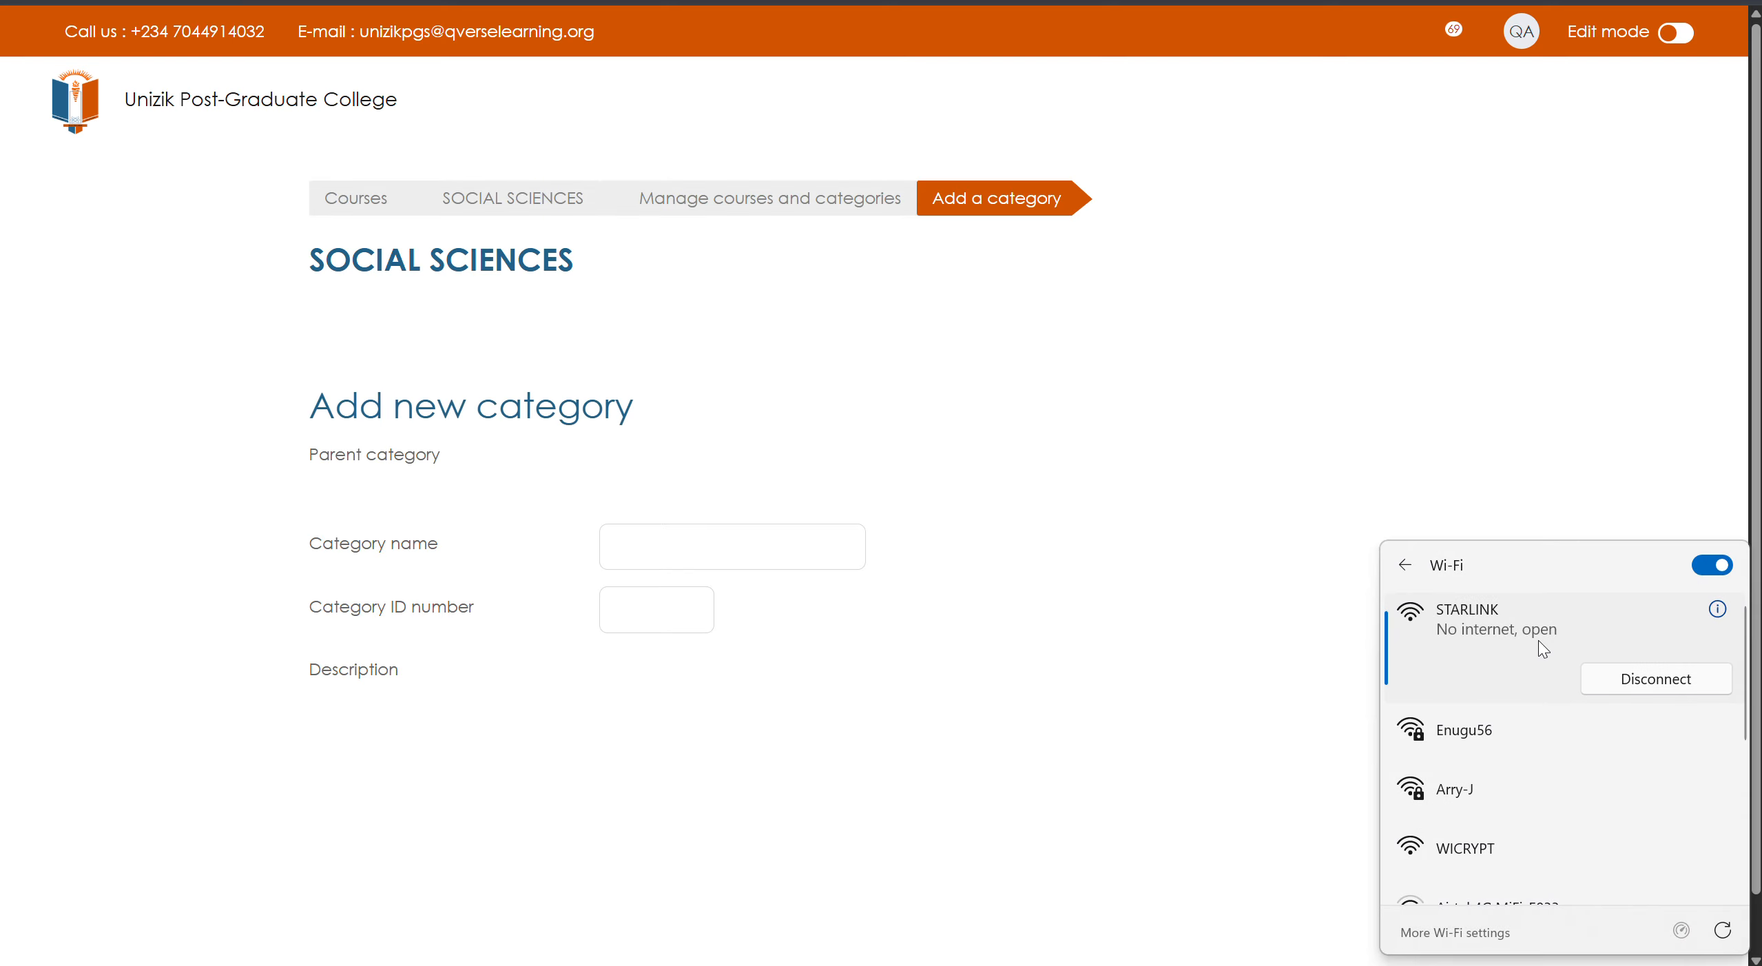
- Cancel the SOCIAL SCIENCES Add new category form and go to MEDICINE in the category list
{"action": "left_click", "coordinate": [1351, 874]}
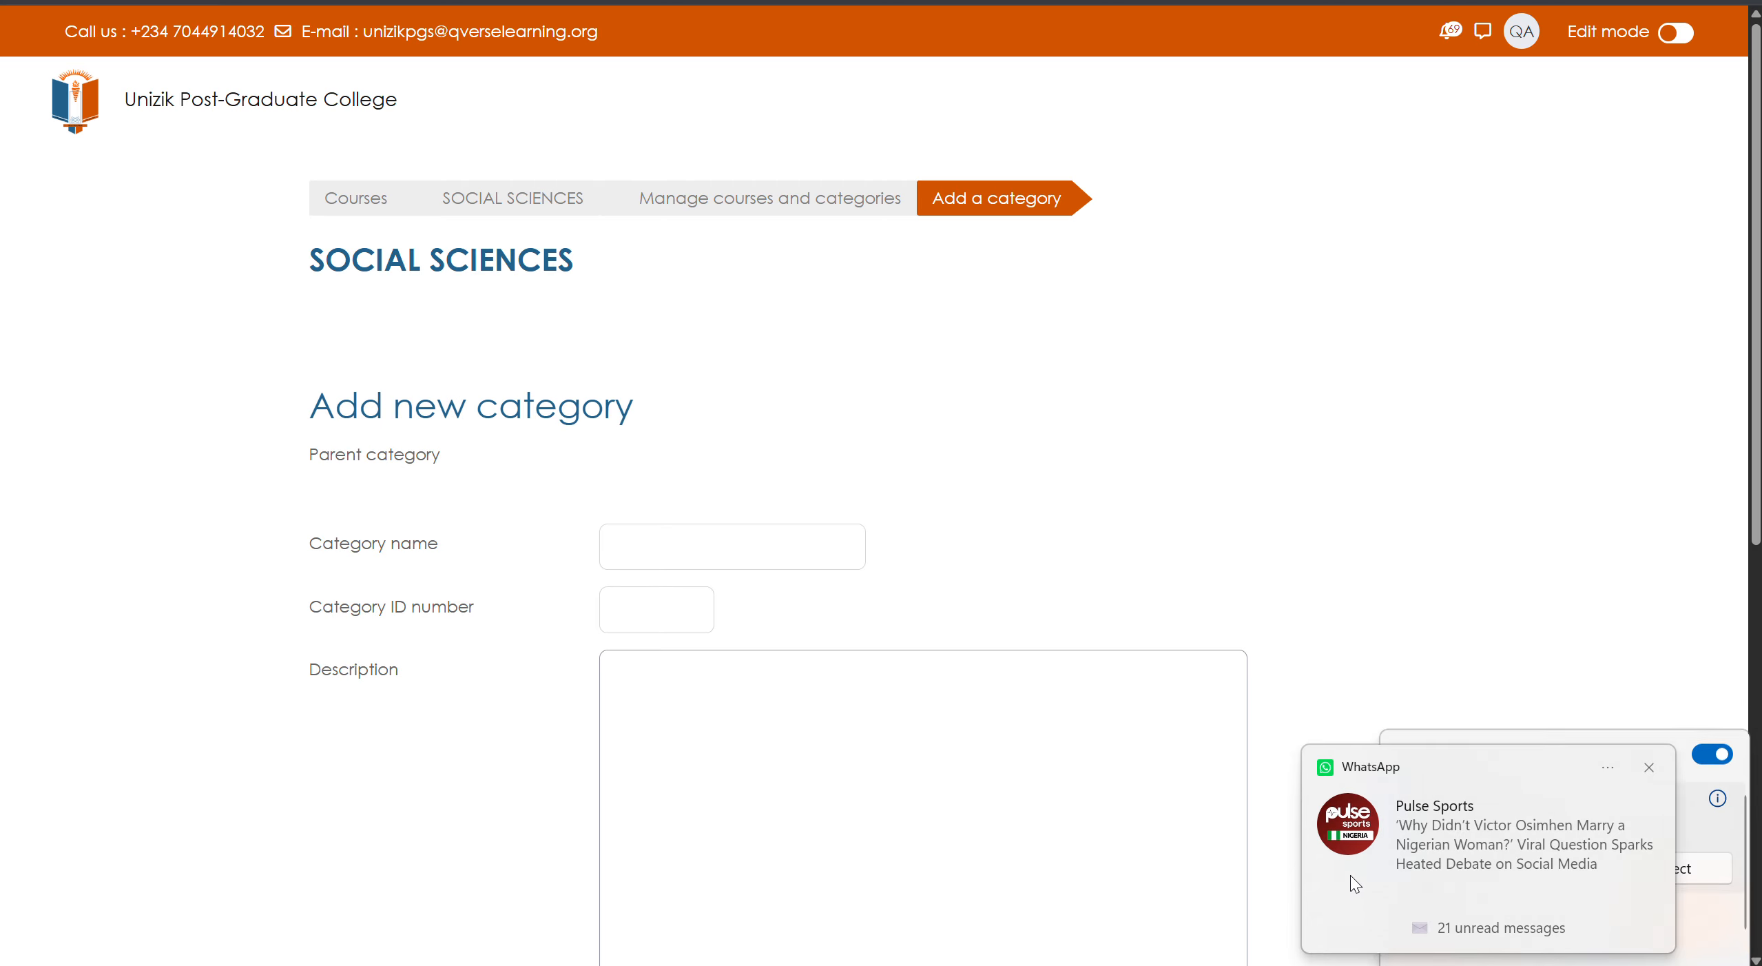
{"action": "scroll", "coordinate": [585, 544], "scroll_direction": "down", "scroll_amount": 3}
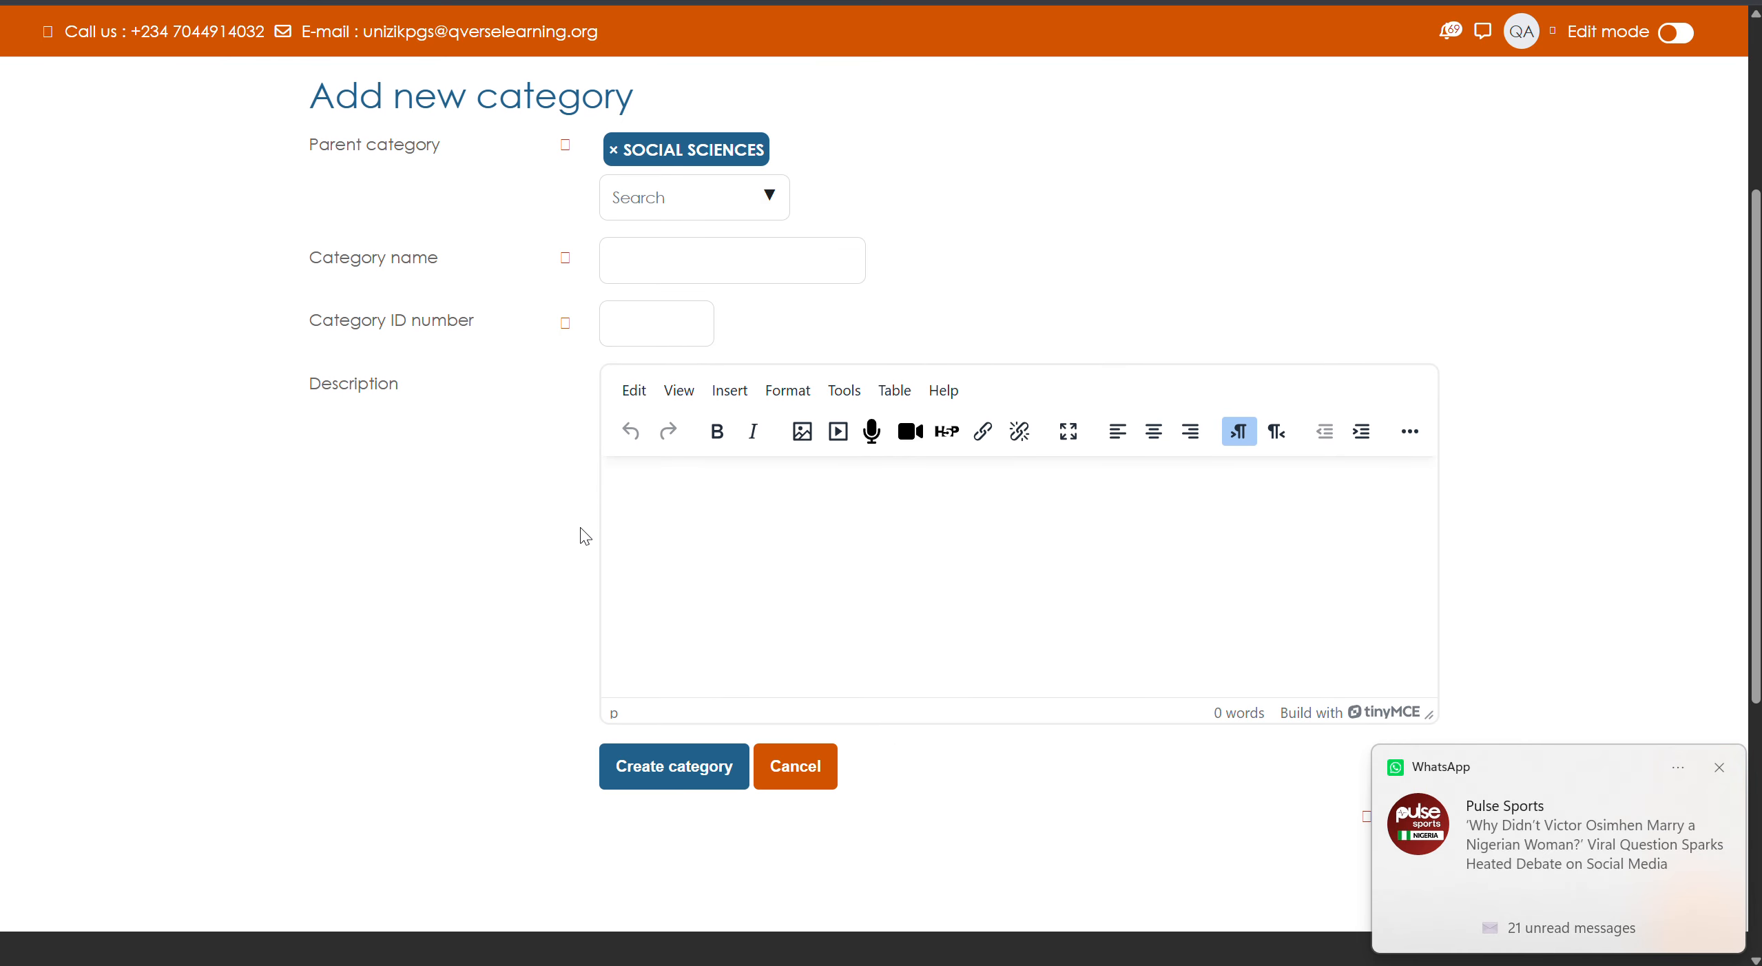
{"action": "left_click", "coordinate": [803, 770]}
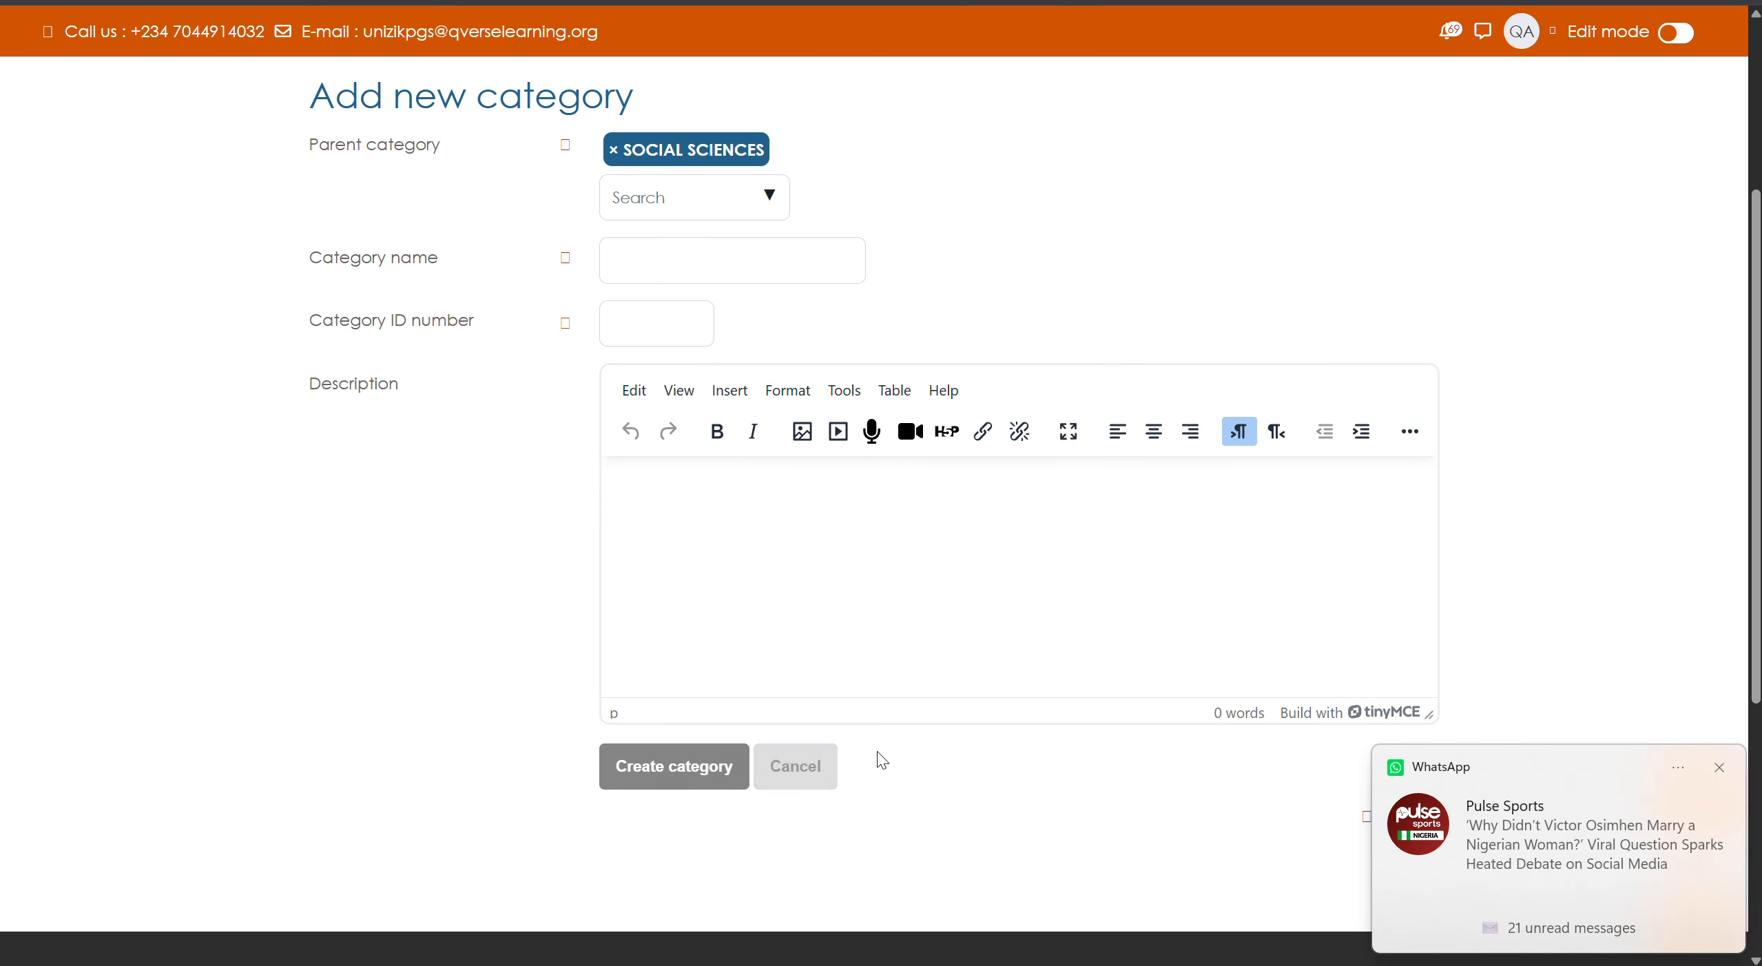
{"action": "left_click", "coordinate": [812, 758]}
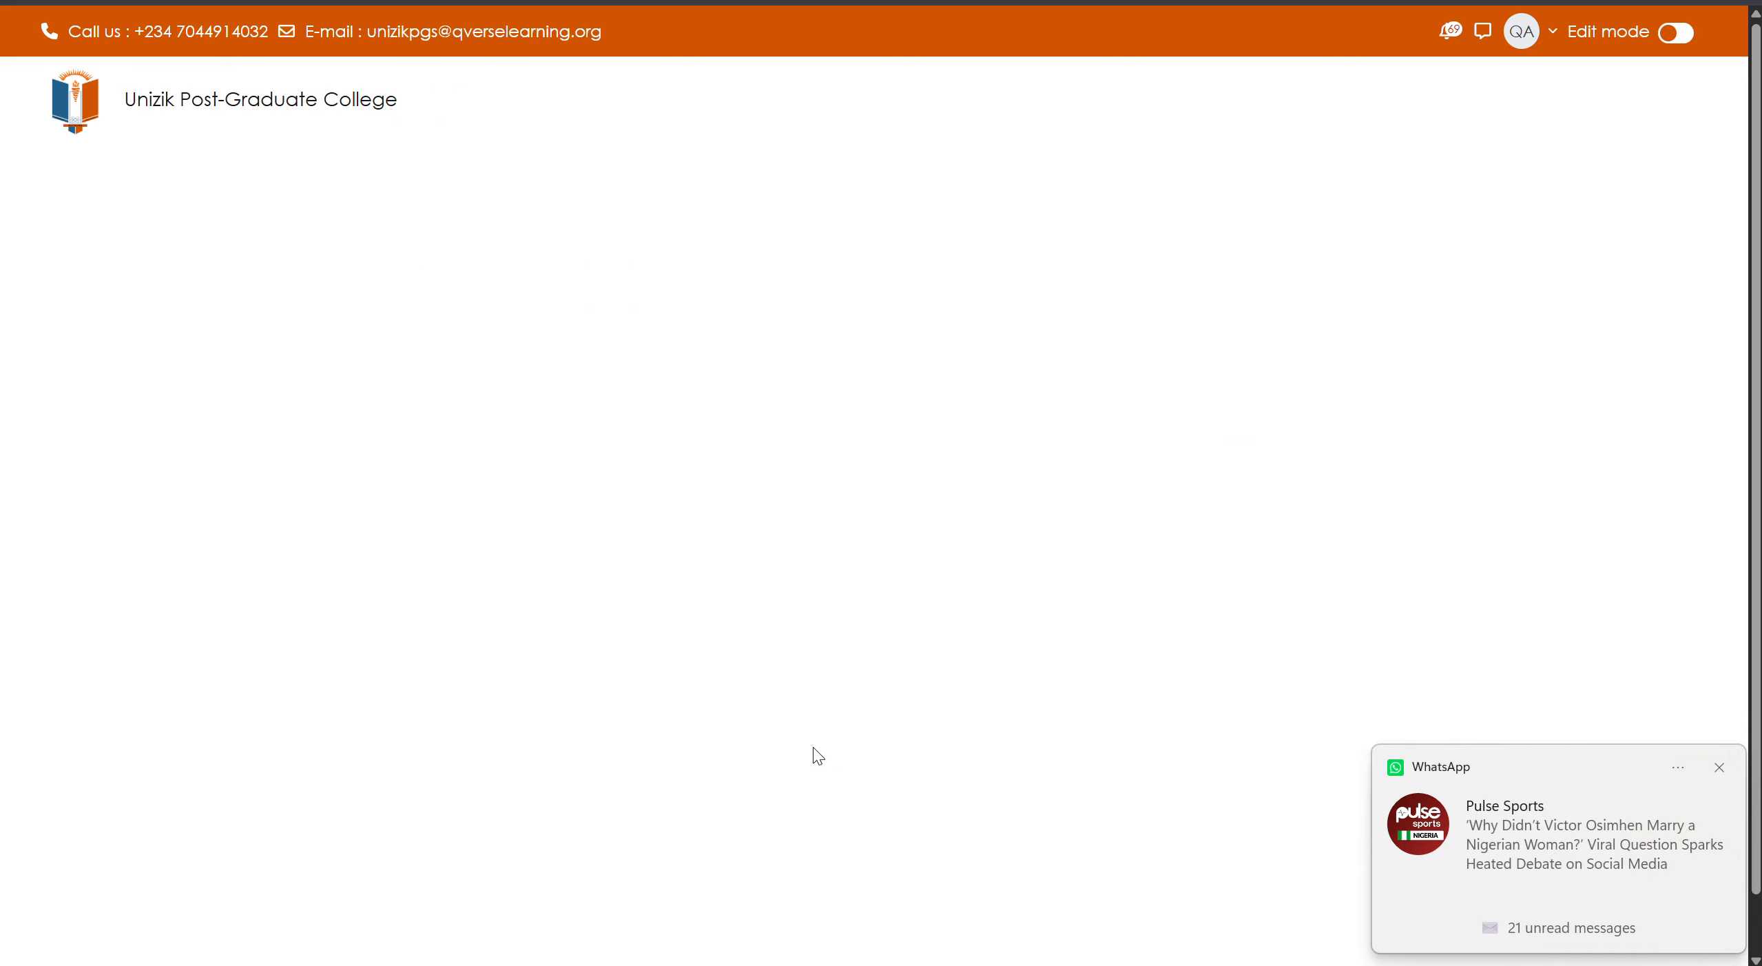
{"action": "scroll", "coordinate": [699, 681], "scroll_direction": "down", "scroll_amount": 10}
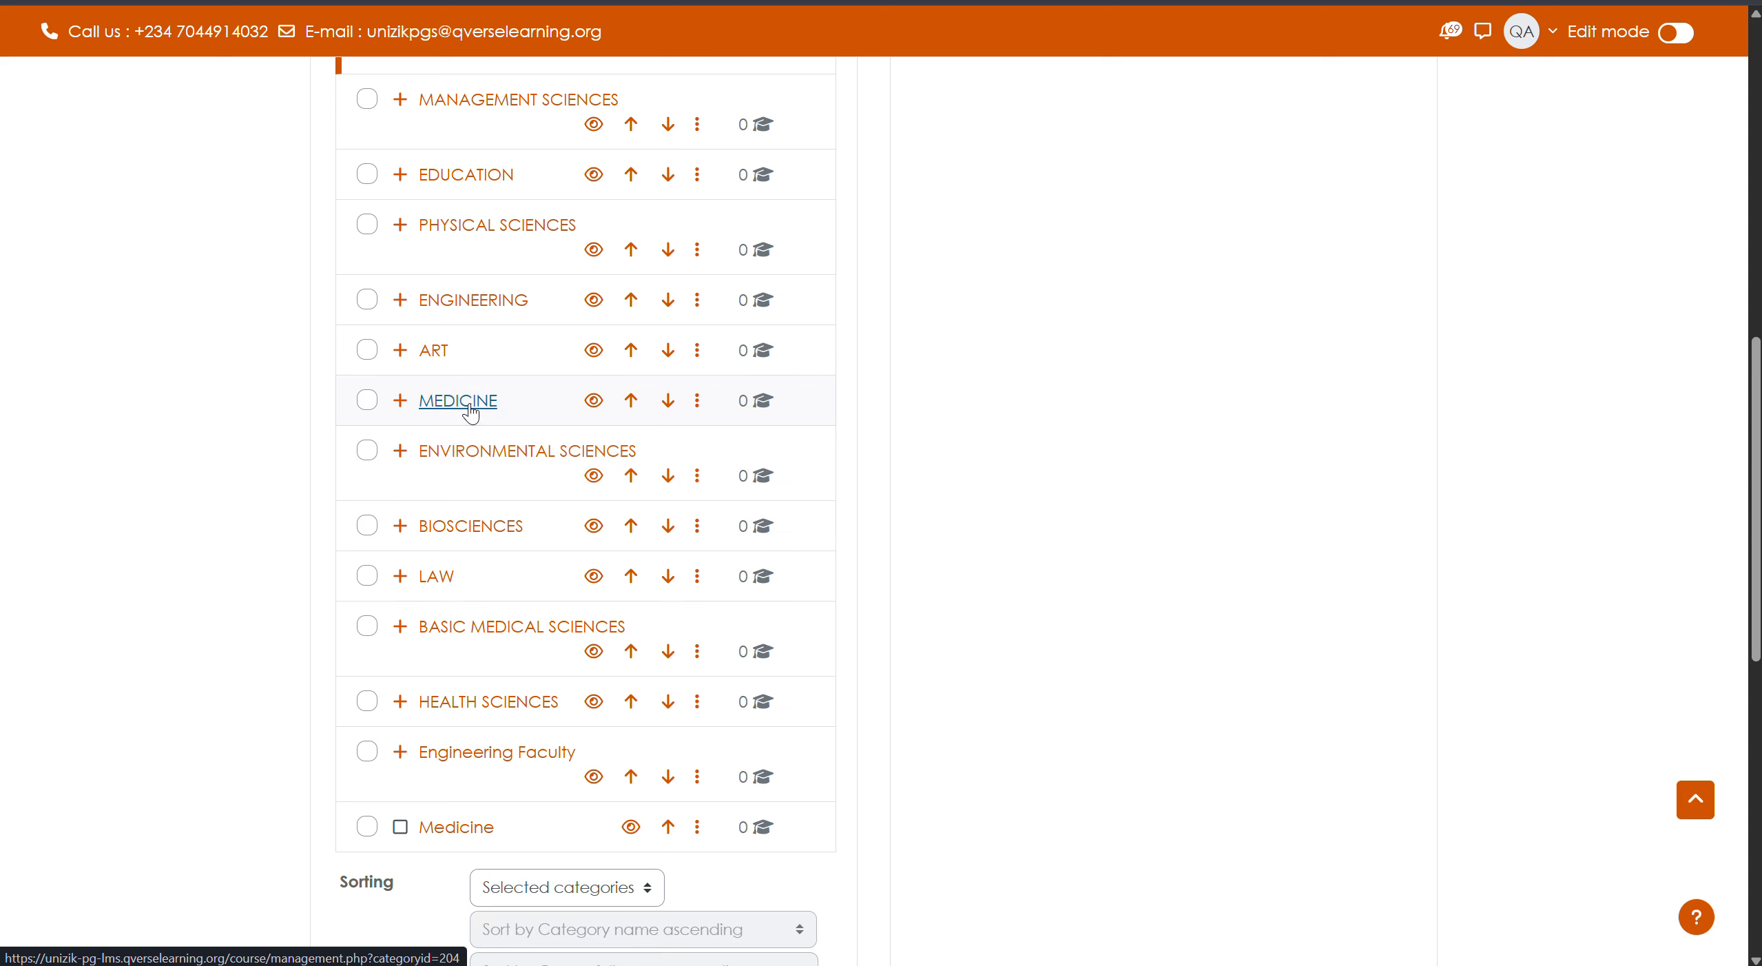
{"action": "left_click", "coordinate": [469, 405]}
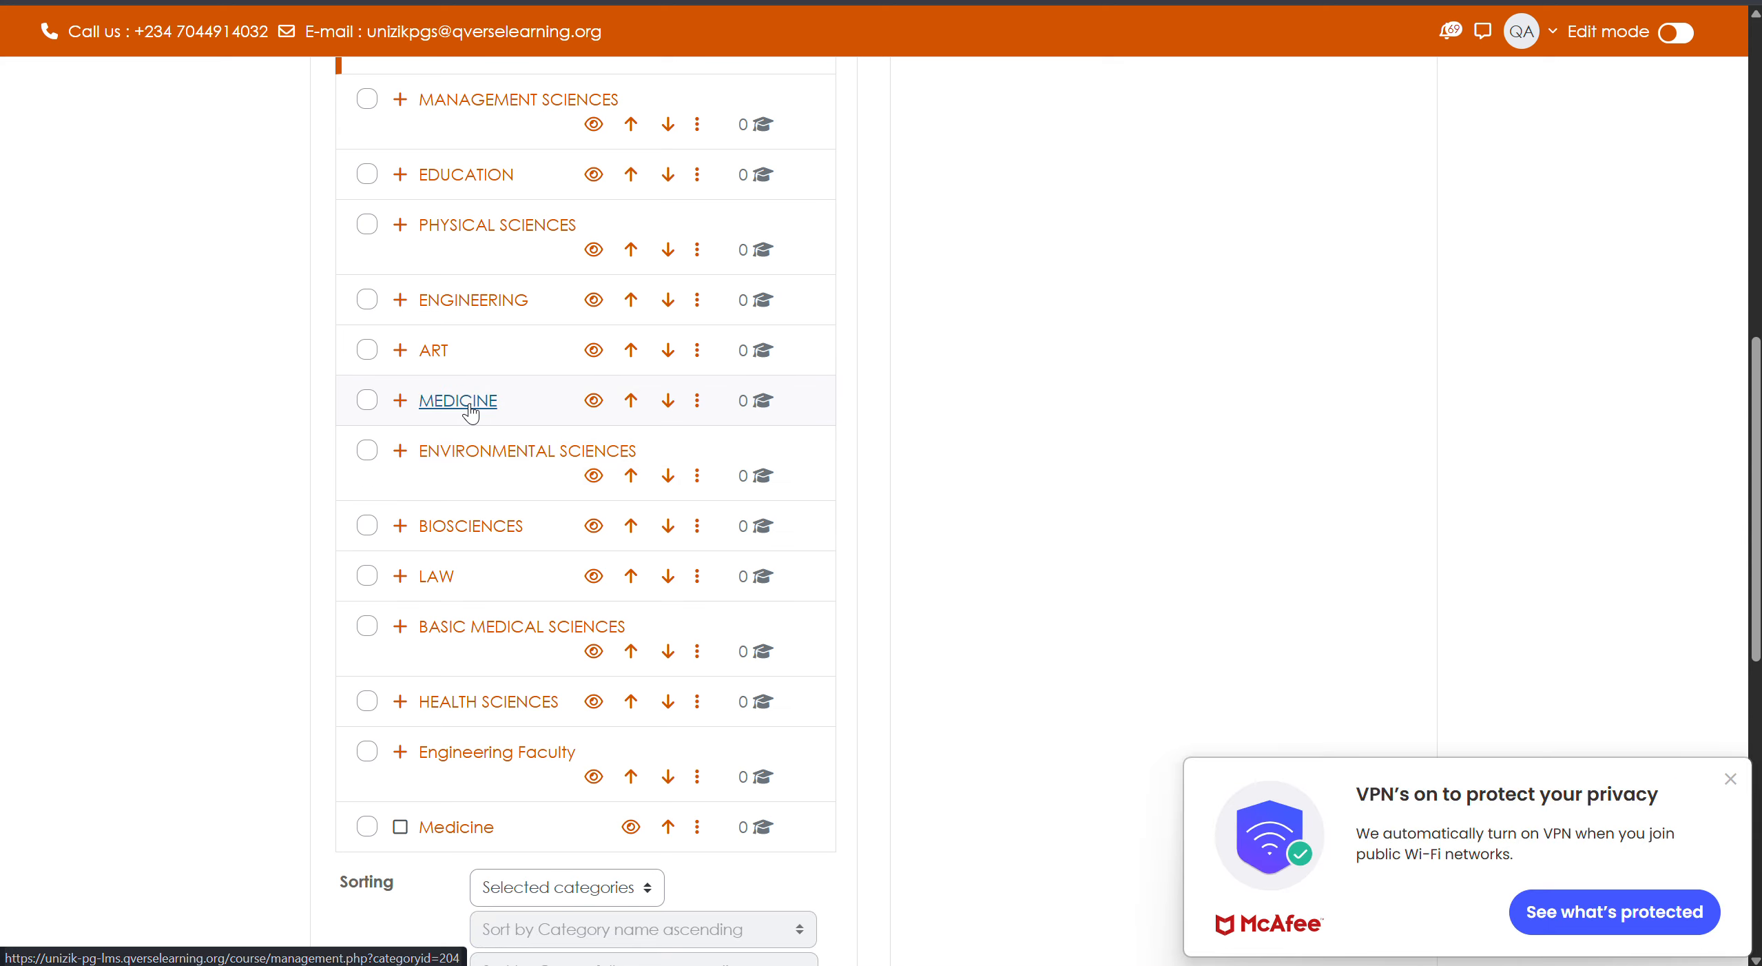
- Expand MEDICINE, then open the separate Medicine category's actions menu
{"action": "left_click", "coordinate": [403, 401]}
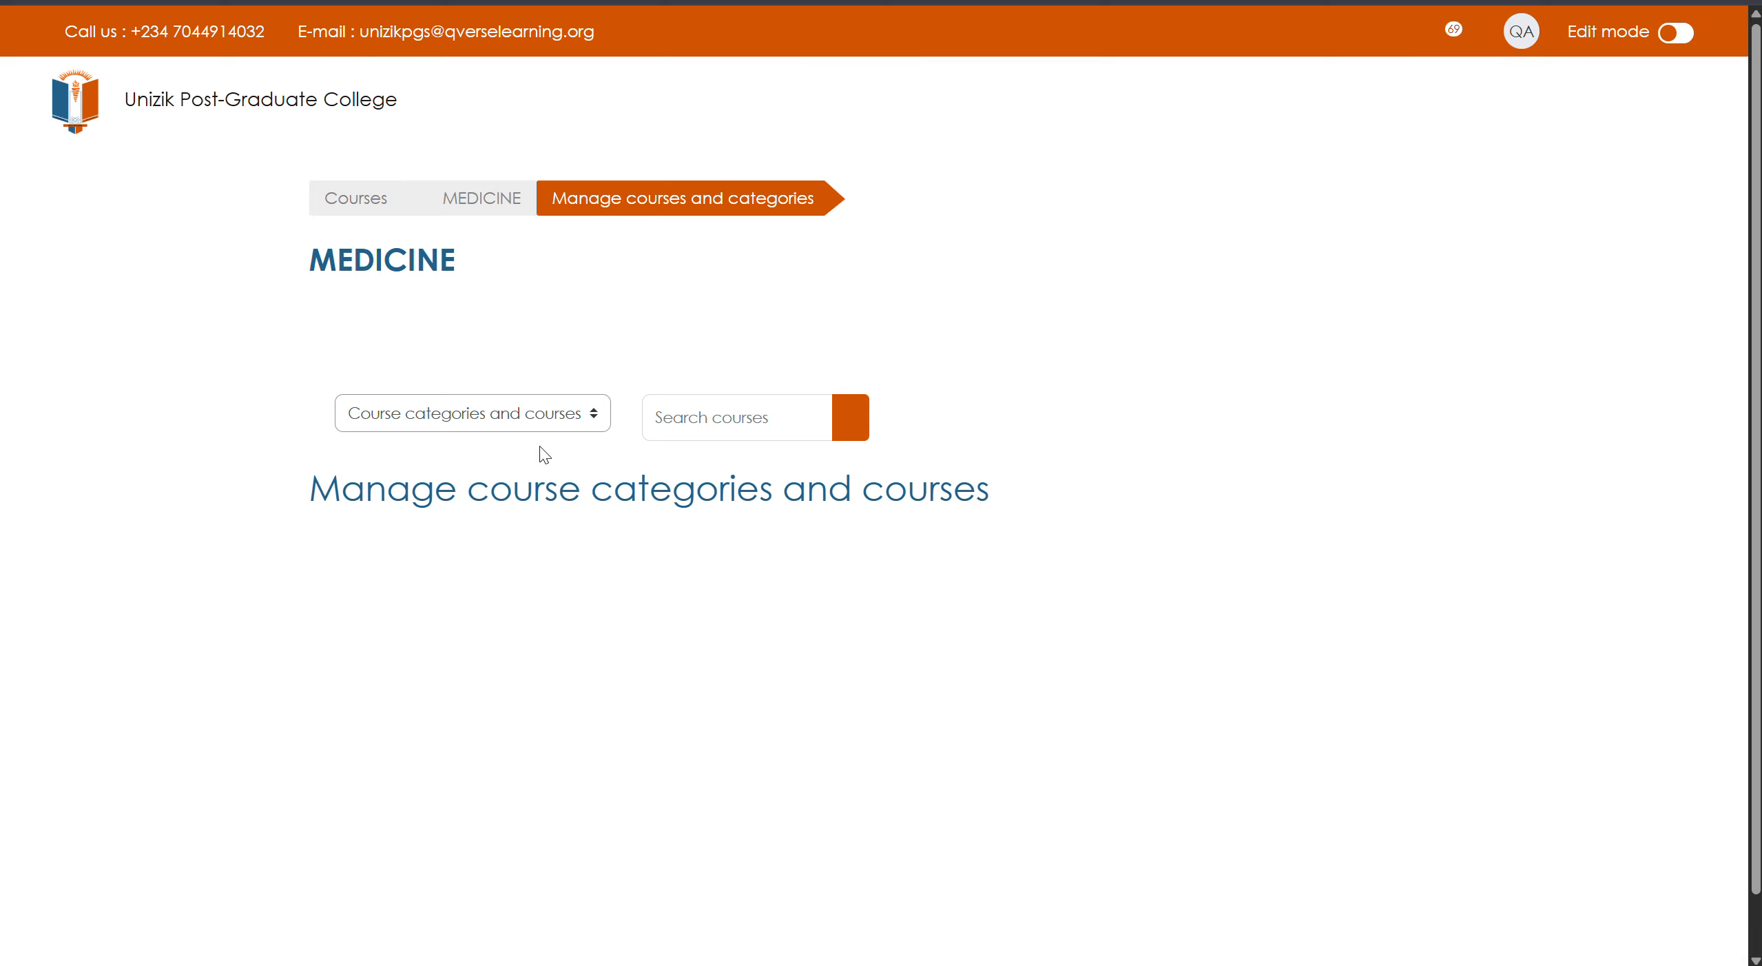
{"action": "scroll", "coordinate": [658, 665], "scroll_direction": "down", "scroll_amount": 5}
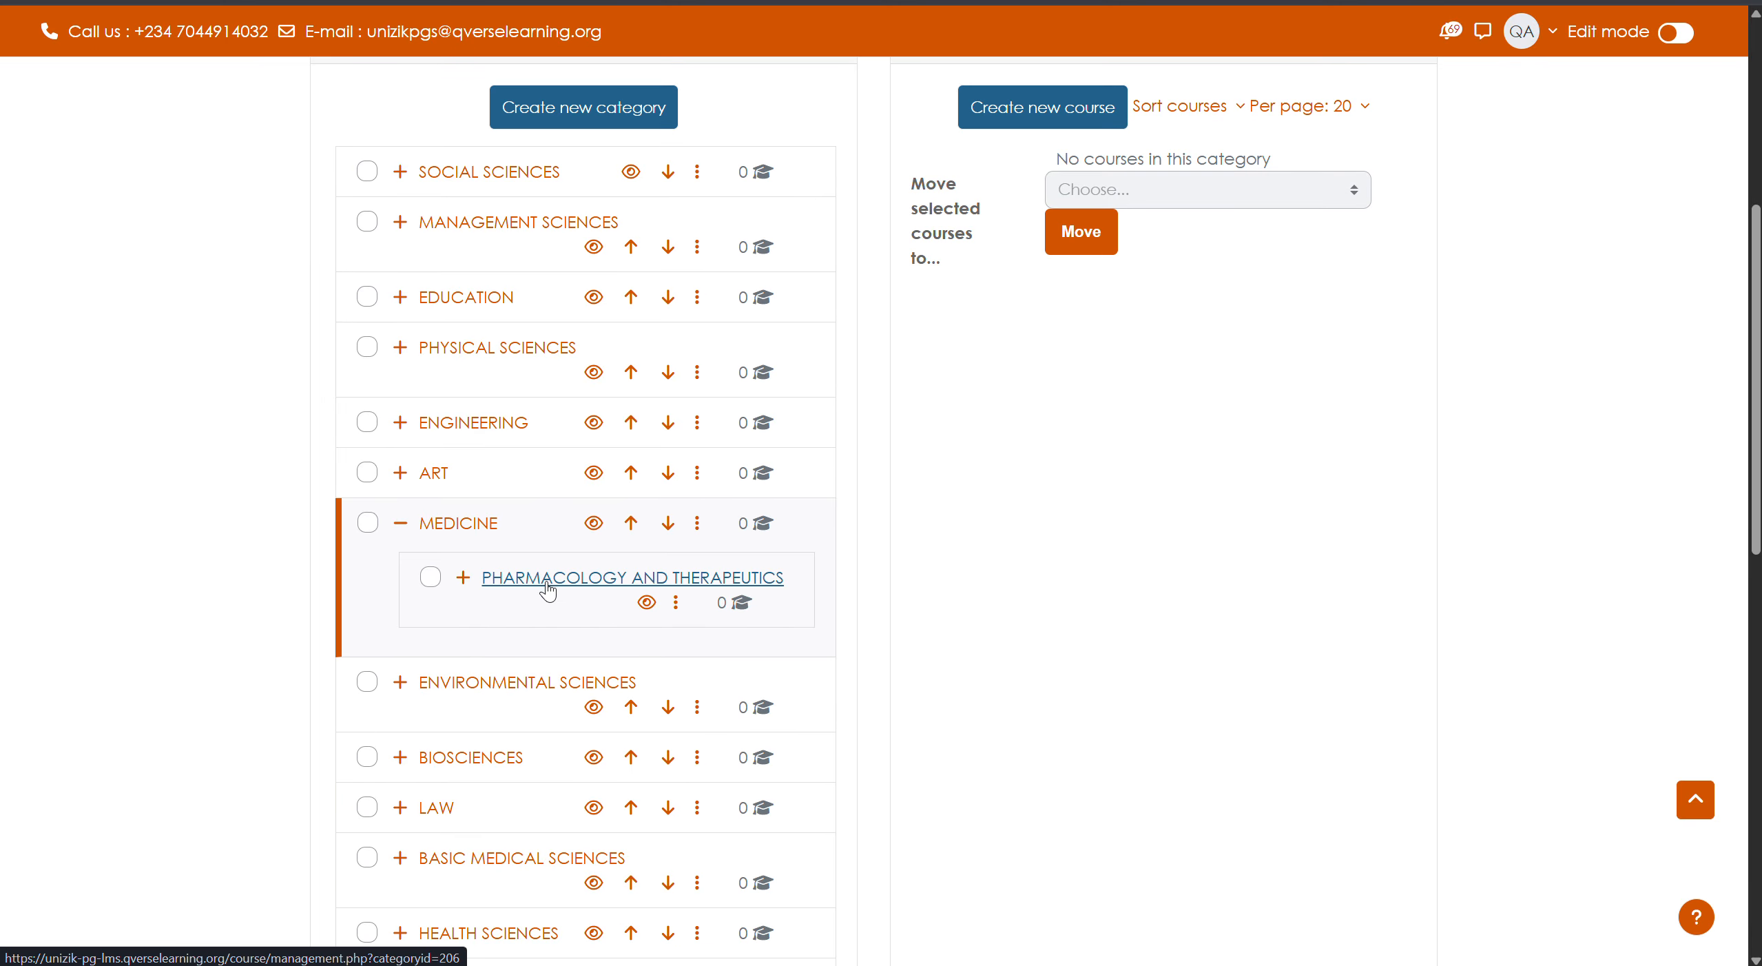
{"action": "scroll", "coordinate": [566, 640], "scroll_direction": "down", "scroll_amount": 2}
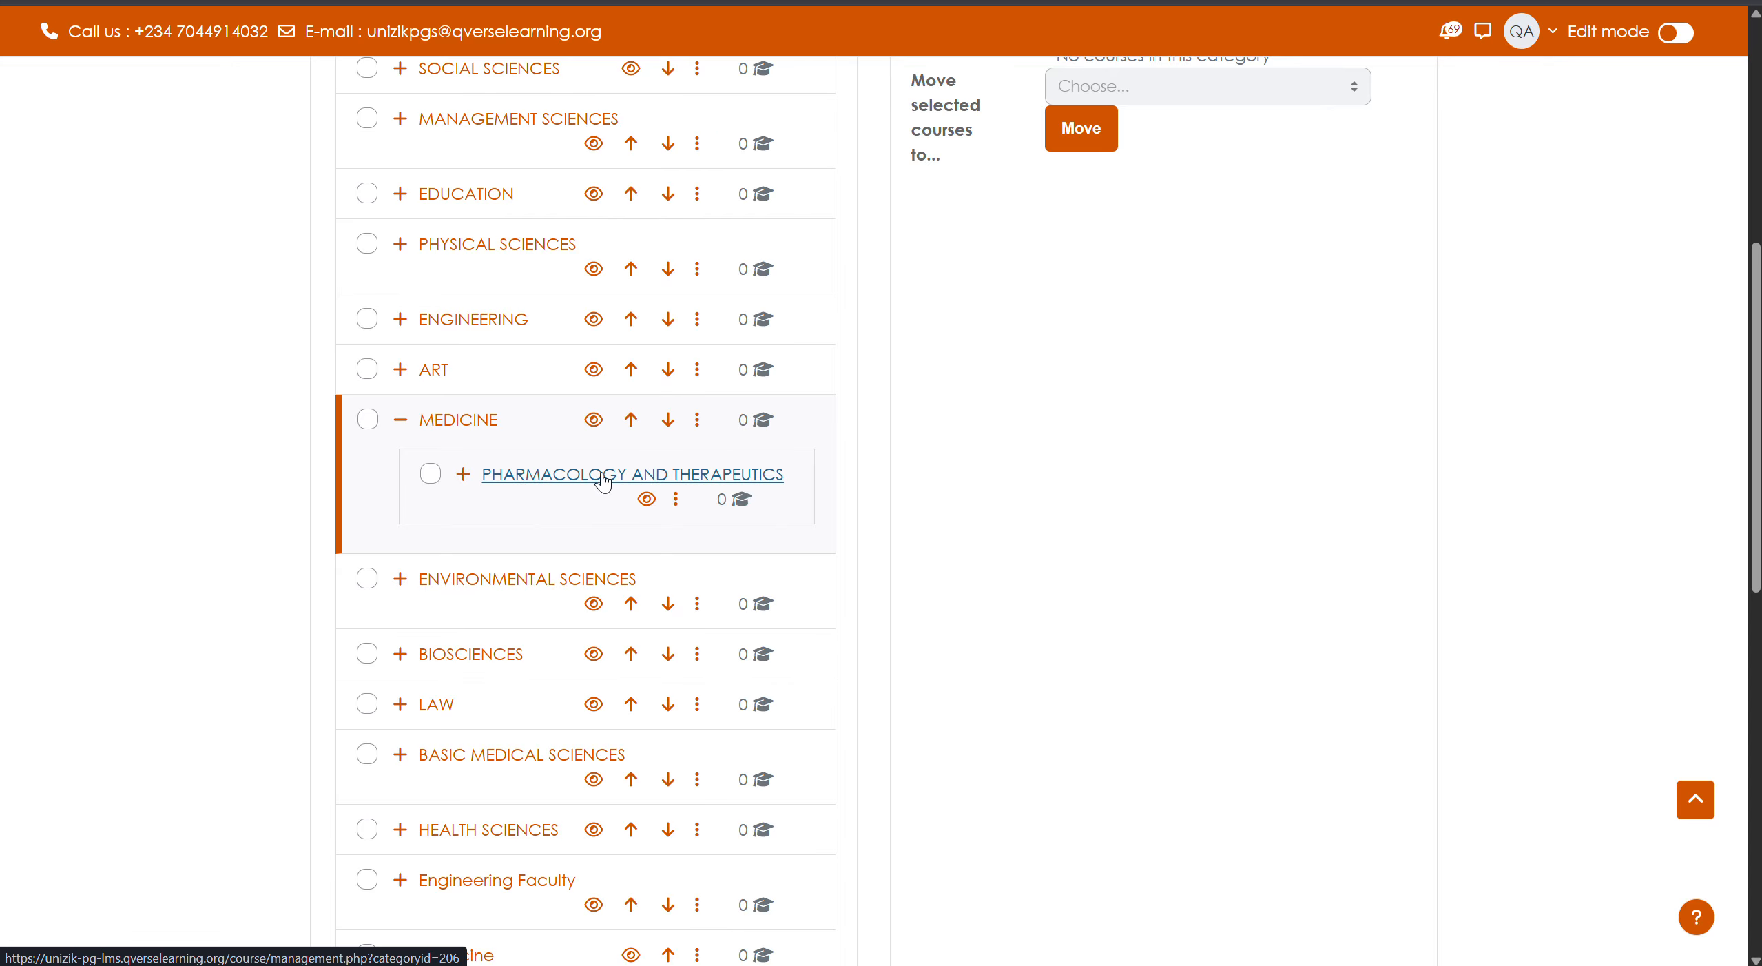
{"action": "scroll", "coordinate": [620, 517], "scroll_direction": "down", "scroll_amount": 3}
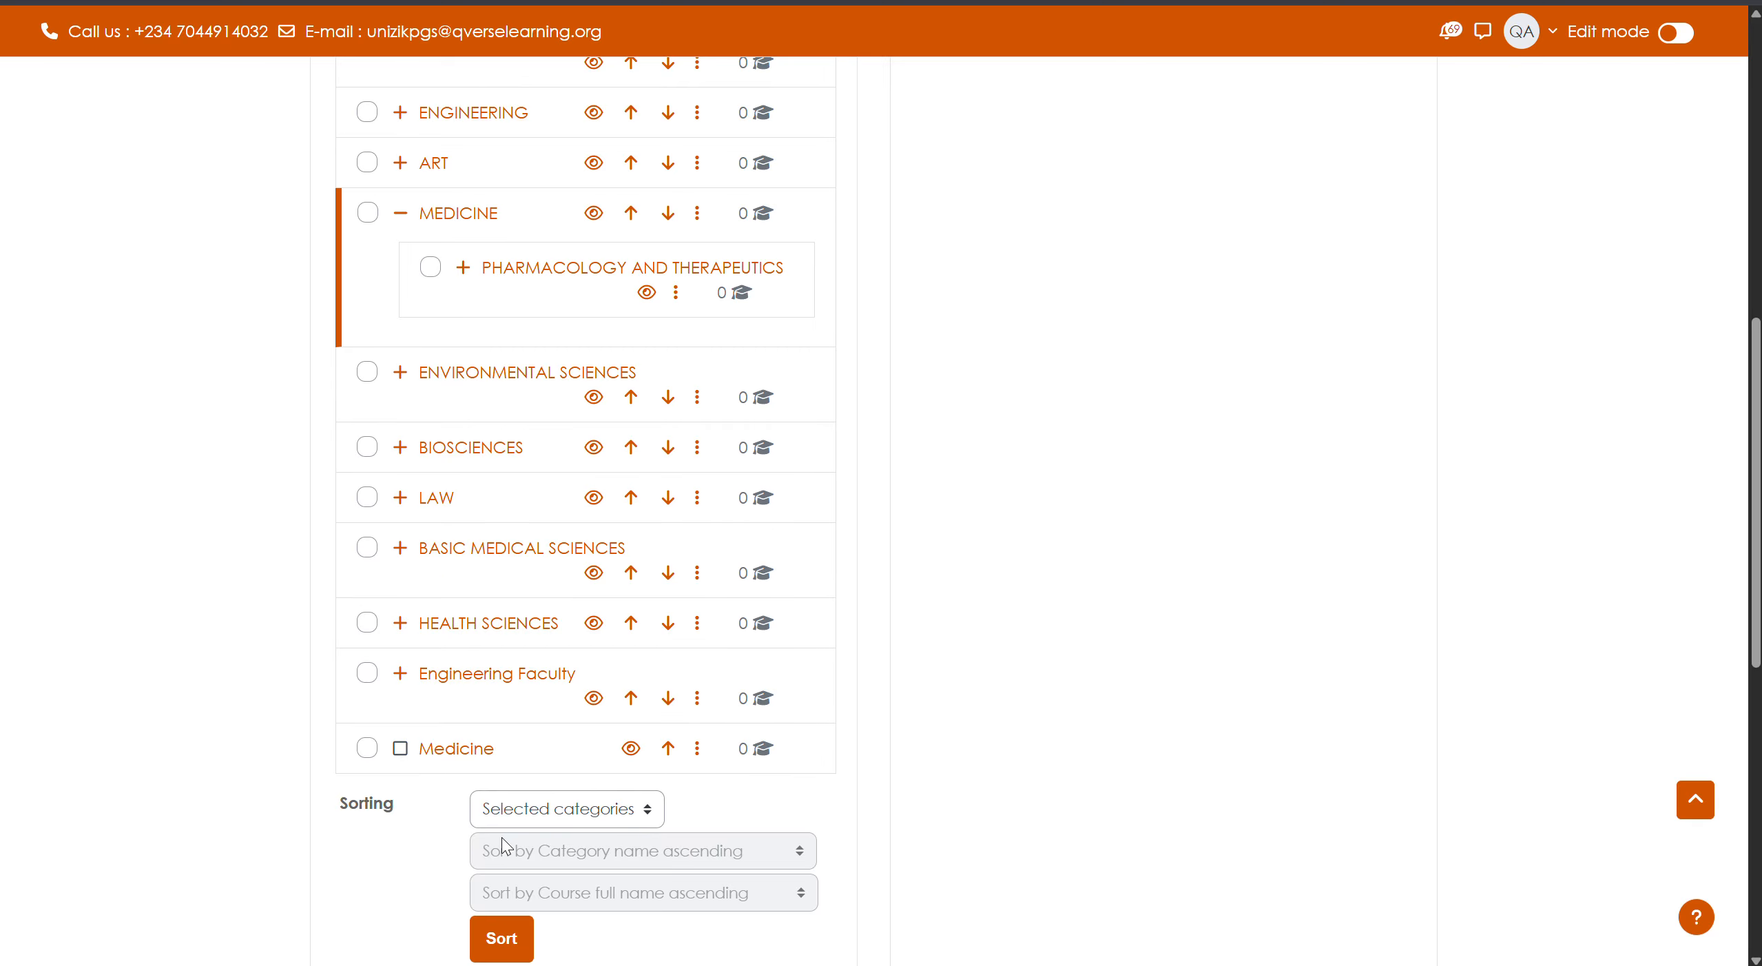
{"action": "left_click", "coordinate": [451, 750]}
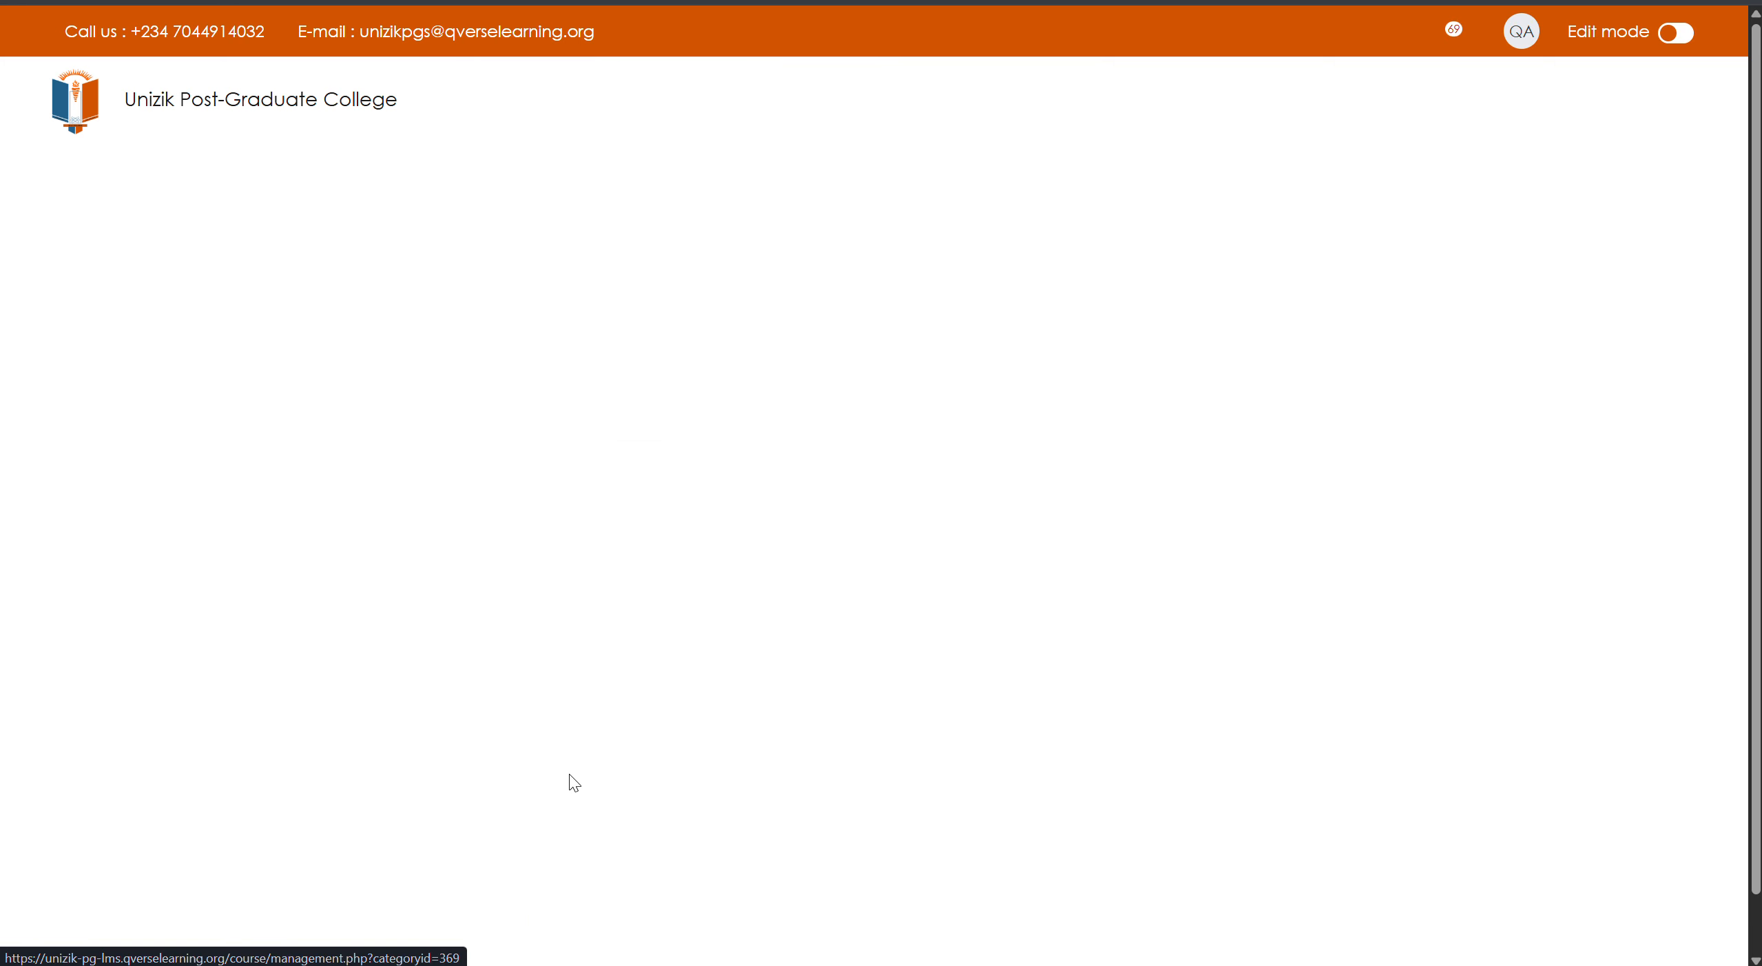
{"action": "scroll", "coordinate": [651, 749], "scroll_direction": "down", "scroll_amount": 6}
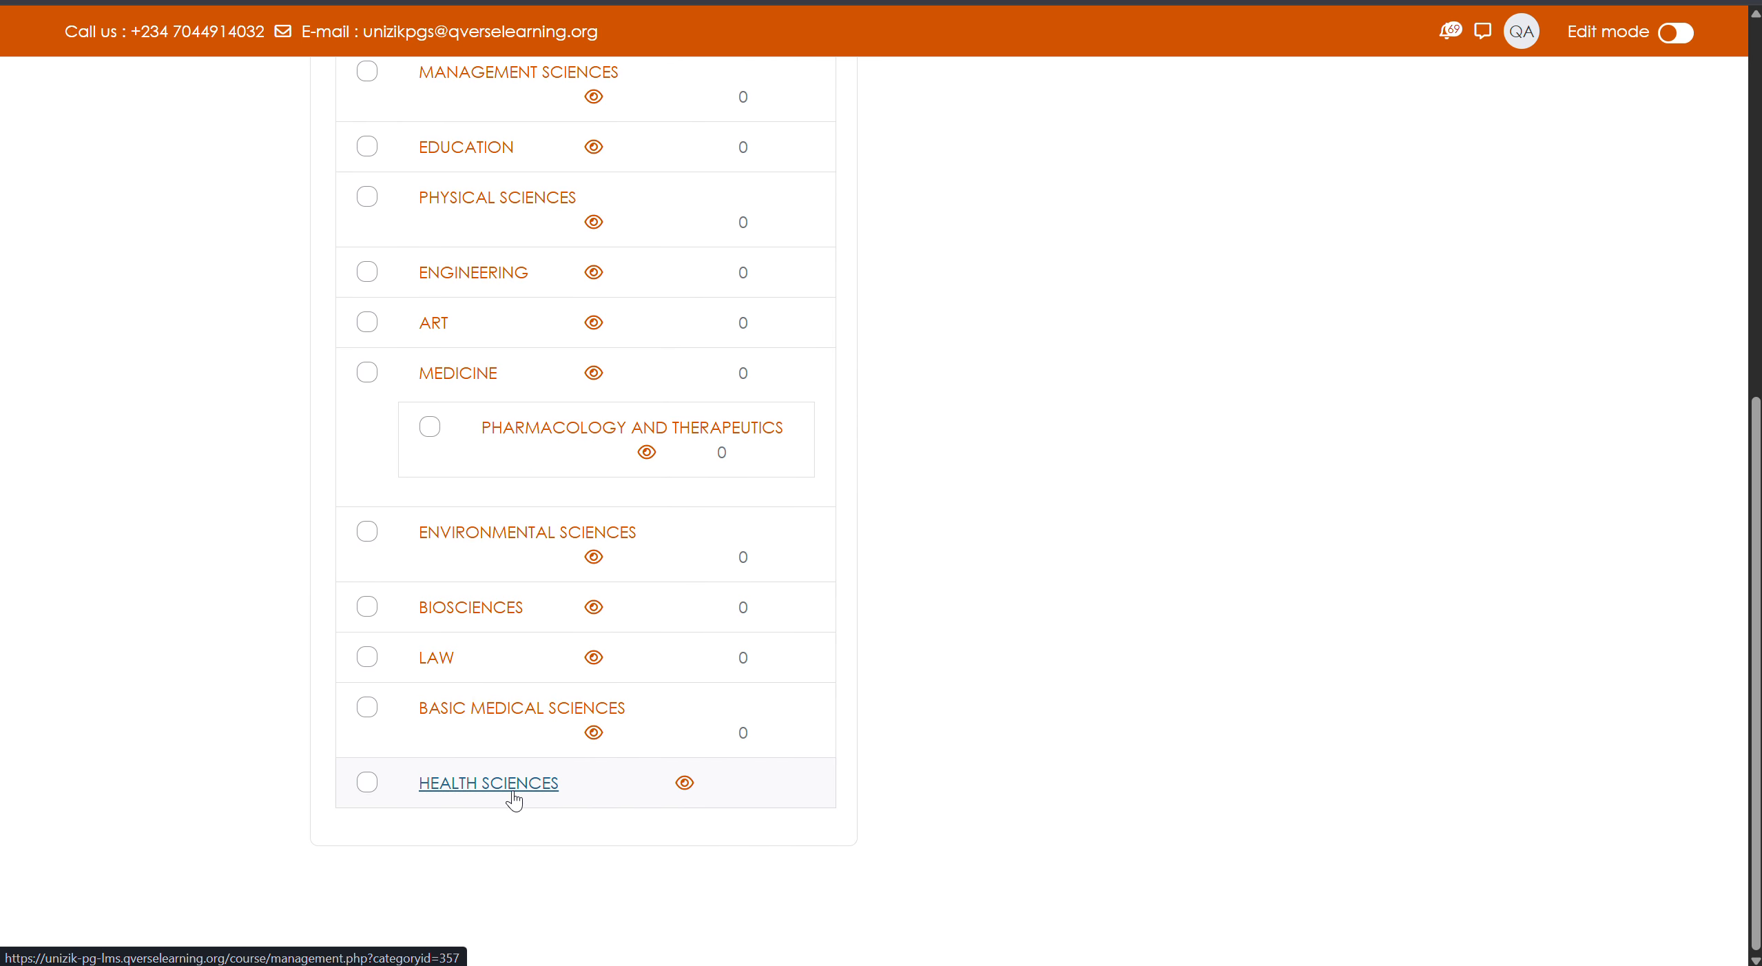
{"action": "scroll", "coordinate": [537, 793], "scroll_direction": "down", "scroll_amount": 6}
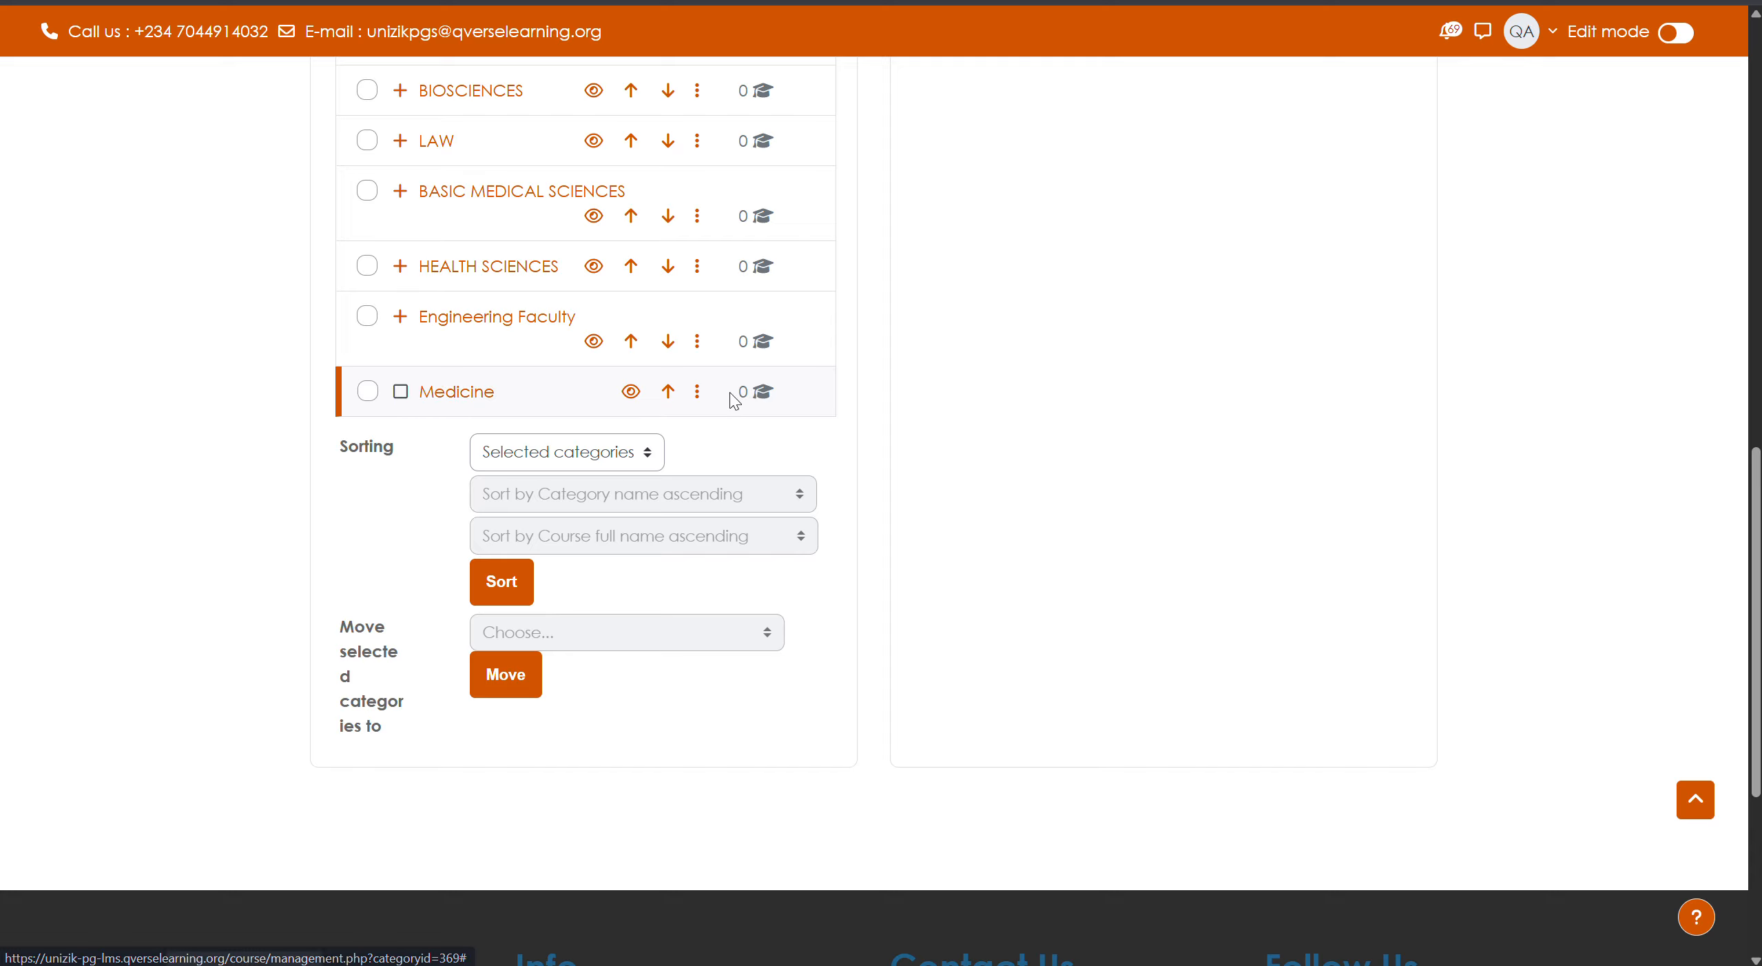
{"action": "left_click", "coordinate": [697, 393]}
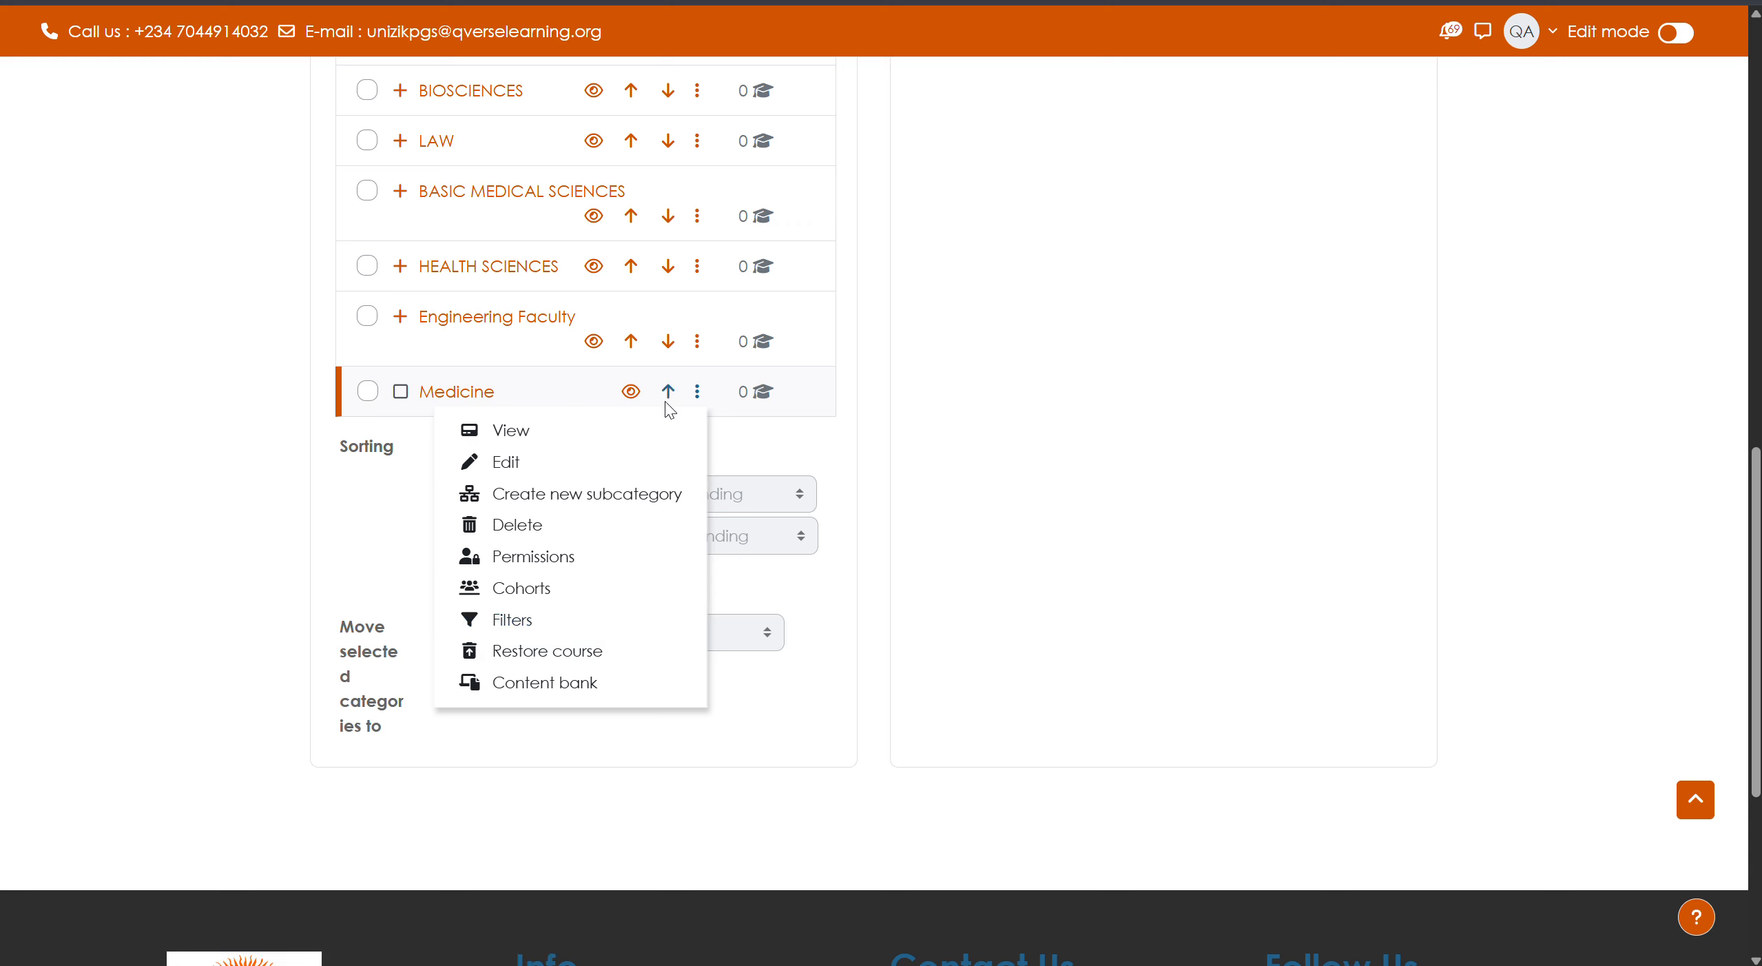
- Delete the empty Medicine category and continue back to the management page
{"action": "left_click", "coordinate": [533, 534]}
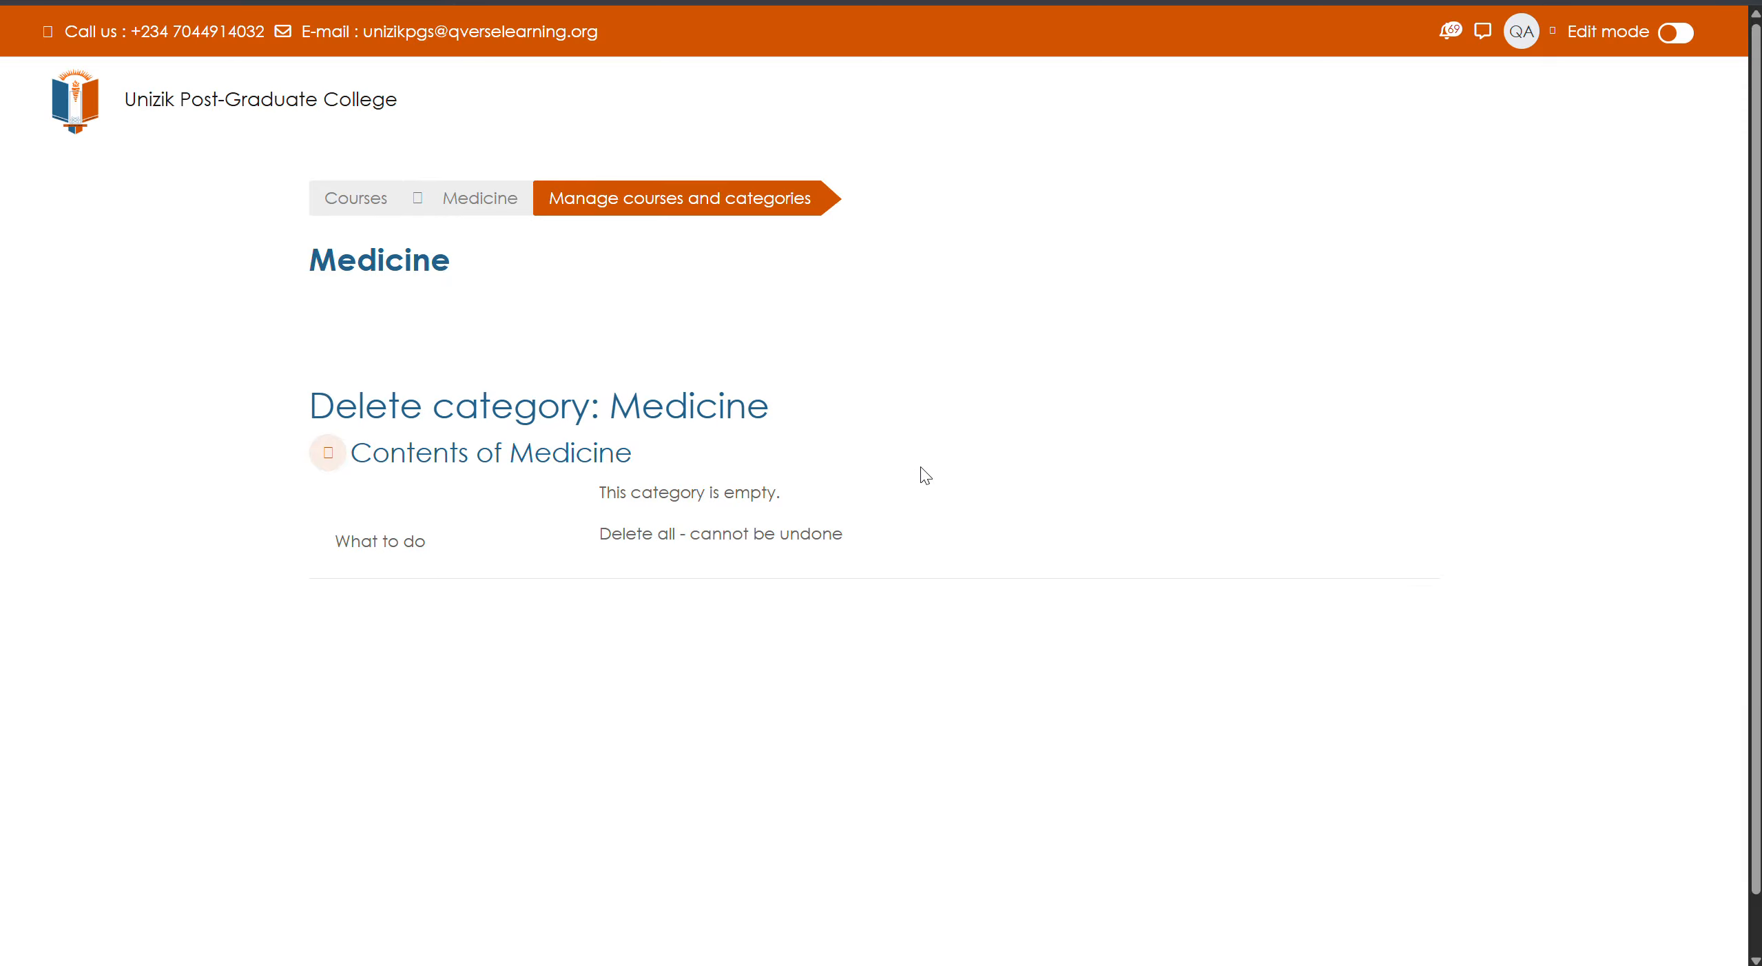
{"action": "left_click", "coordinate": [639, 611]}
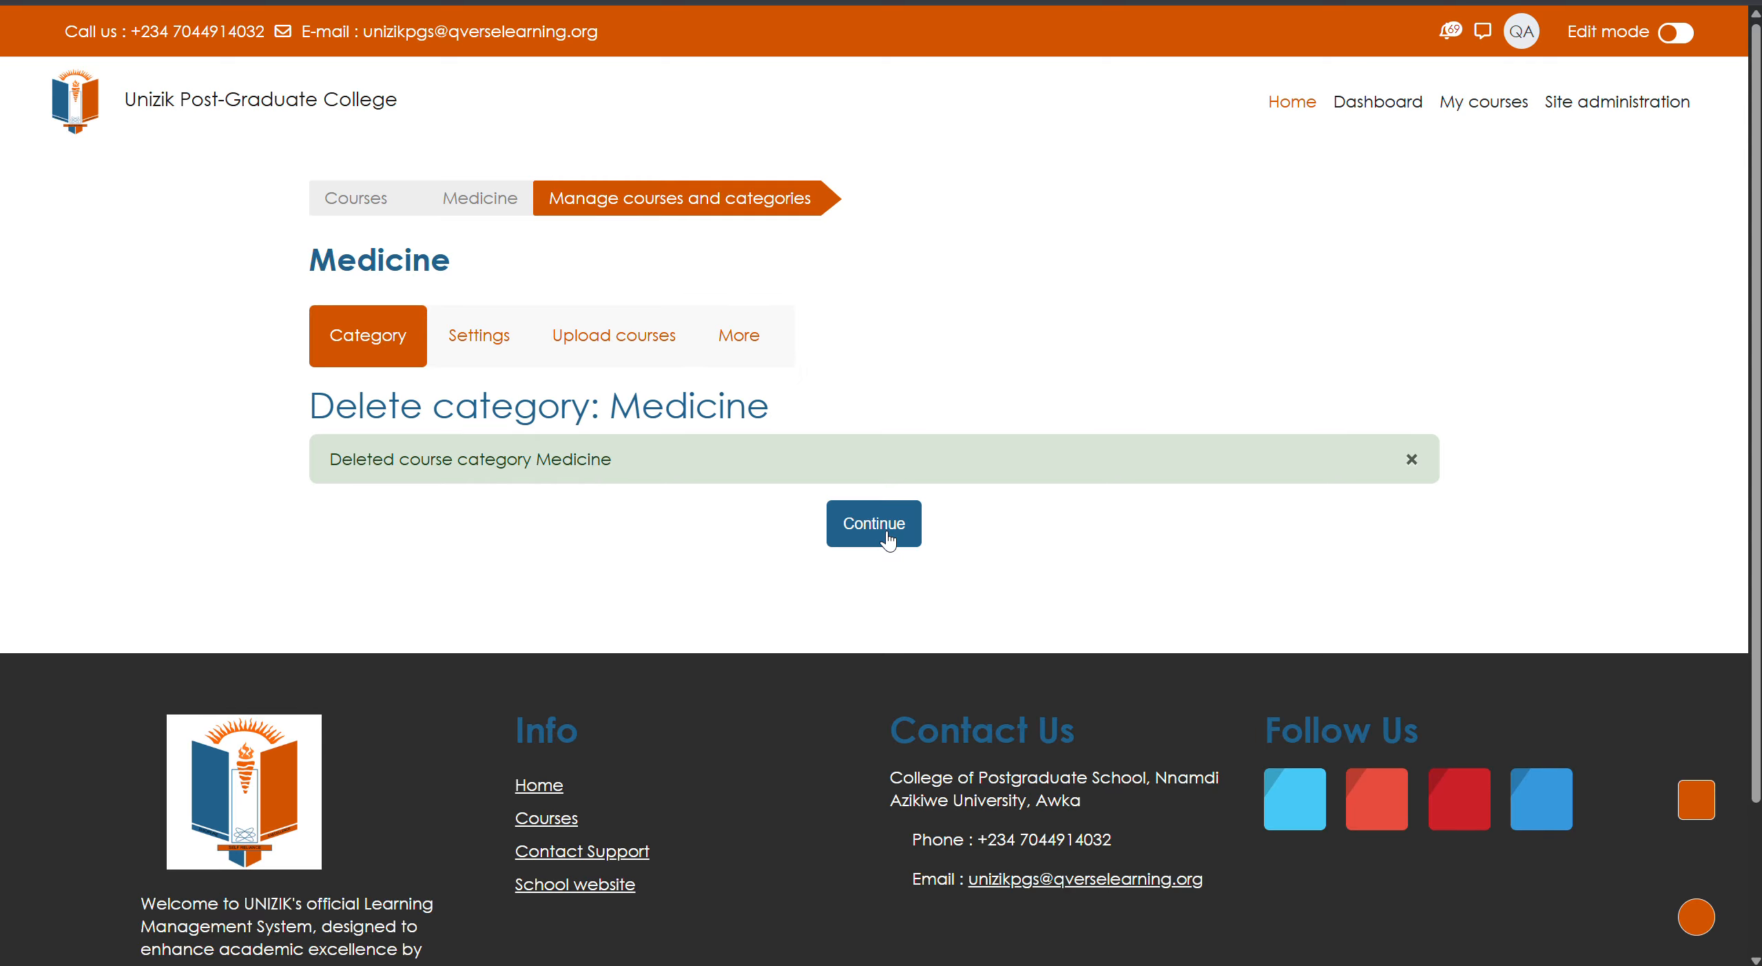
{"action": "left_click", "coordinate": [888, 541]}
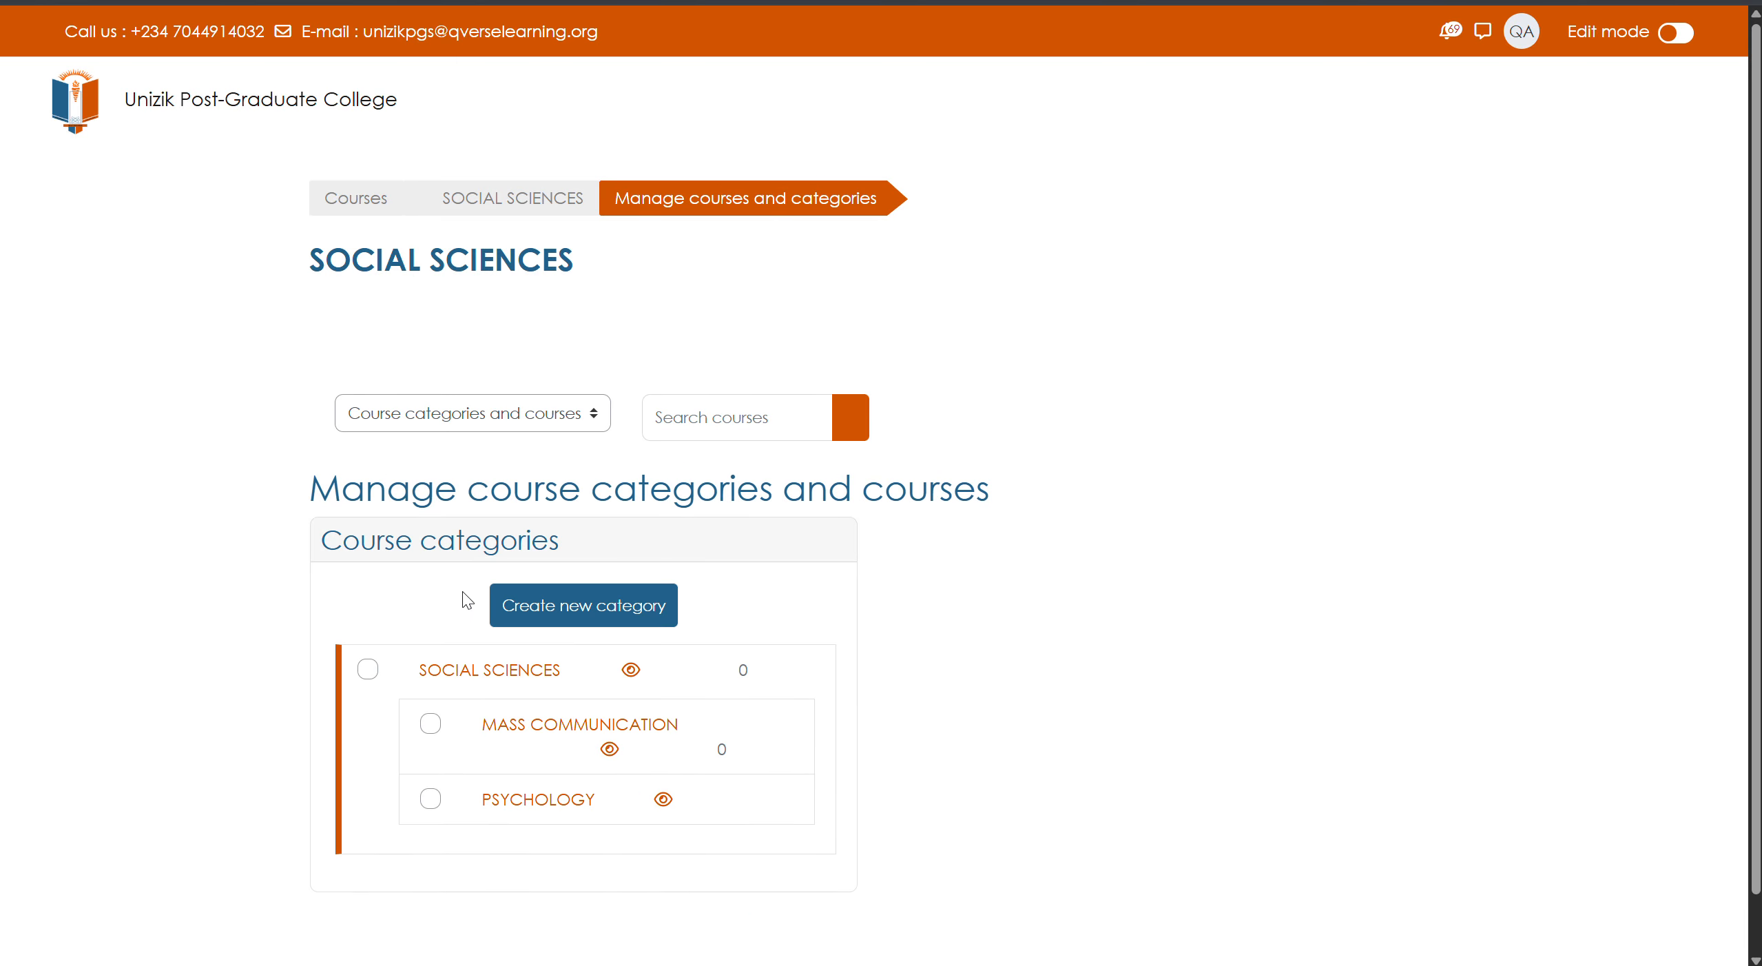
- Open the Add new category form, which presets SOCIAL SCIENCES as parent
{"action": "scroll", "coordinate": [458, 592], "scroll_direction": "down", "scroll_amount": 5}
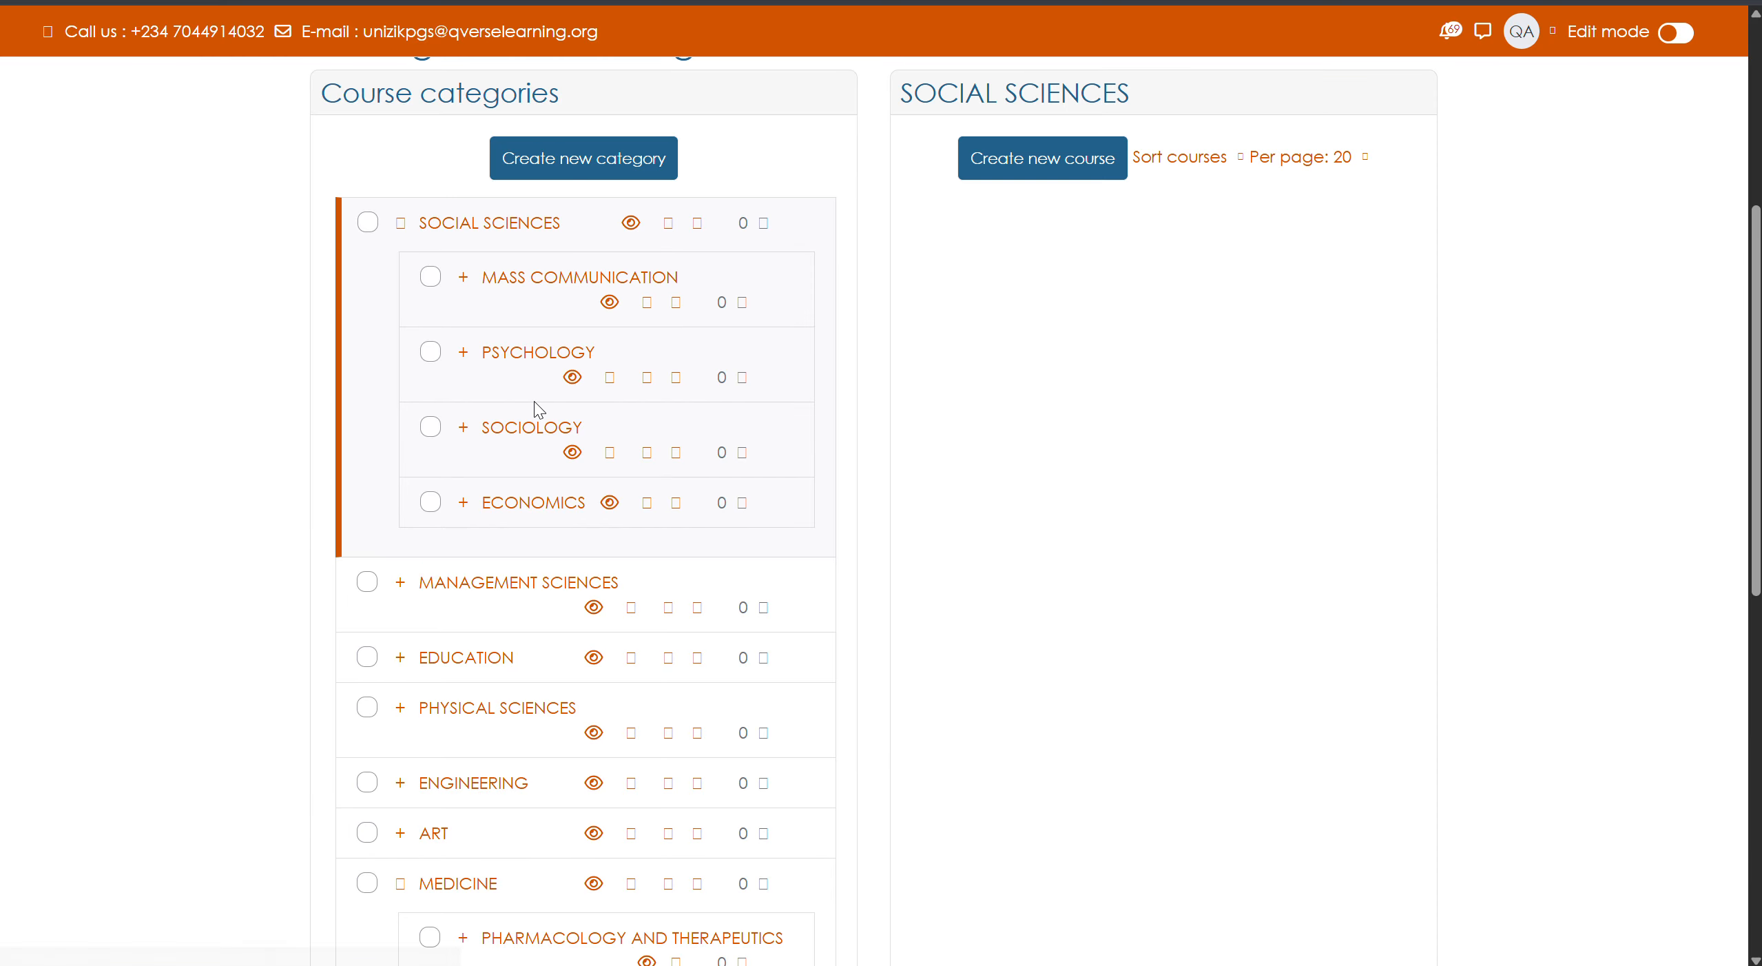
{"action": "scroll", "coordinate": [539, 410], "scroll_direction": "up", "scroll_amount": 5}
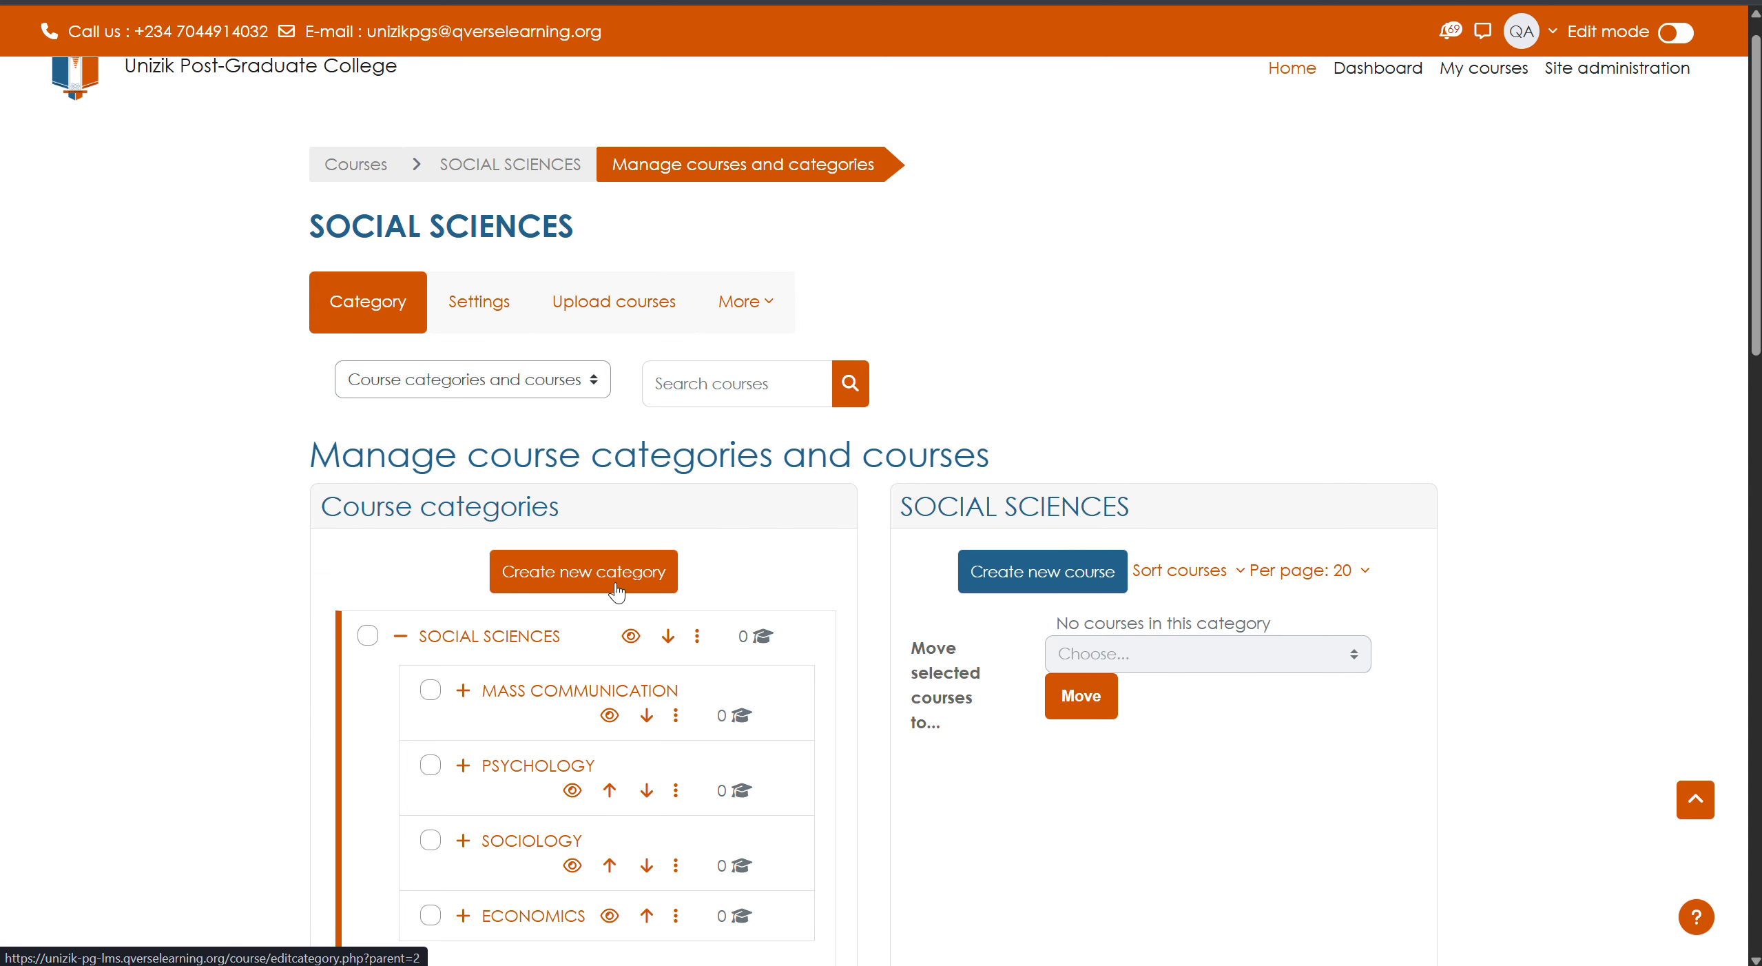
{"action": "left_click", "coordinate": [615, 582]}
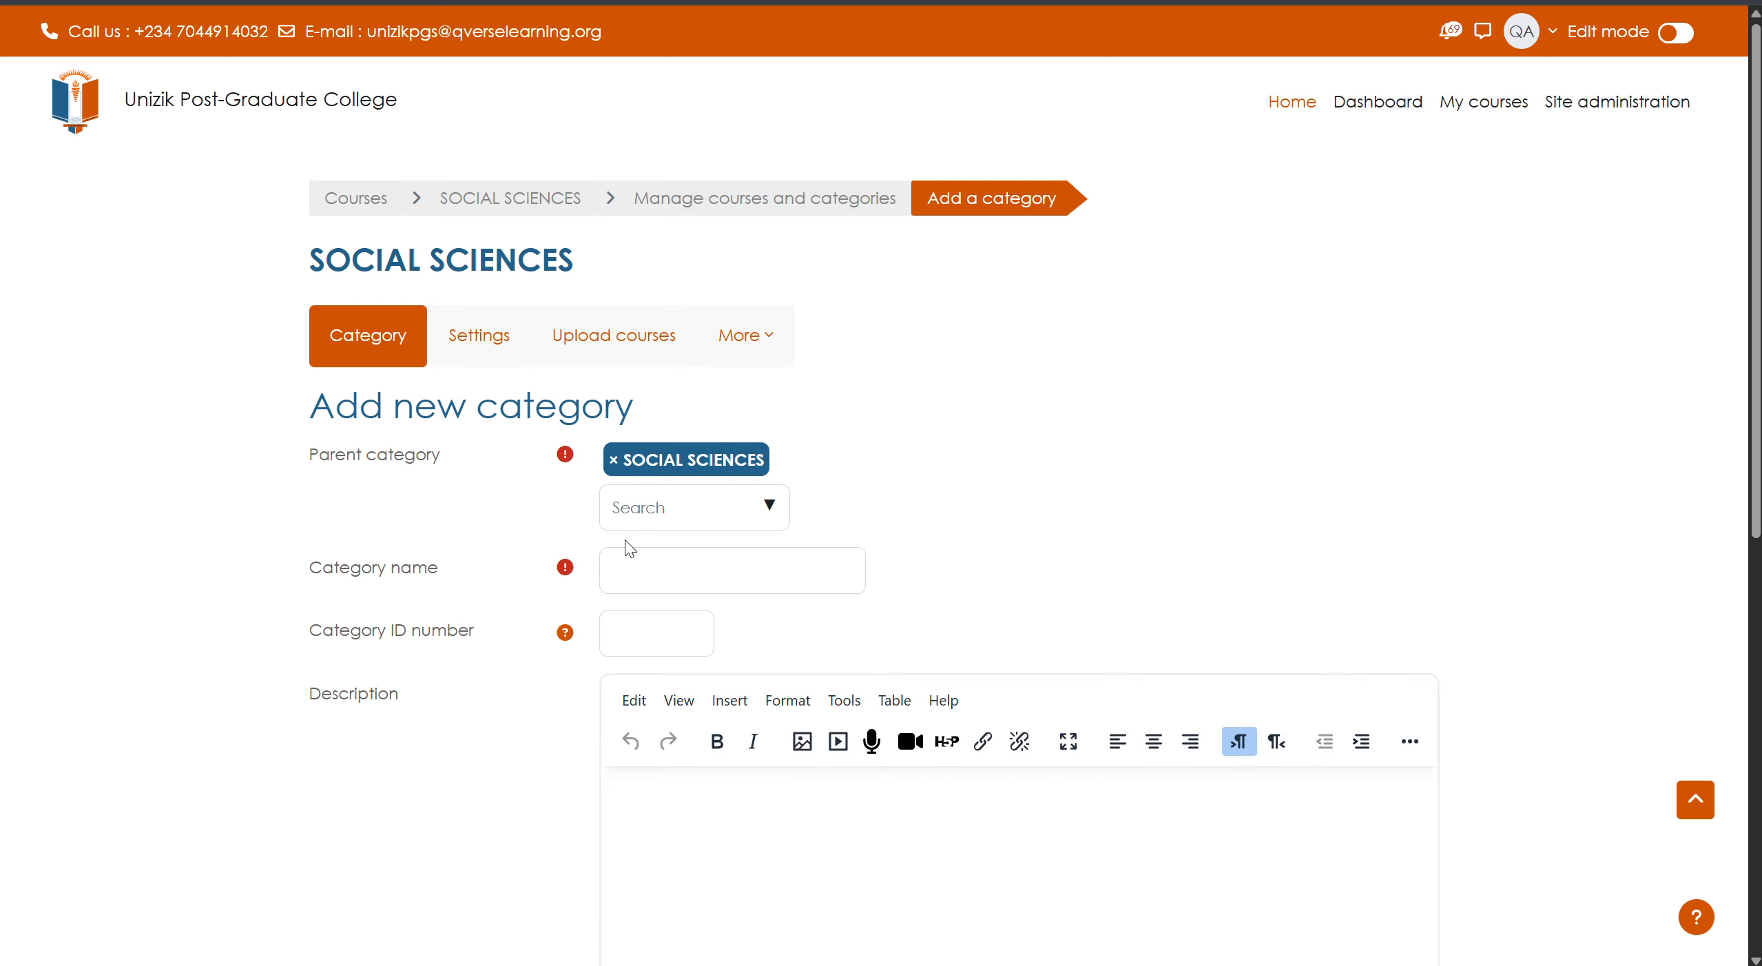
- Replace the SOCIAL SCIENCES parent with Top, then clear the parent again
{"action": "left_click", "coordinate": [614, 461]}
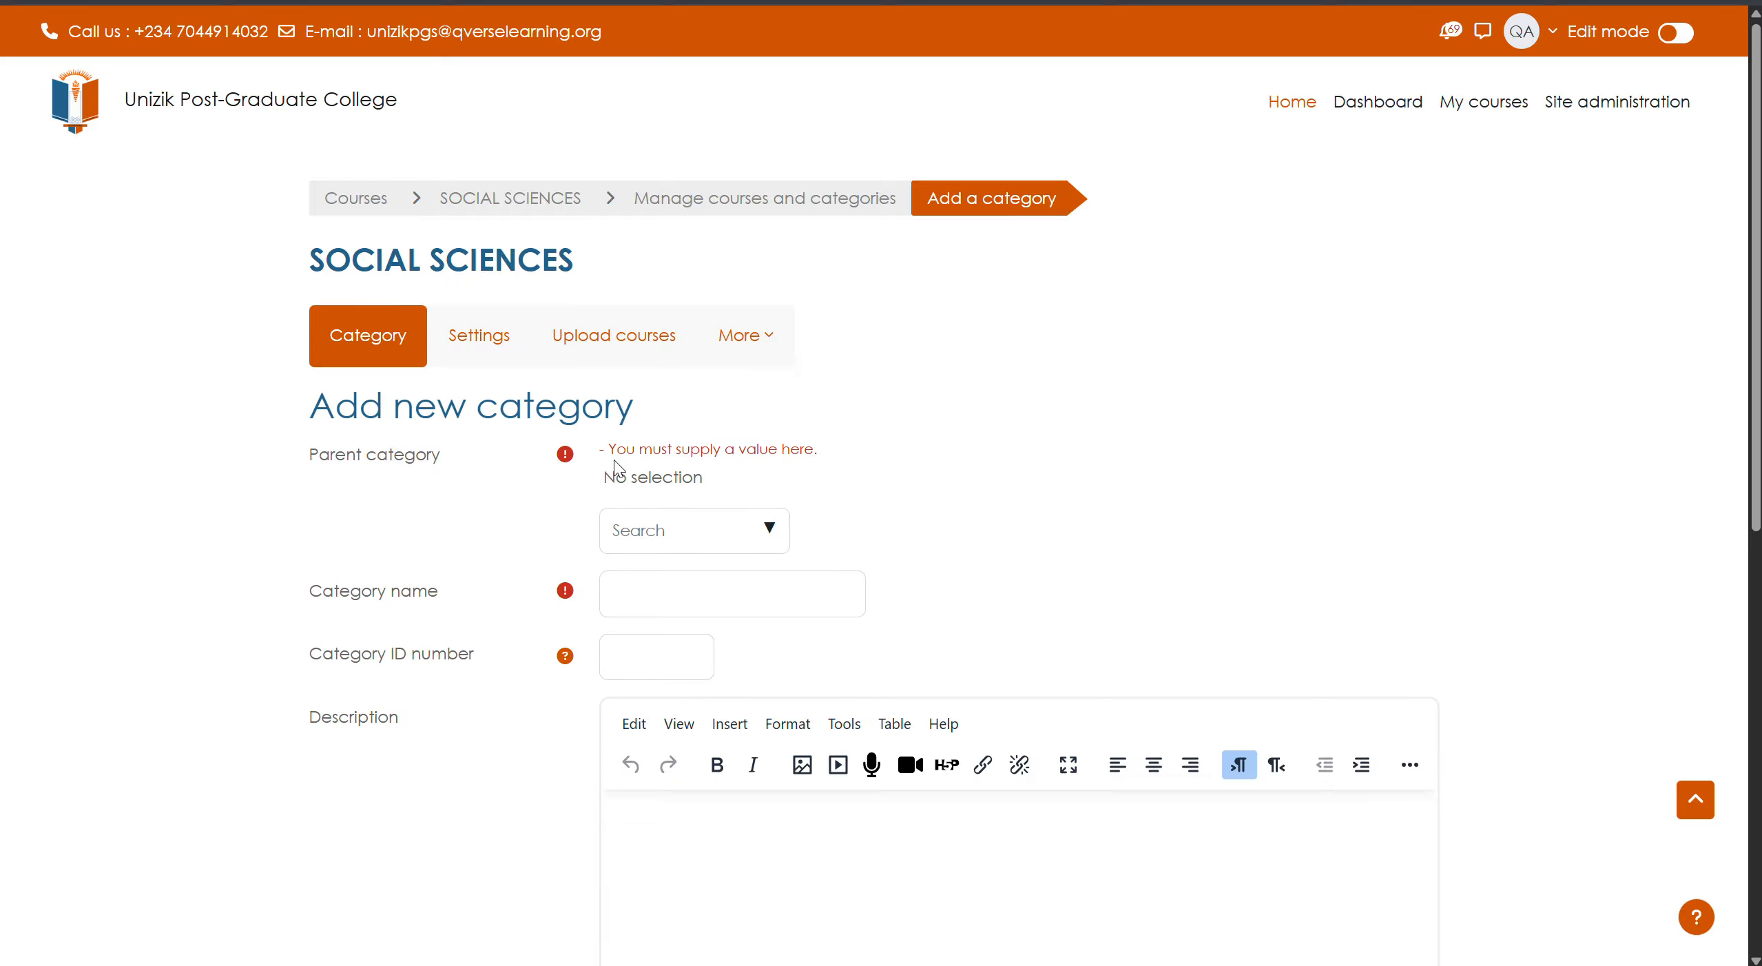
{"action": "left_click", "coordinate": [770, 528]}
{"action": "left_click", "coordinate": [676, 582]}
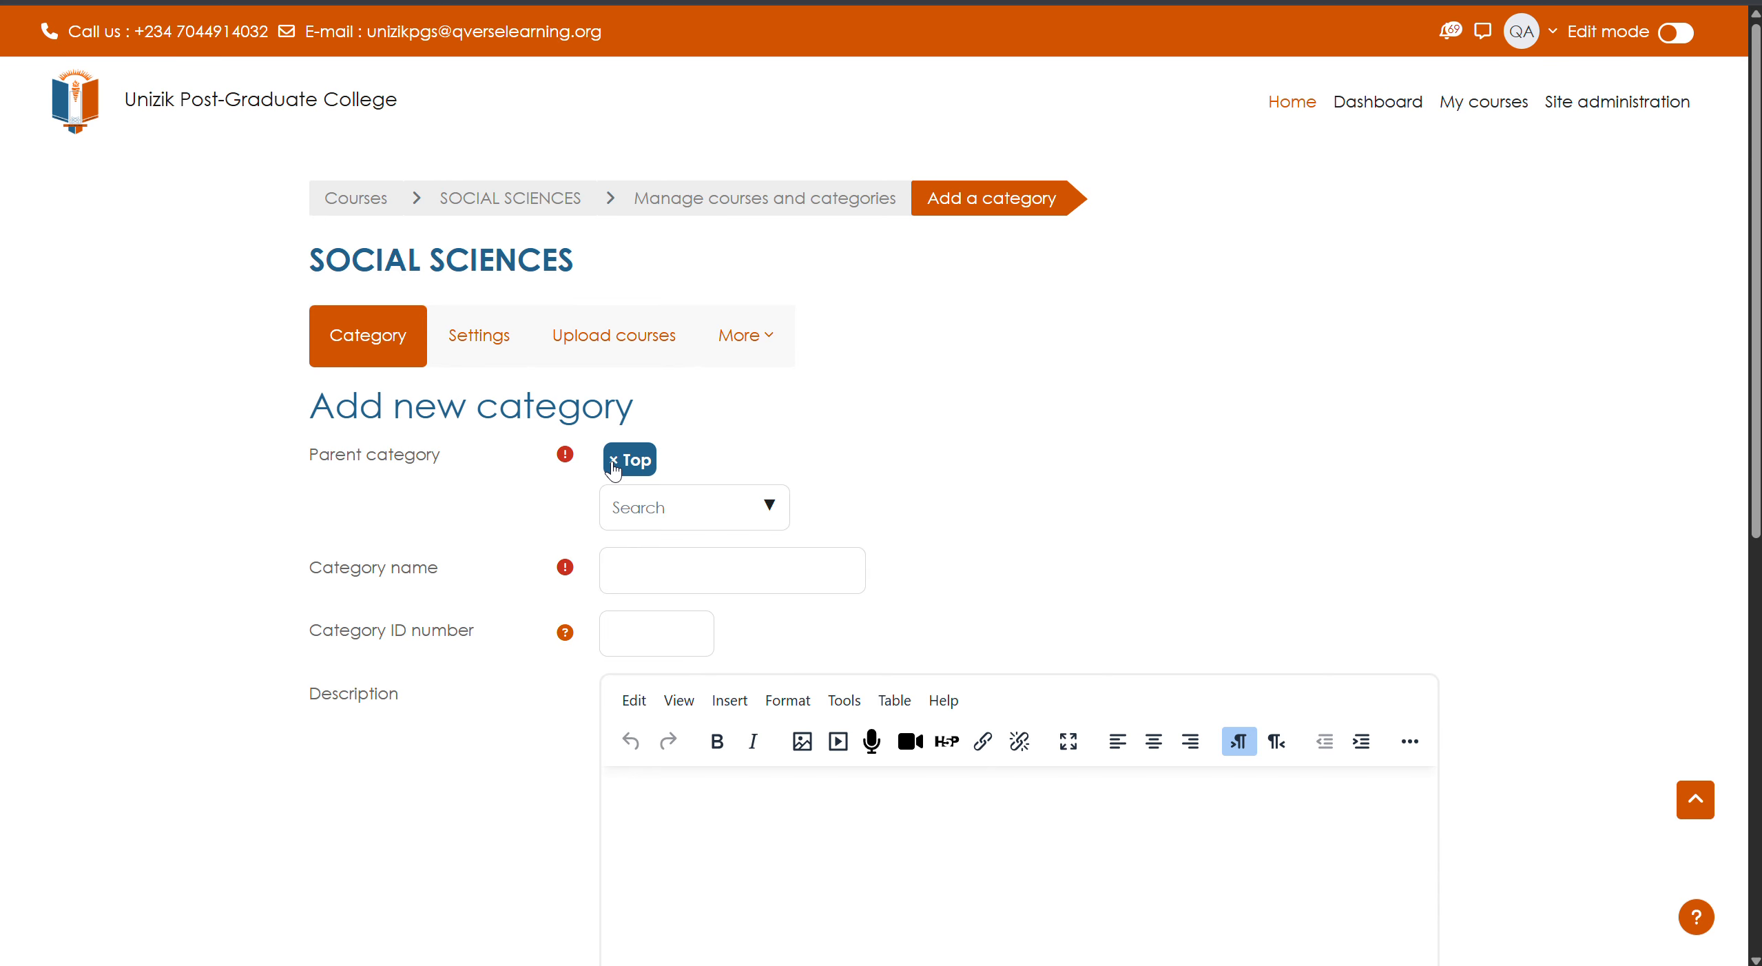
{"action": "left_click", "coordinate": [613, 460]}
- Scroll through the Parent category list looking for MEDICINE
{"action": "left_click", "coordinate": [770, 530]}
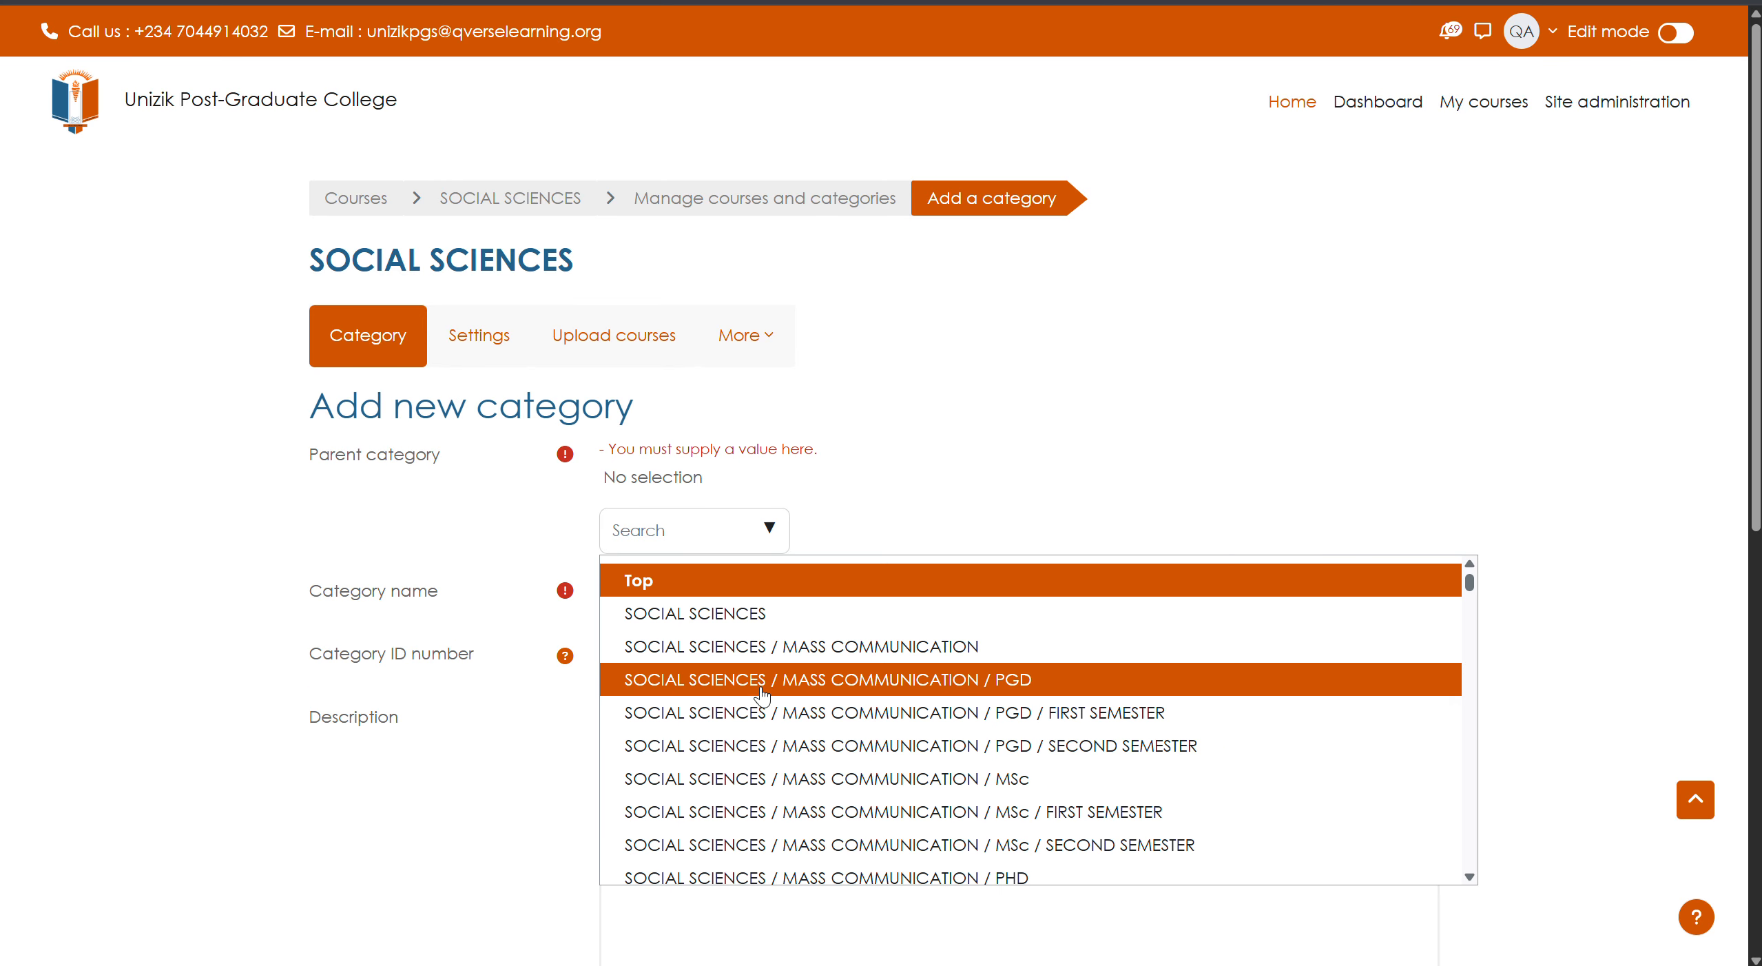
{"action": "scroll", "coordinate": [761, 695], "scroll_direction": "down", "scroll_amount": 15}
{"action": "scroll", "coordinate": [761, 730], "scroll_direction": "down", "scroll_amount": 20}
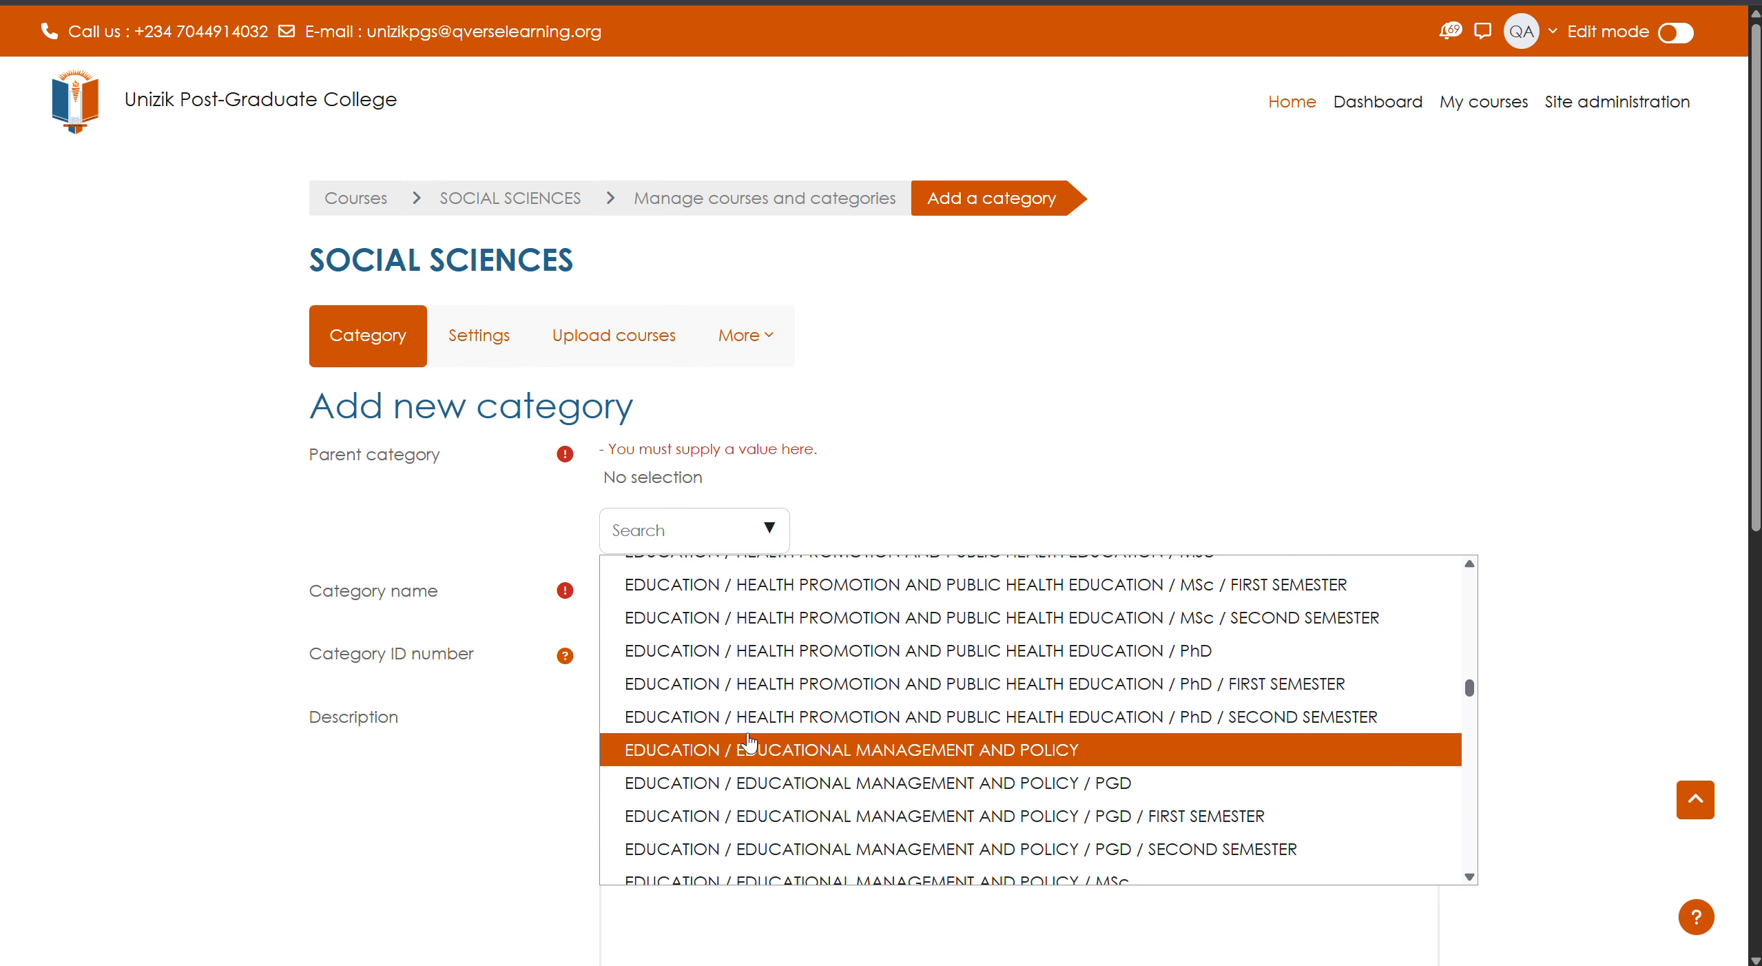
{"action": "scroll", "coordinate": [749, 741], "scroll_direction": "up", "scroll_amount": 10}
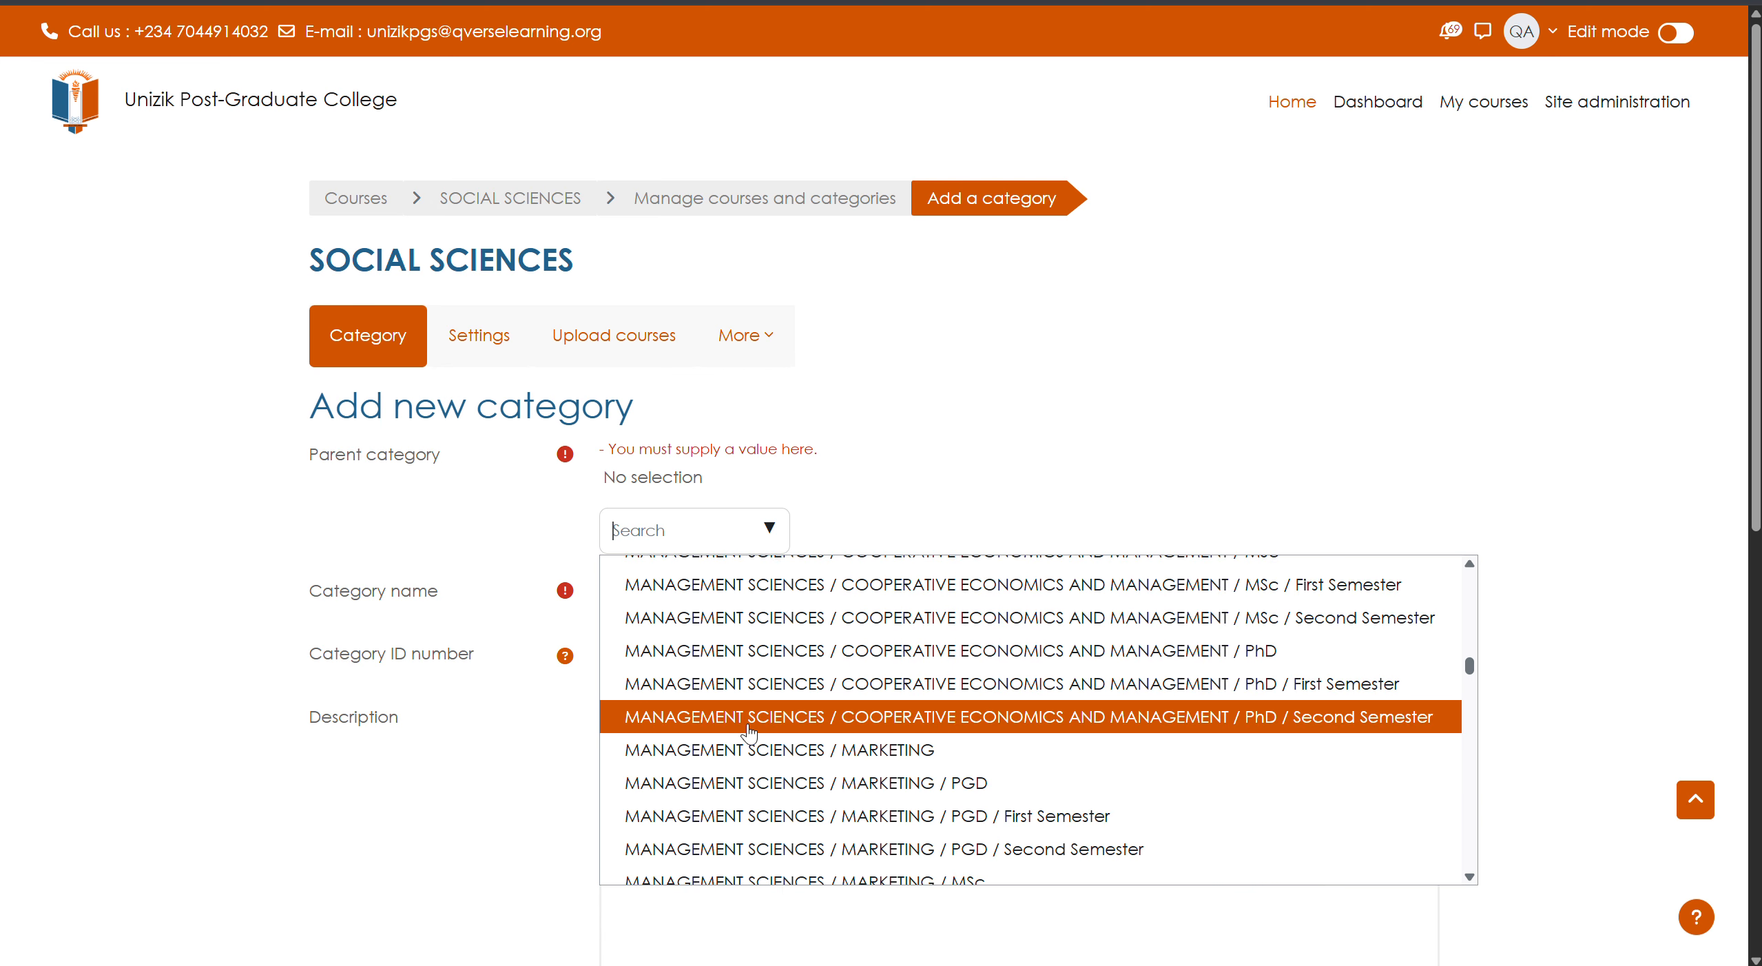
{"action": "scroll", "coordinate": [750, 731], "scroll_direction": "down", "scroll_amount": 5}
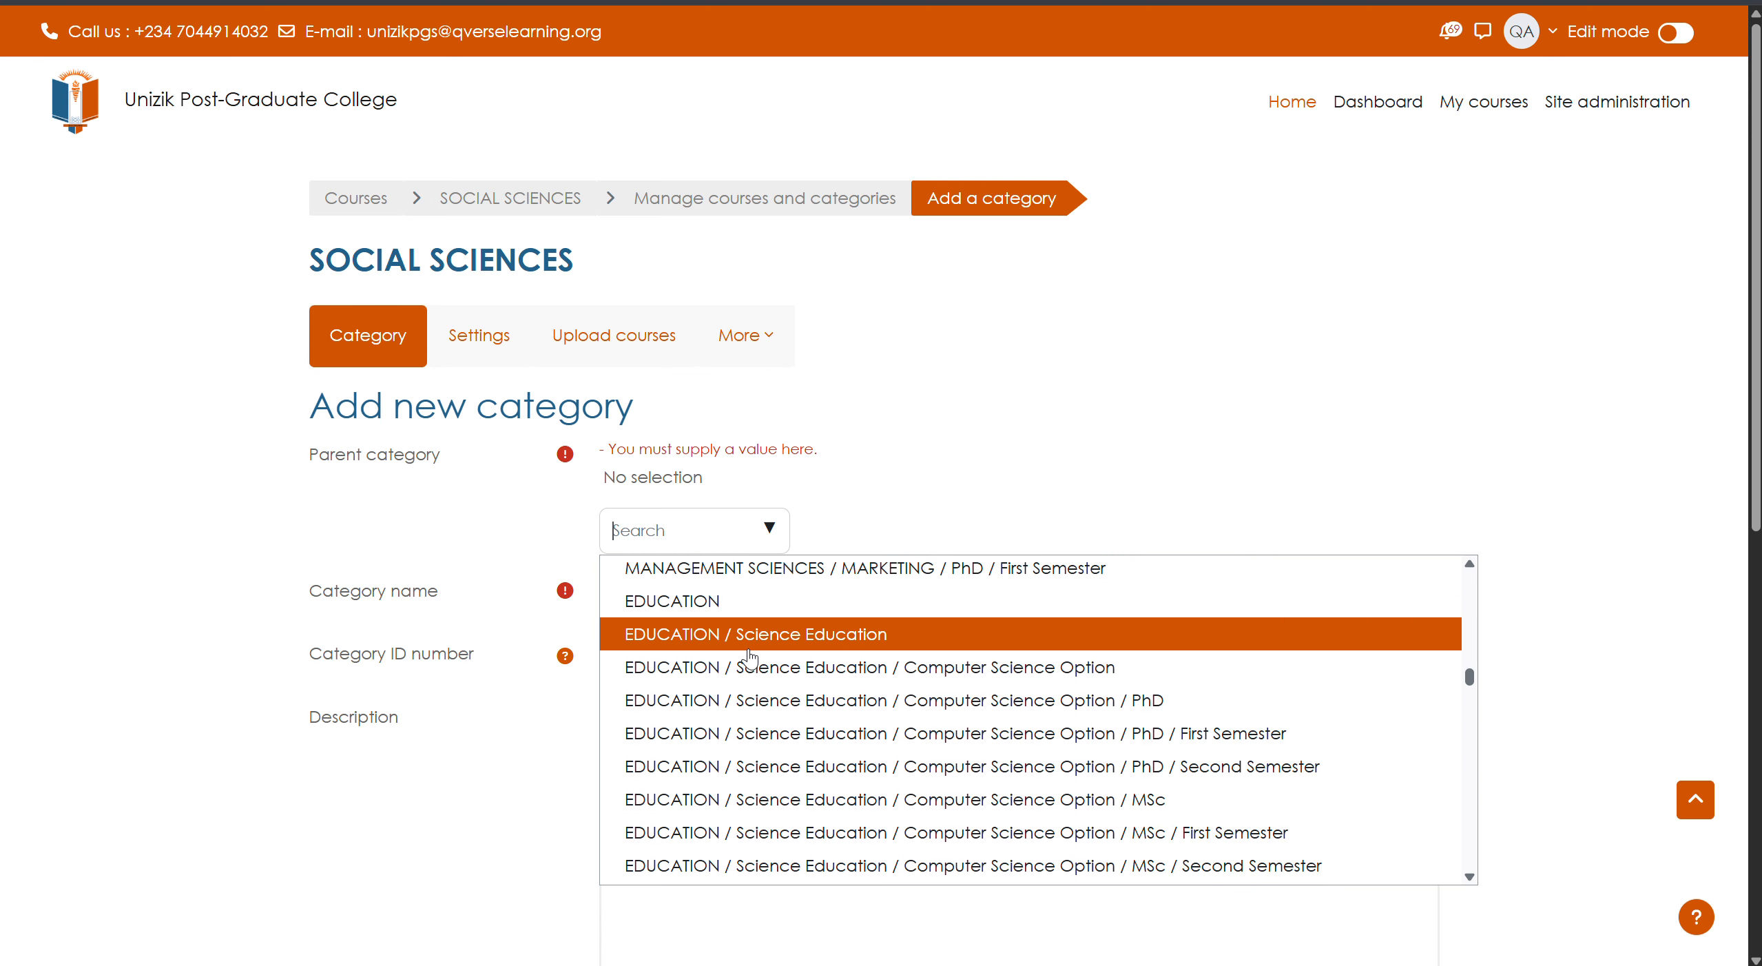
{"action": "scroll", "coordinate": [754, 630], "scroll_direction": "up", "scroll_amount": 3}
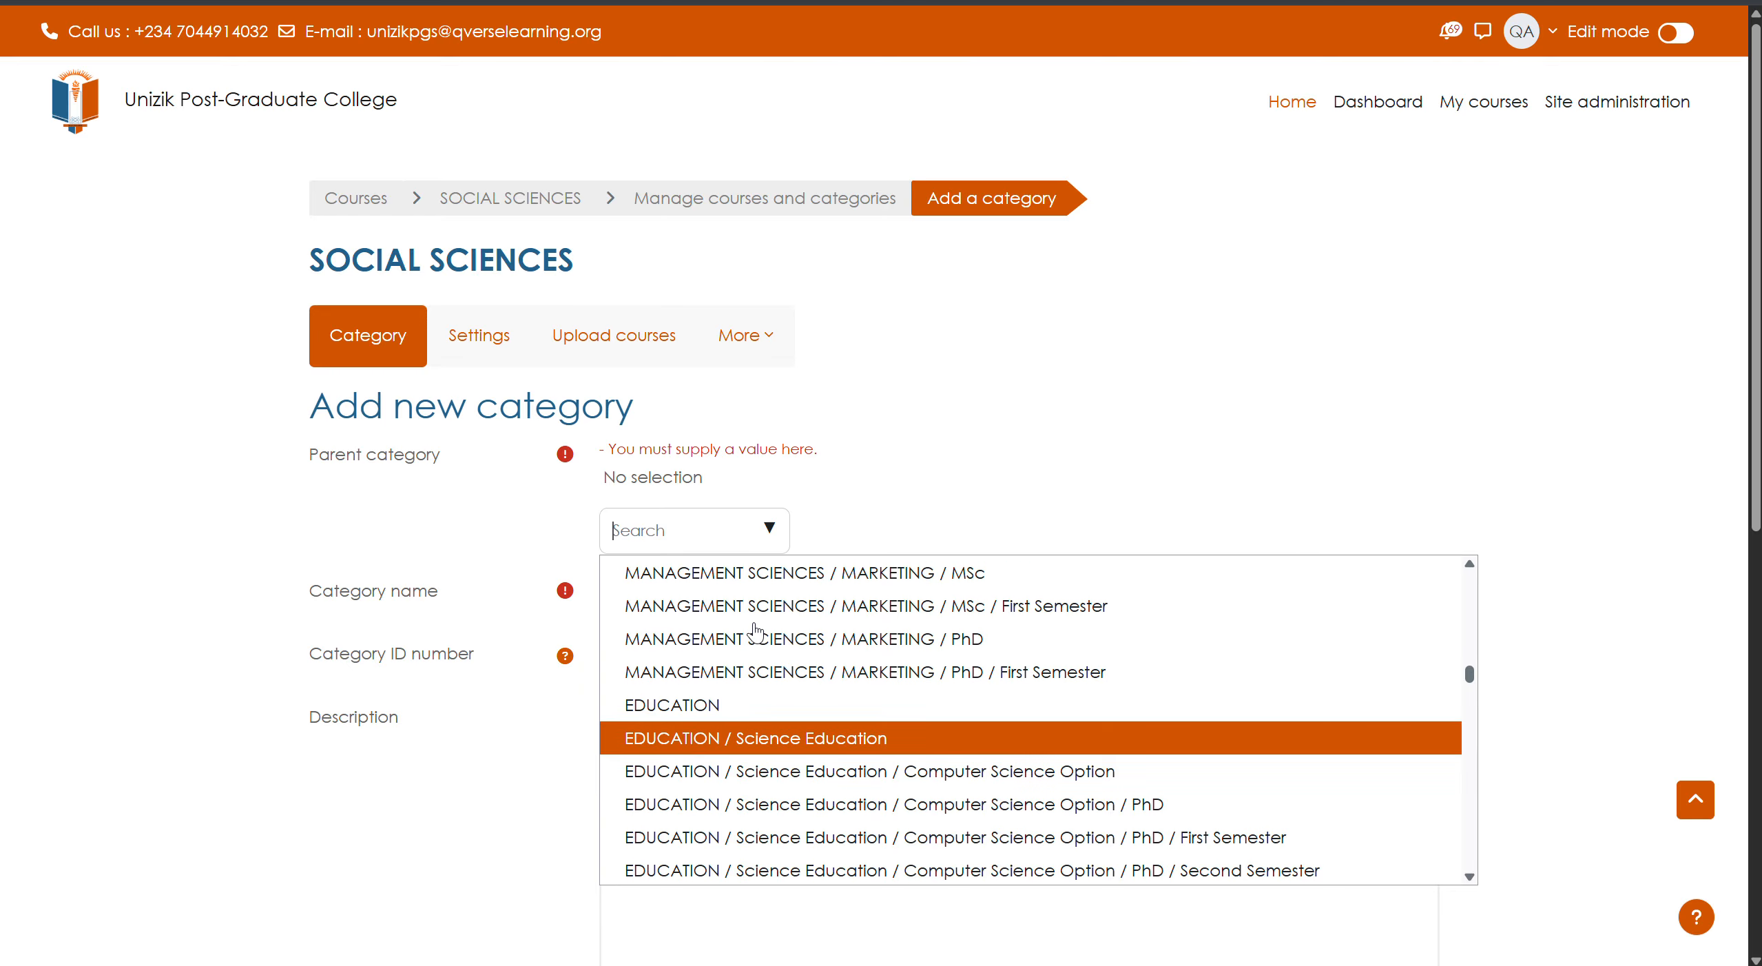
{"action": "scroll", "coordinate": [756, 630], "scroll_direction": "up", "scroll_amount": 4}
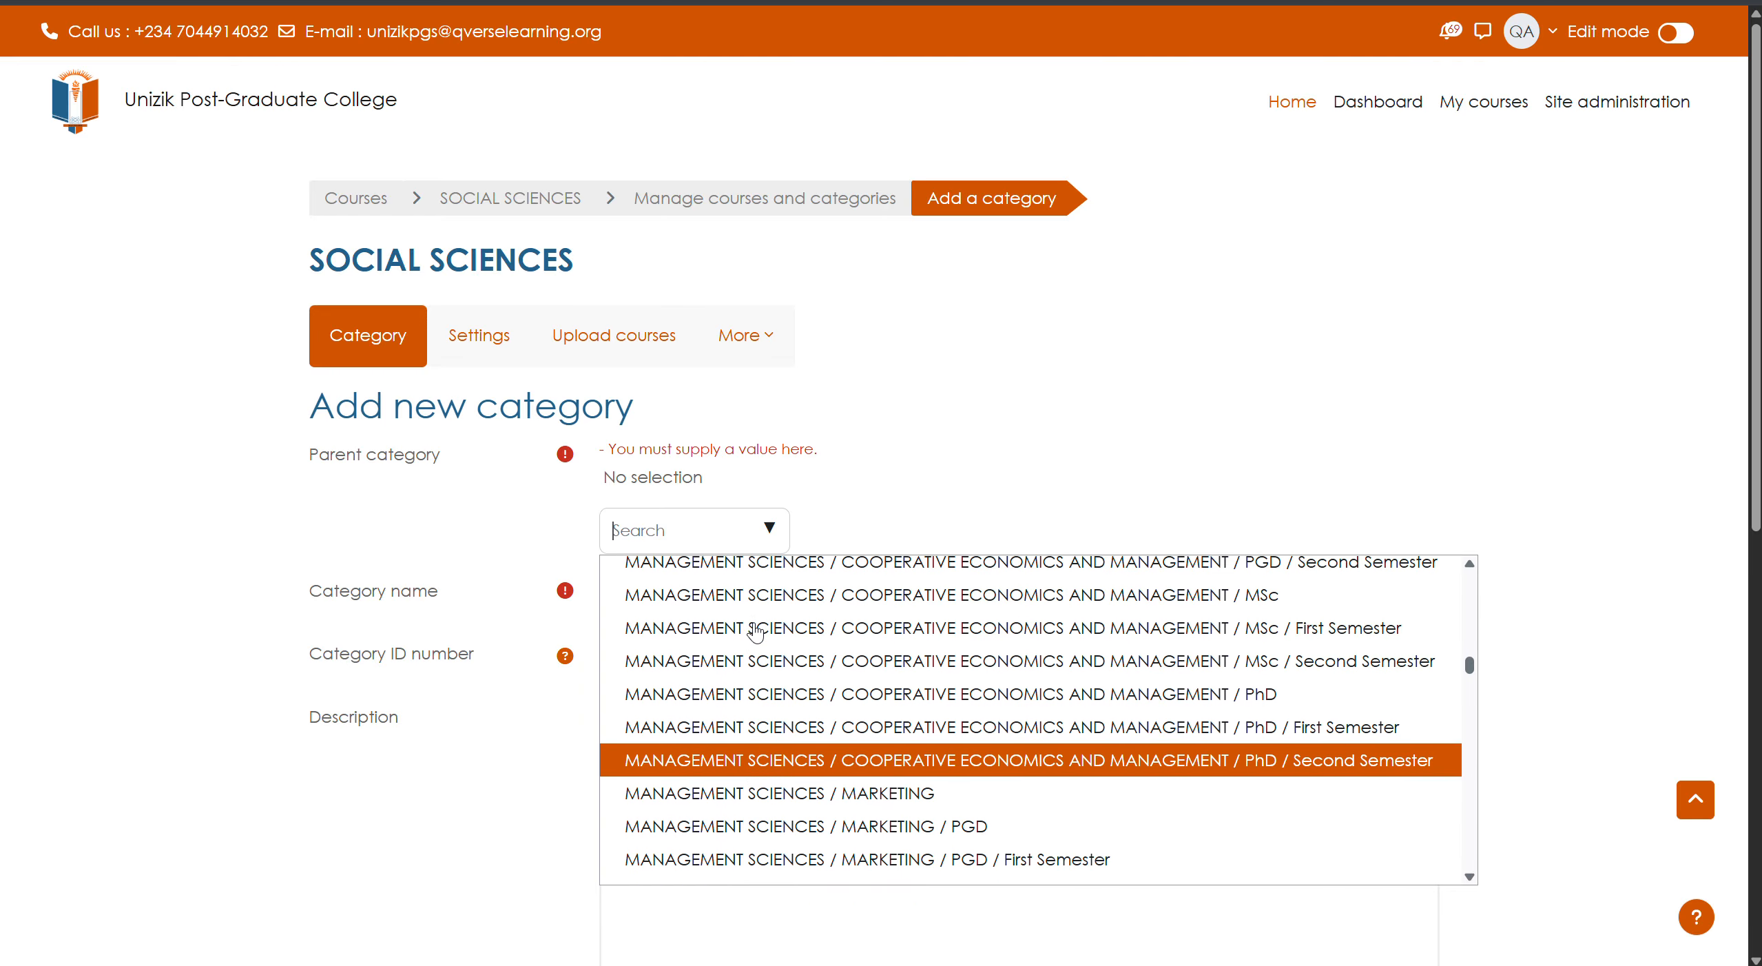
{"action": "scroll", "coordinate": [755, 630], "scroll_direction": "up", "scroll_amount": 6}
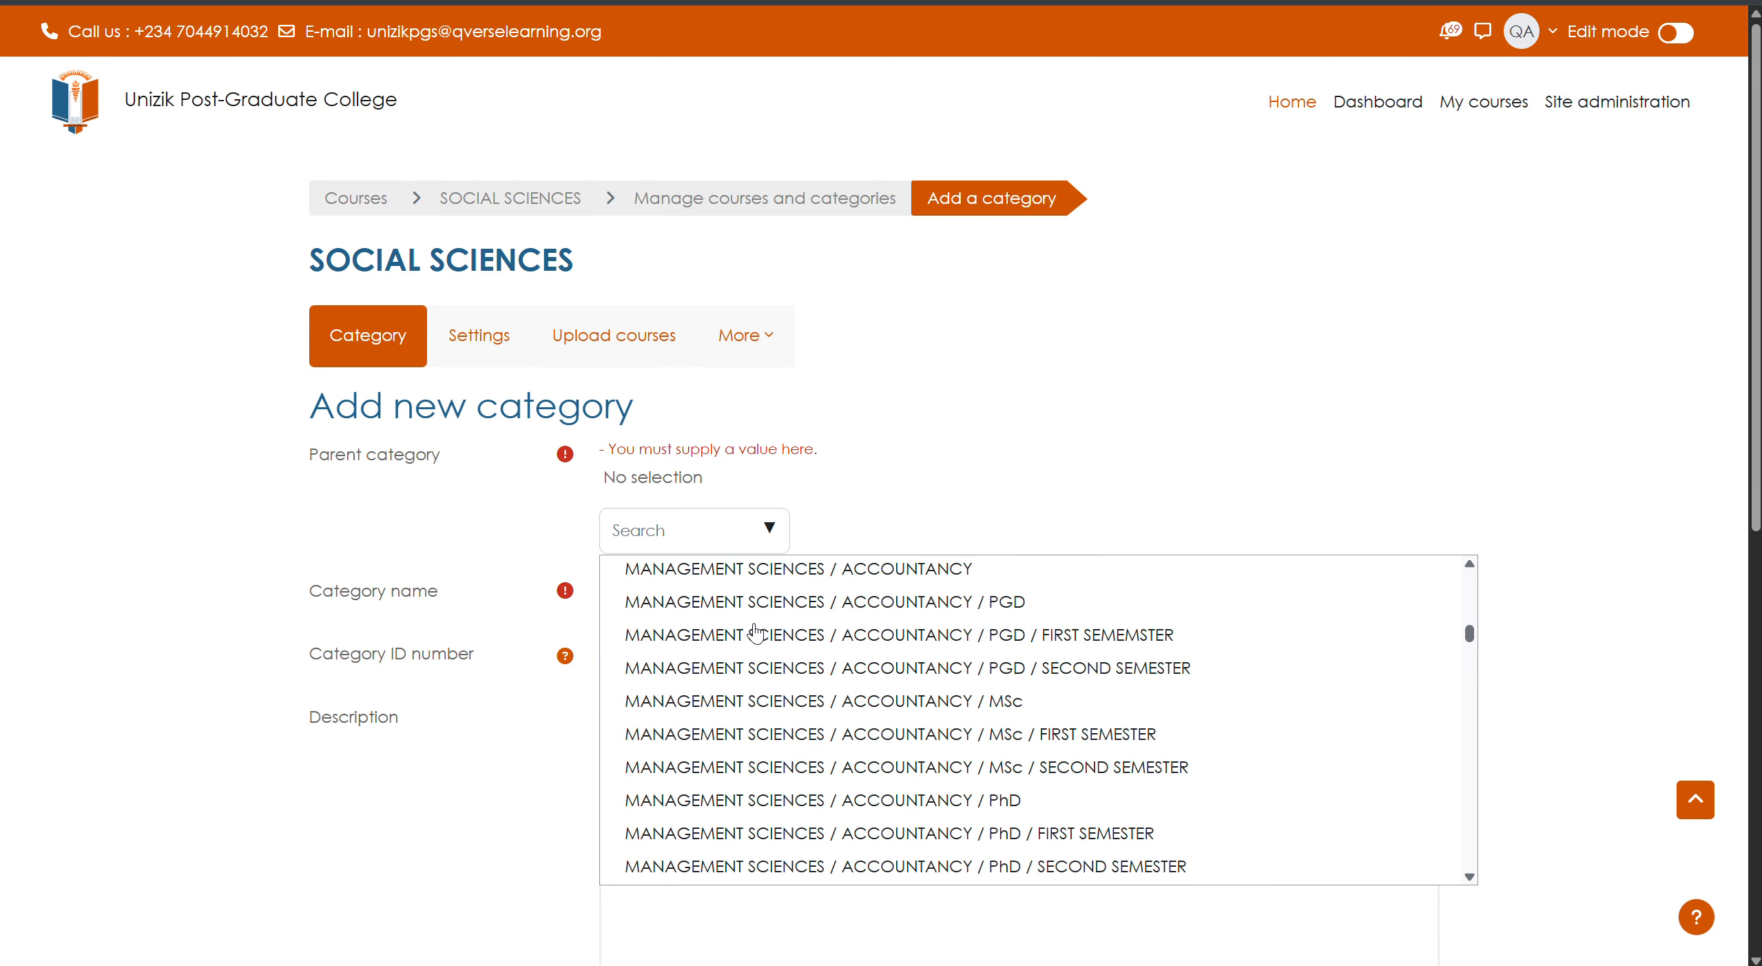
{"action": "scroll", "coordinate": [756, 630], "scroll_direction": "up", "scroll_amount": 4}
{"action": "scroll", "coordinate": [758, 640], "scroll_direction": "down", "scroll_amount": 3}
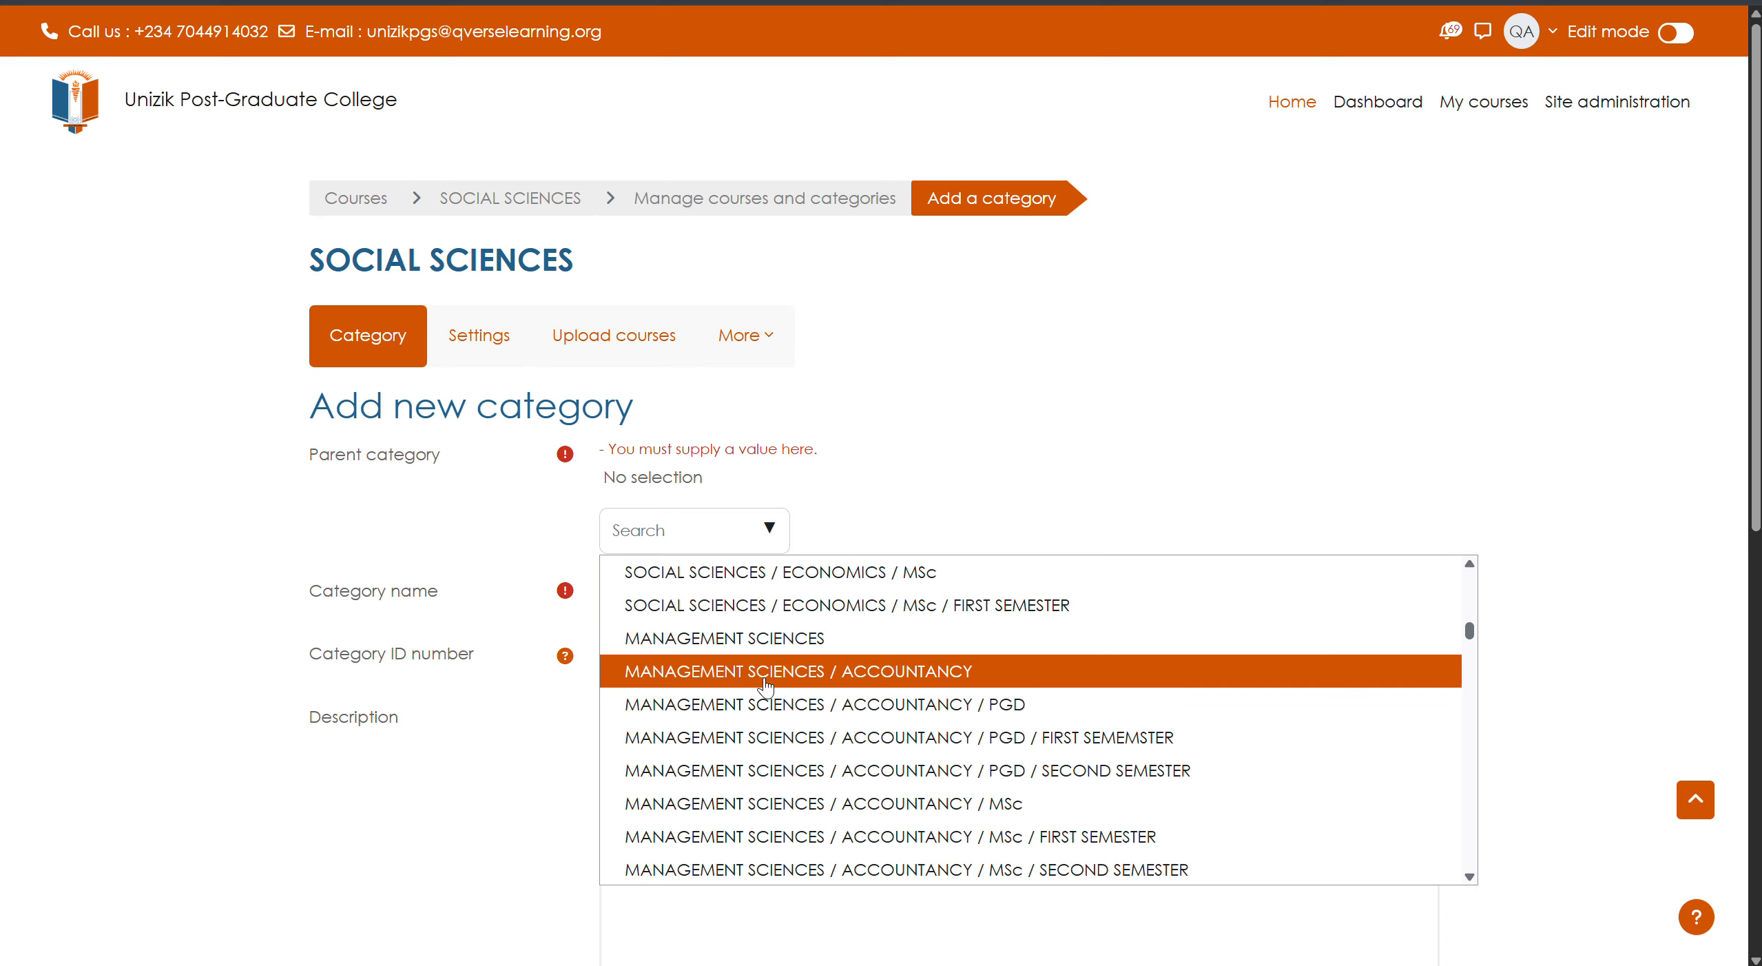
{"action": "scroll", "coordinate": [761, 716], "scroll_direction": "down", "scroll_amount": 8}
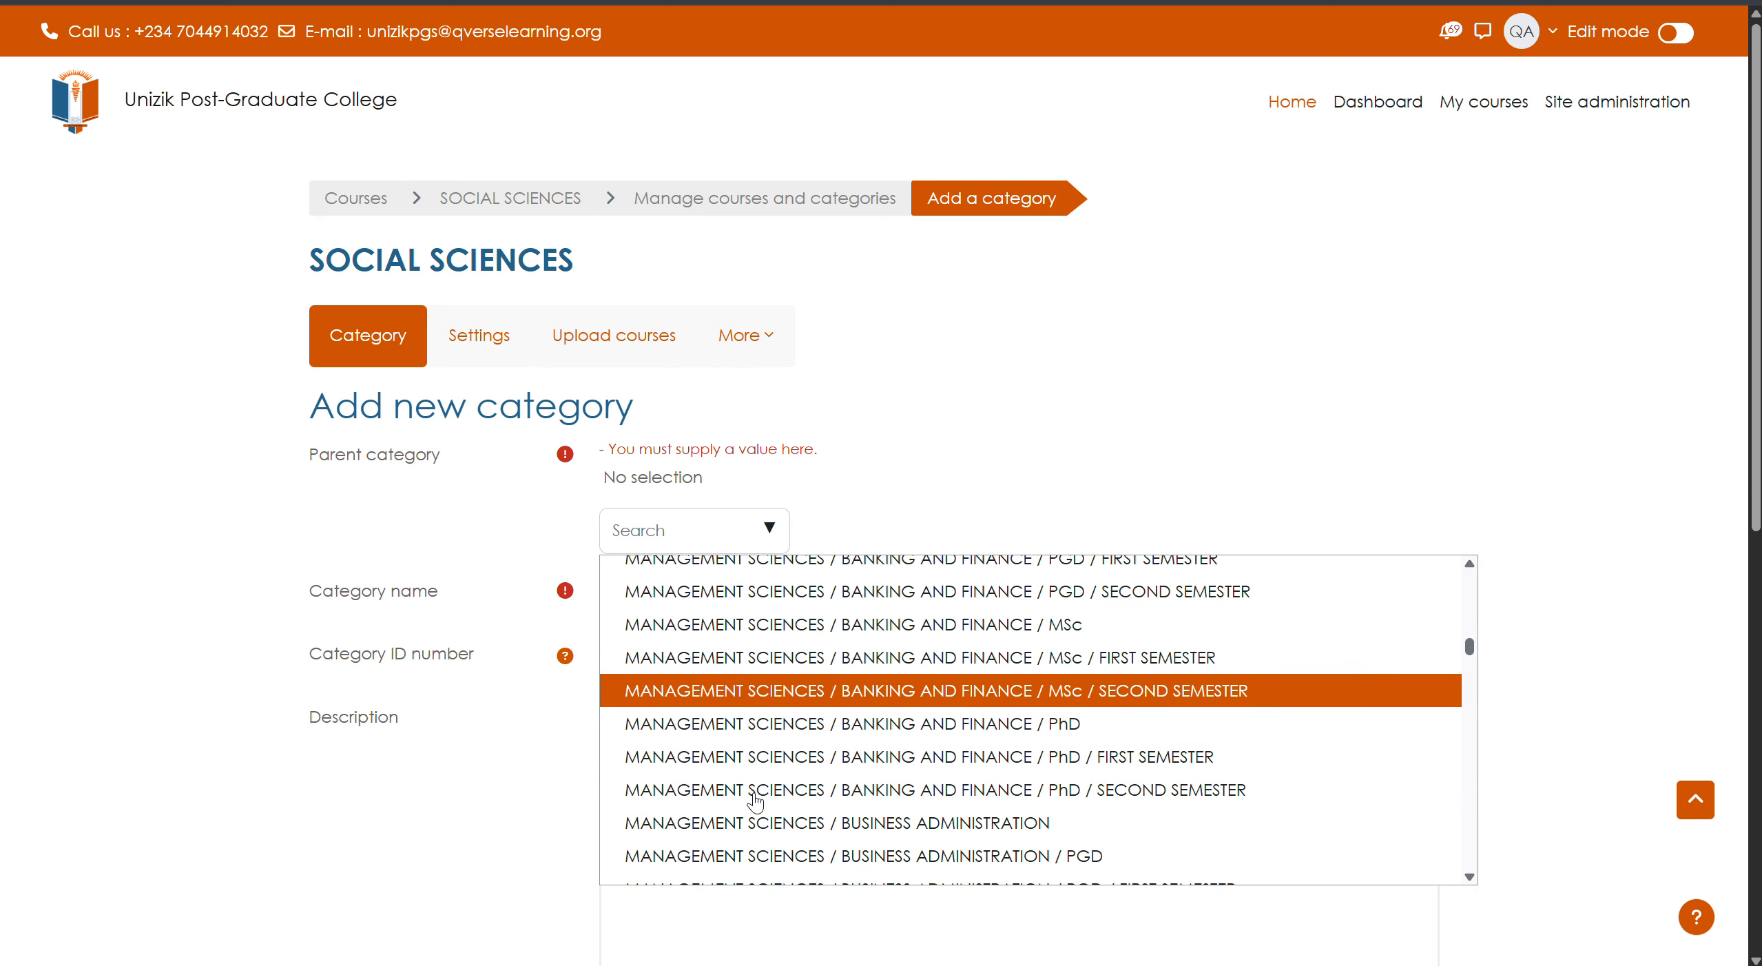
{"action": "scroll", "coordinate": [756, 799], "scroll_direction": "down", "scroll_amount": 10}
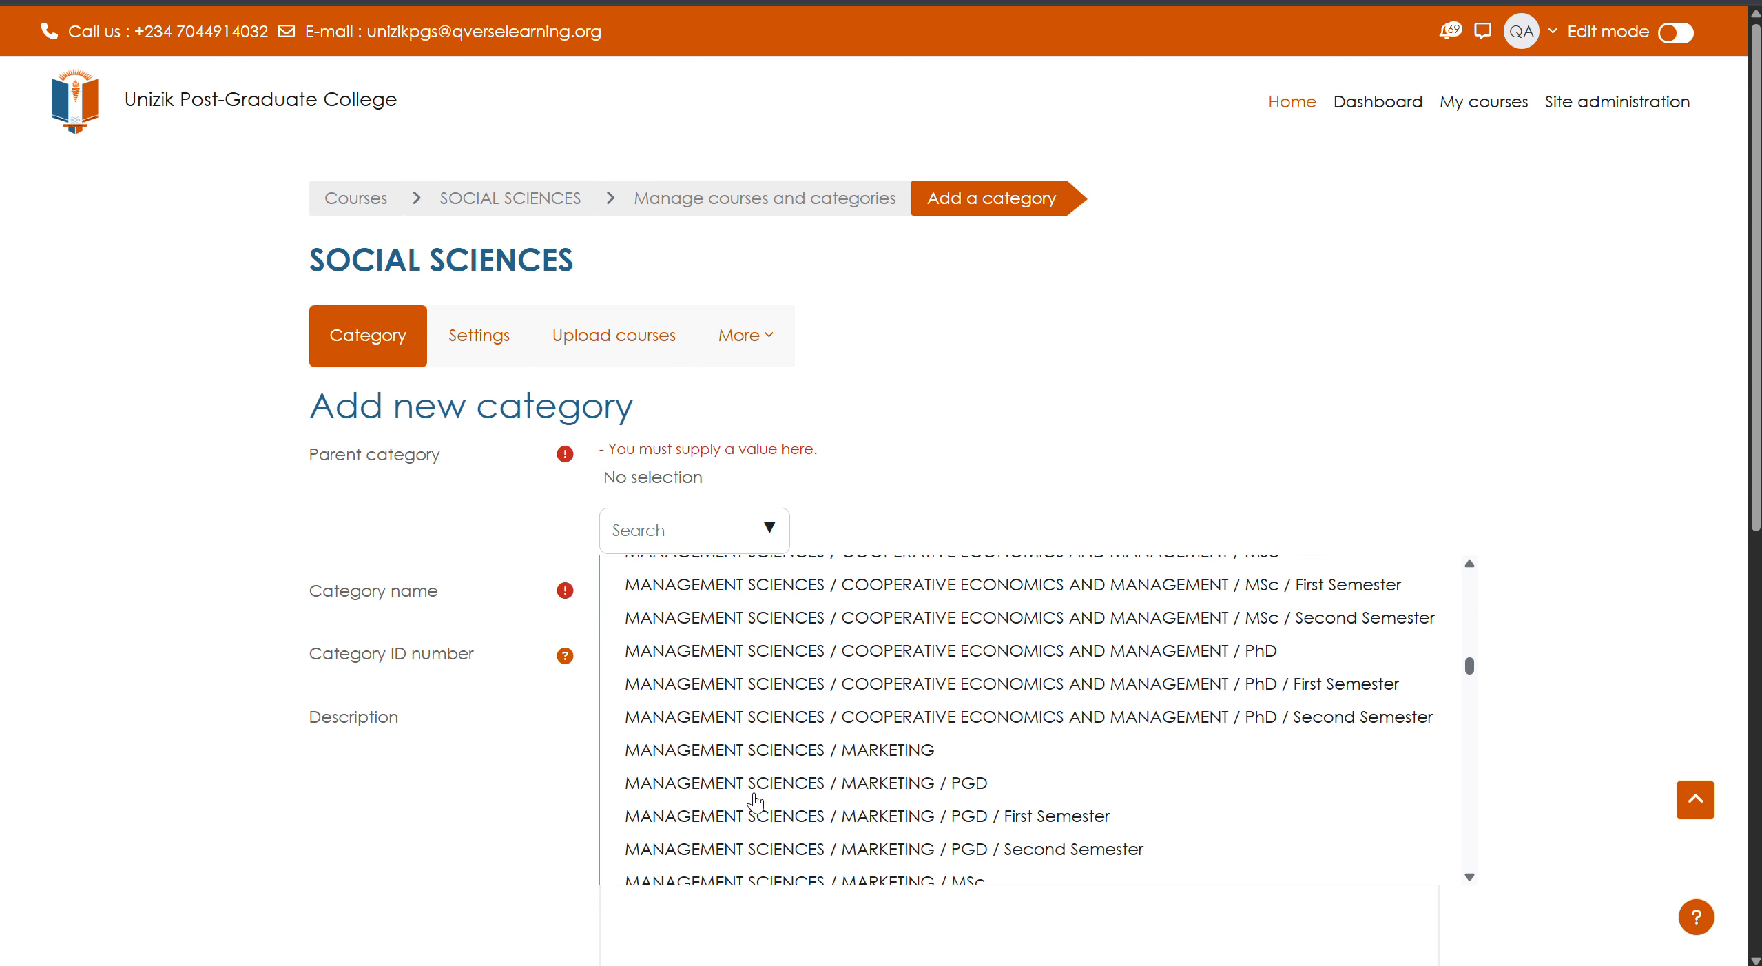
{"action": "scroll", "coordinate": [756, 800], "scroll_direction": "down", "scroll_amount": 10}
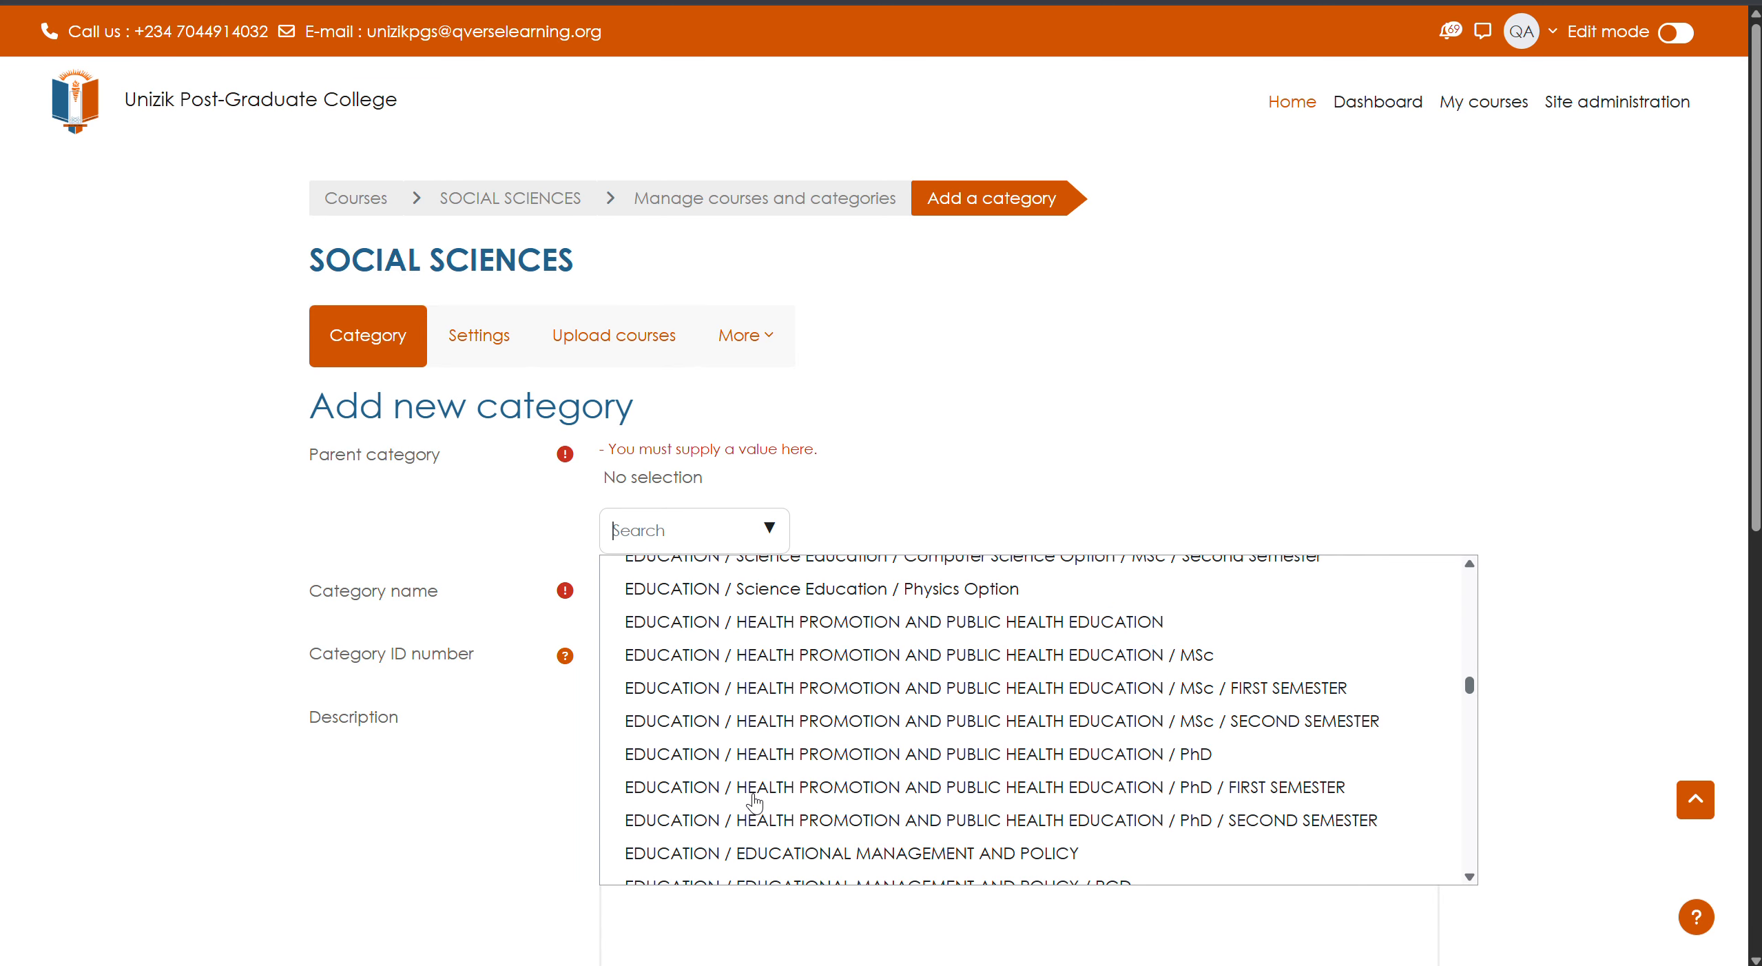
{"action": "scroll", "coordinate": [756, 799], "scroll_direction": "down", "scroll_amount": 10}
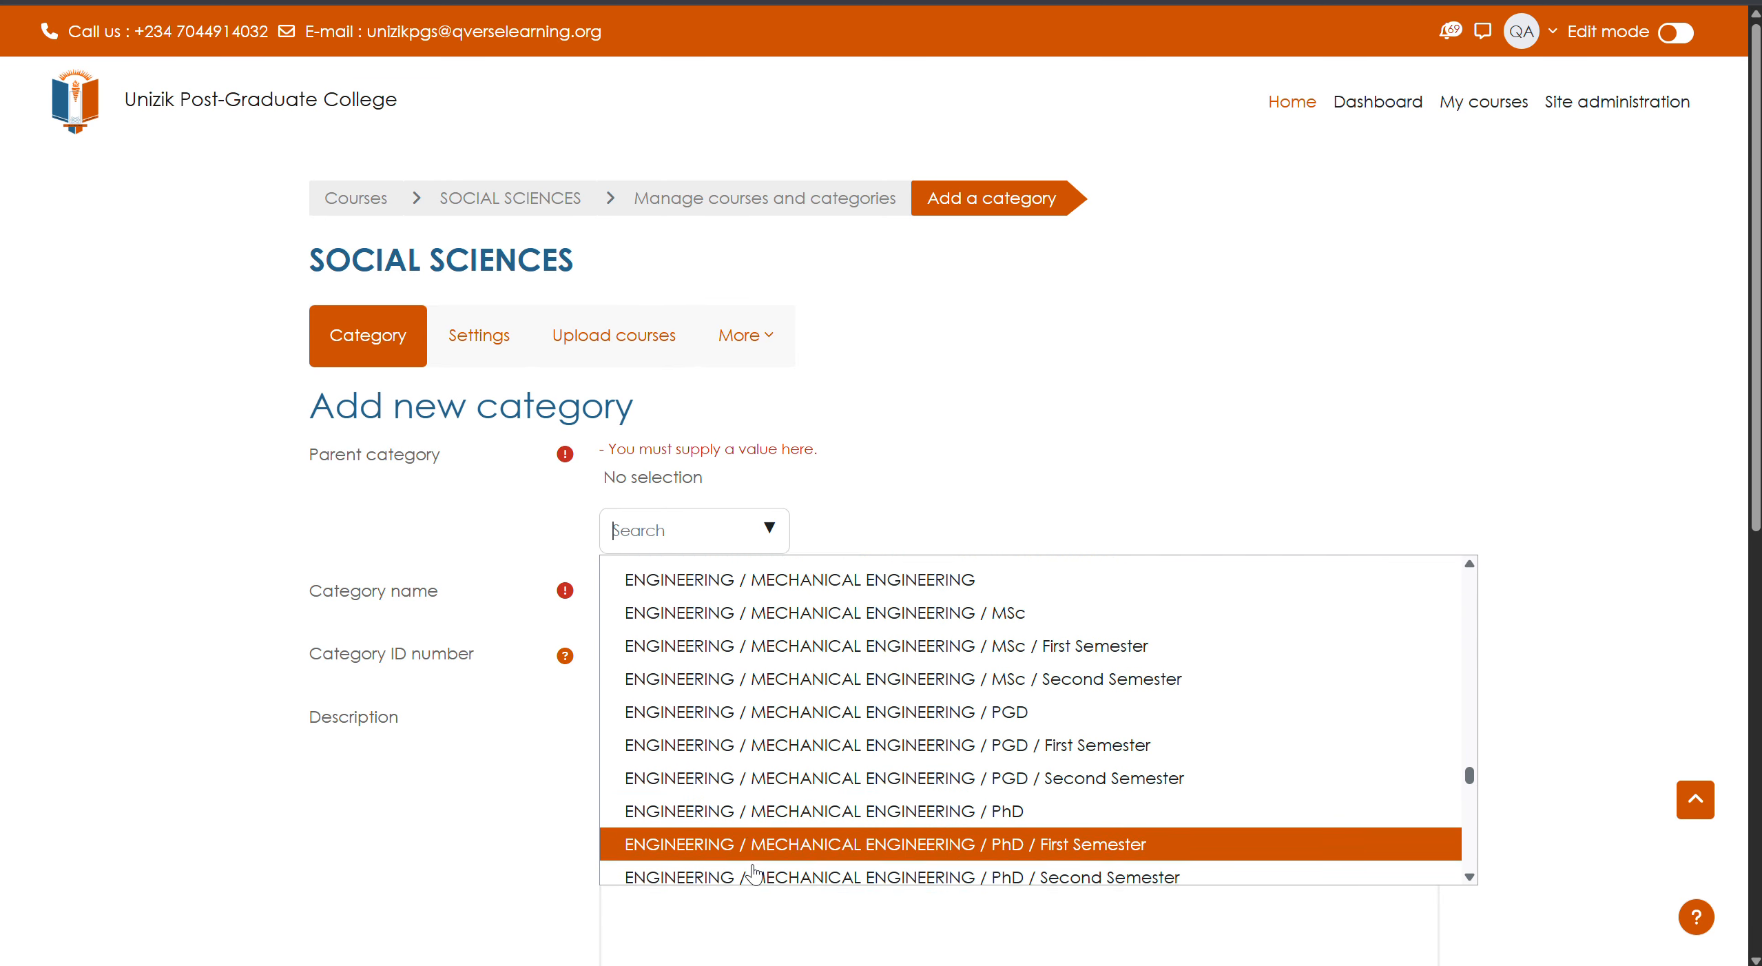
{"action": "scroll", "coordinate": [753, 869], "scroll_direction": "down", "scroll_amount": 15}
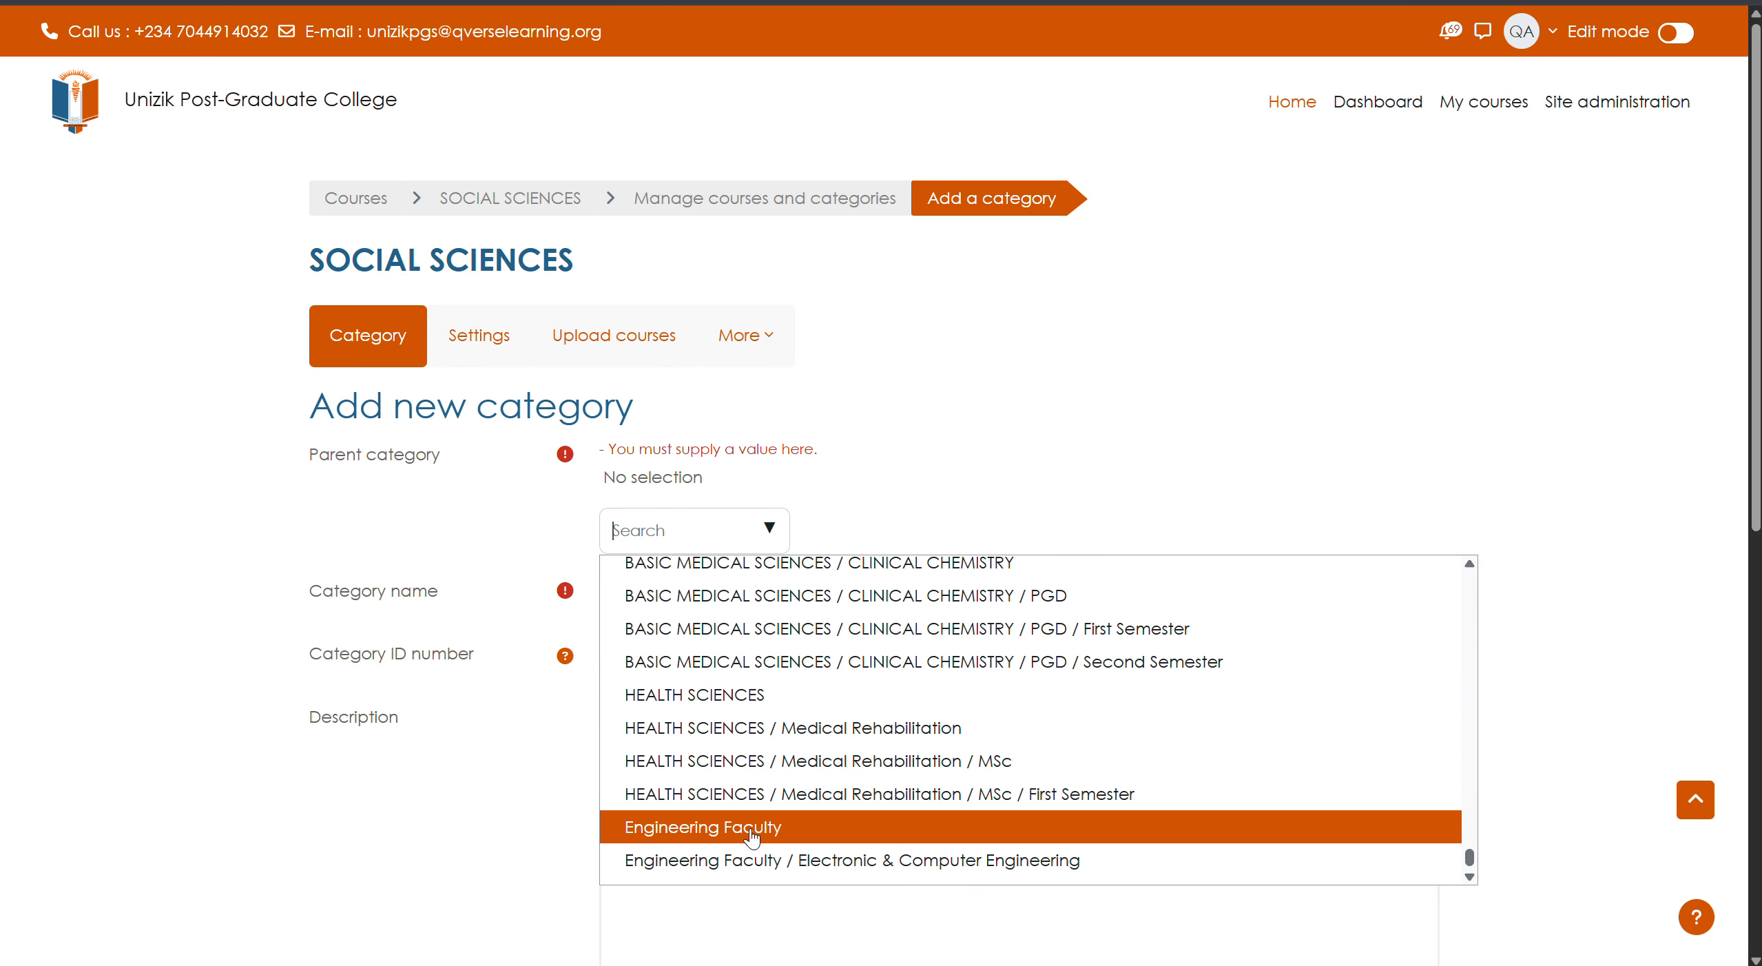
{"action": "scroll", "coordinate": [762, 851], "scroll_direction": "up", "scroll_amount": 2}
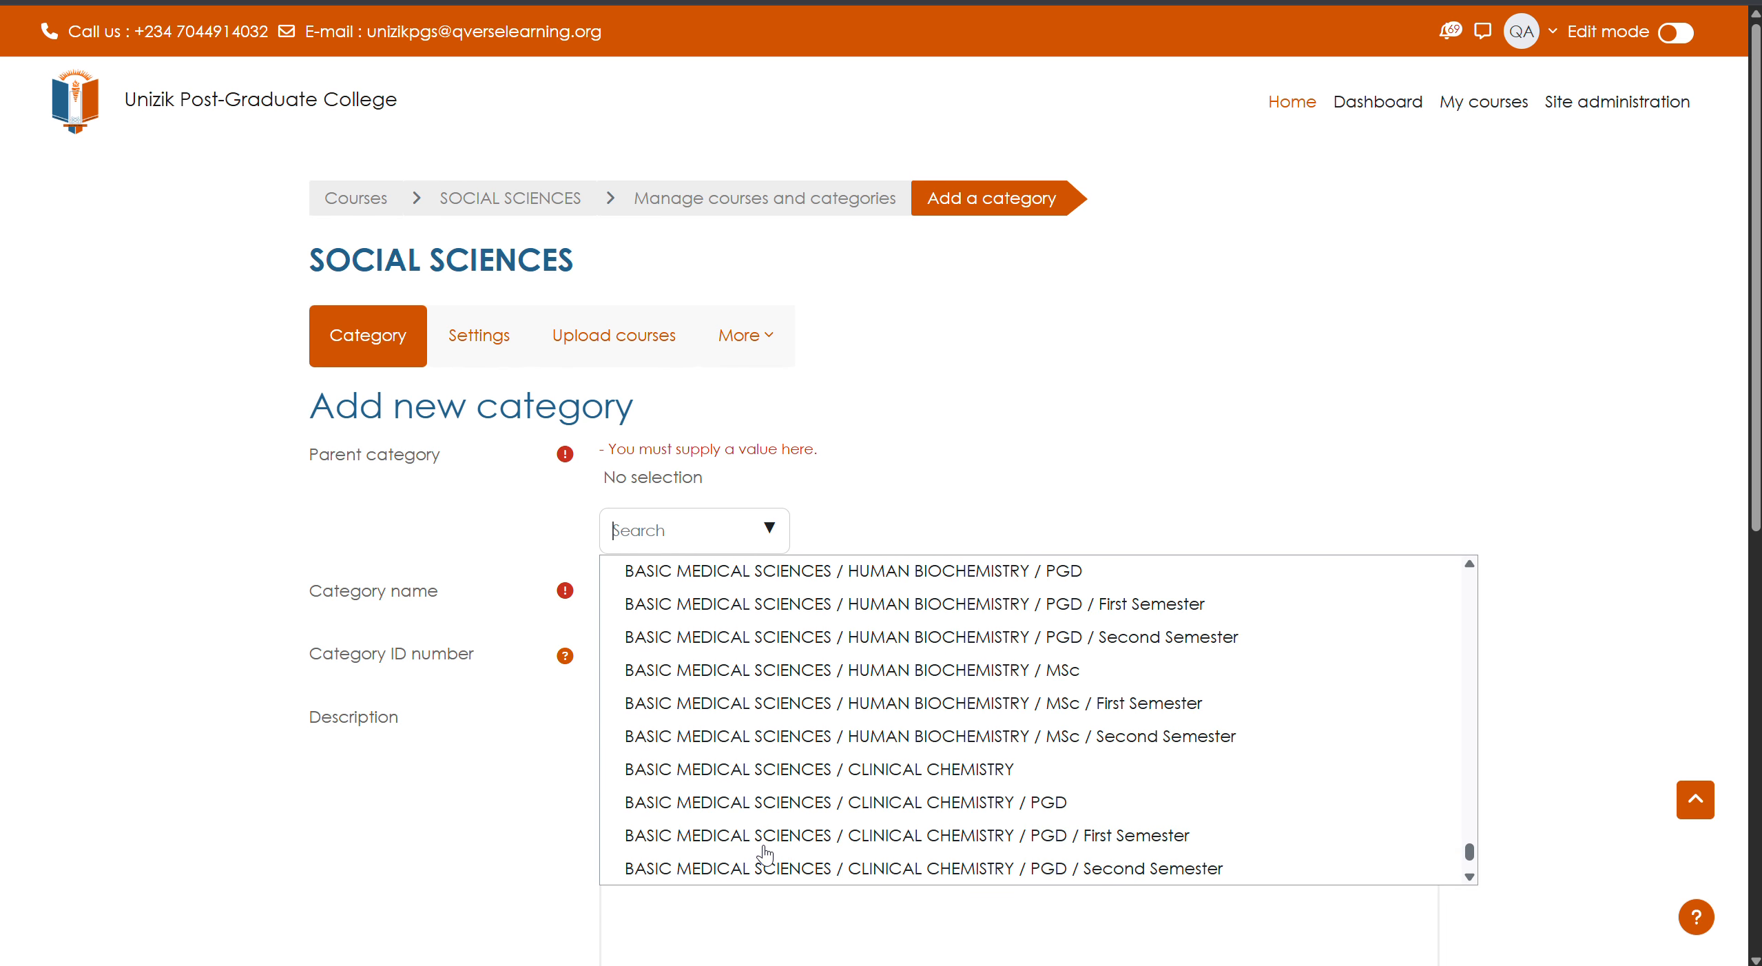
{"action": "scroll", "coordinate": [765, 854], "scroll_direction": "up", "scroll_amount": 8}
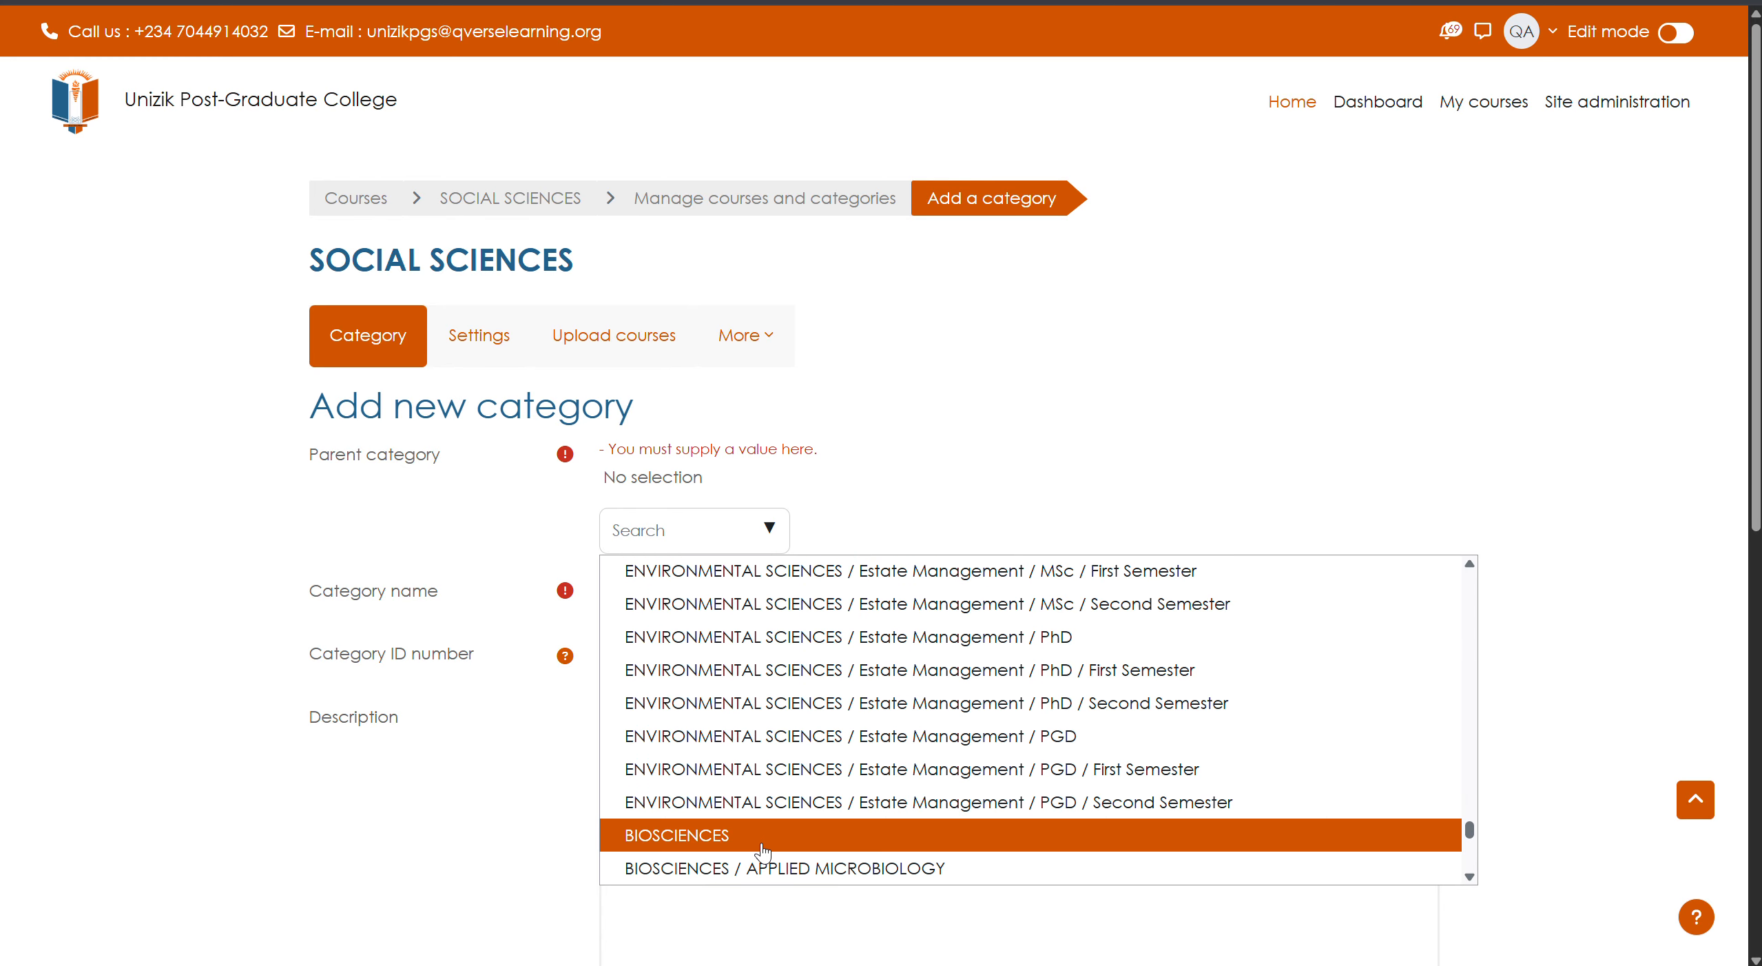
{"action": "scroll", "coordinate": [763, 852], "scroll_direction": "up", "scroll_amount": 3}
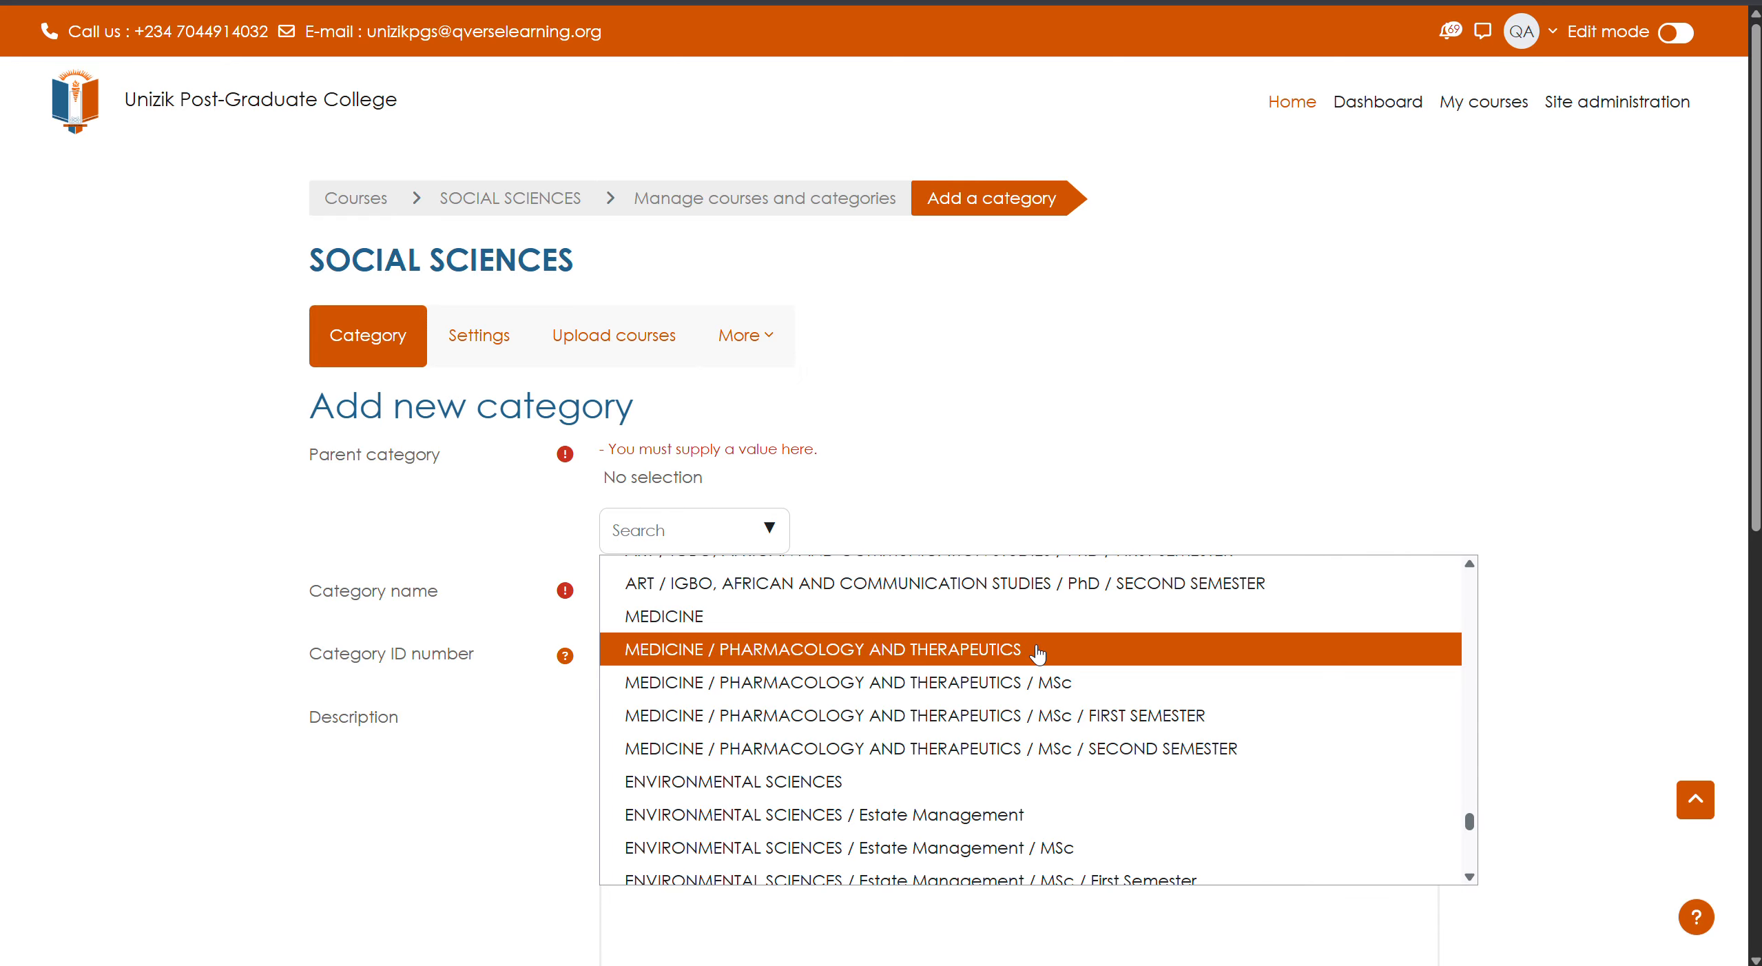
- Create the category 'Medicine & Surgery' with MEDICINE as its parent
{"action": "left_click", "coordinate": [666, 619]}
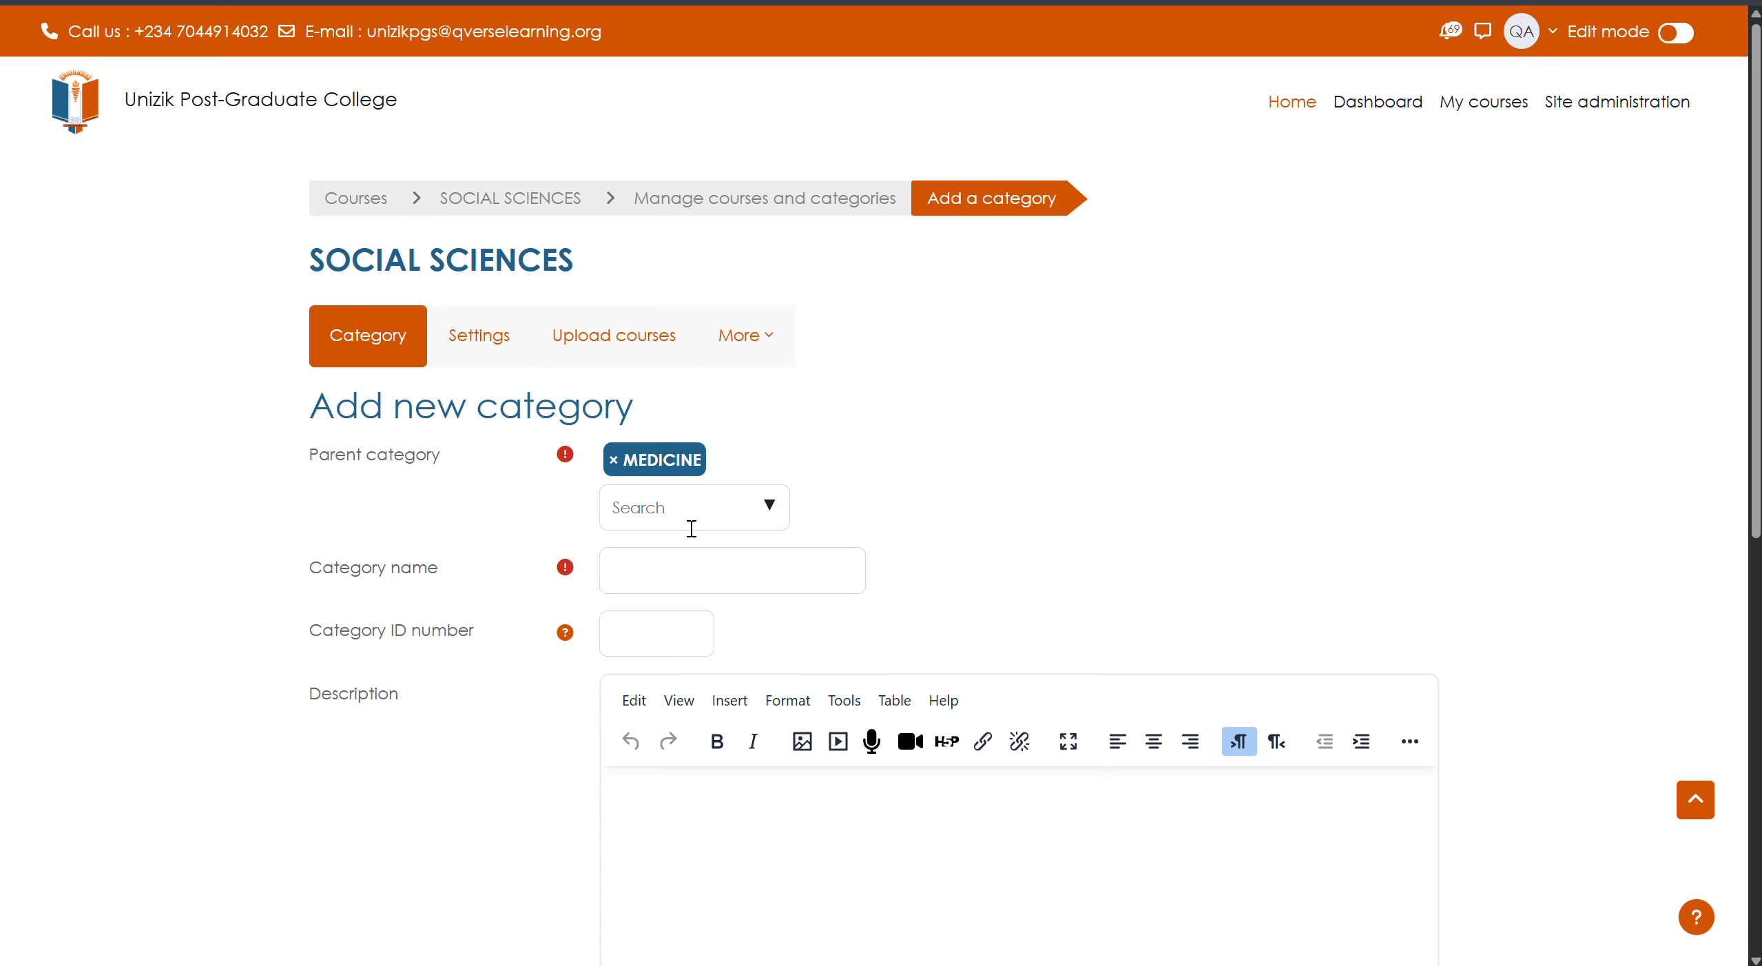
{"action": "left_click", "coordinate": [669, 571]}
{"action": "type", "text": "Medicine & Surgery"}
{"action": "scroll", "coordinate": [867, 689], "scroll_direction": "down", "scroll_amount": 5}
{"action": "left_click", "coordinate": [716, 661]}
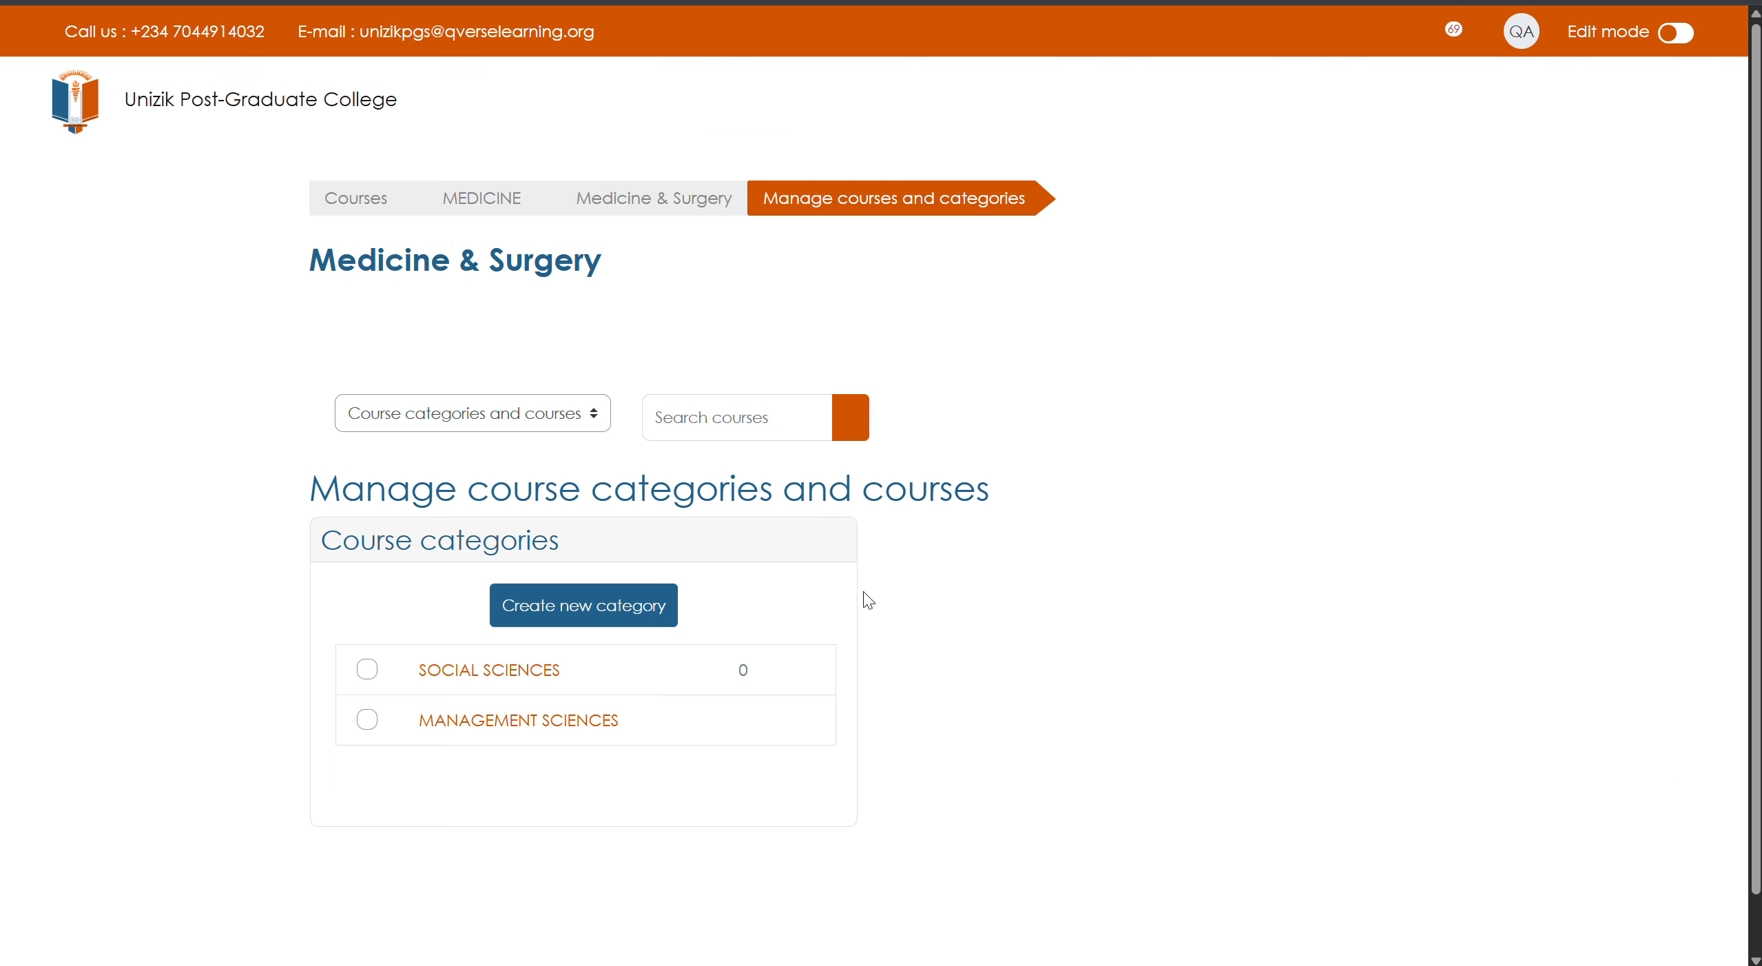
{"action": "scroll", "coordinate": [716, 711], "scroll_direction": "down", "scroll_amount": 1}
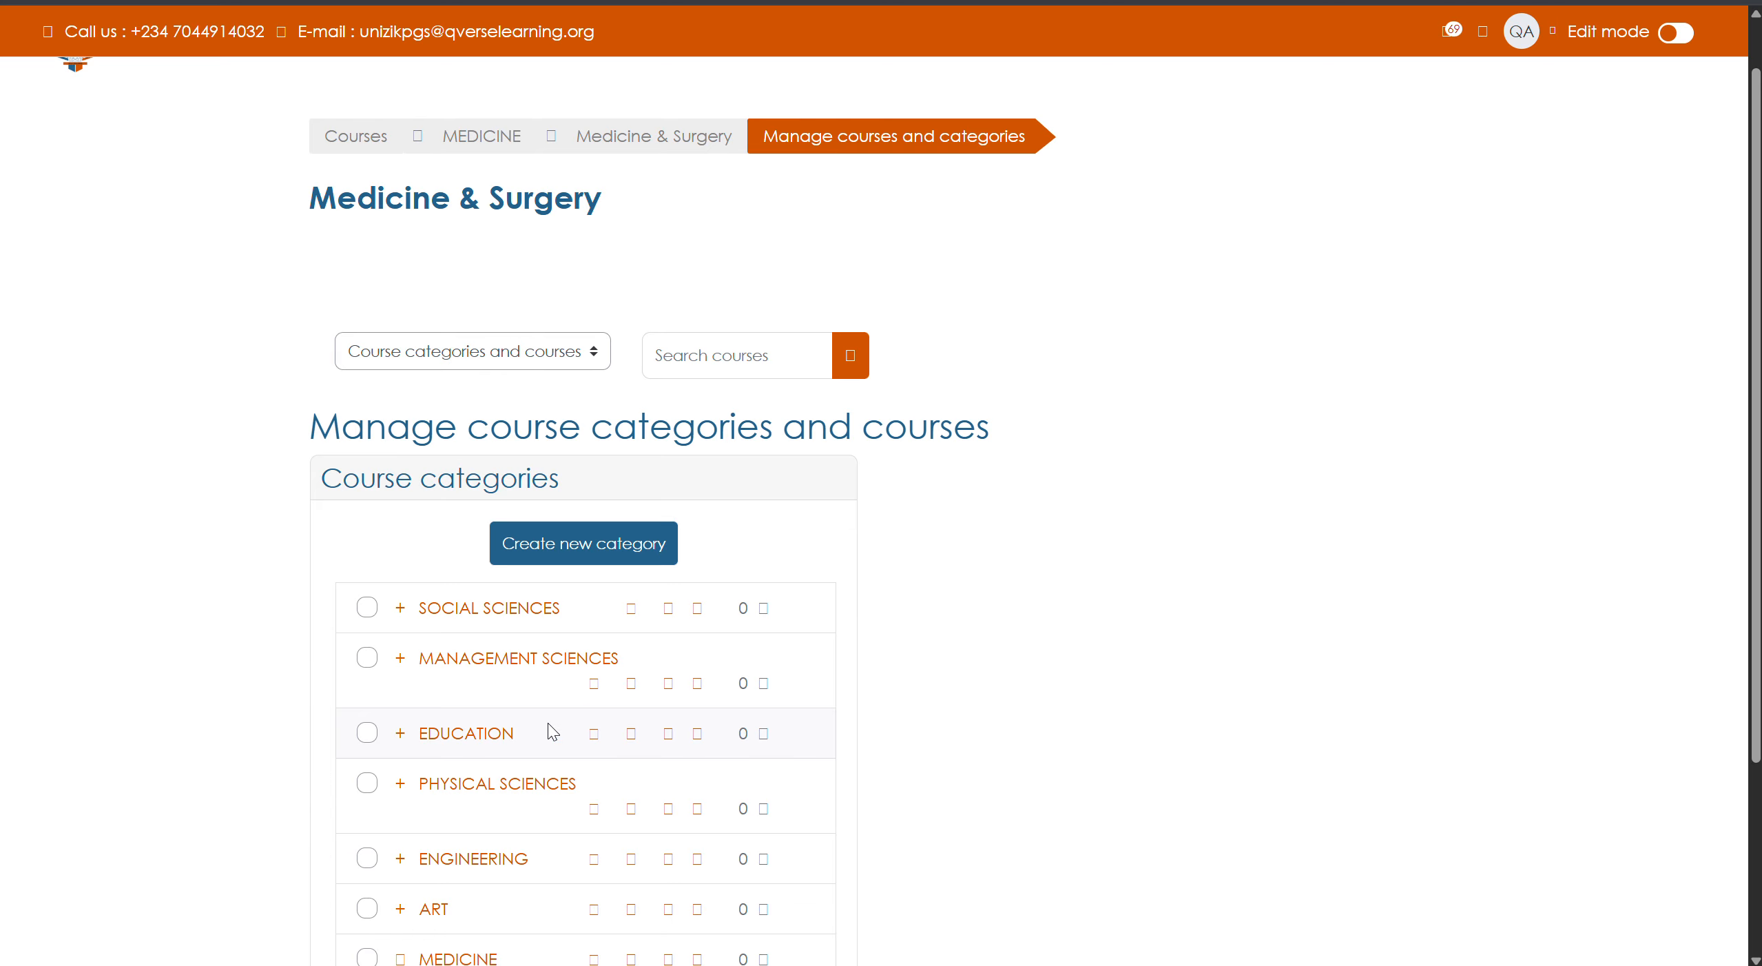
{"action": "scroll", "coordinate": [552, 728], "scroll_direction": "down", "scroll_amount": 4}
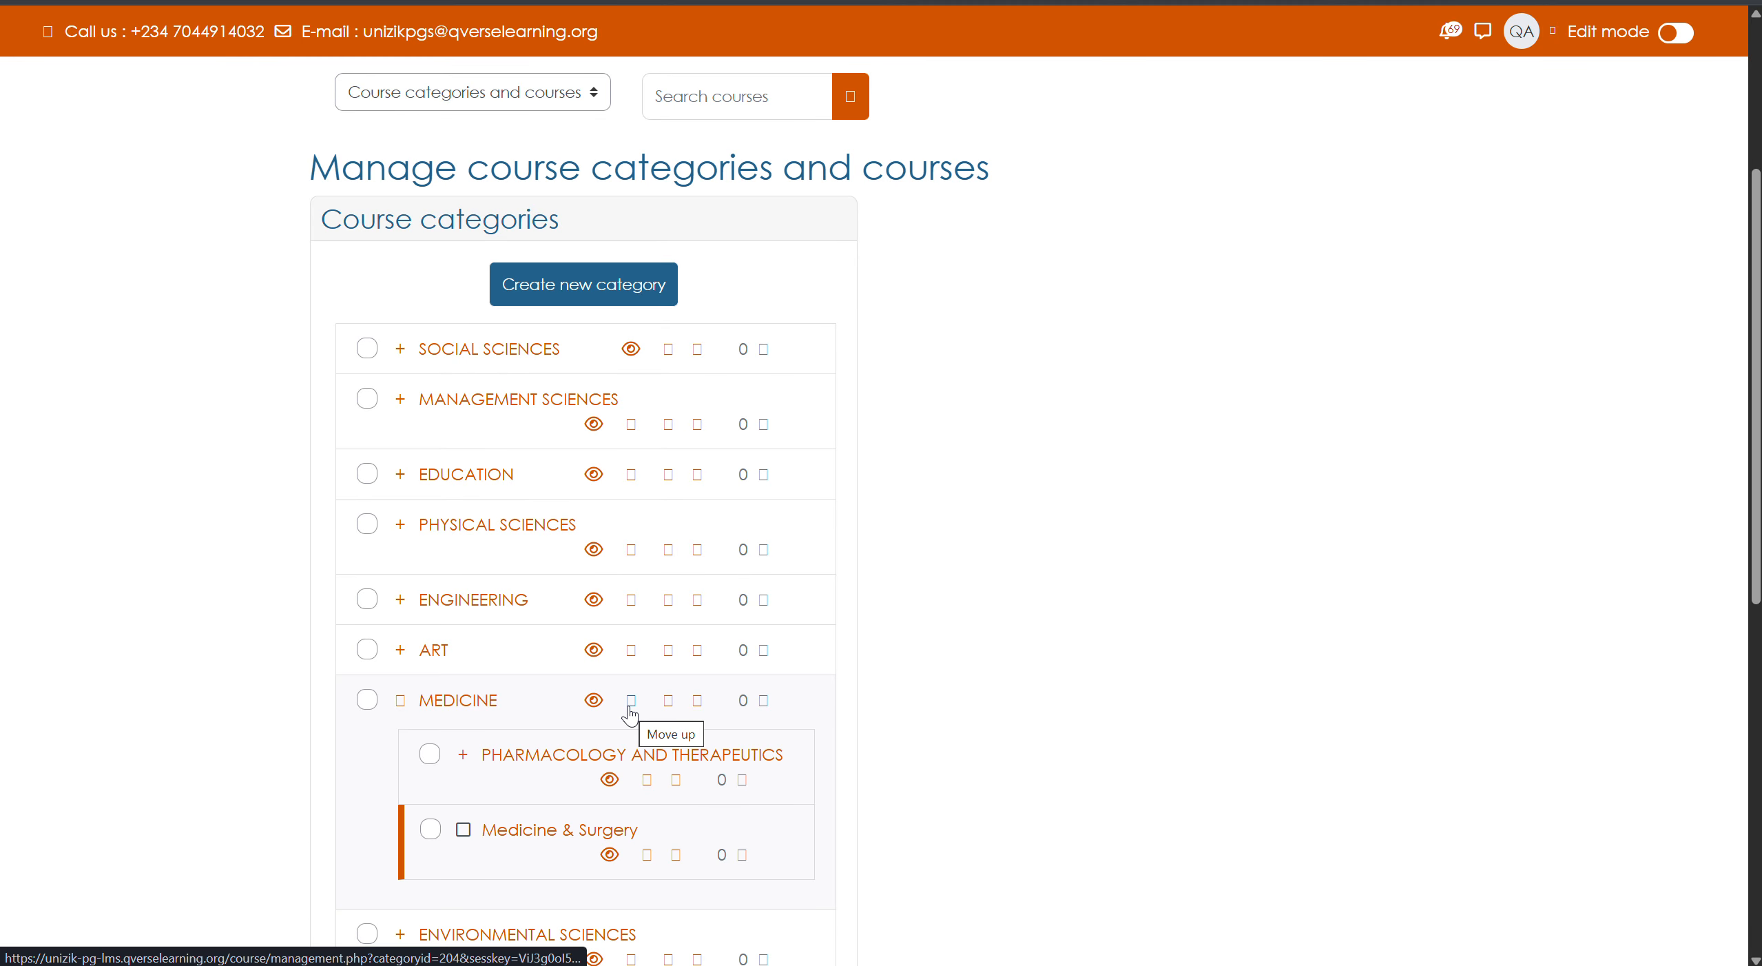
{"action": "scroll", "coordinate": [569, 692], "scroll_direction": "down", "scroll_amount": 6}
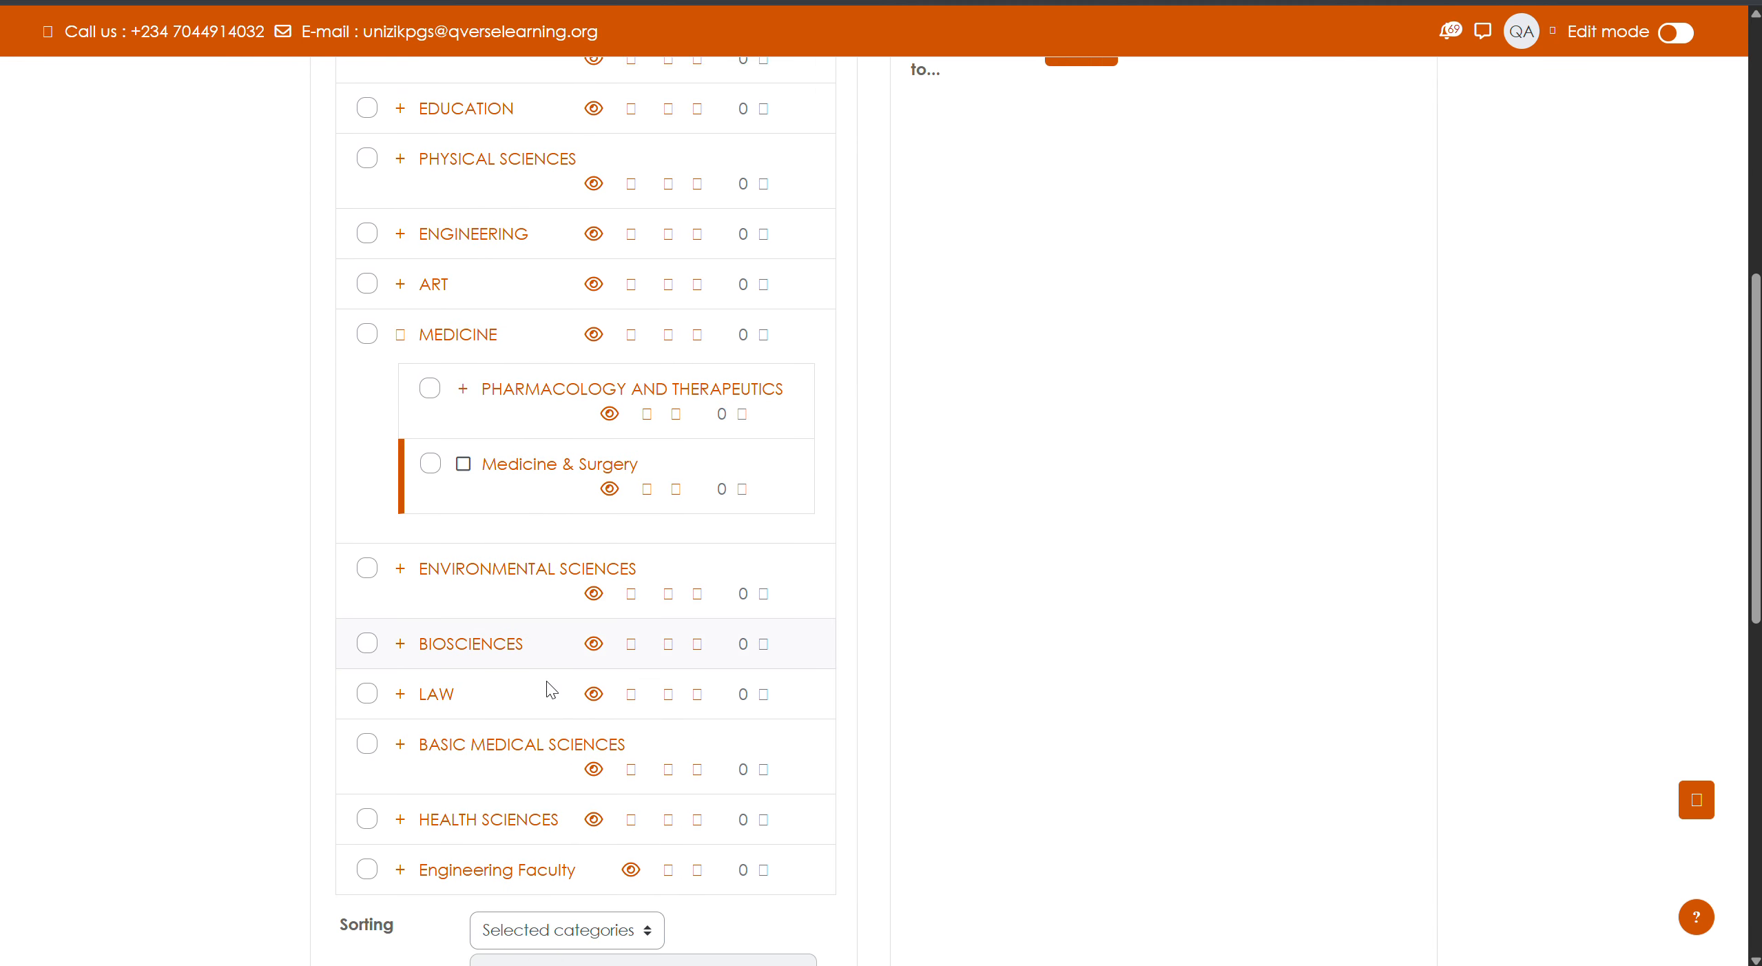
{"action": "scroll", "coordinate": [546, 686], "scroll_direction": "down", "scroll_amount": 4}
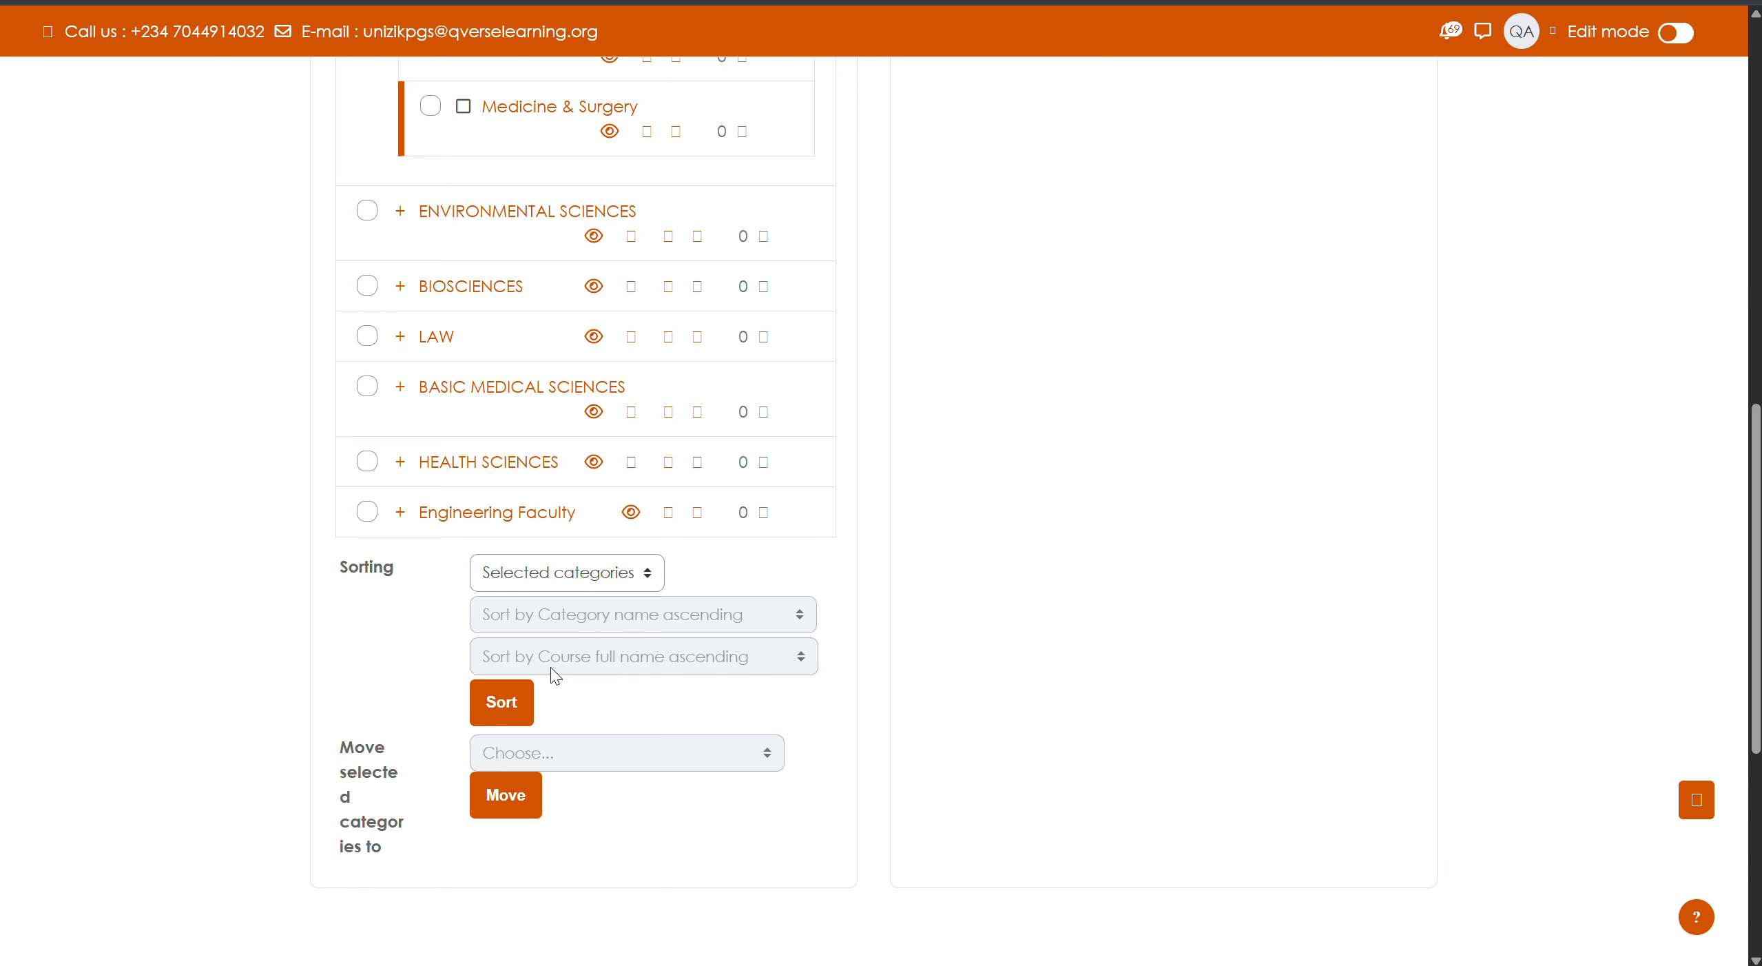
{"action": "scroll", "coordinate": [511, 624], "scroll_direction": "down", "scroll_amount": 3}
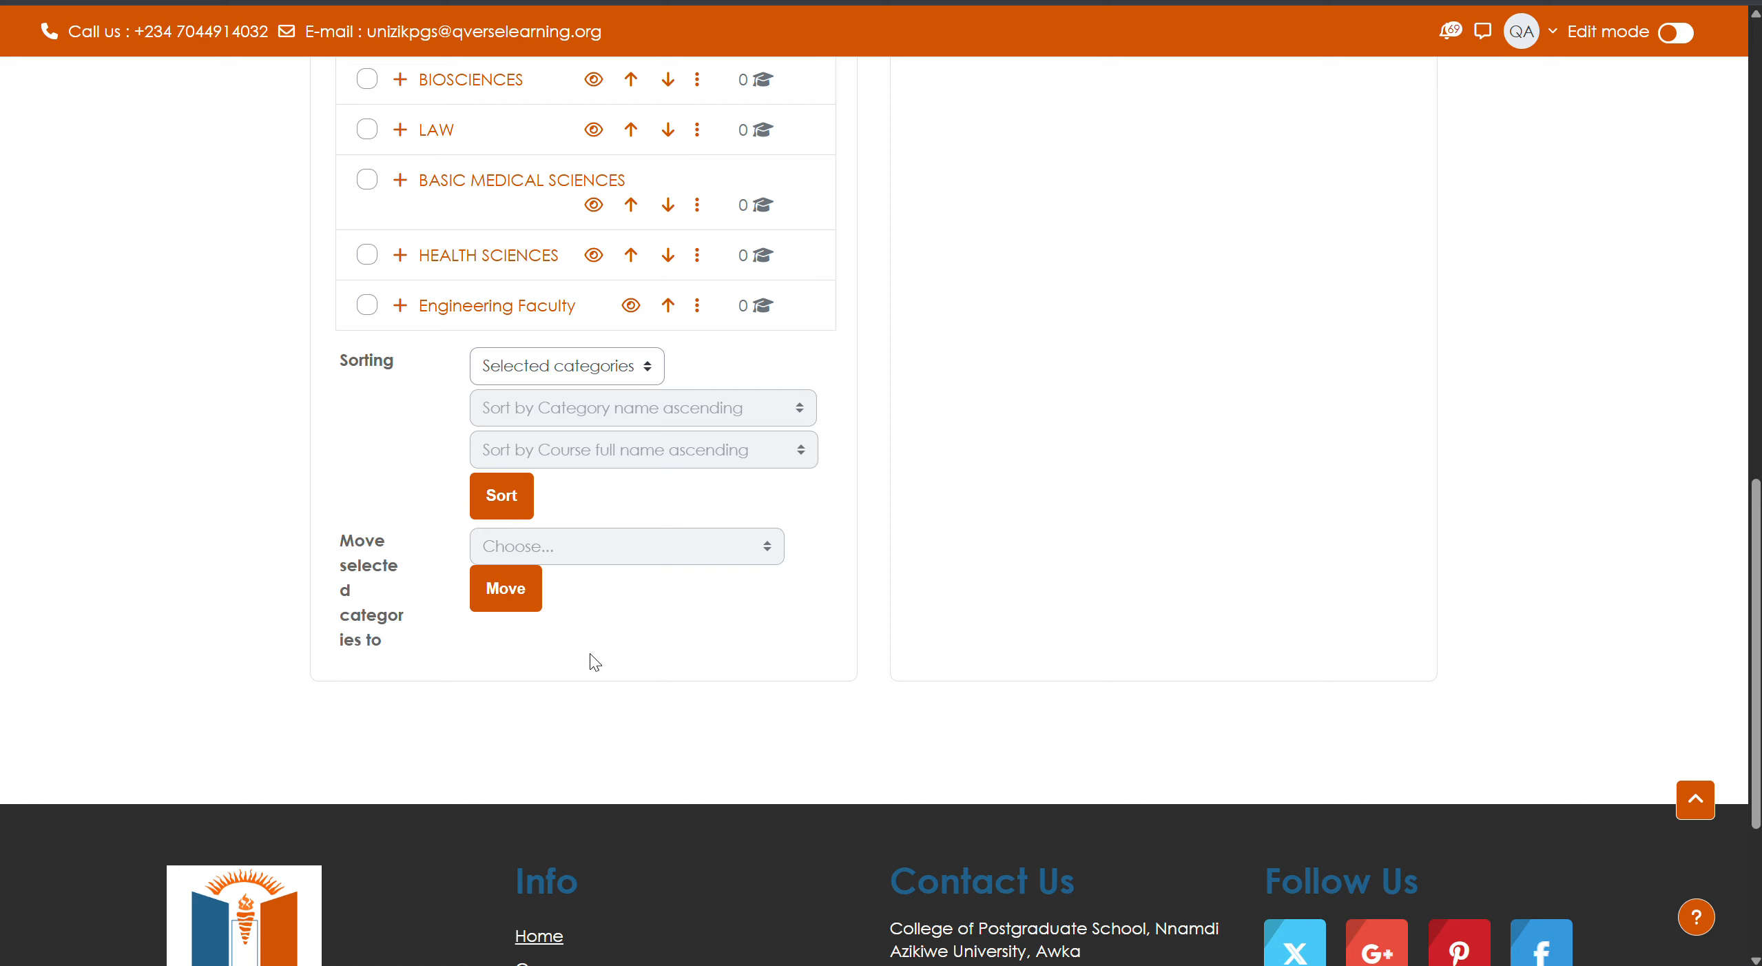
{"action": "scroll", "coordinate": [447, 483], "scroll_direction": "up", "scroll_amount": 15}
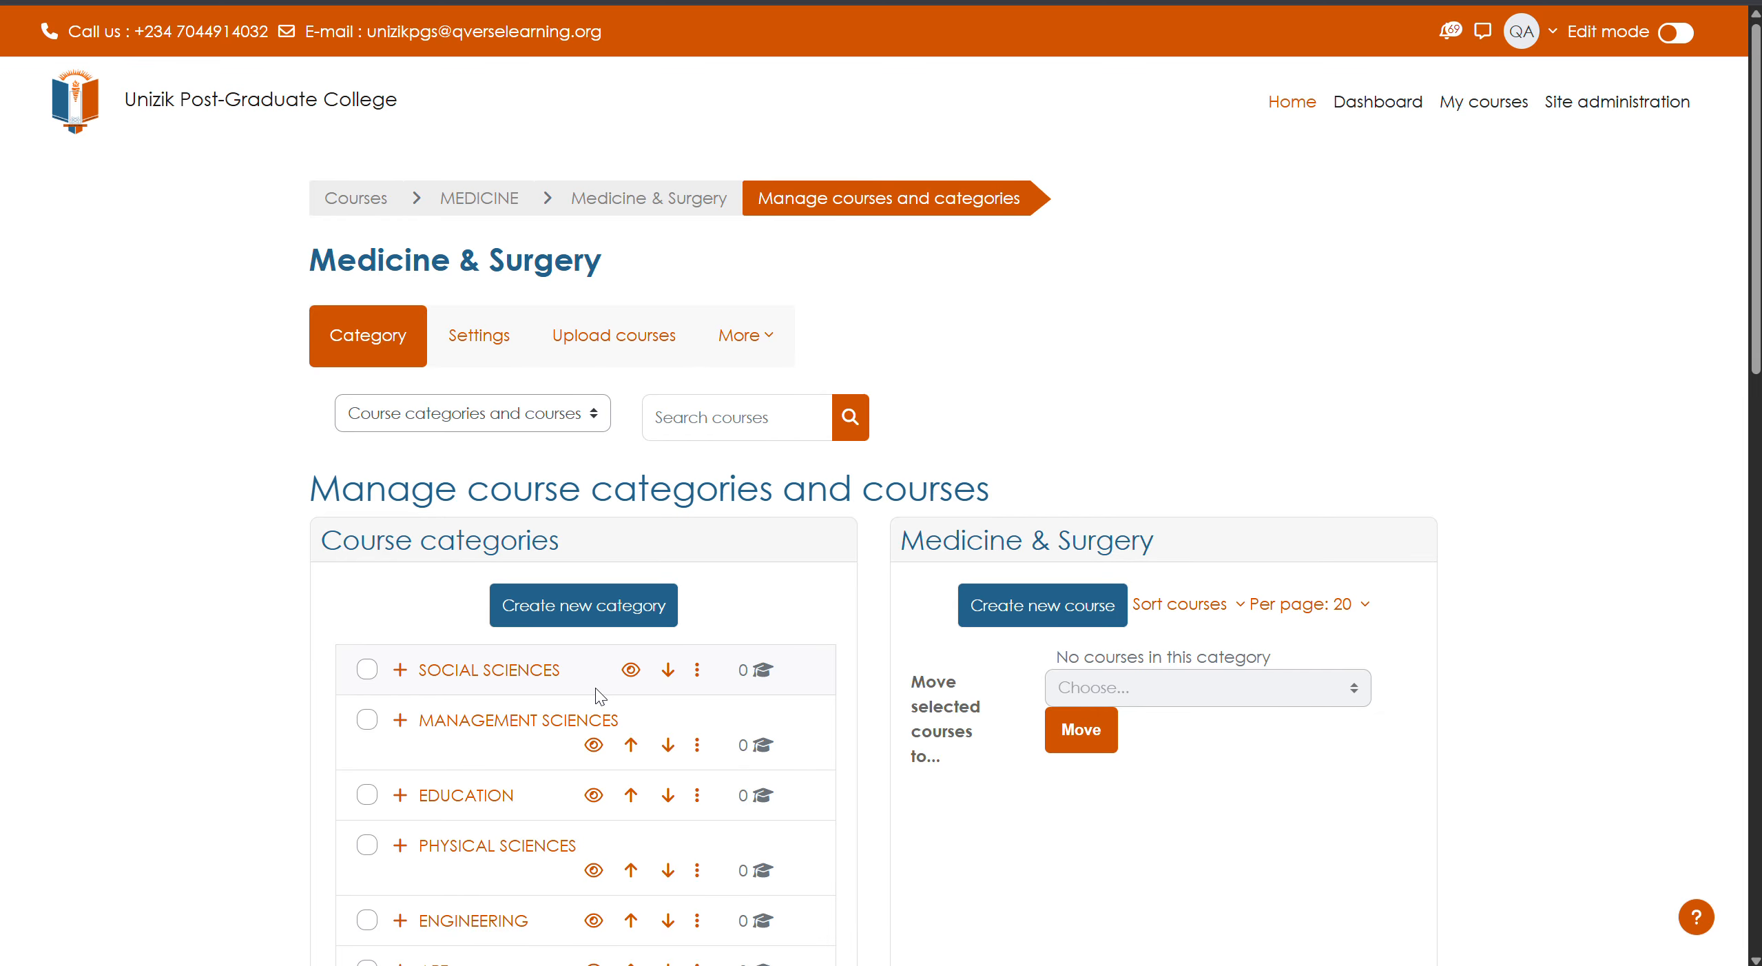
{"action": "scroll", "coordinate": [527, 799], "scroll_direction": "down", "scroll_amount": 5}
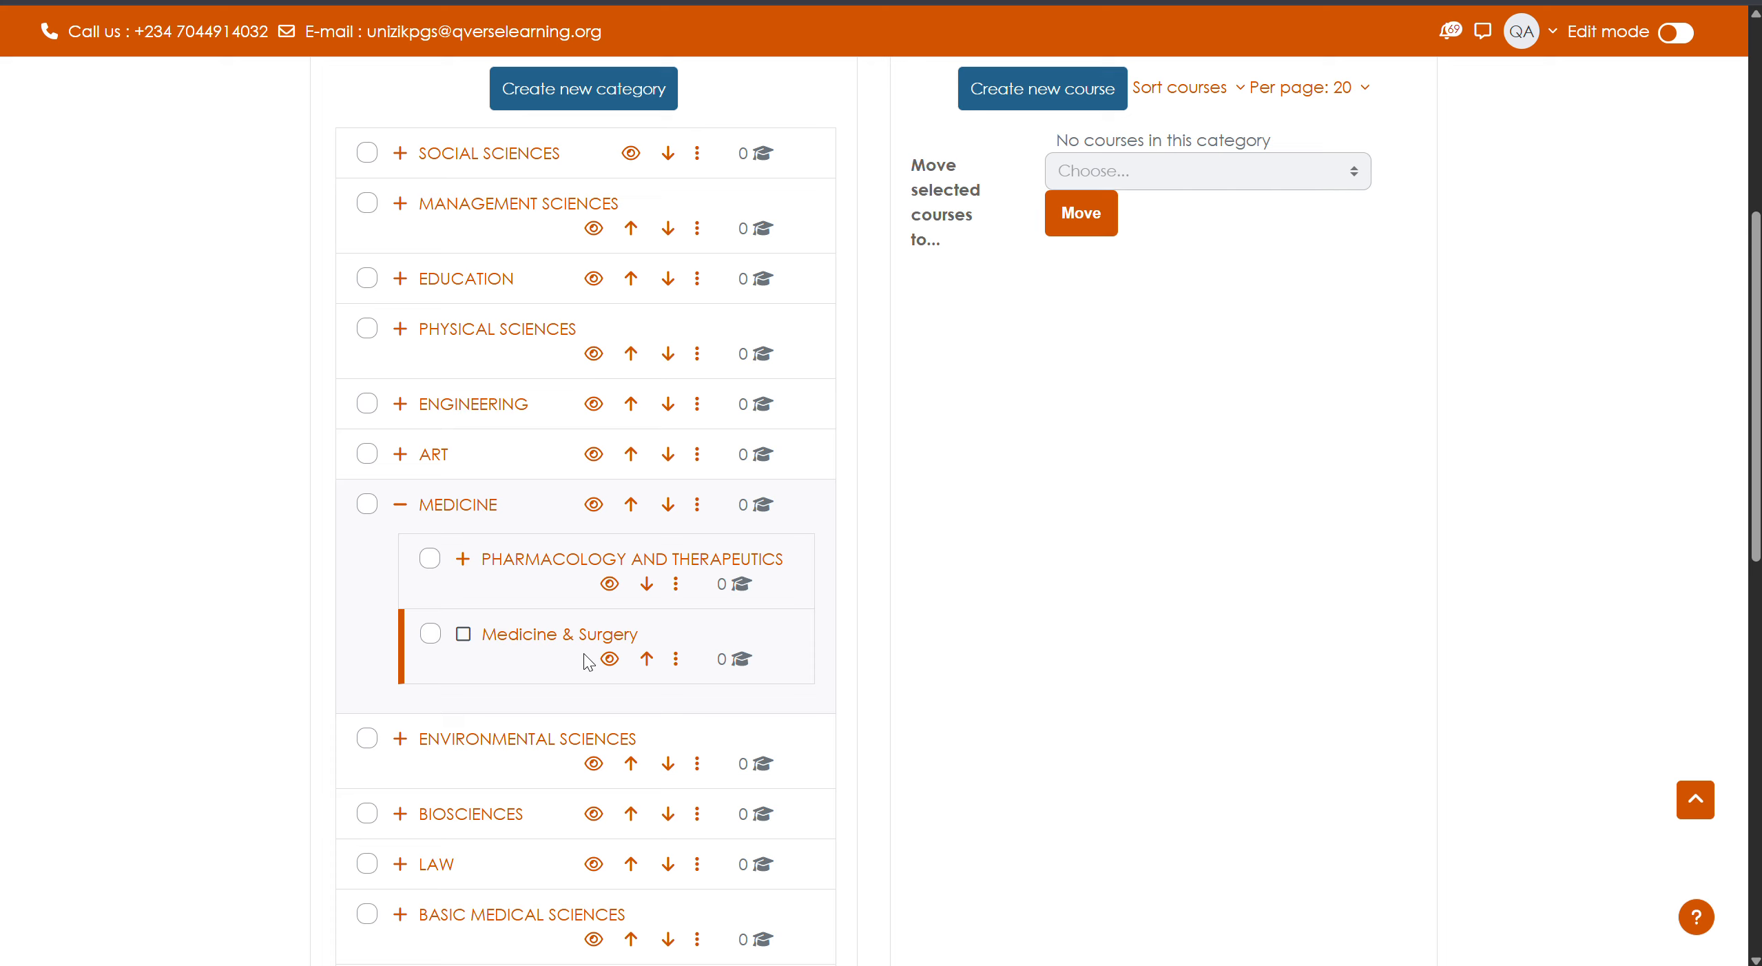
{"action": "scroll", "coordinate": [587, 663], "scroll_direction": "up", "scroll_amount": 2}
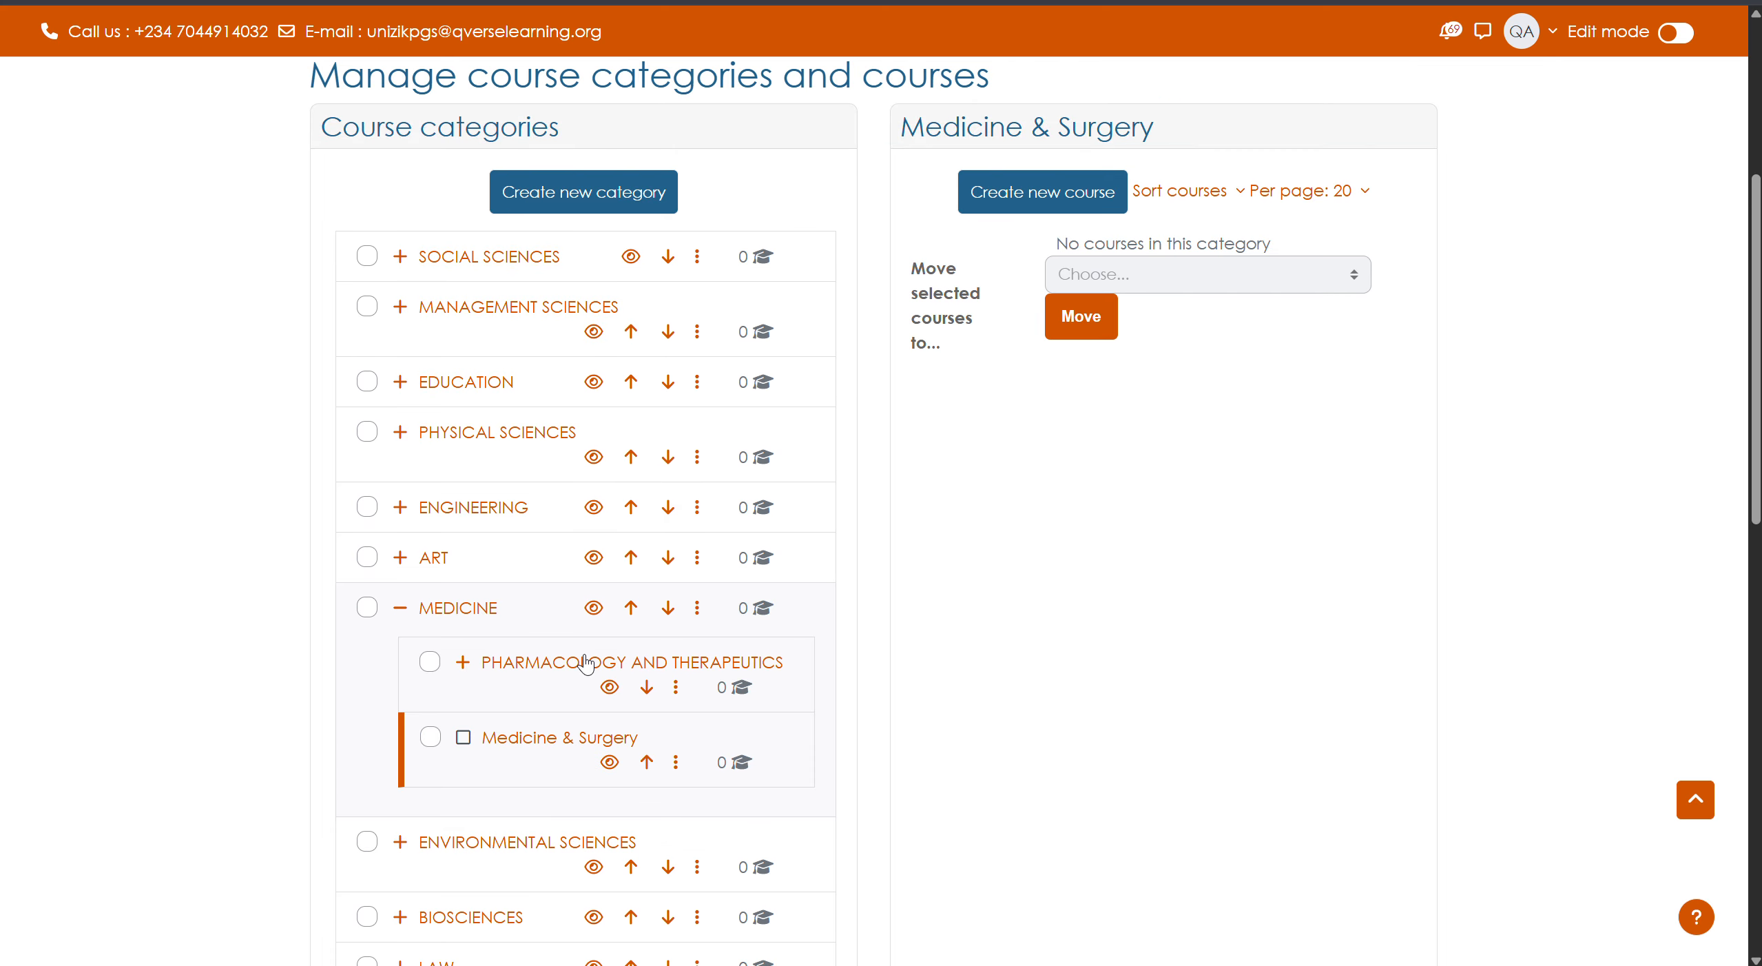
- Create a new category named 'MSc.' under Medicine & Surgery
{"action": "left_click", "coordinate": [599, 222]}
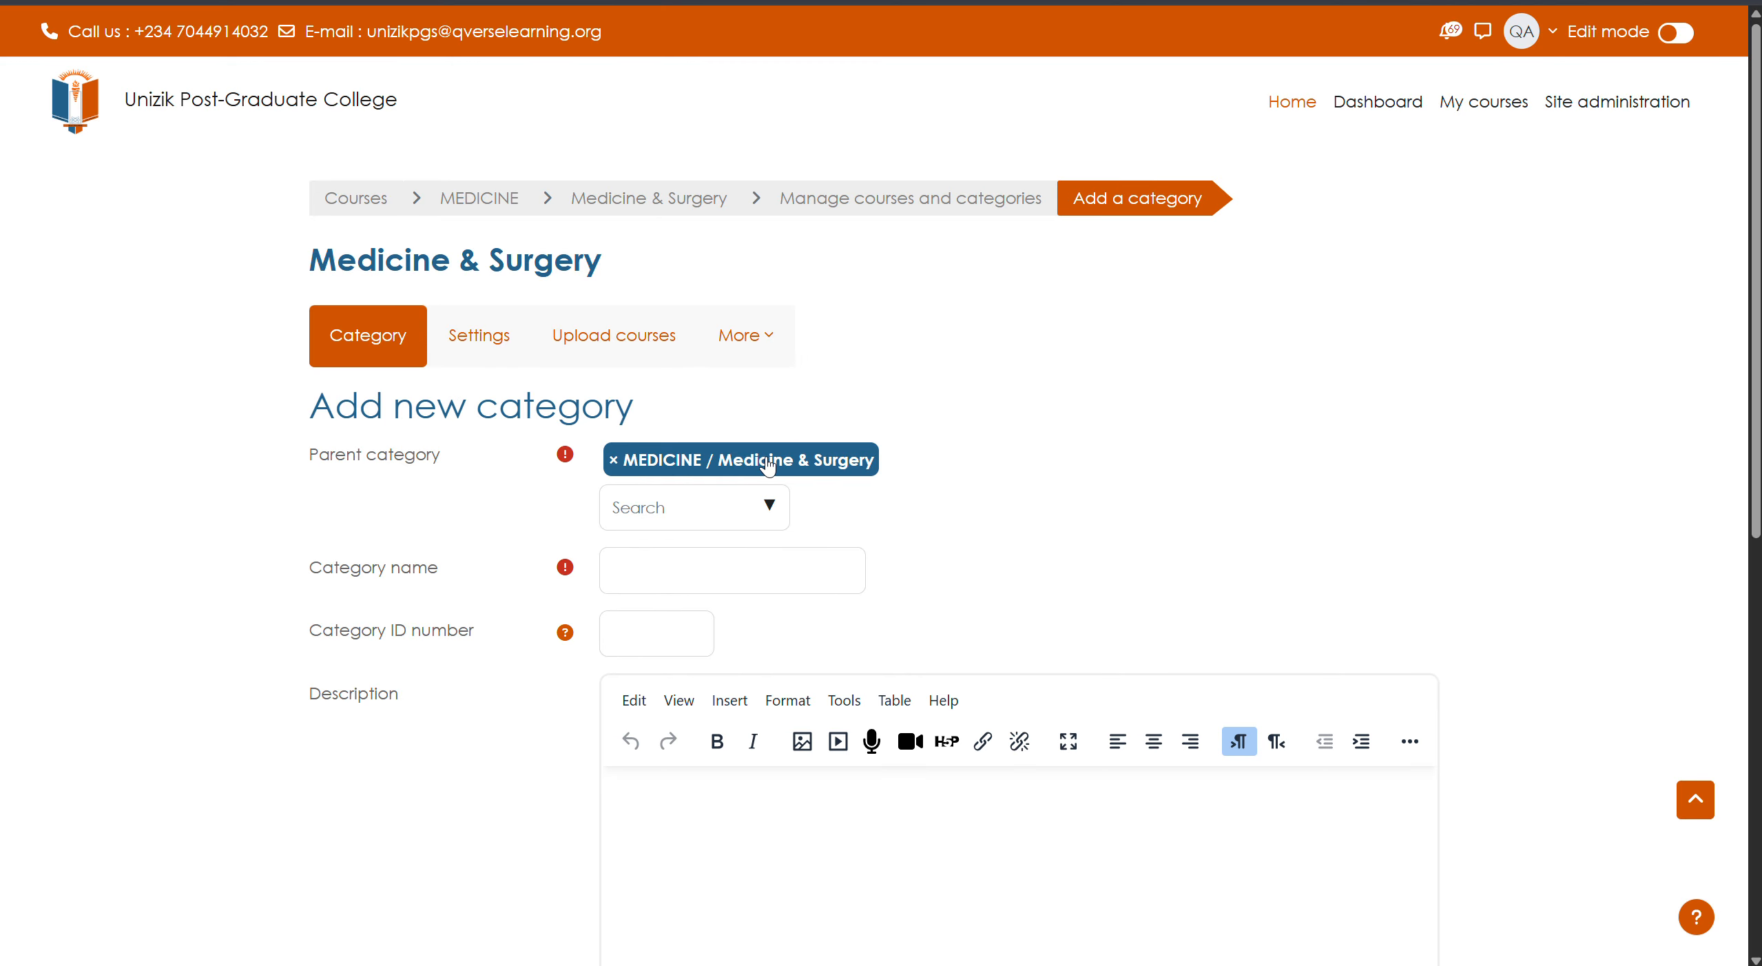
{"action": "left_click", "coordinate": [680, 558]}
{"action": "type", "text": "MSc."}
{"action": "scroll", "coordinate": [532, 653], "scroll_direction": "down", "scroll_amount": 9}
{"action": "left_click", "coordinate": [680, 451]}
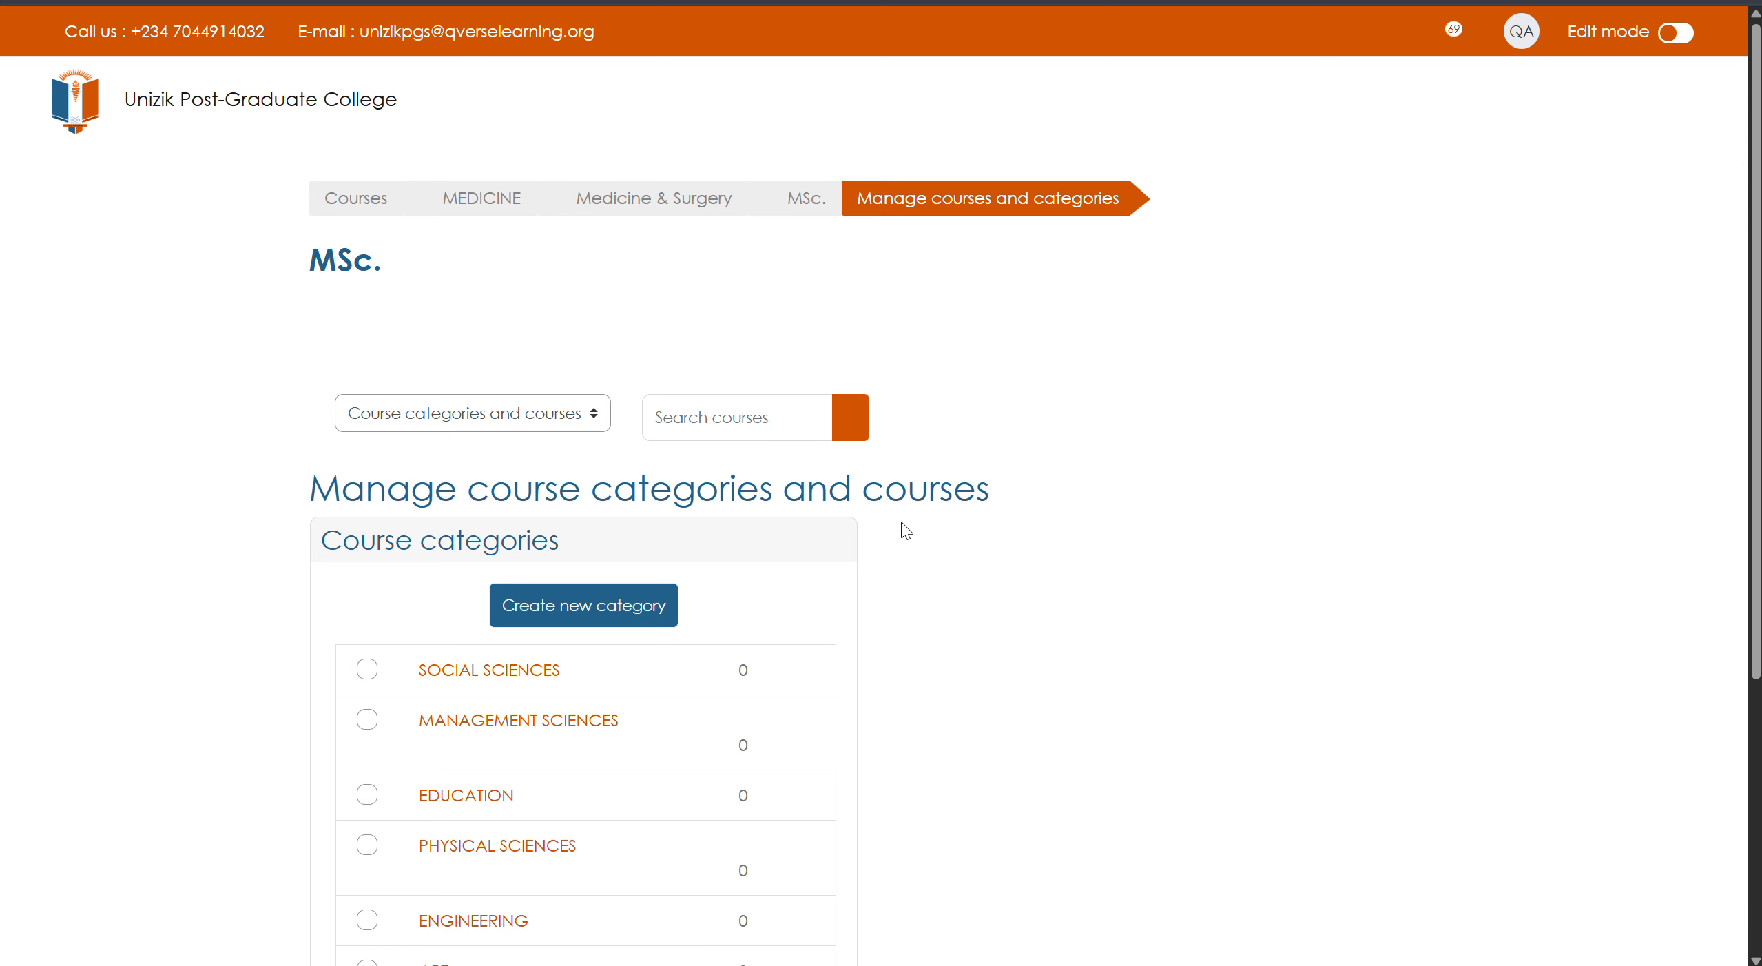
{"action": "scroll", "coordinate": [661, 706], "scroll_direction": "down", "scroll_amount": 6}
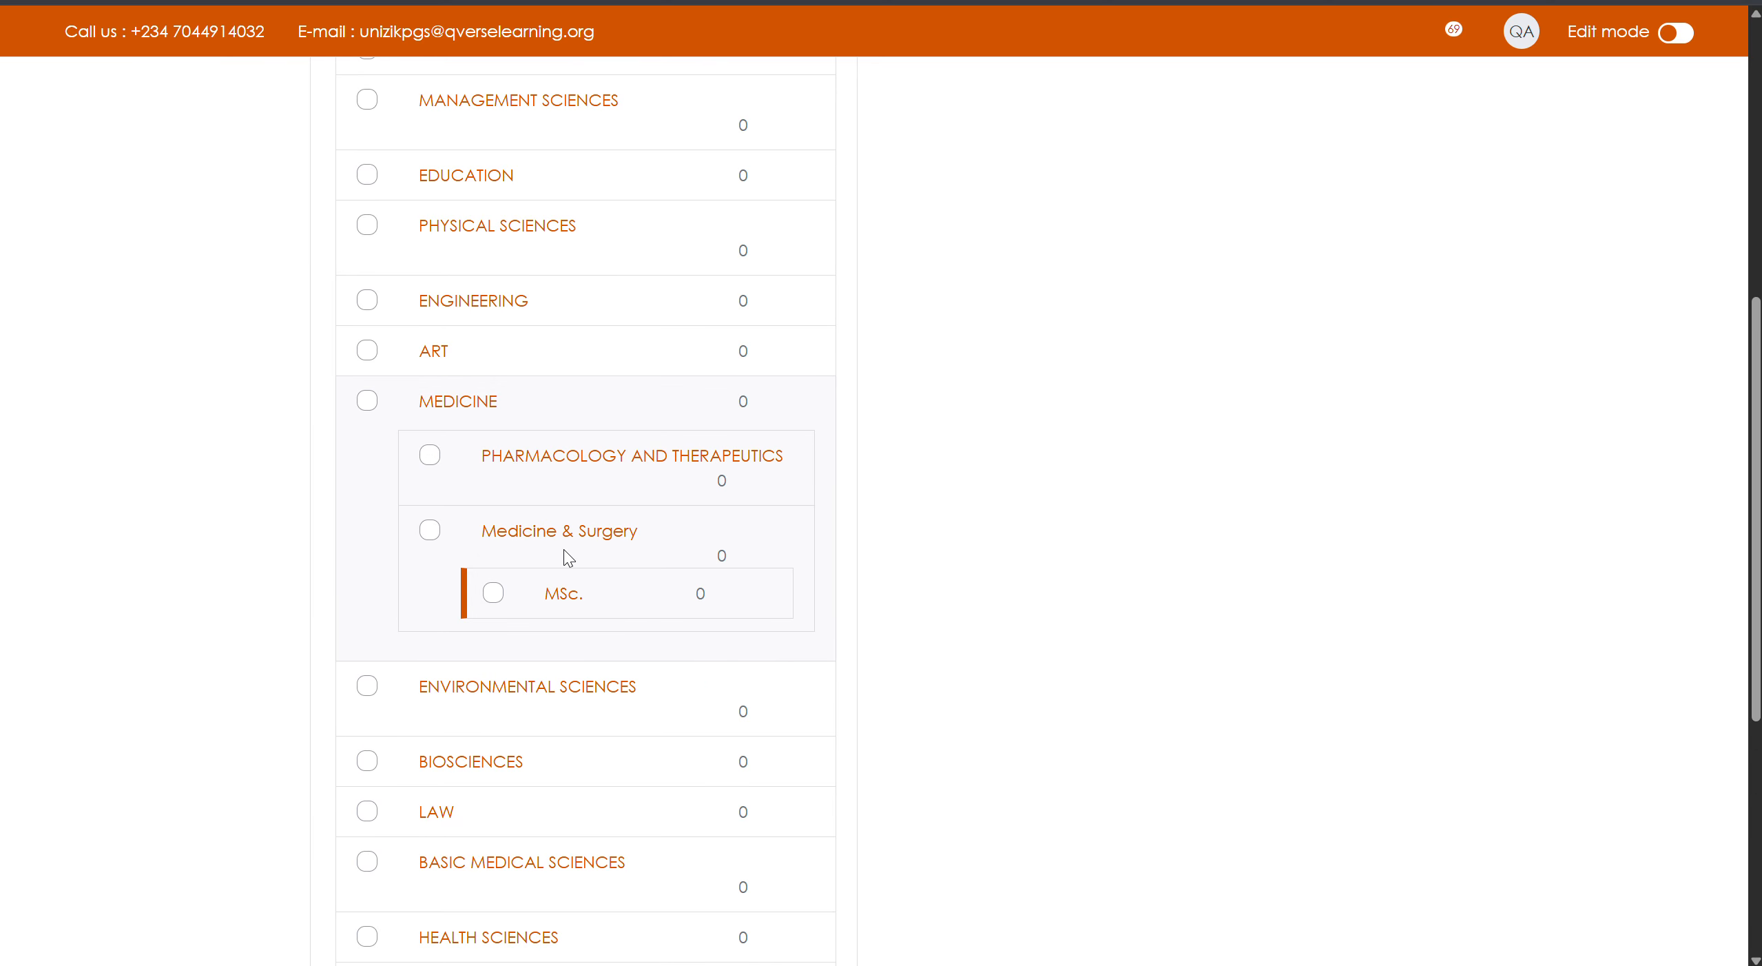
{"action": "scroll", "coordinate": [560, 523], "scroll_direction": "up", "scroll_amount": 6}
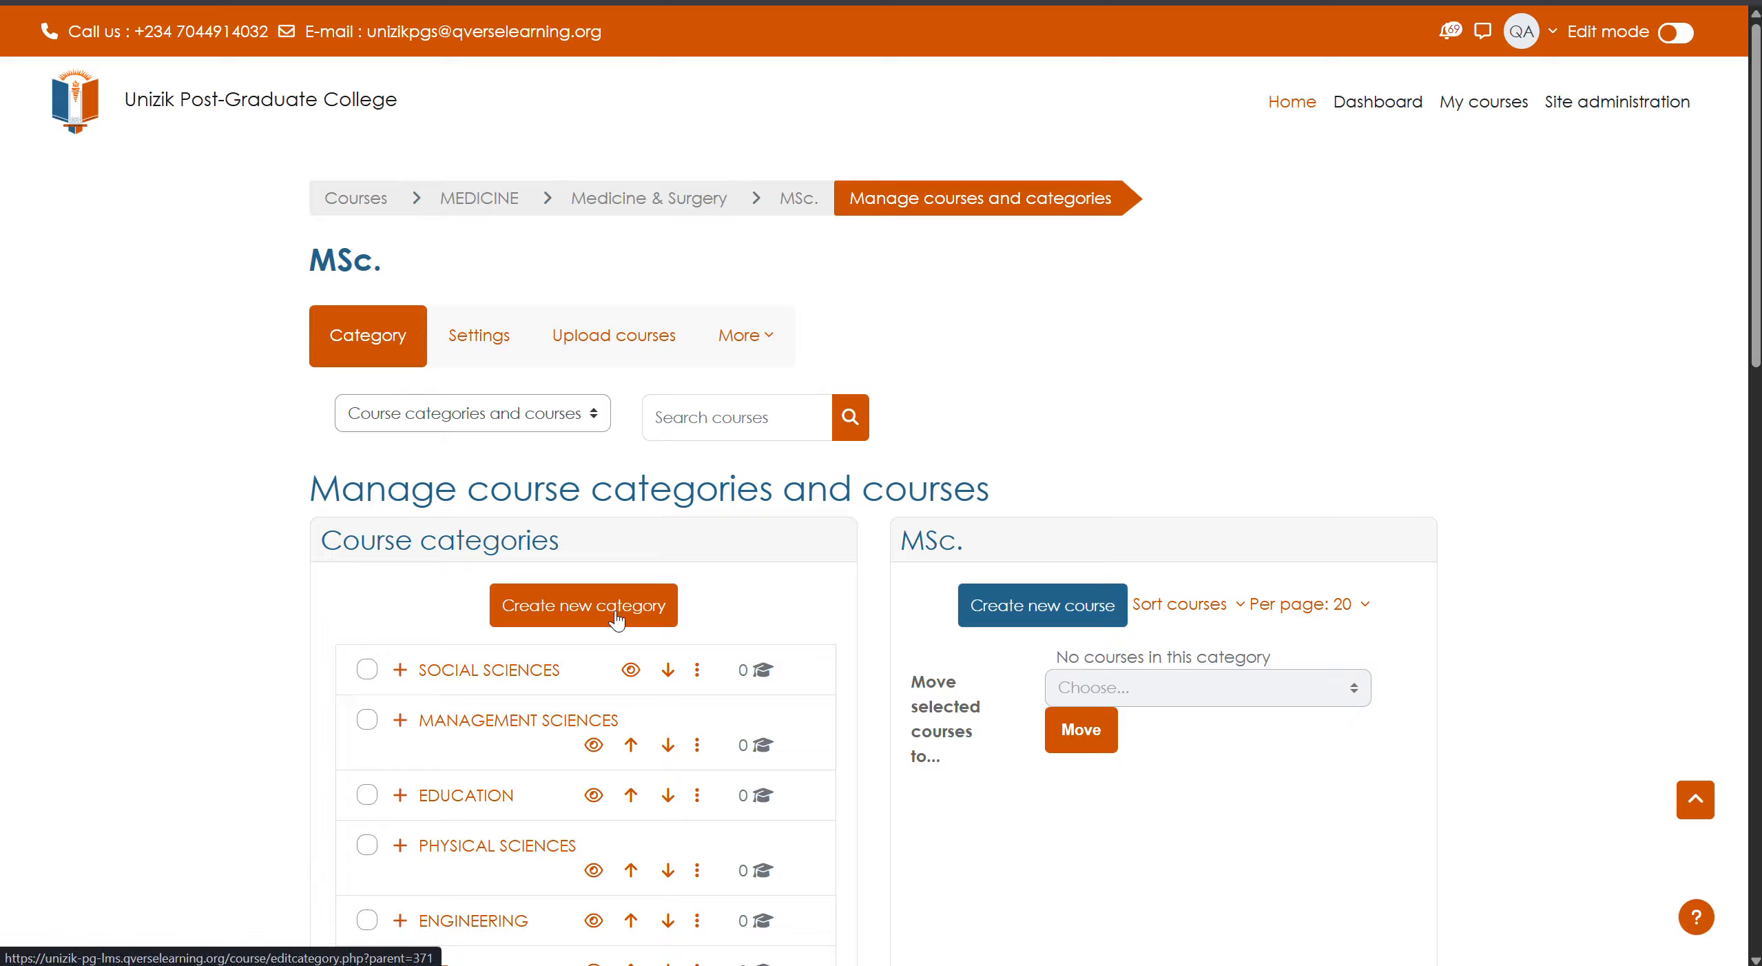
- Start another new category with MEDICINE / Medicine & Surgery as its parent
{"action": "left_click", "coordinate": [669, 607]}
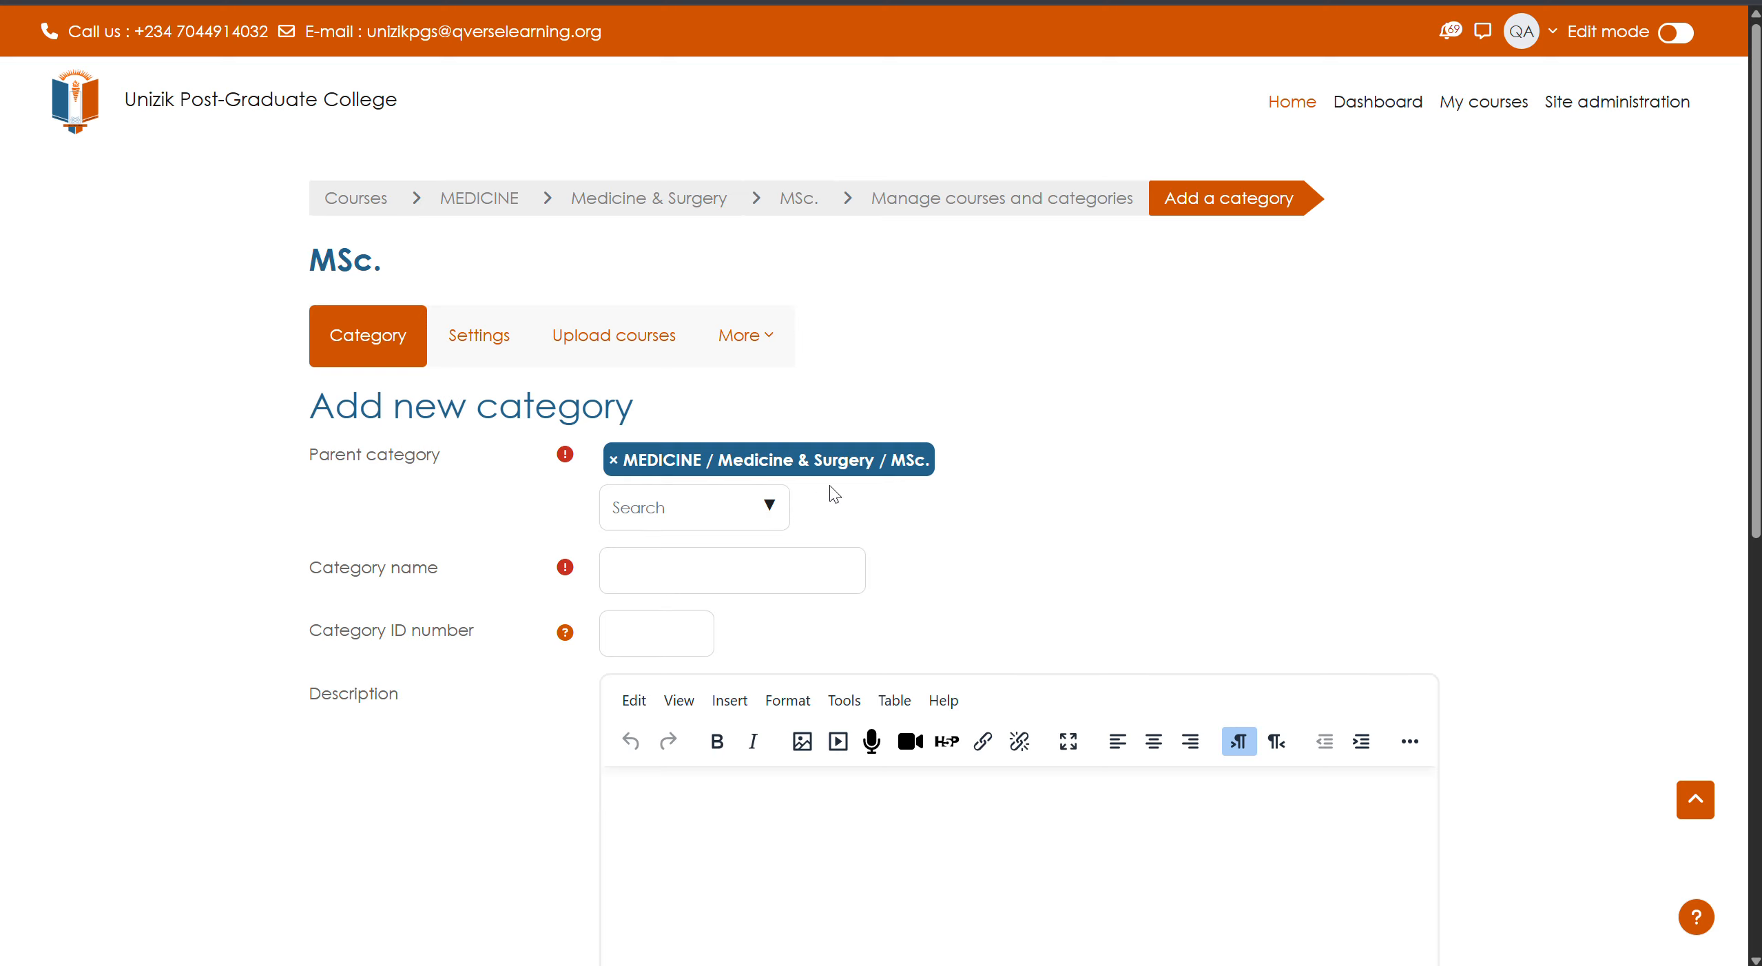
{"action": "left_click", "coordinate": [764, 511]}
{"action": "scroll", "coordinate": [827, 748], "scroll_direction": "down", "scroll_amount": 5}
{"action": "scroll", "coordinate": [827, 749], "scroll_direction": "down", "scroll_amount": 15}
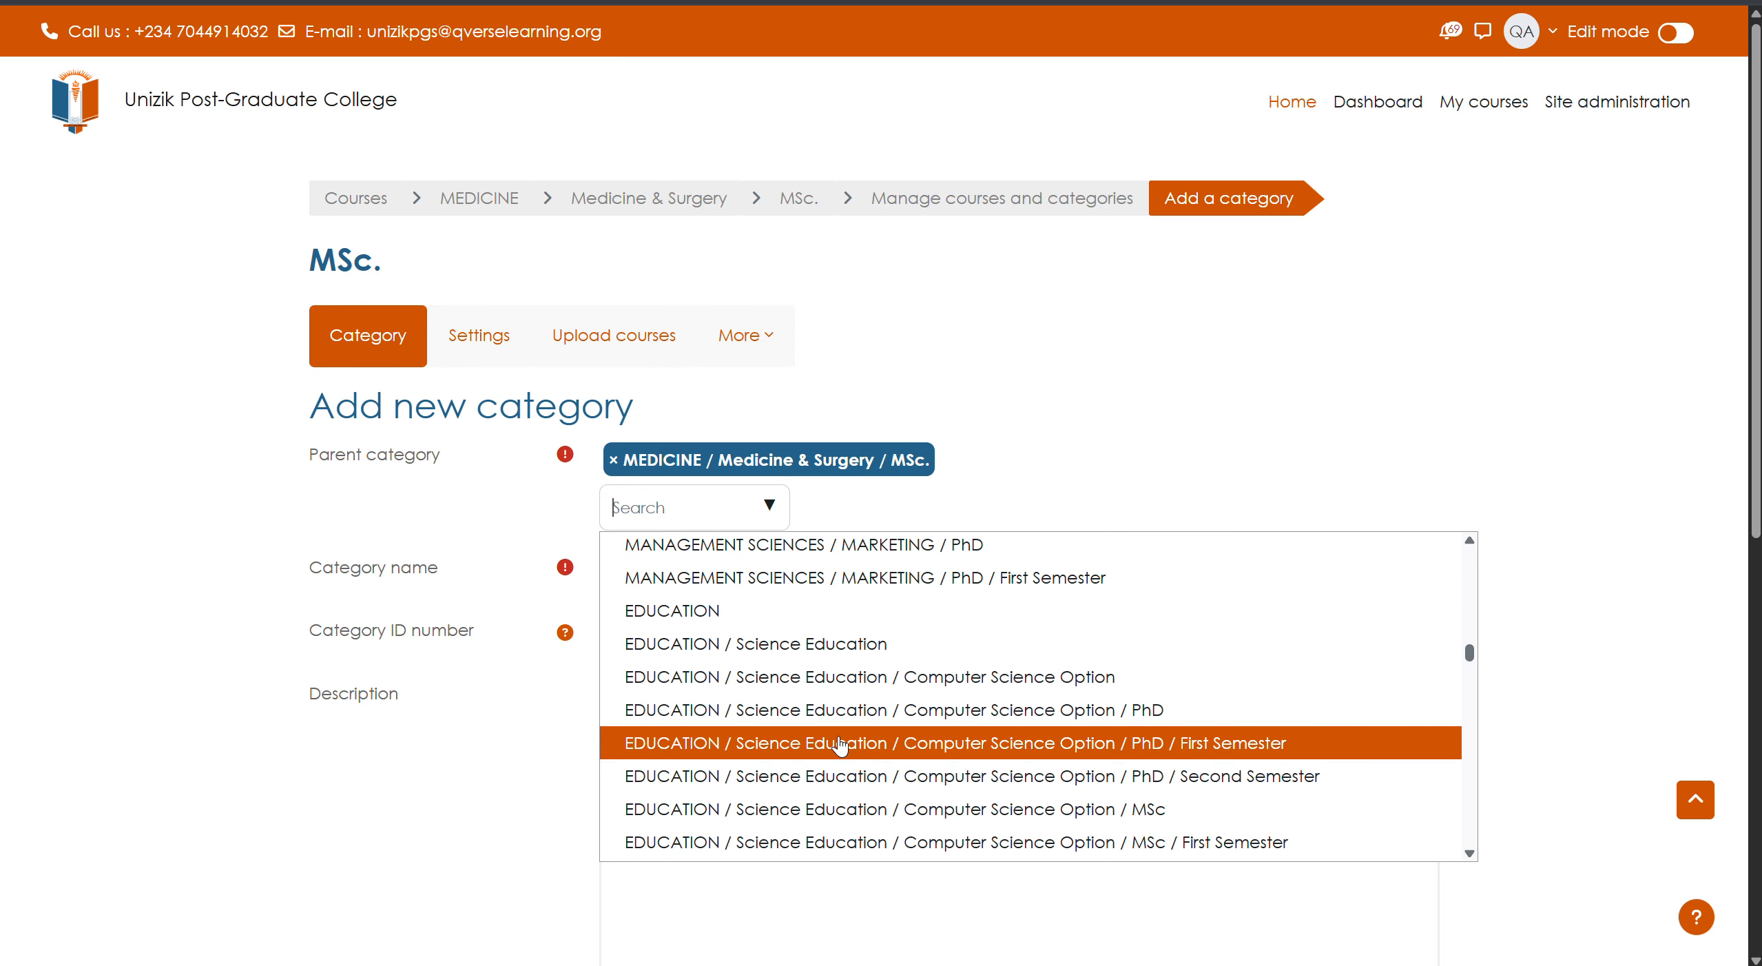
{"action": "scroll", "coordinate": [830, 740], "scroll_direction": "down", "scroll_amount": 15}
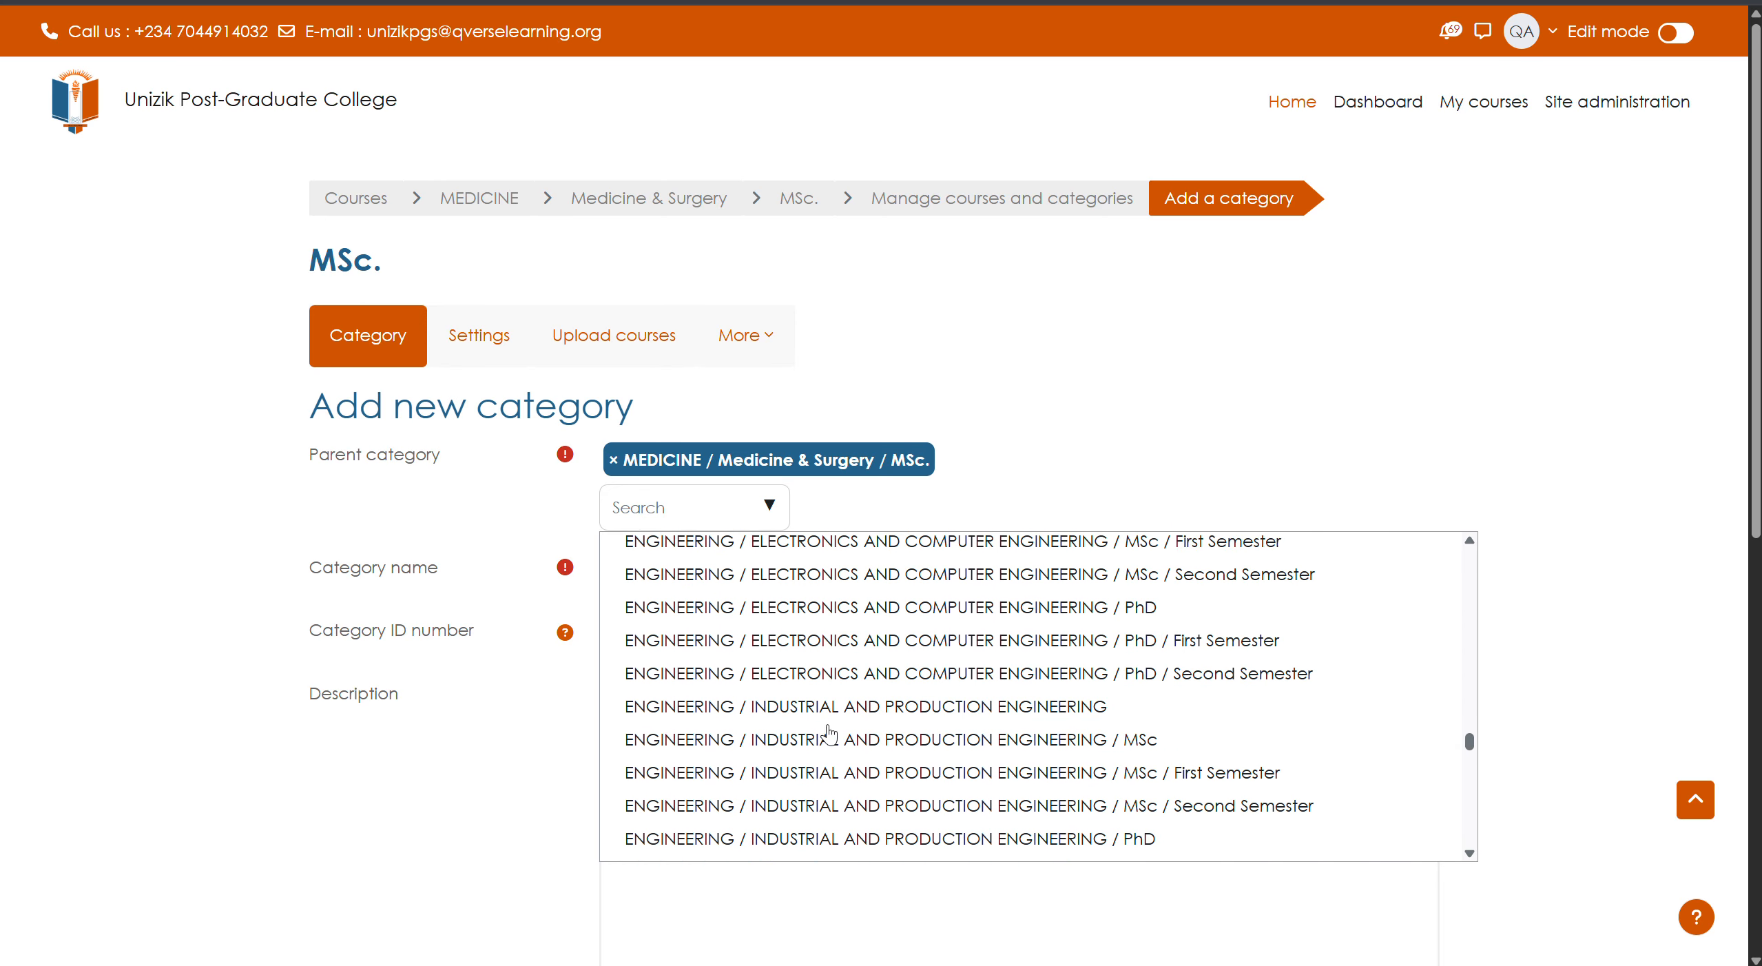
{"action": "scroll", "coordinate": [823, 736], "scroll_direction": "down", "scroll_amount": 5}
{"action": "scroll", "coordinate": [823, 736], "scroll_direction": "up", "scroll_amount": 5}
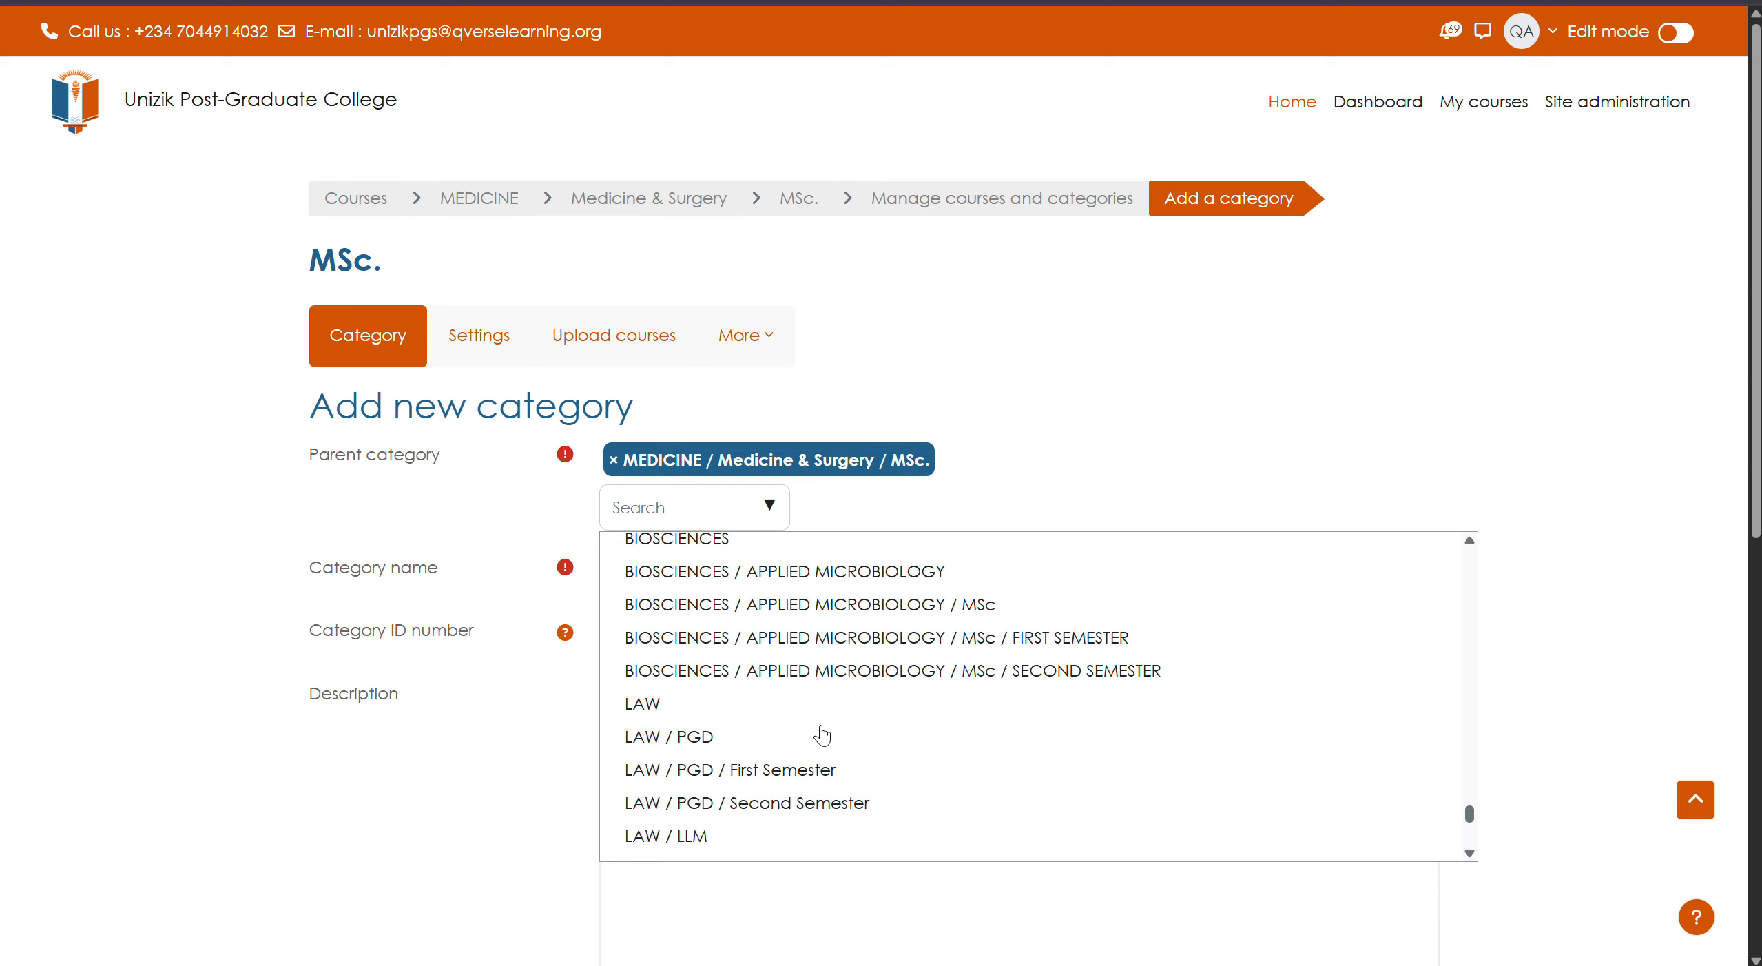
{"action": "scroll", "coordinate": [824, 736], "scroll_direction": "up", "scroll_amount": 3}
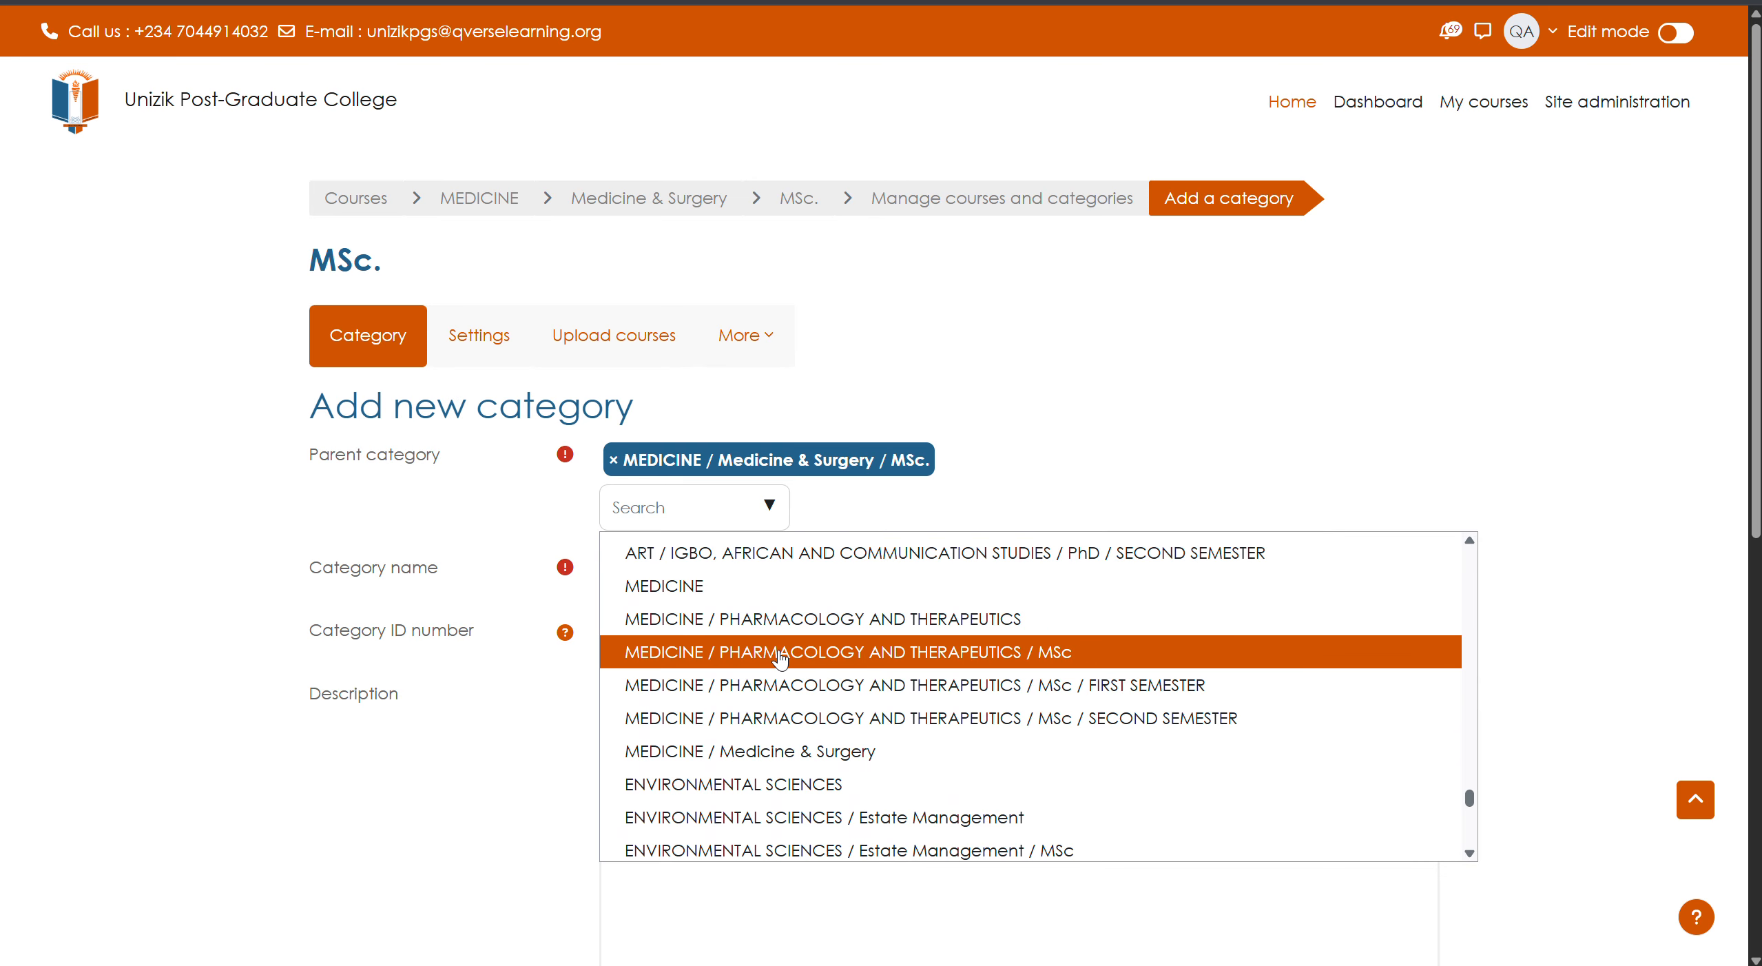
{"action": "left_click", "coordinate": [810, 758]}
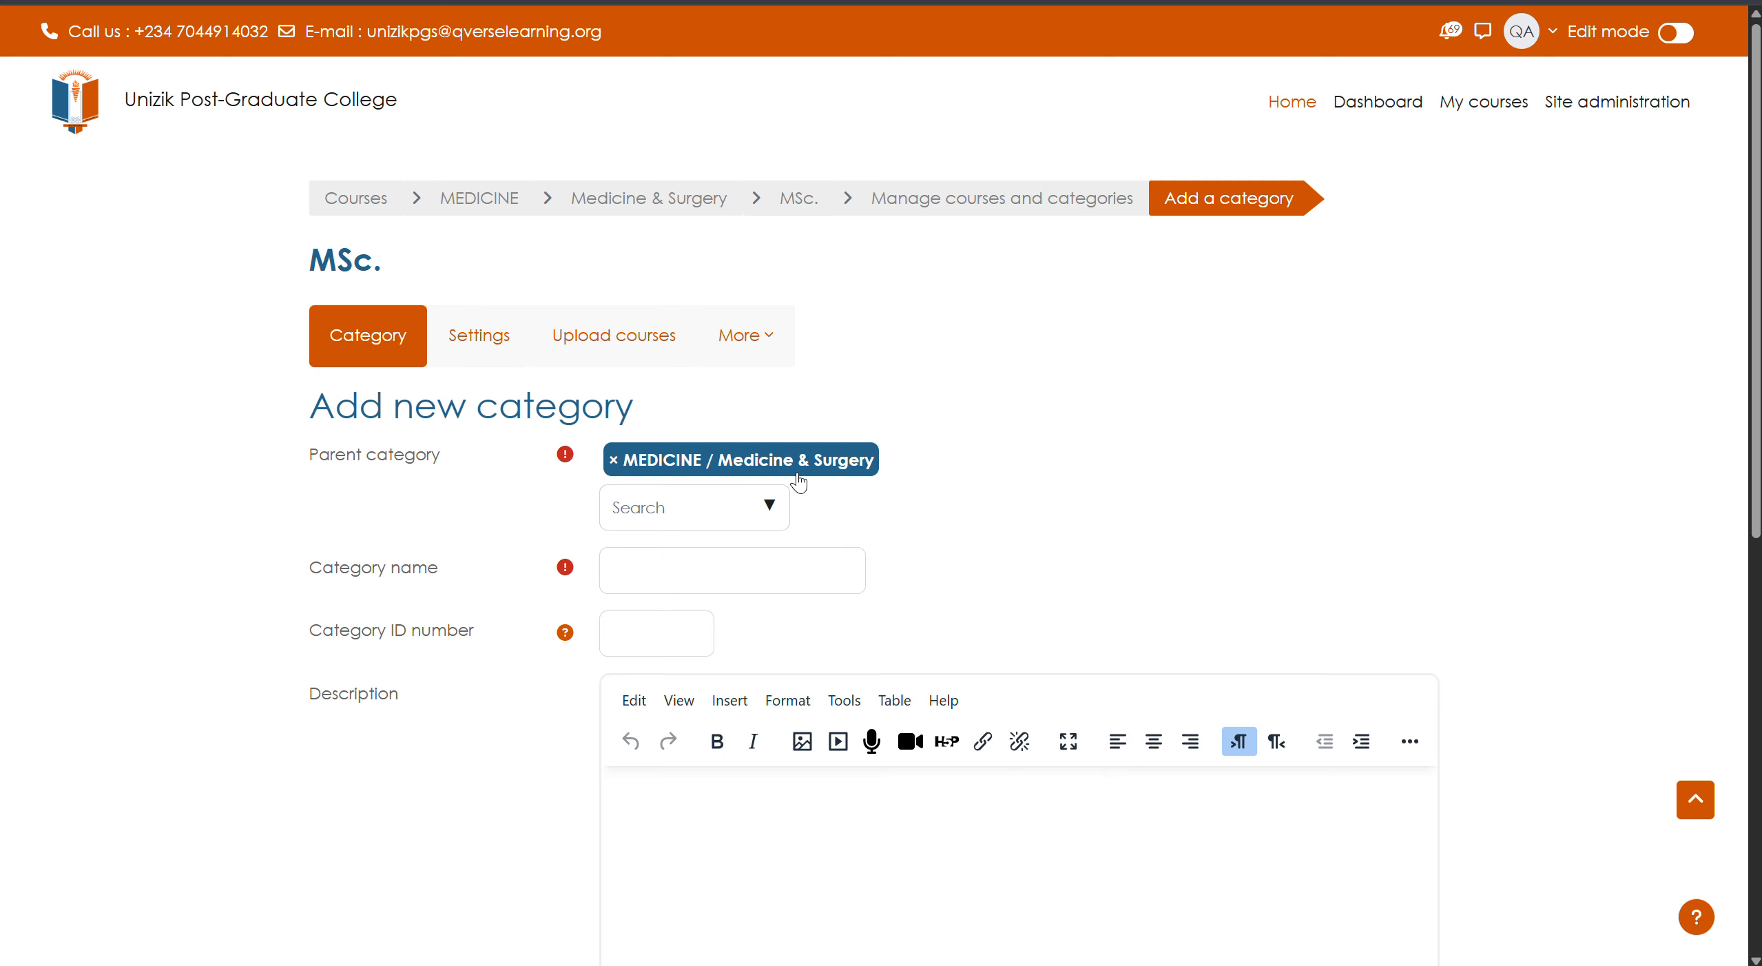
- Name the category 'PhD' and create it
{"action": "left_click", "coordinate": [747, 573]}
{"action": "type", "text": "PhD"}
{"action": "scroll", "coordinate": [405, 634], "scroll_direction": "down", "scroll_amount": 5}
{"action": "left_click", "coordinate": [677, 559]}
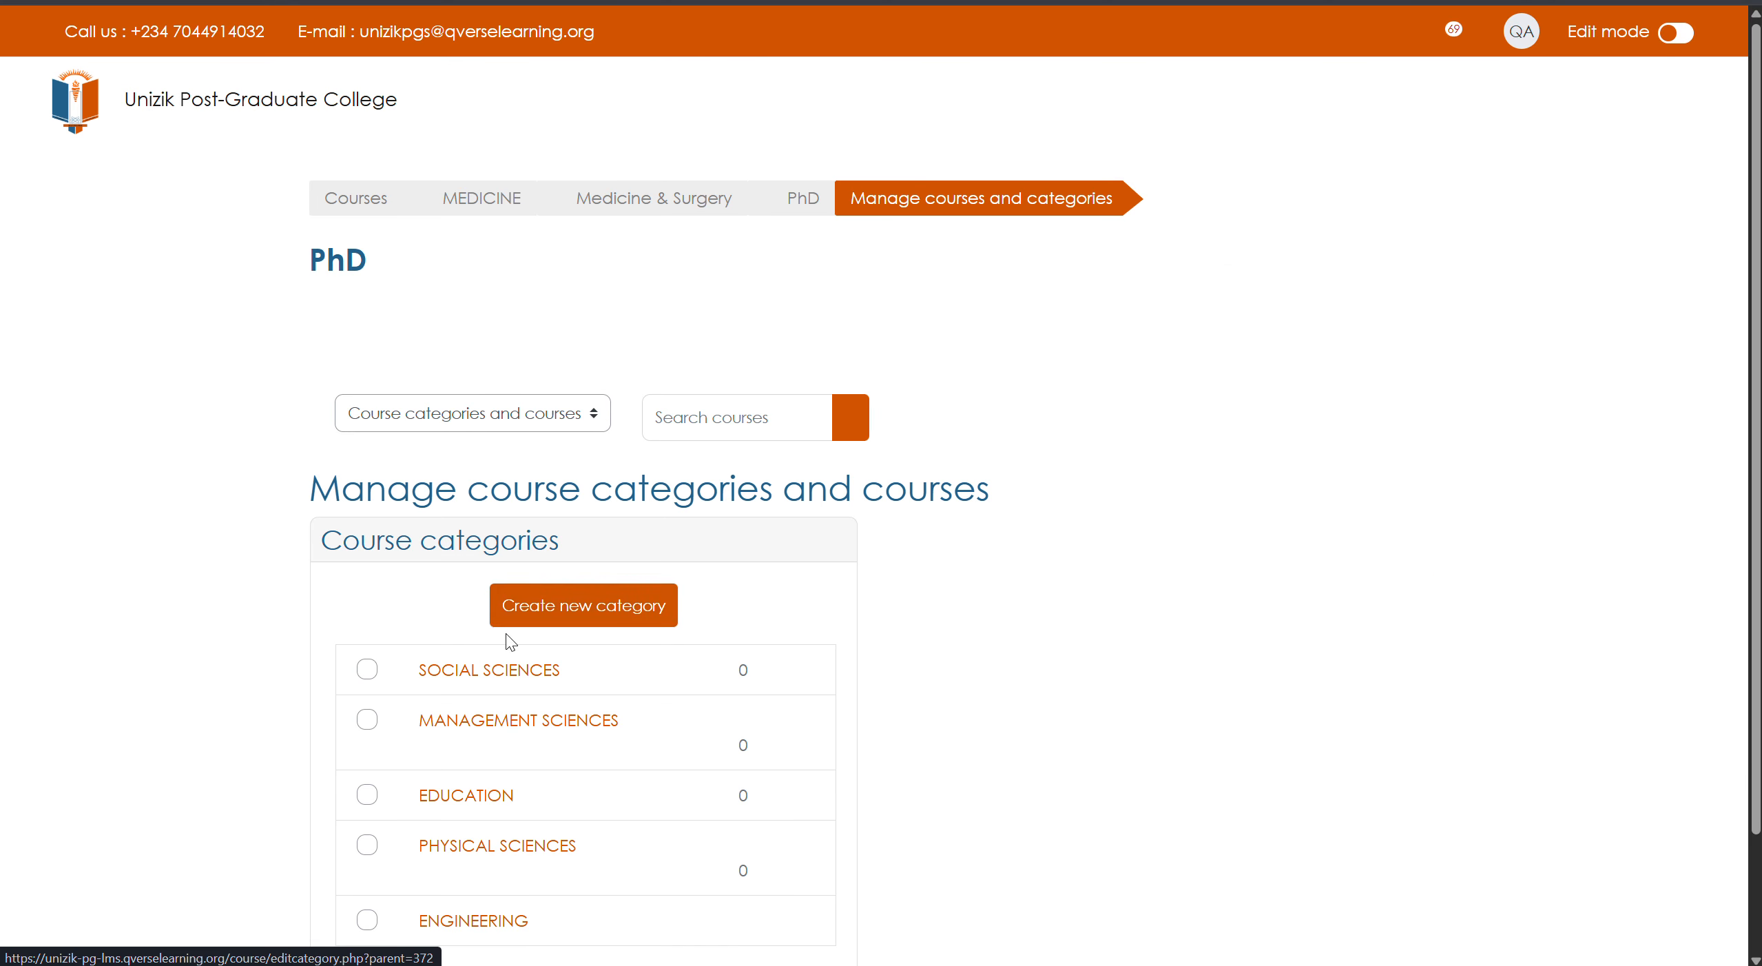
- Check the category list and open a new subcategory to view its courses
{"action": "scroll", "coordinate": [563, 710], "scroll_direction": "down", "scroll_amount": 3}
{"action": "scroll", "coordinate": [561, 713], "scroll_direction": "down", "scroll_amount": 4}
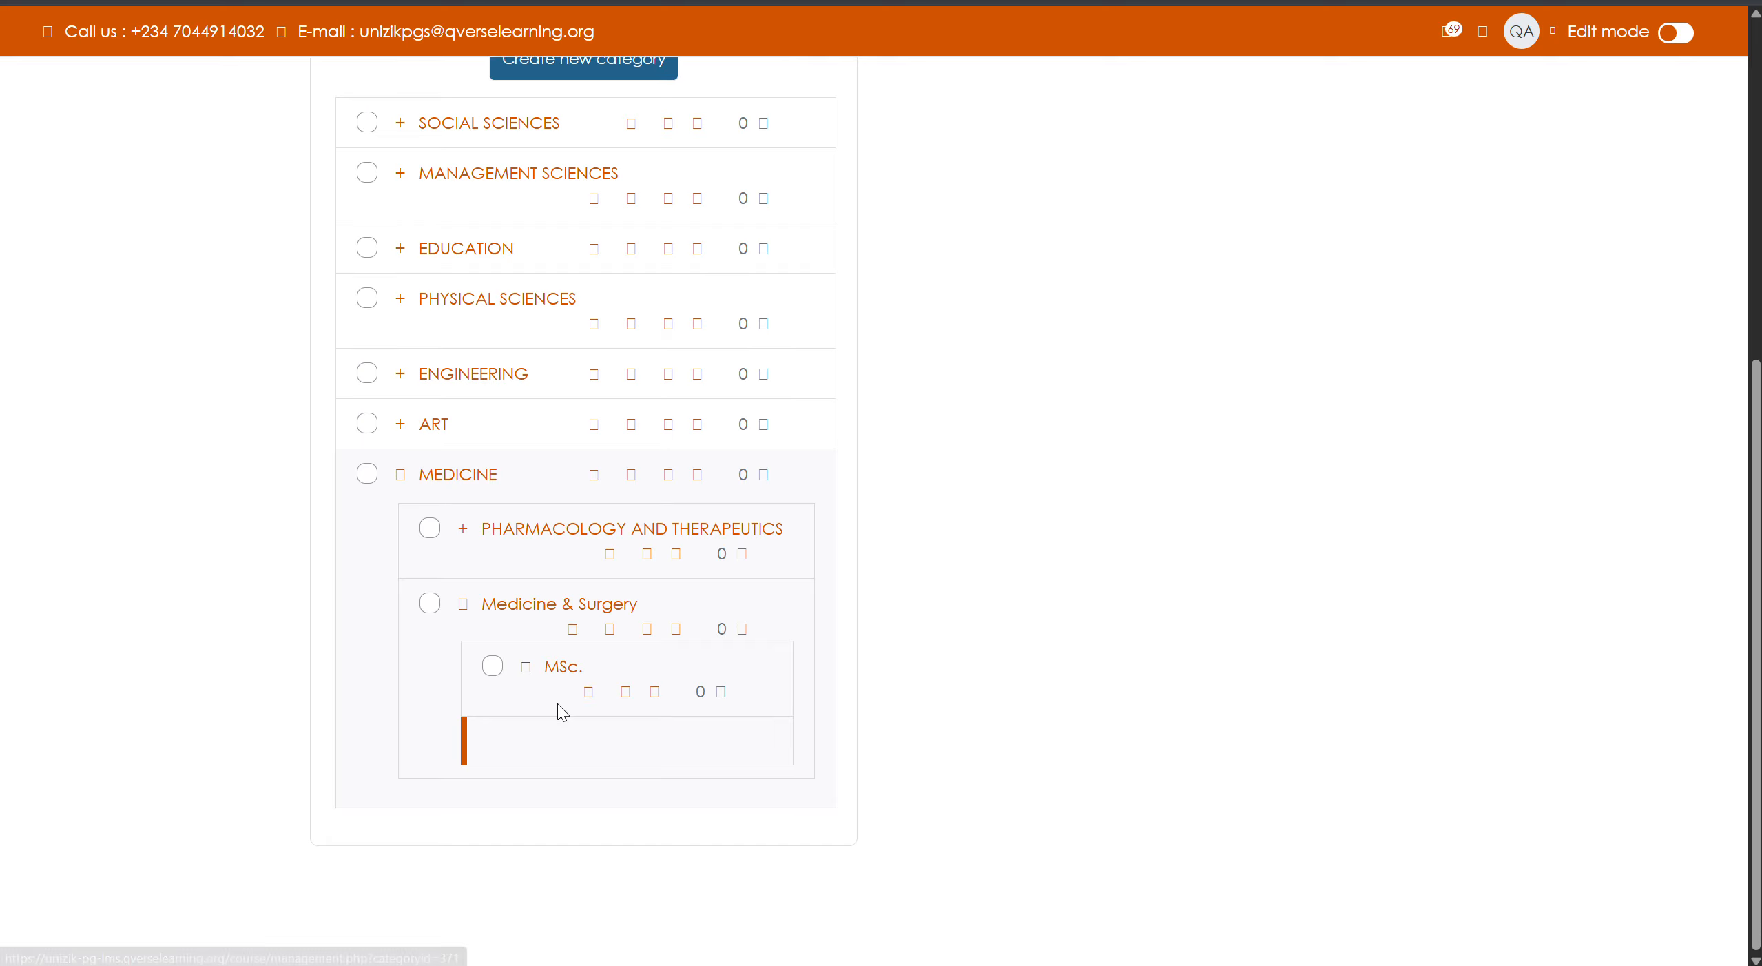
{"action": "left_click", "coordinate": [564, 671]}
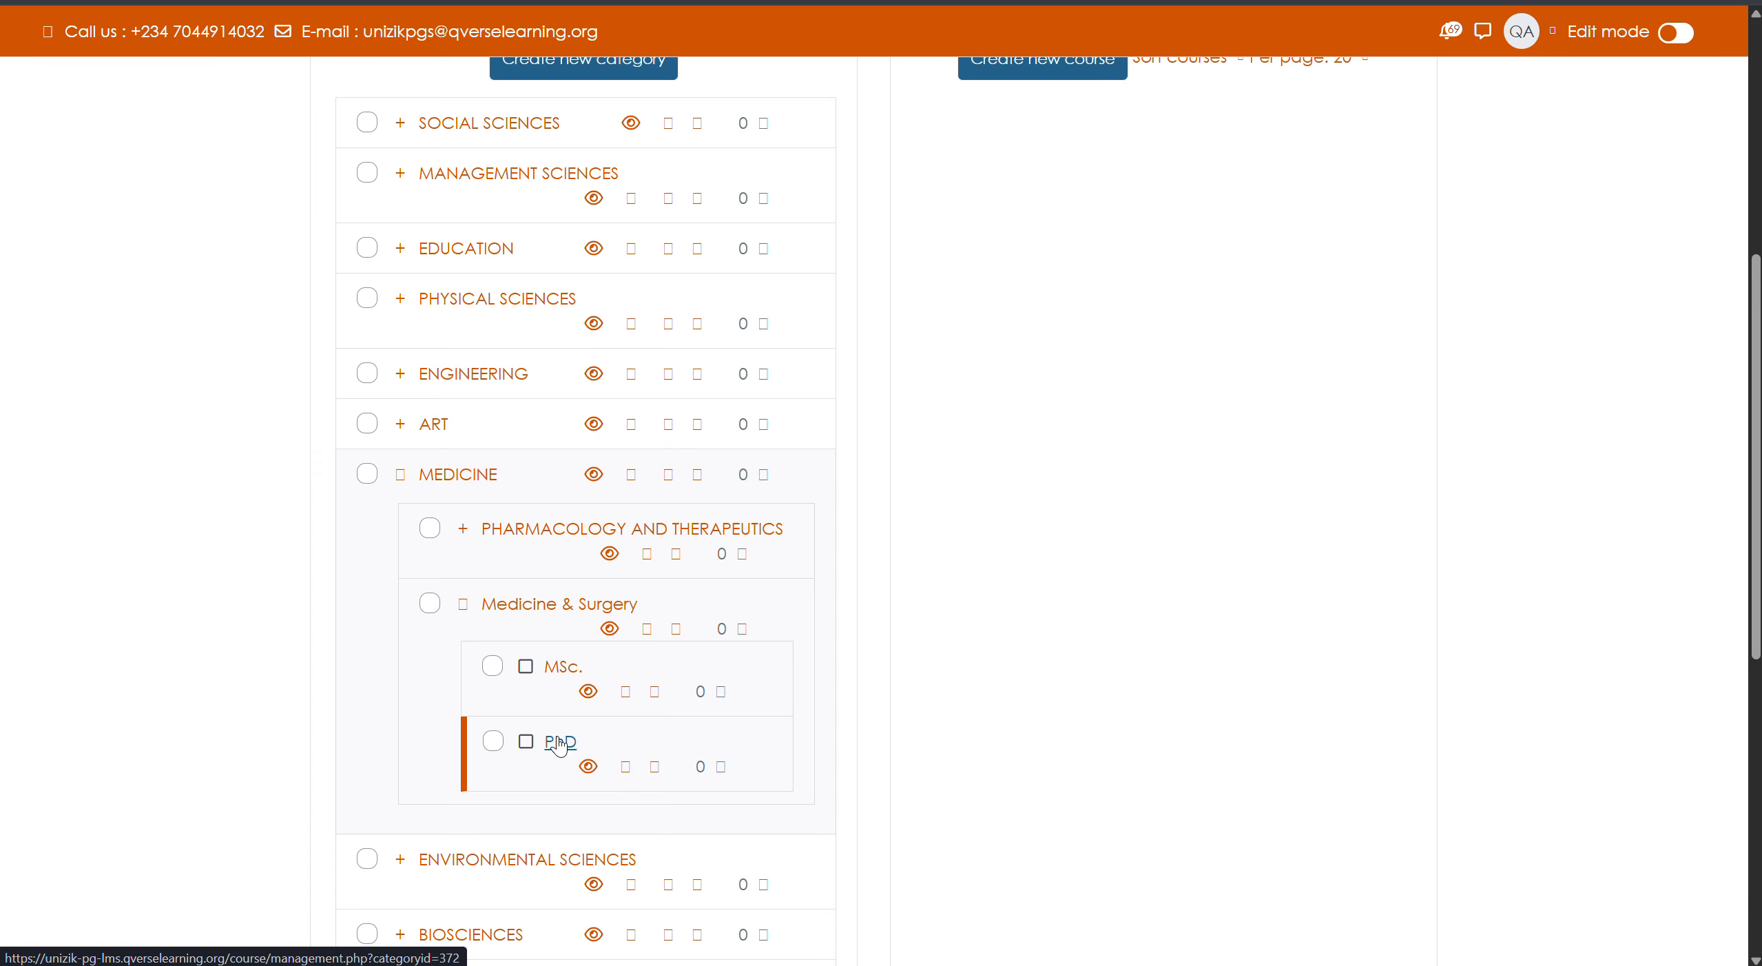
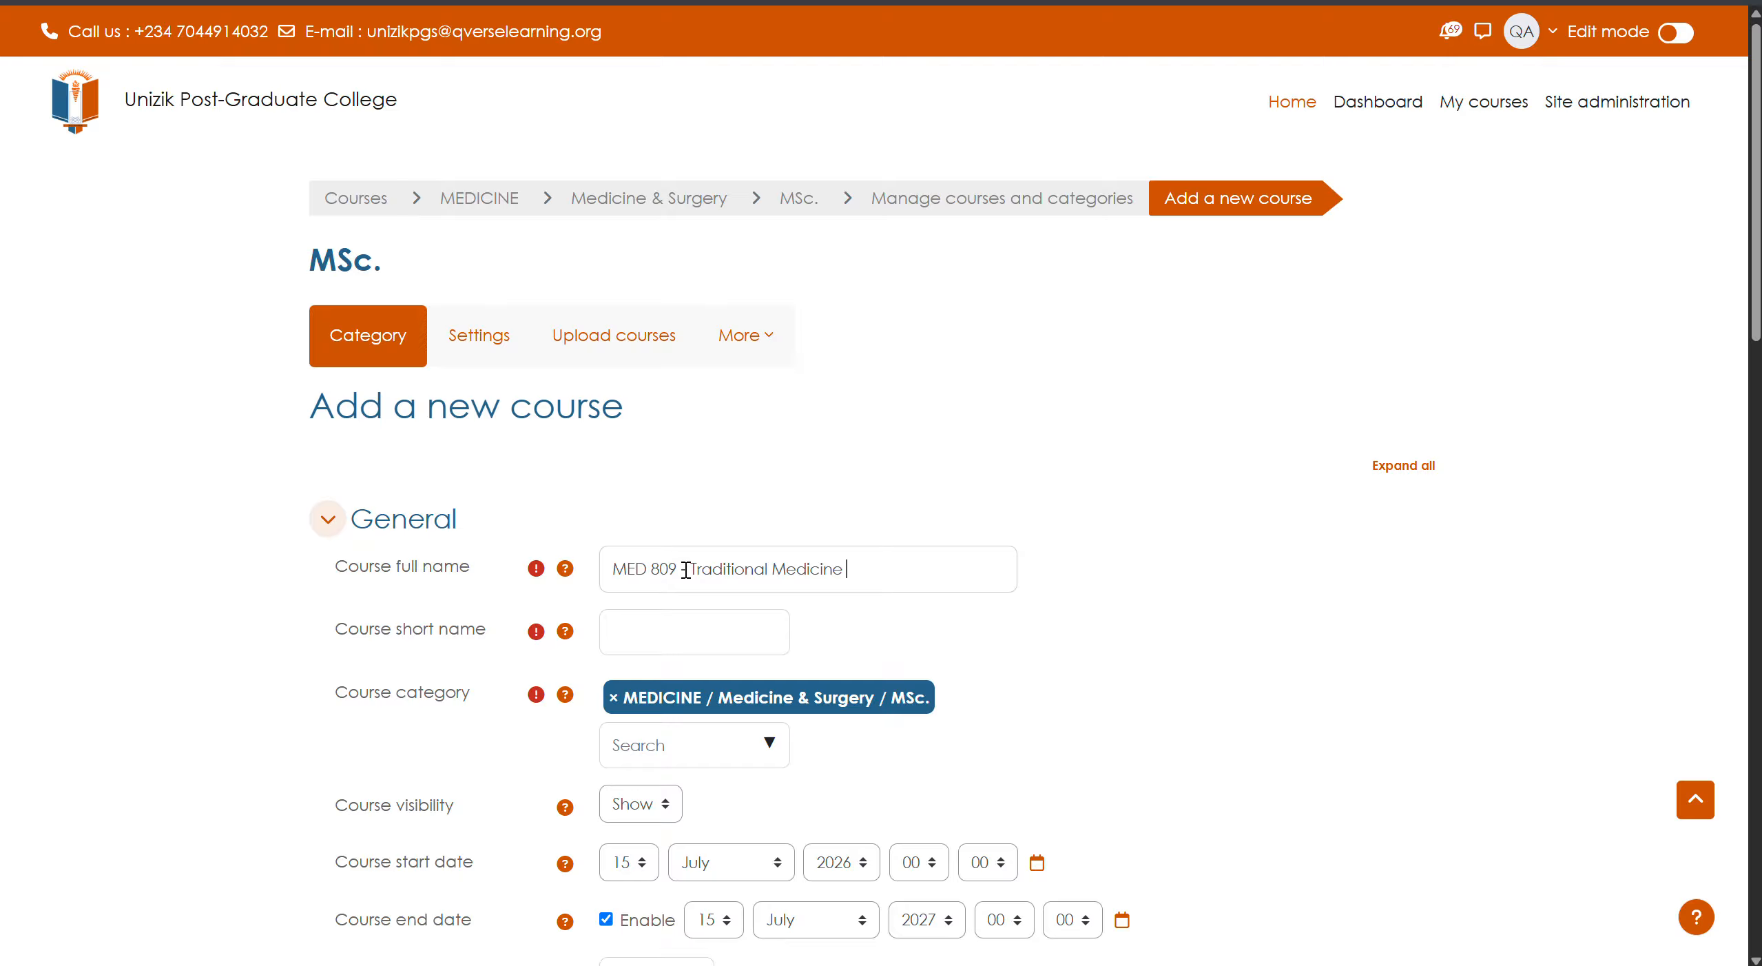
- Complete the course full name as 'MED 809 - Traditional Medicine & Surgery Practices'
{"action": "type", "text": "& S"}
{"action": "type", "text": "urgery P"}
{"action": "type", "text": "a"}
{"action": "type", "text": "rca"}
{"action": "key", "text": "BackSpace"}
{"action": "type", "text": "actices"}
- Copy 'MED 809' from the full name into the Course short name field
{"action": "left_click_drag", "start_coordinate": [676, 570], "coordinate": [615, 574]}
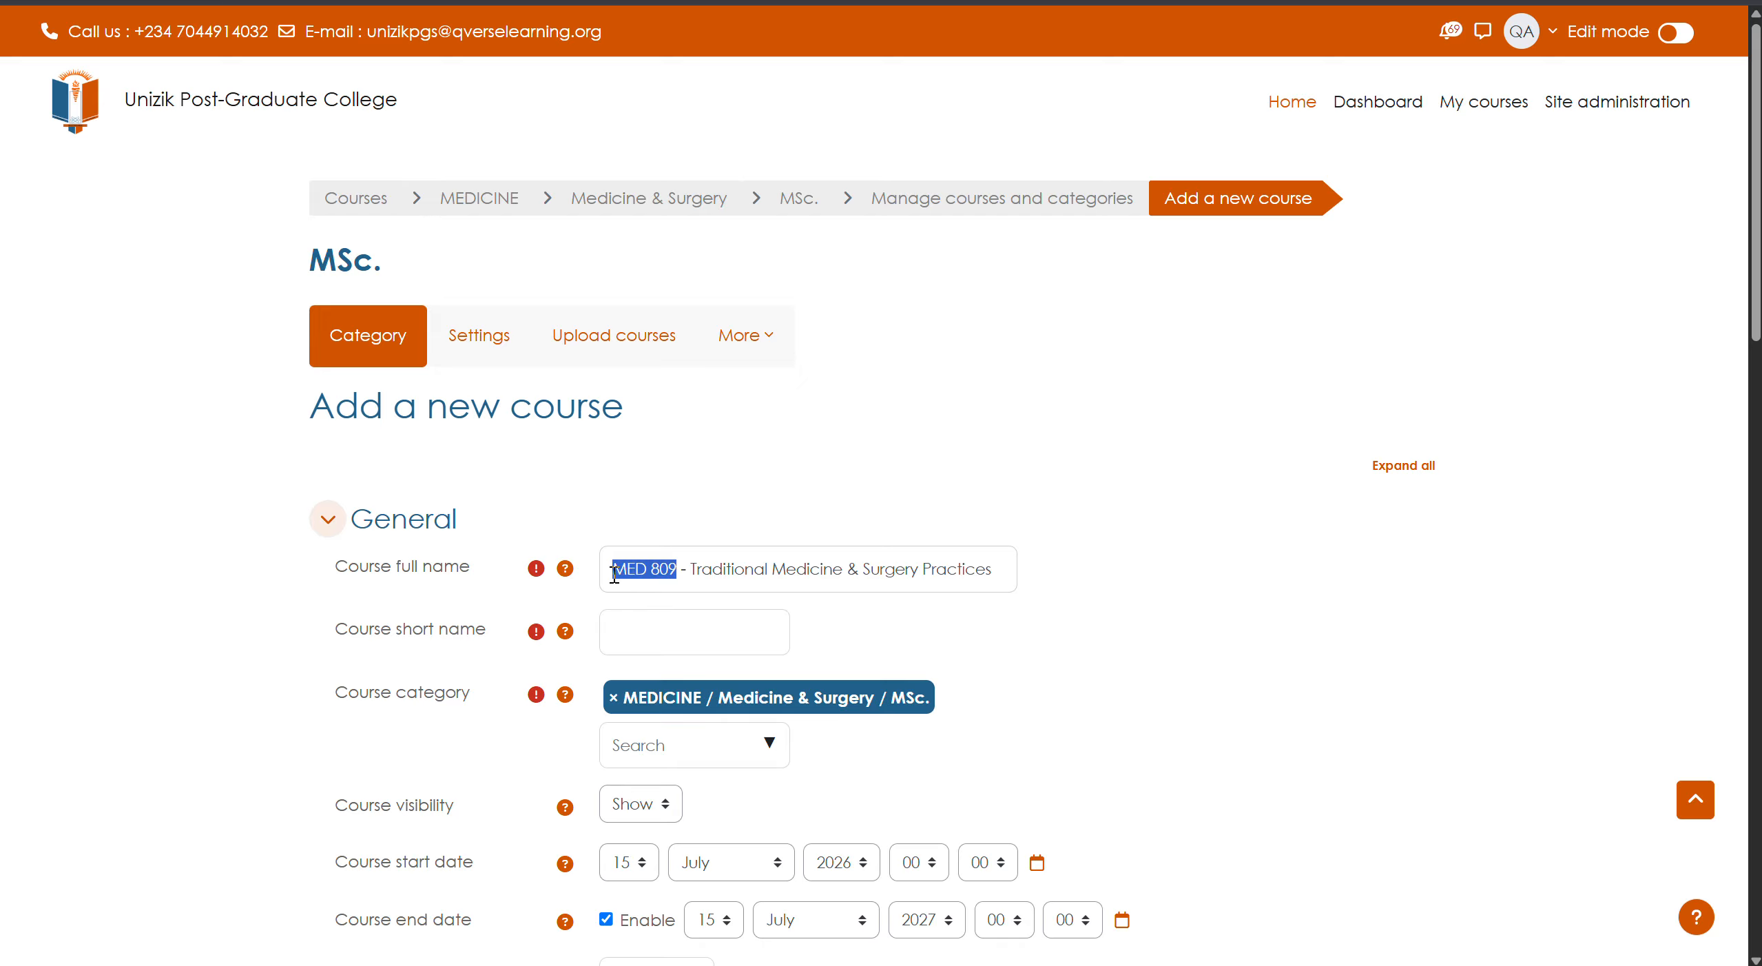
{"action": "key", "text": "ctrl+c"}
{"action": "left_click", "coordinate": [654, 632]}
{"action": "key", "text": "ctrl+v"}
- Set the course start day to 14 (14 July 2026) and disable the course end date
{"action": "scroll", "coordinate": [1061, 662], "scroll_direction": "down", "scroll_amount": 5}
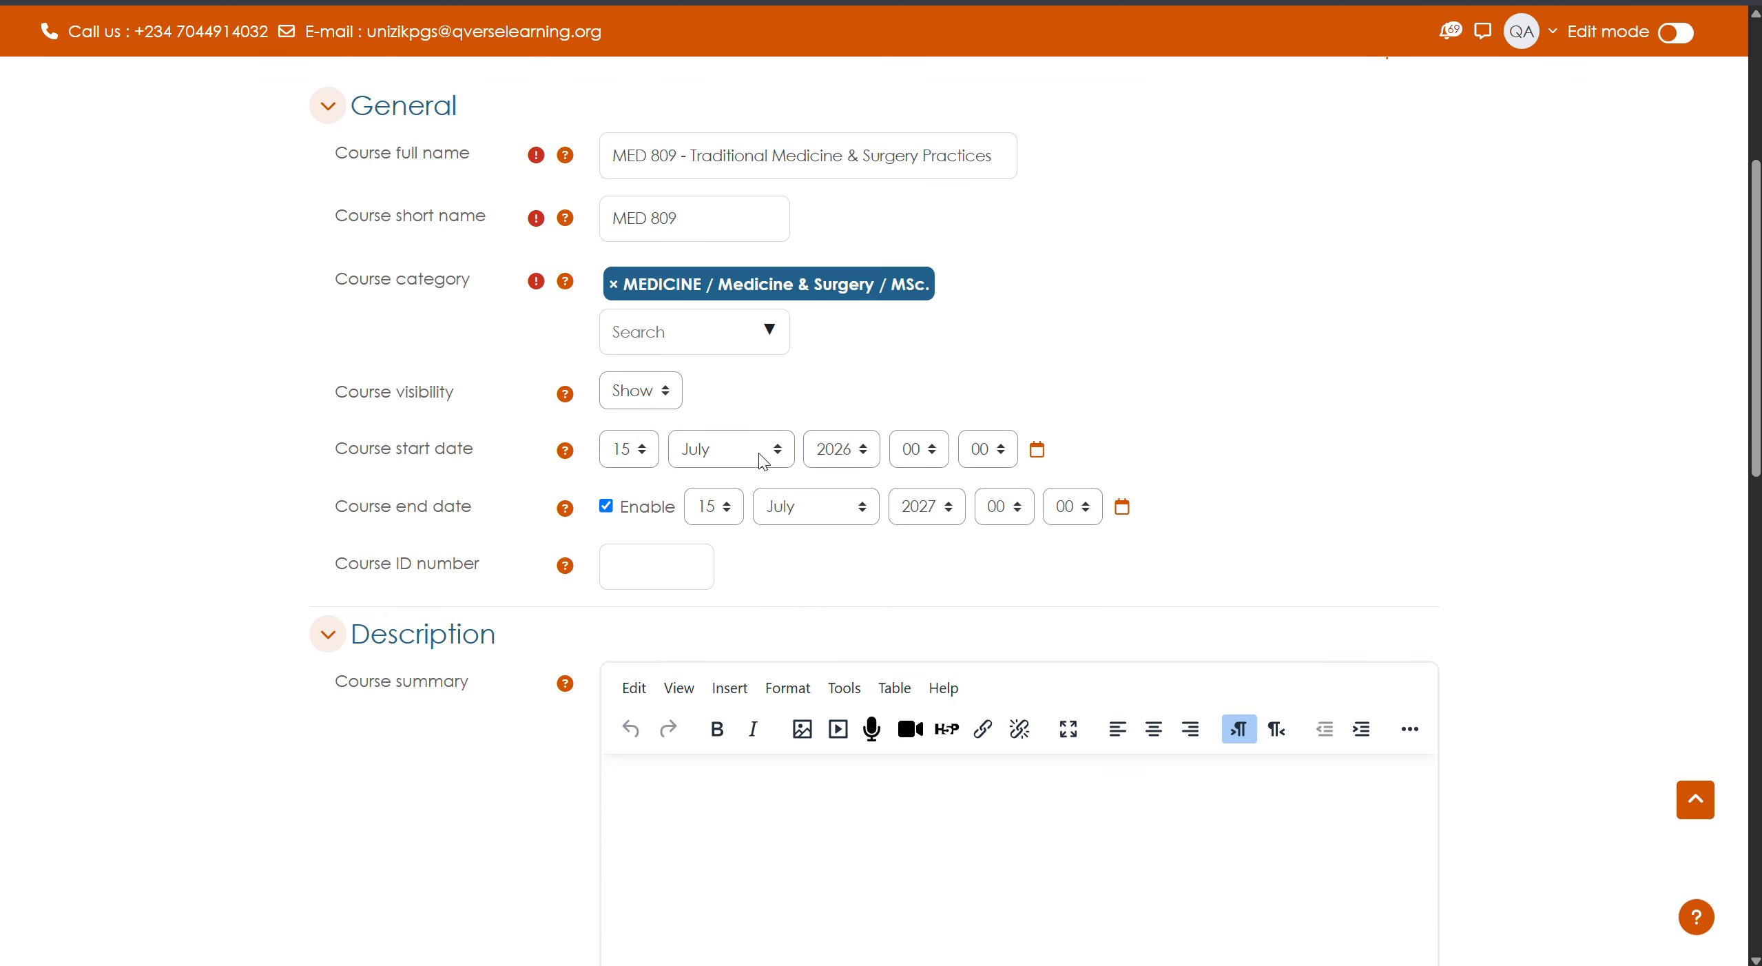
{"action": "left_click", "coordinate": [637, 455]}
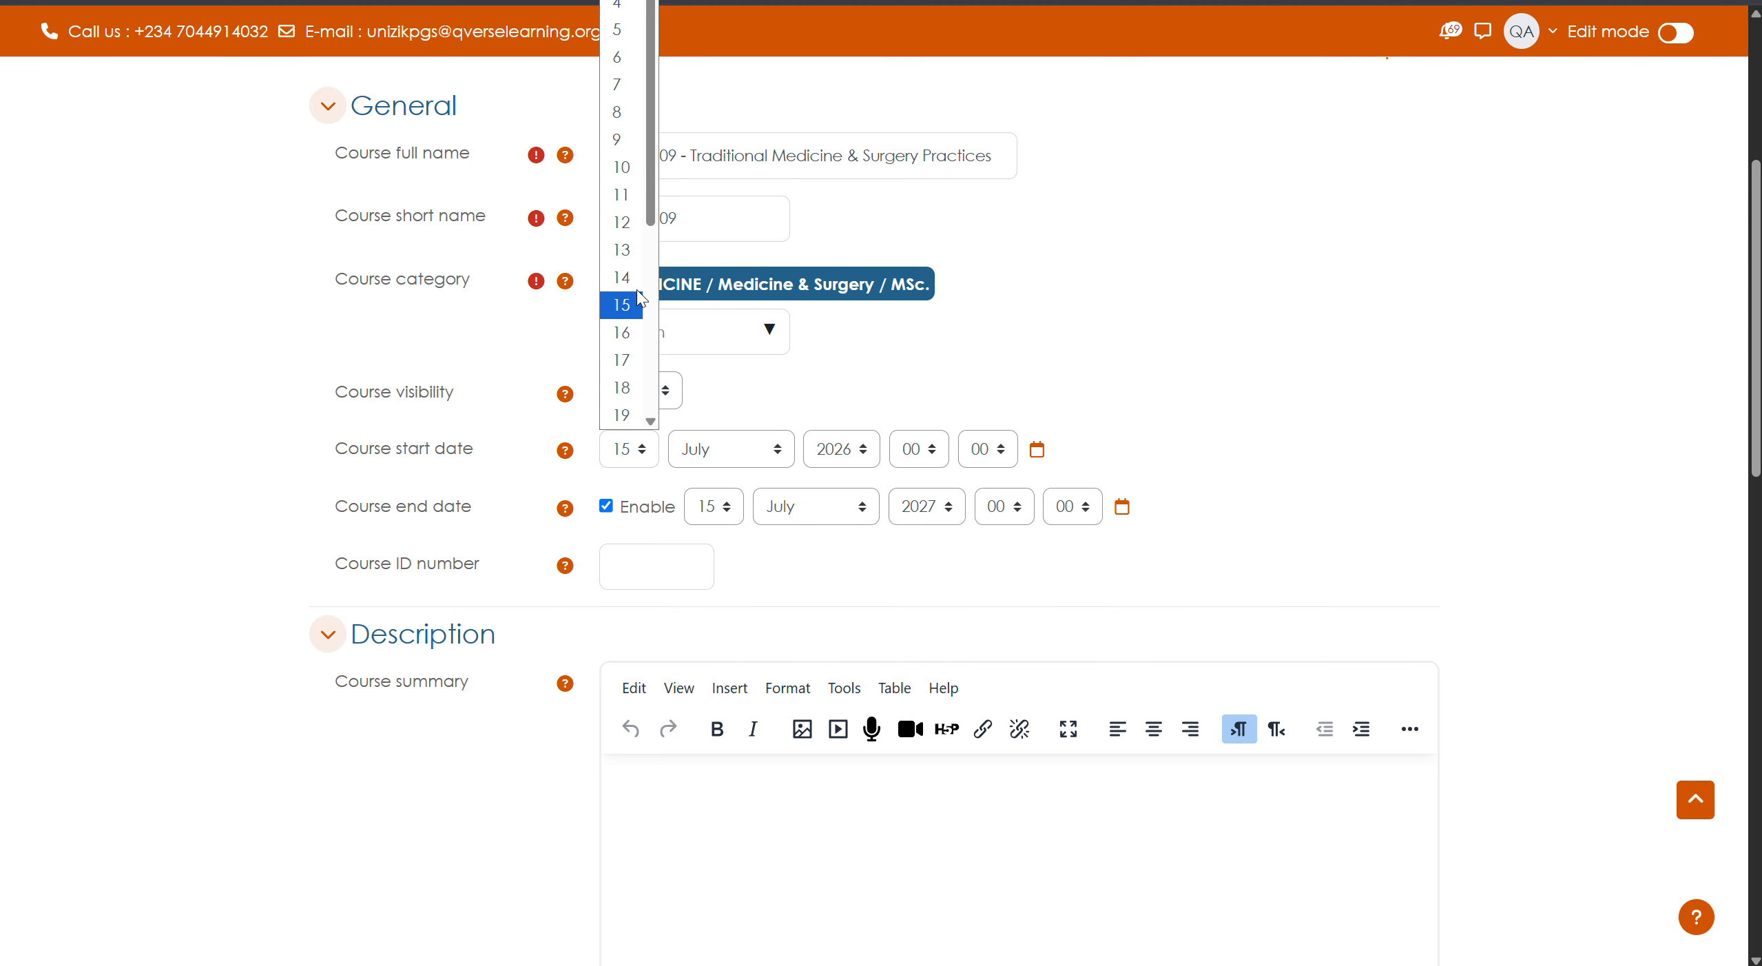
{"action": "left_click", "coordinate": [629, 280]}
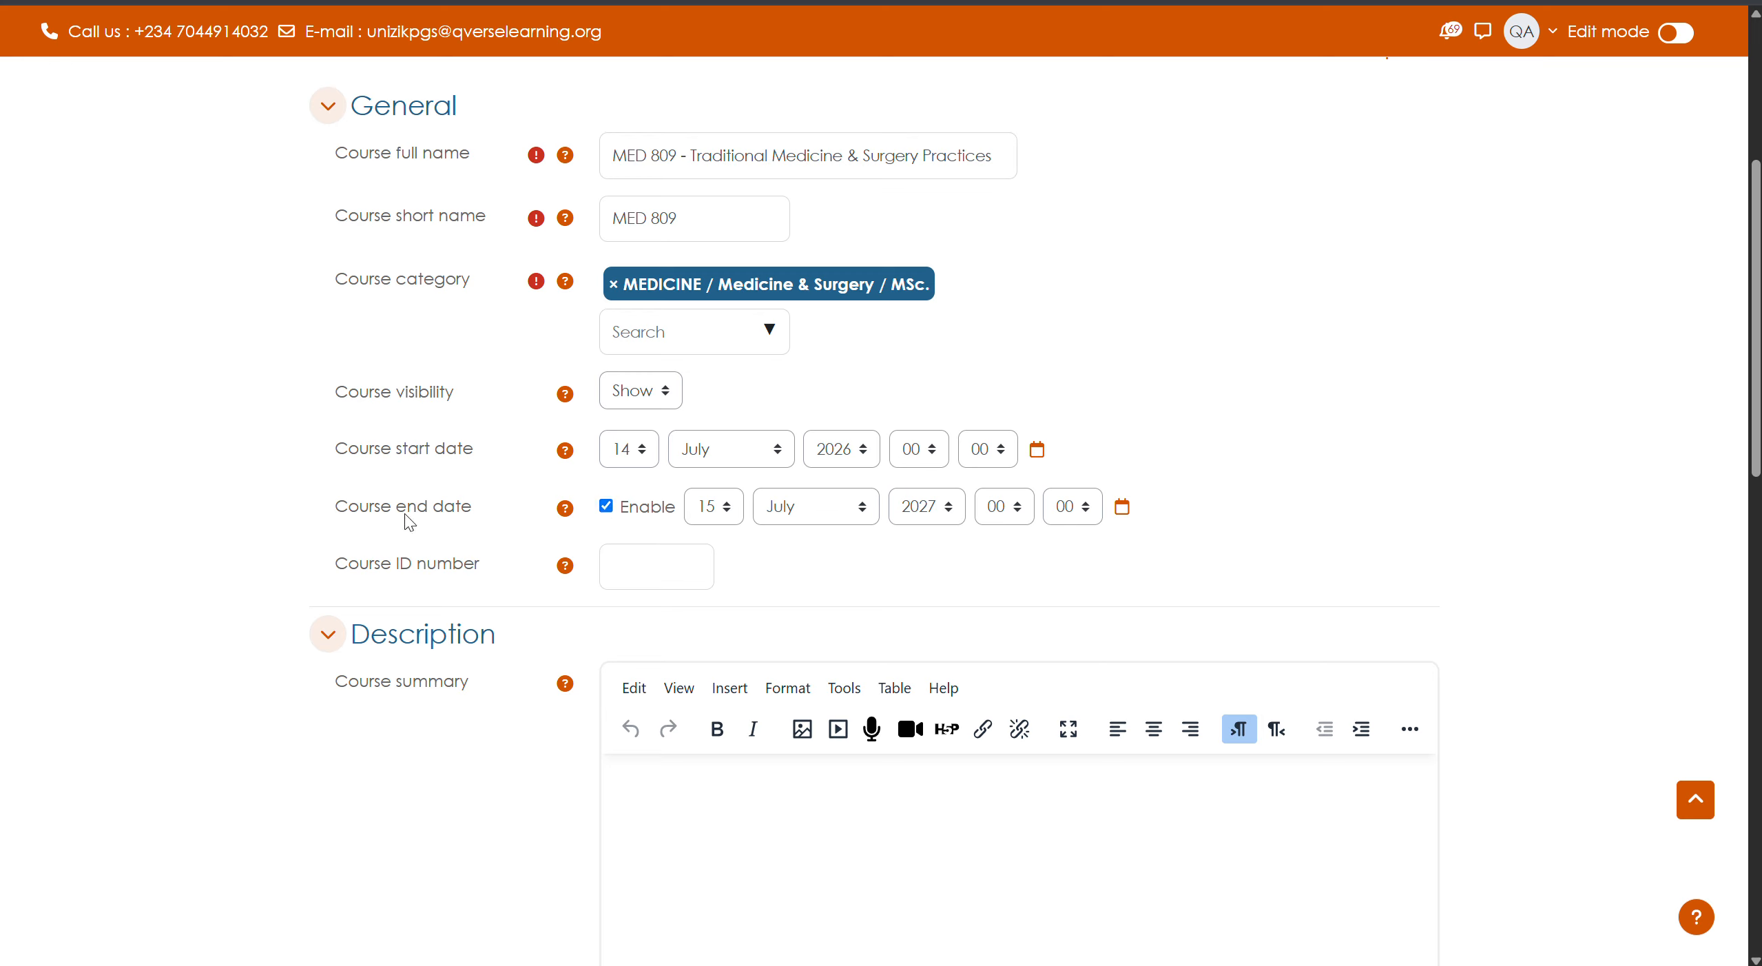
{"action": "left_click", "coordinate": [607, 507]}
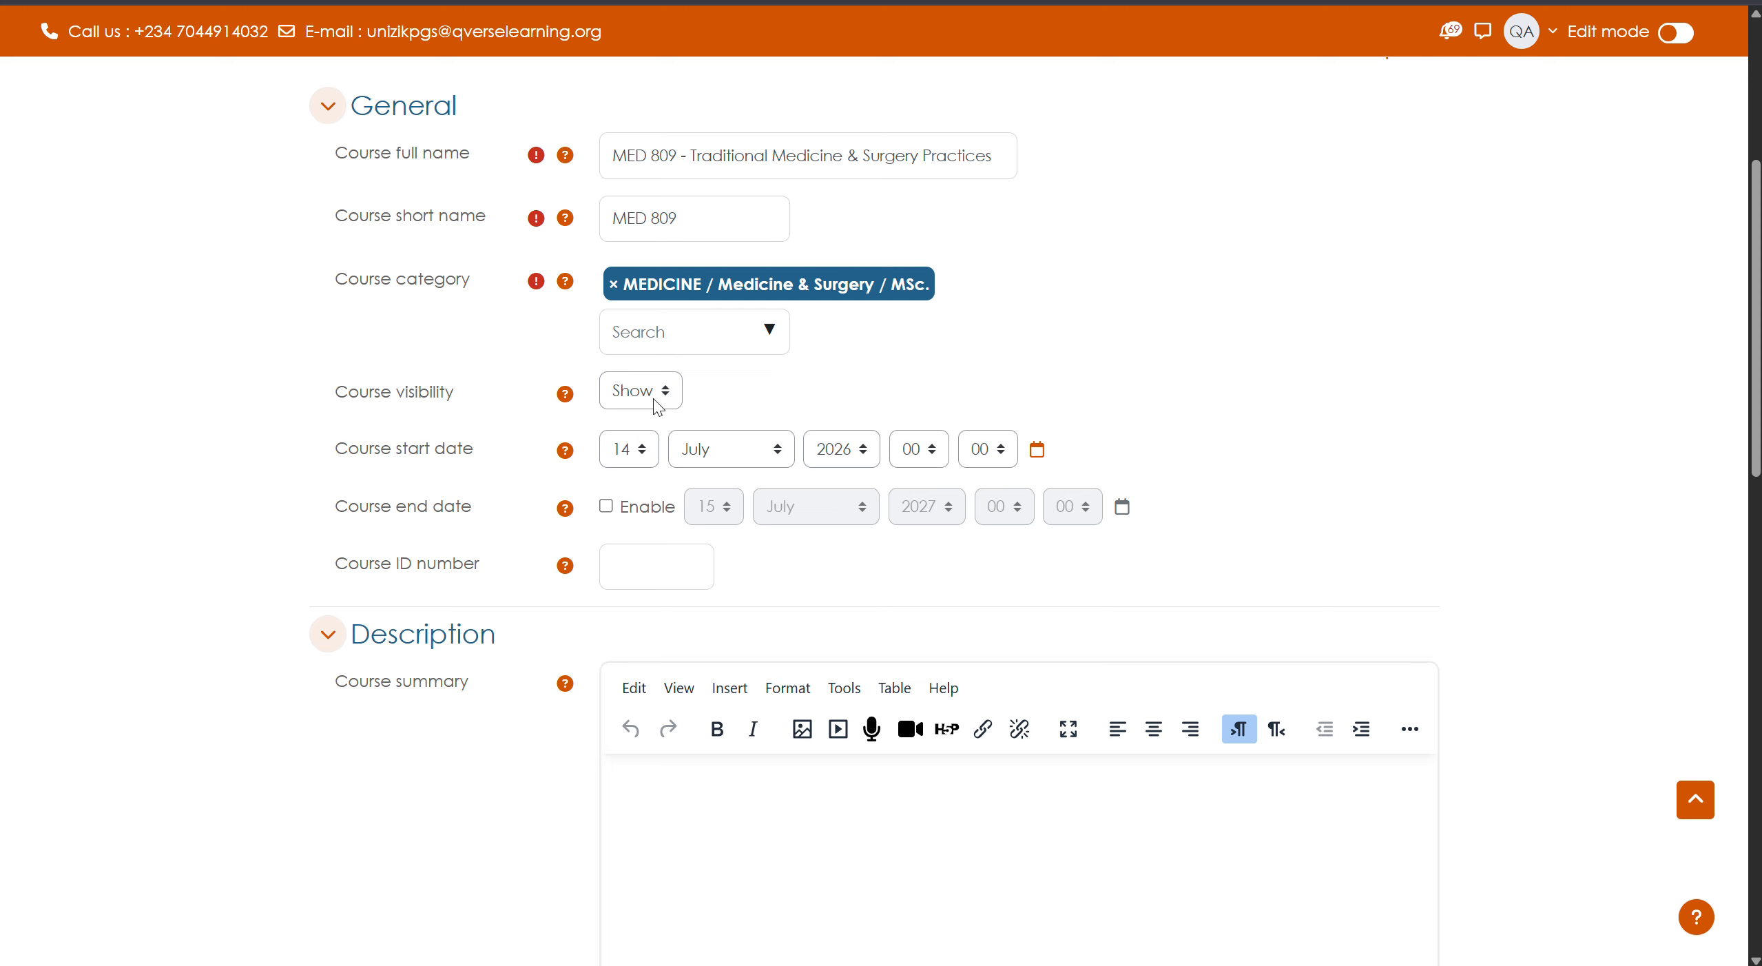
{"action": "scroll", "coordinate": [543, 606], "scroll_direction": "down", "scroll_amount": 10}
{"action": "scroll", "coordinate": [546, 611], "scroll_direction": "down", "scroll_amount": 2}
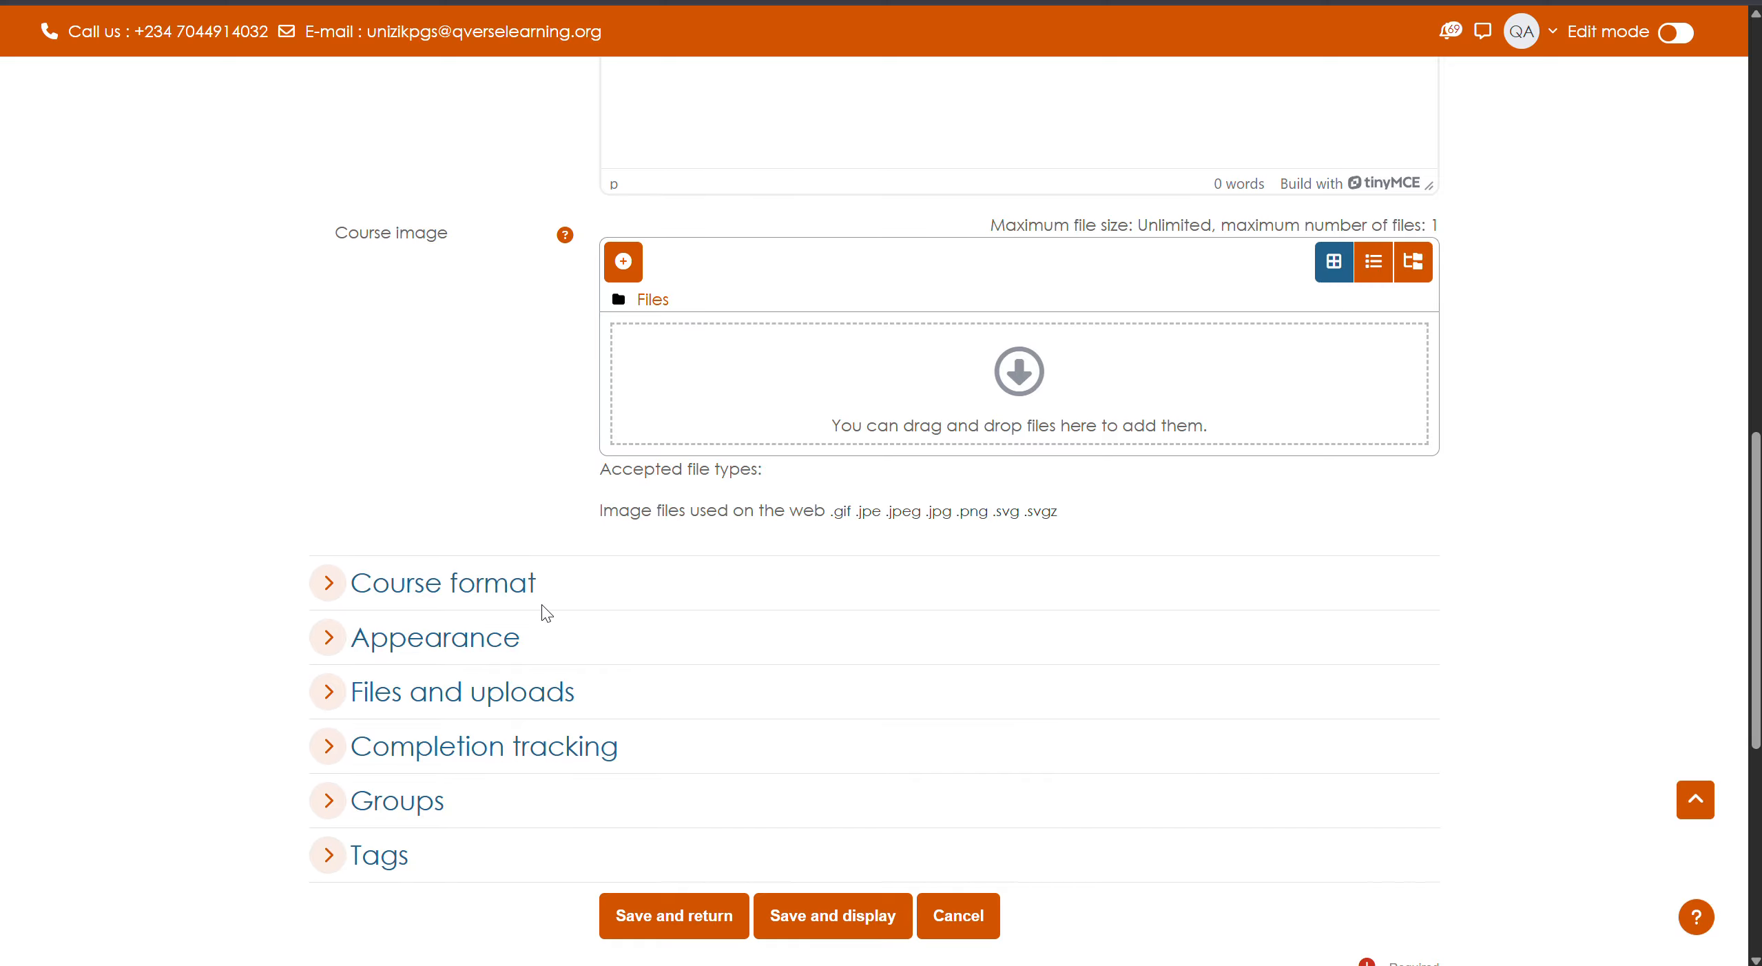
{"action": "scroll", "coordinate": [544, 613], "scroll_direction": "down", "scroll_amount": 4}
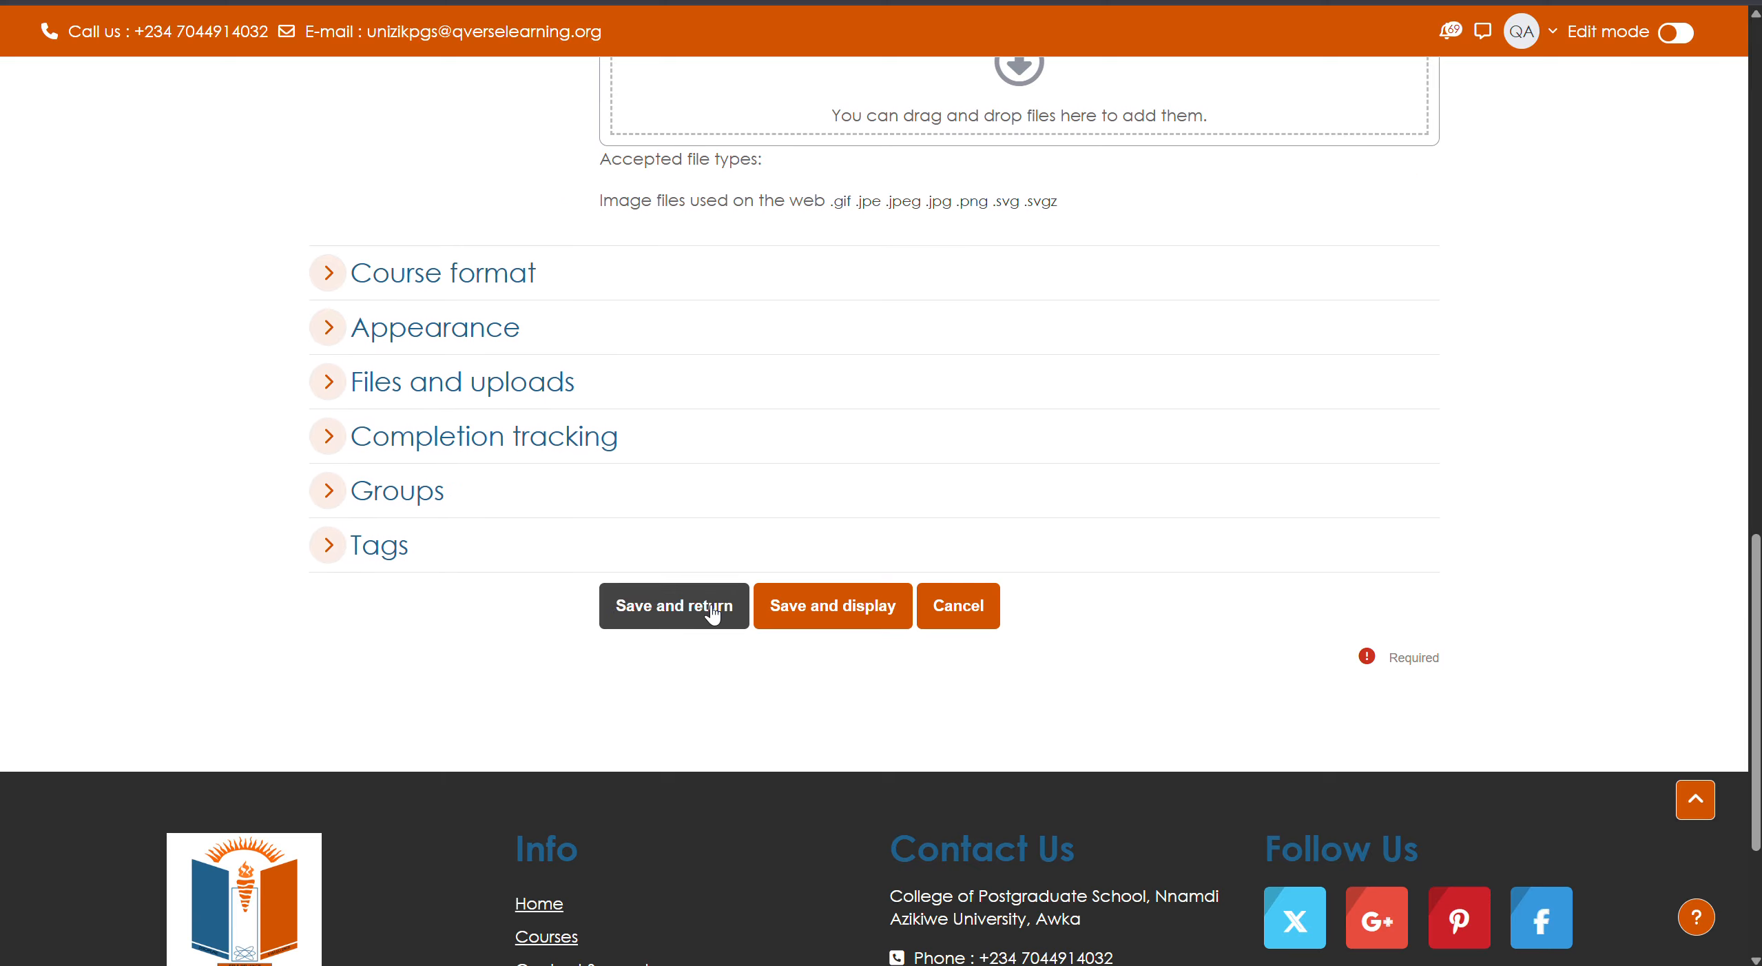
- Save the course and select MED 809 in the MSc. category's course list
{"action": "left_click", "coordinate": [712, 609]}
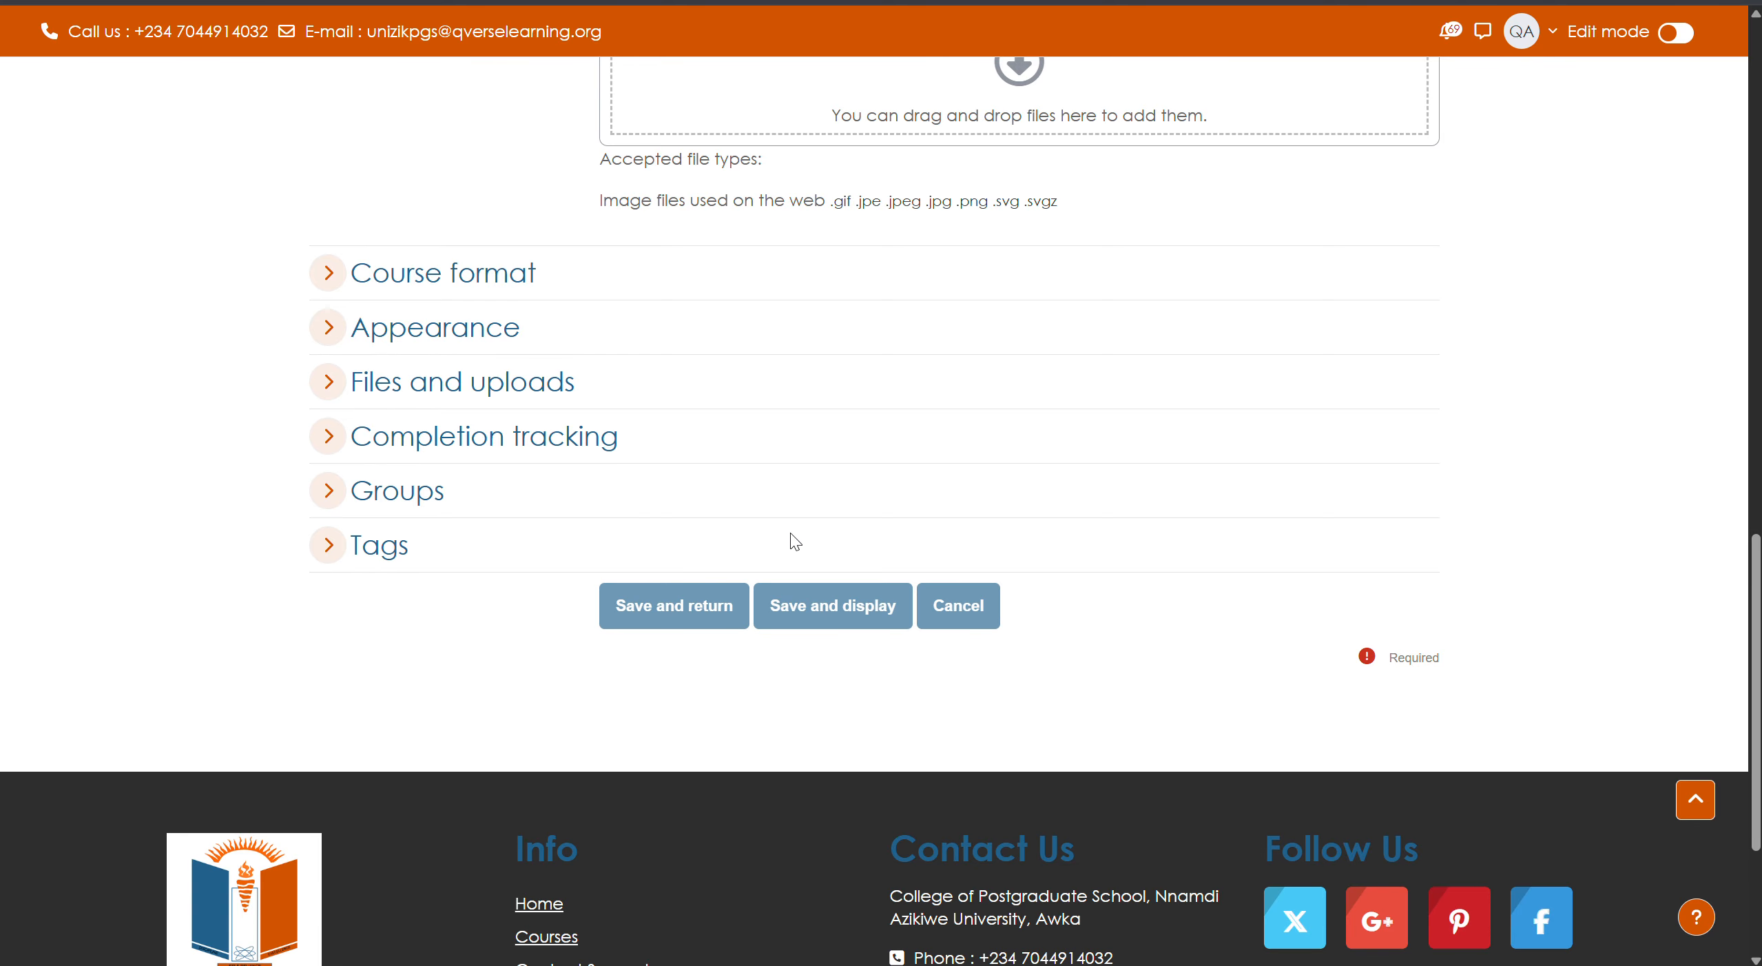
{"action": "scroll", "coordinate": [785, 538], "scroll_direction": "up", "scroll_amount": 5}
{"action": "scroll", "coordinate": [779, 534], "scroll_direction": "up", "scroll_amount": 15}
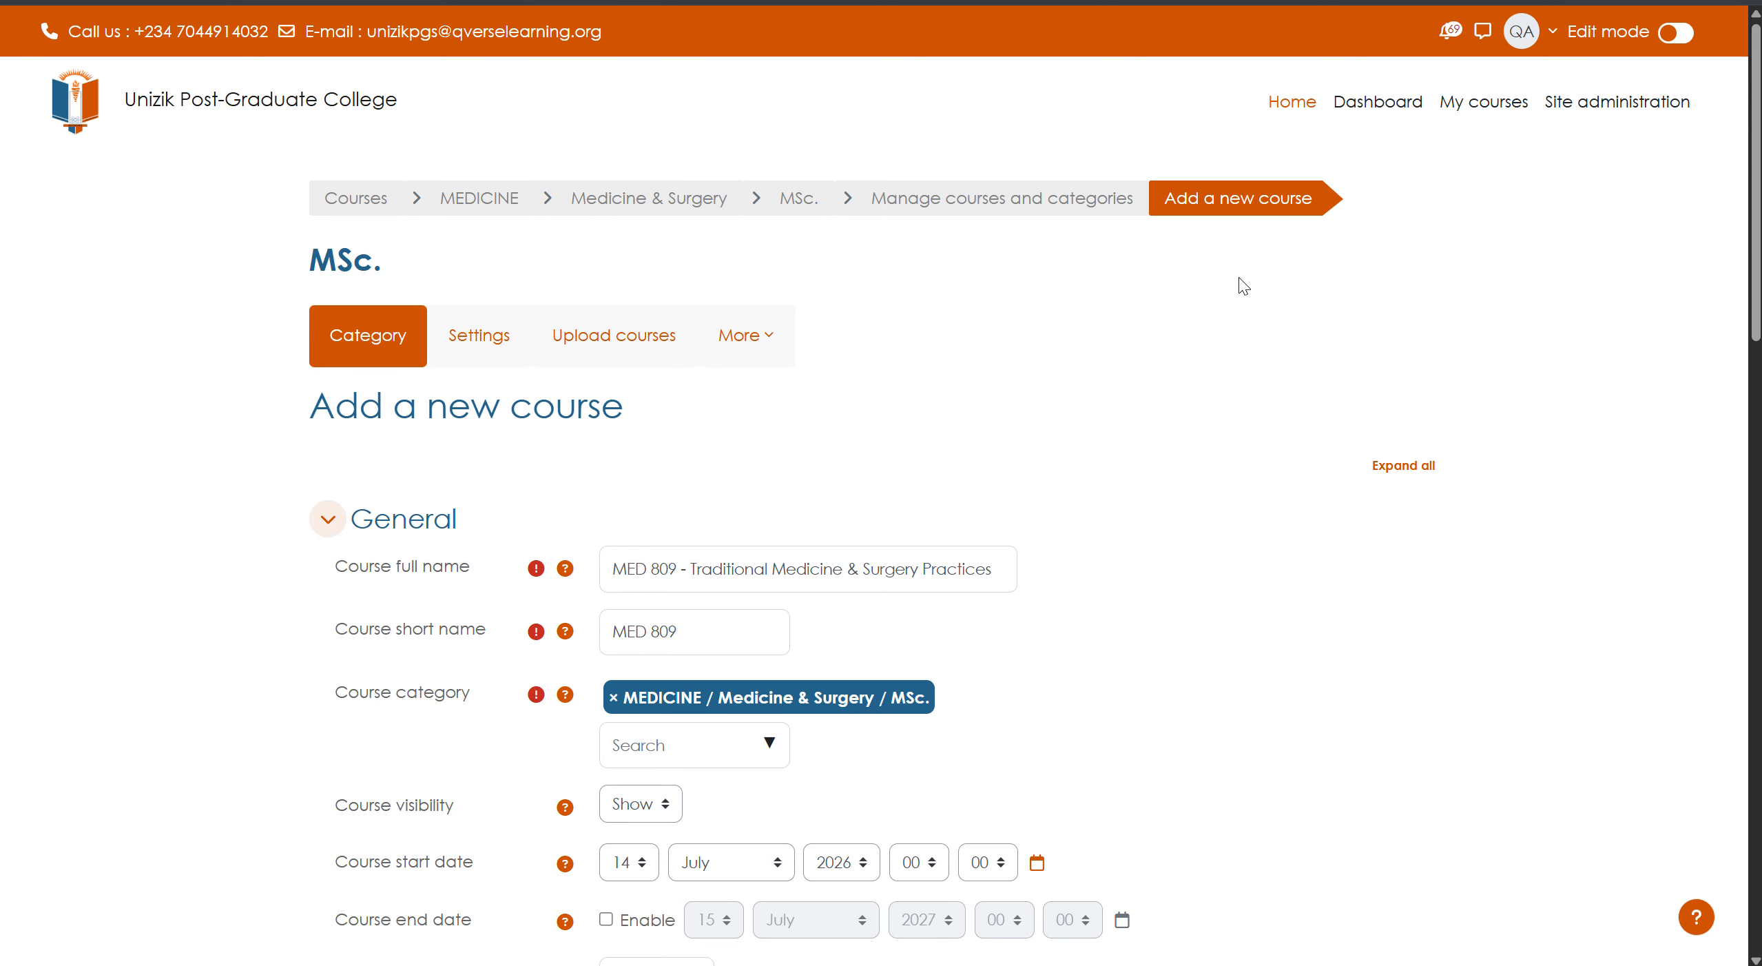
{"action": "scroll", "coordinate": [979, 342], "scroll_direction": "down", "scroll_amount": 20}
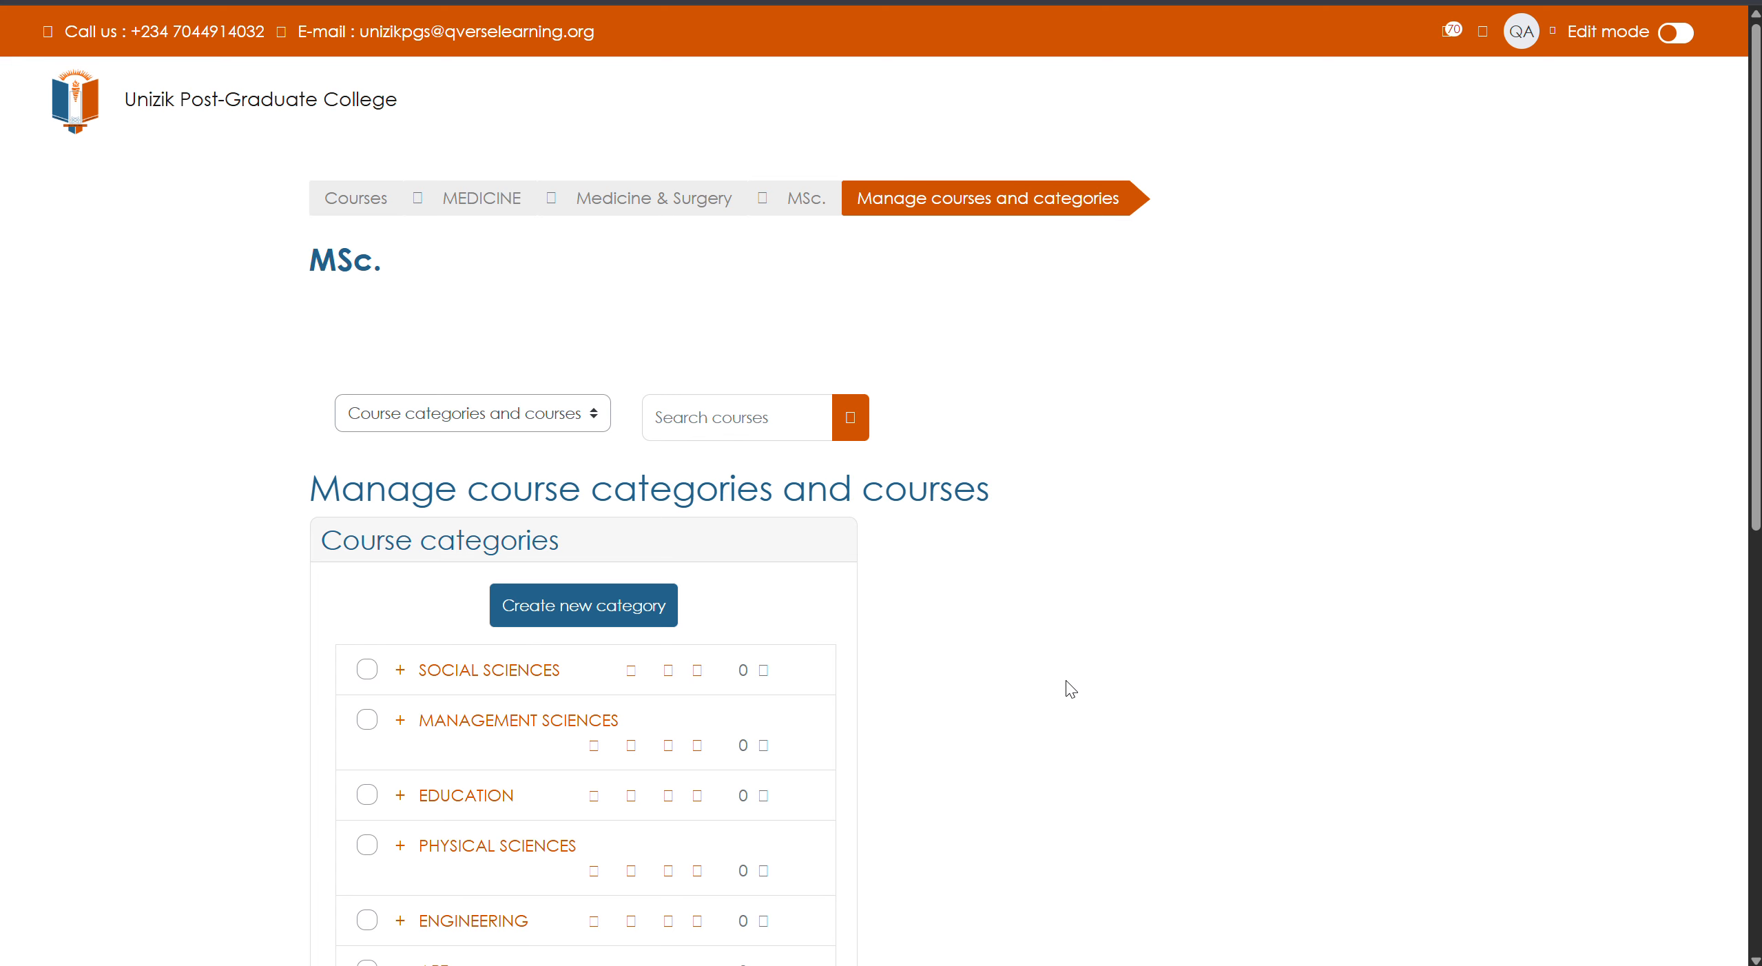
{"action": "scroll", "coordinate": [767, 767], "scroll_direction": "down", "scroll_amount": 7}
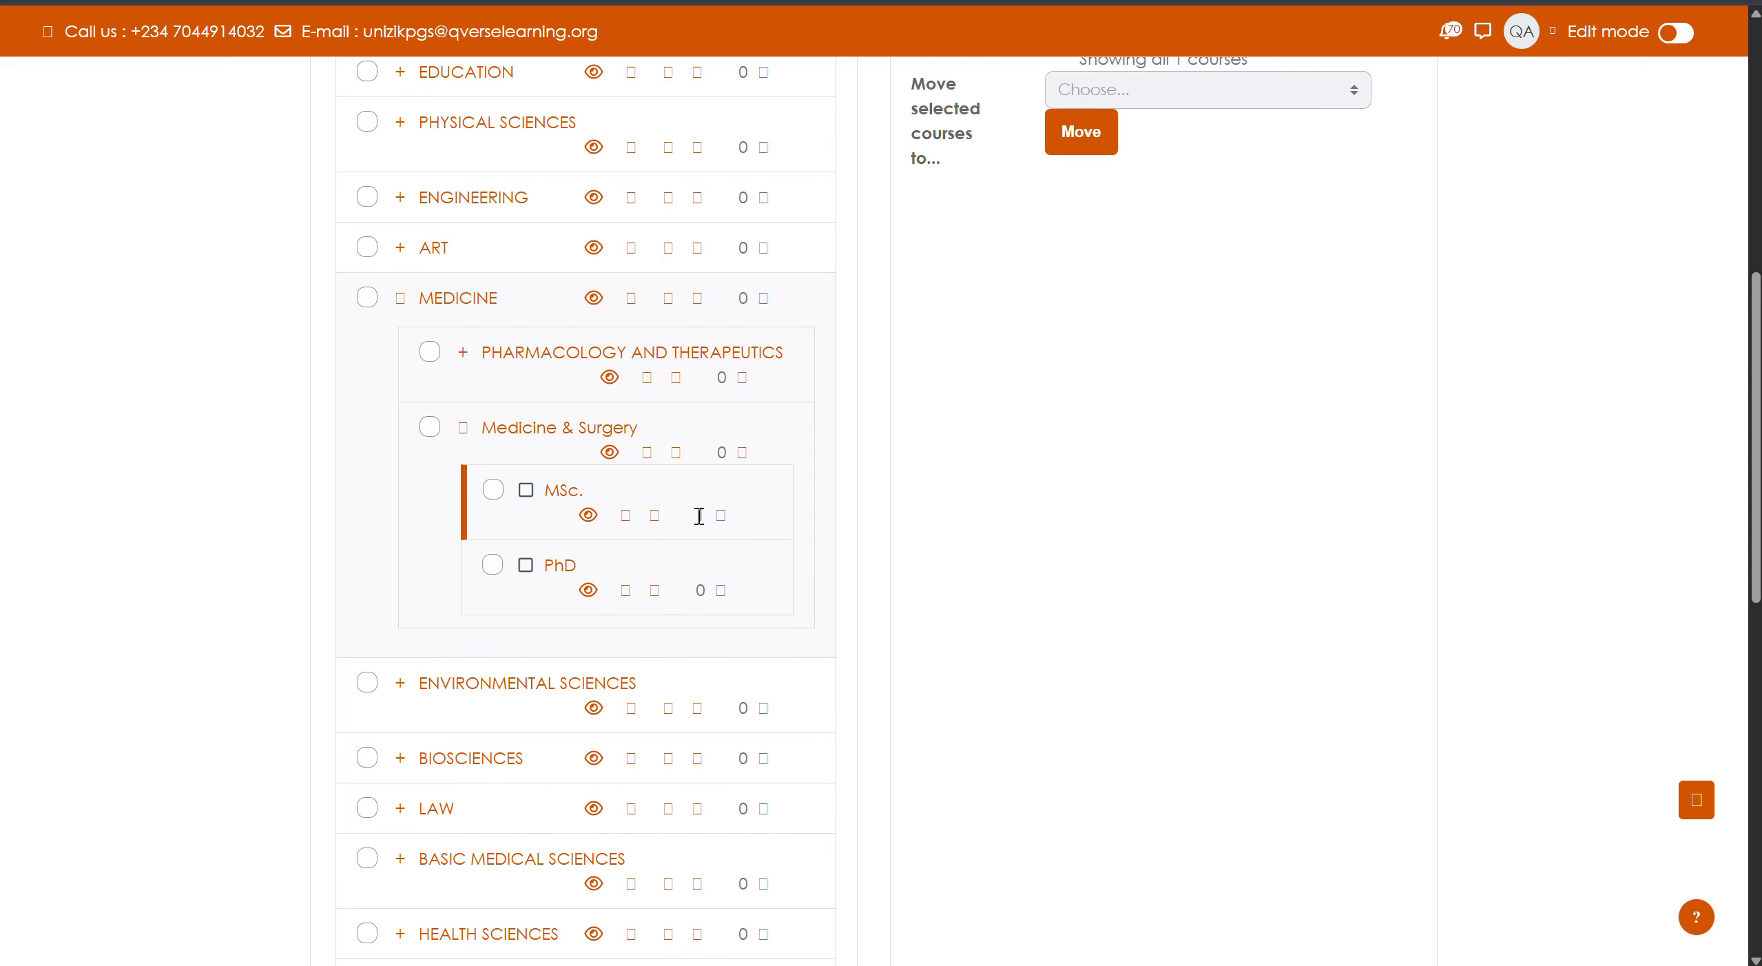
{"action": "scroll", "coordinate": [1019, 538], "scroll_direction": "up", "scroll_amount": 3}
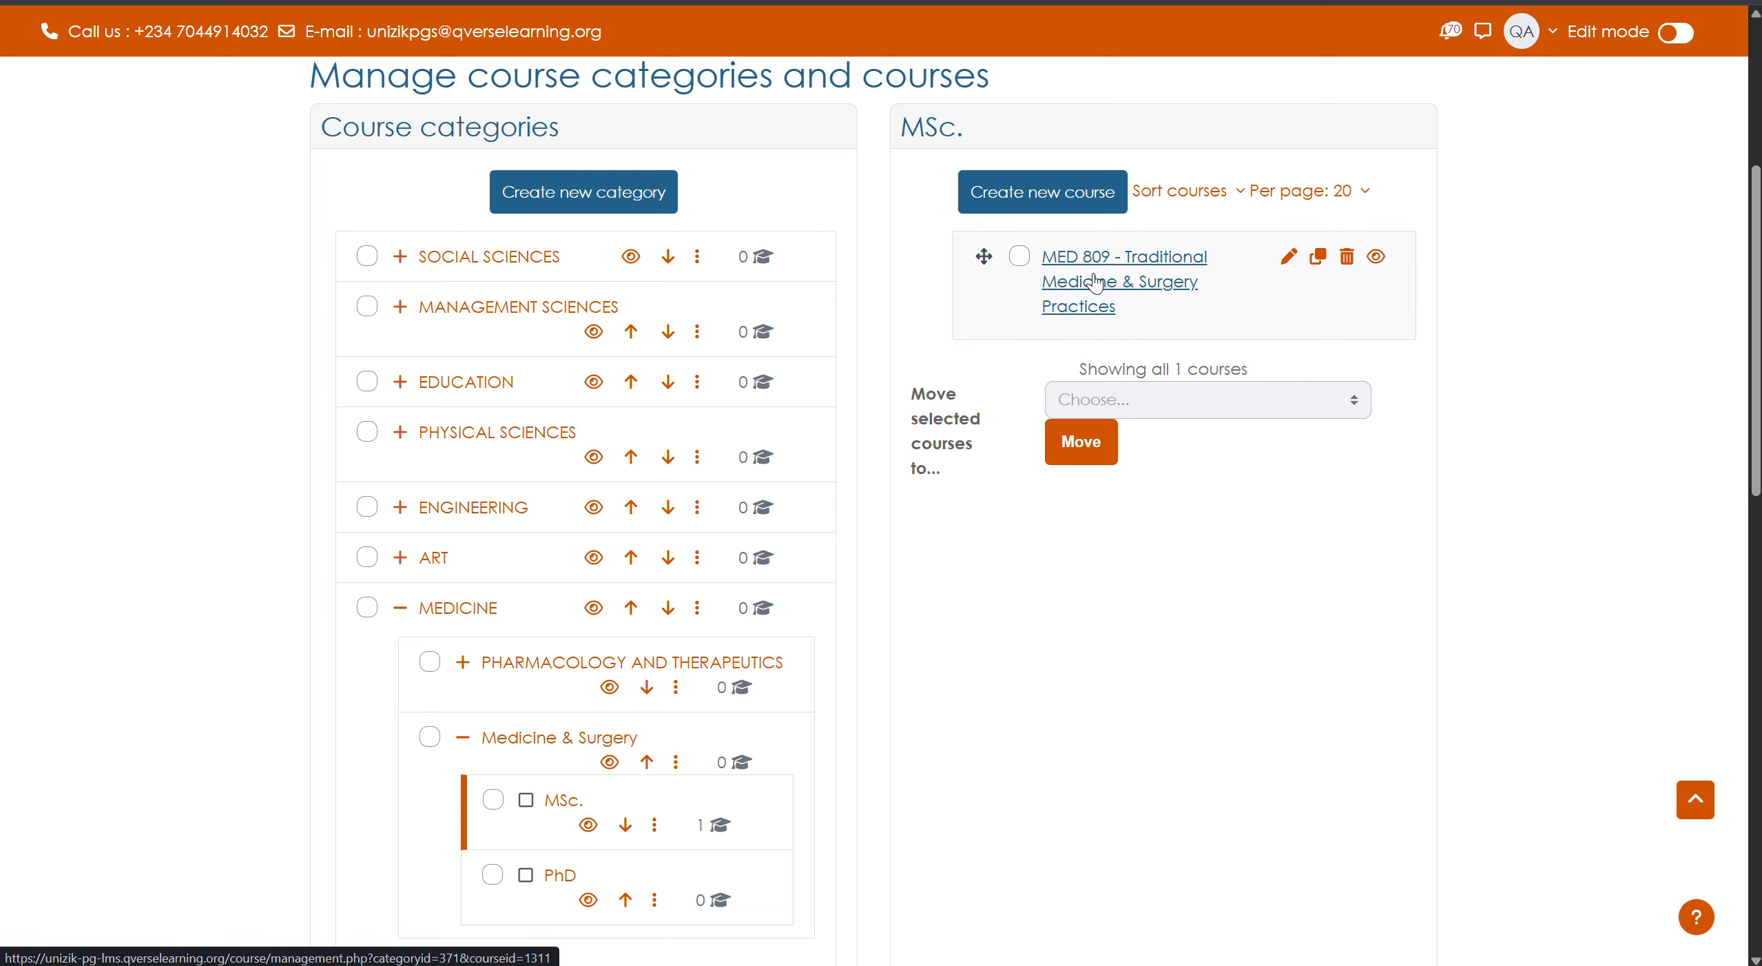
{"action": "left_click", "coordinate": [1151, 265]}
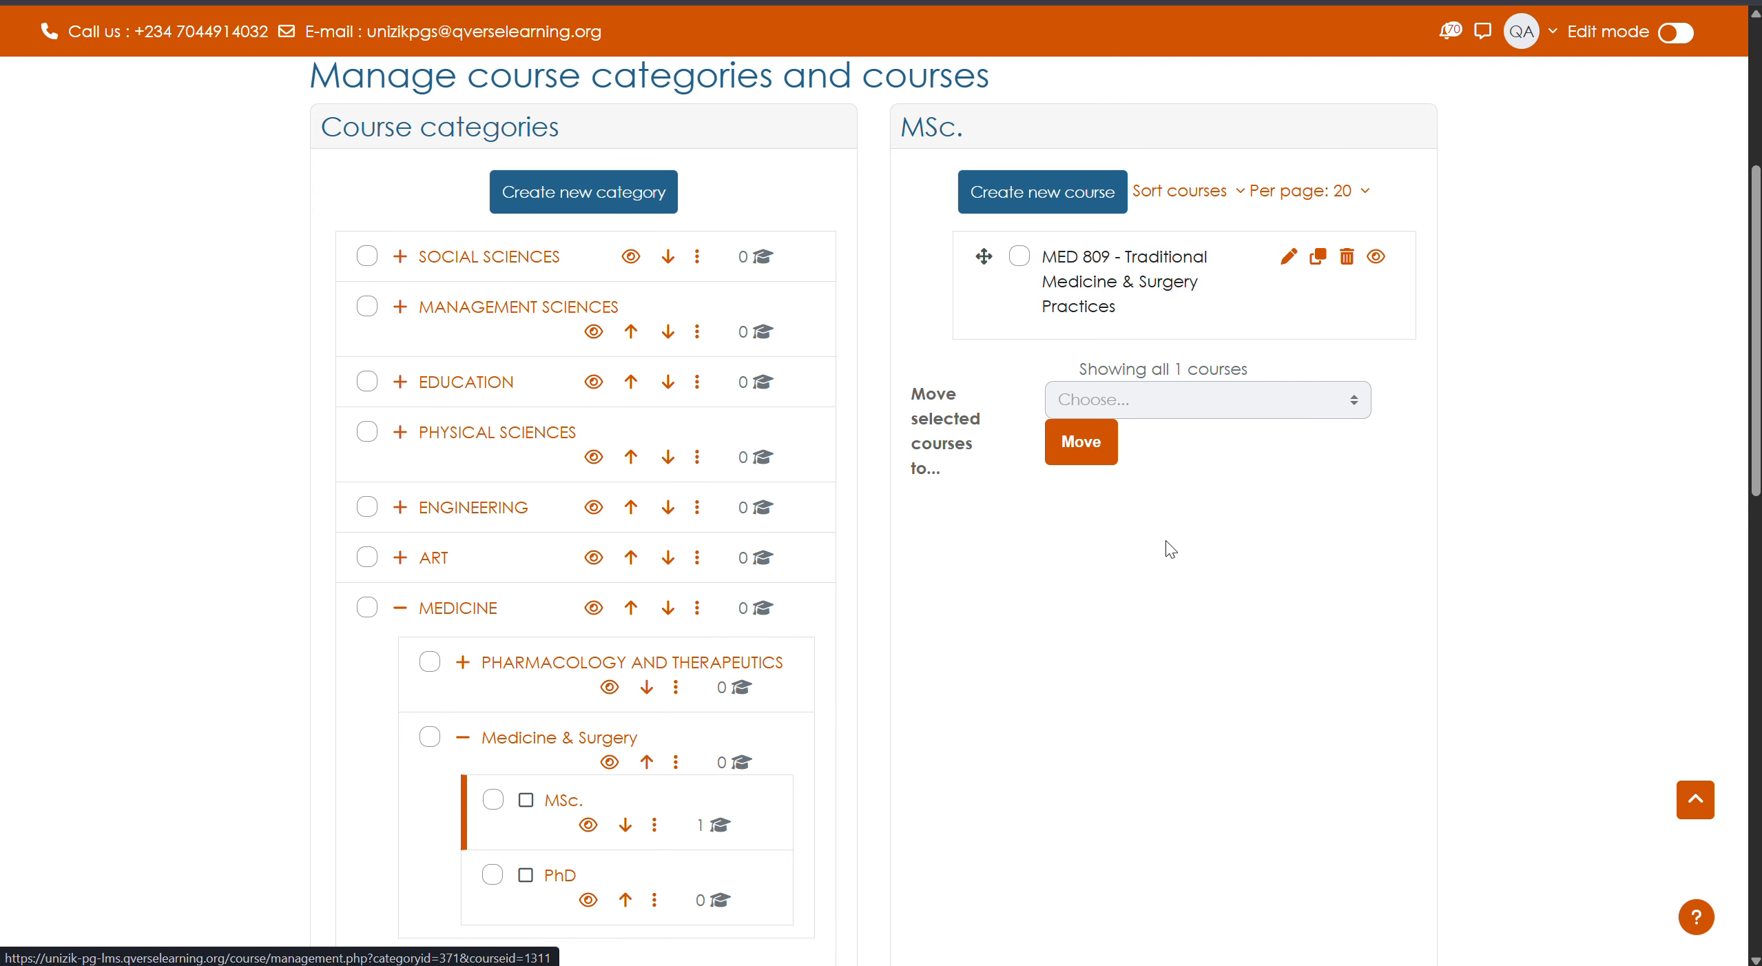
{"action": "scroll", "coordinate": [963, 803], "scroll_direction": "down", "scroll_amount": 10}
{"action": "scroll", "coordinate": [963, 803], "scroll_direction": "down", "scroll_amount": 7}
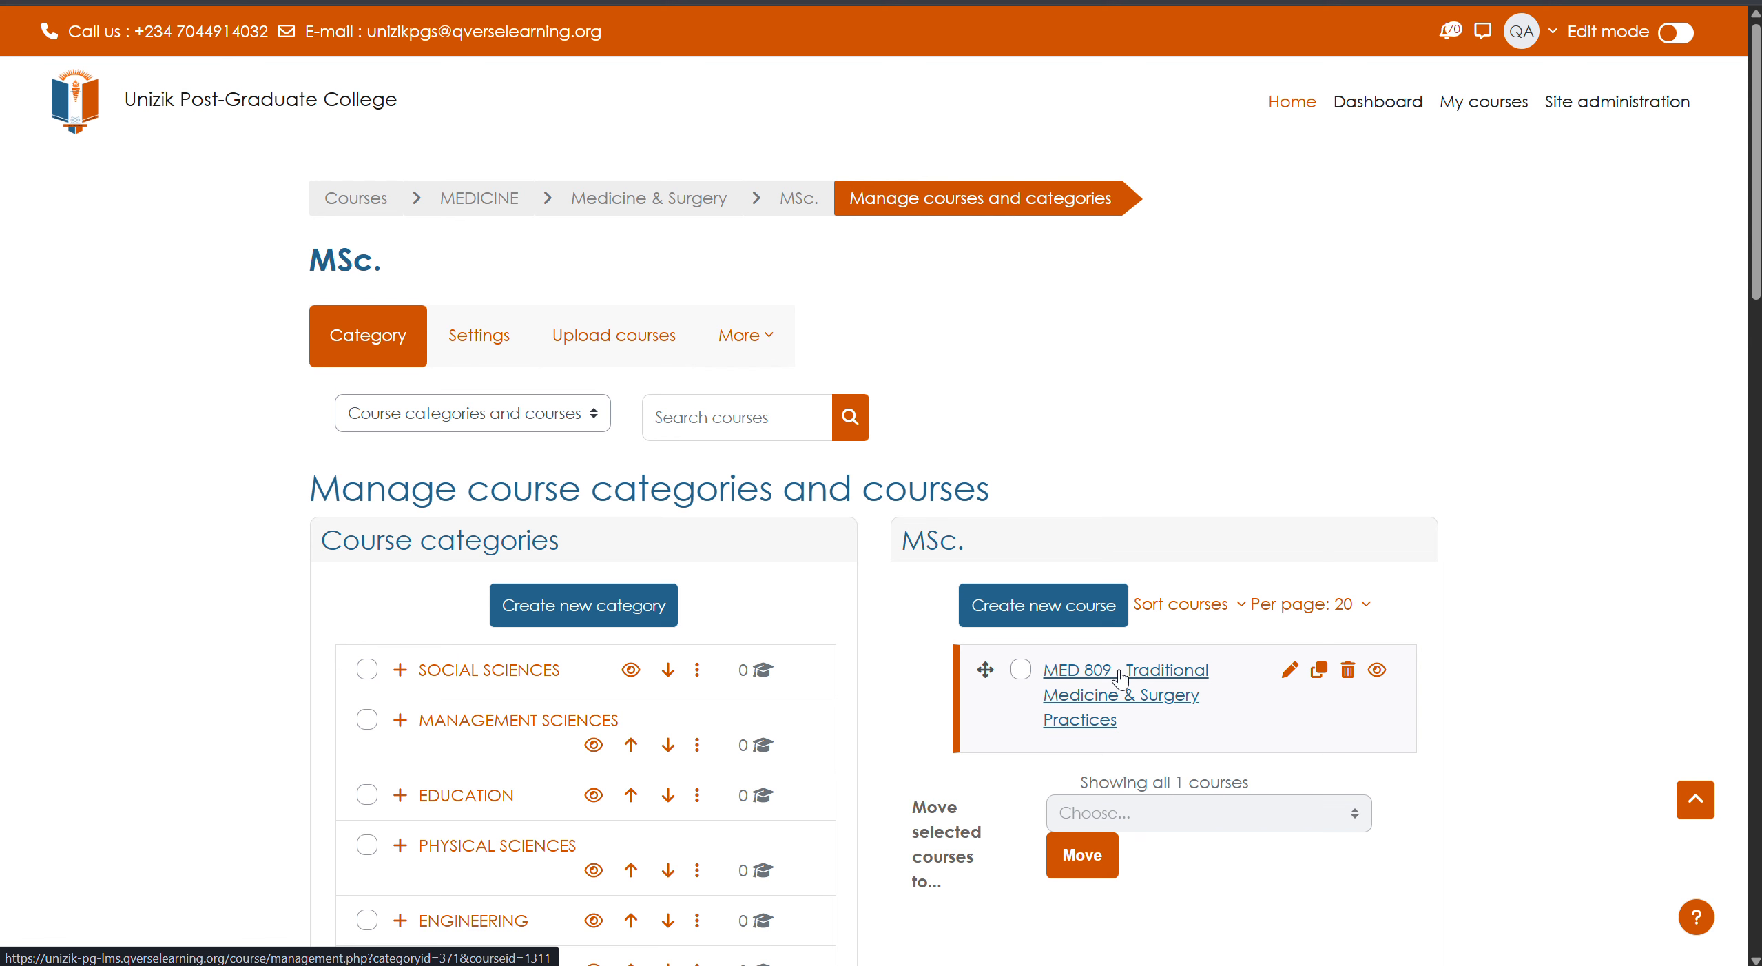
- Show MED 809's course details and view its enrolled users
{"action": "left_click", "coordinate": [1120, 679]}
{"action": "scroll", "coordinate": [875, 689], "scroll_direction": "down", "scroll_amount": 15}
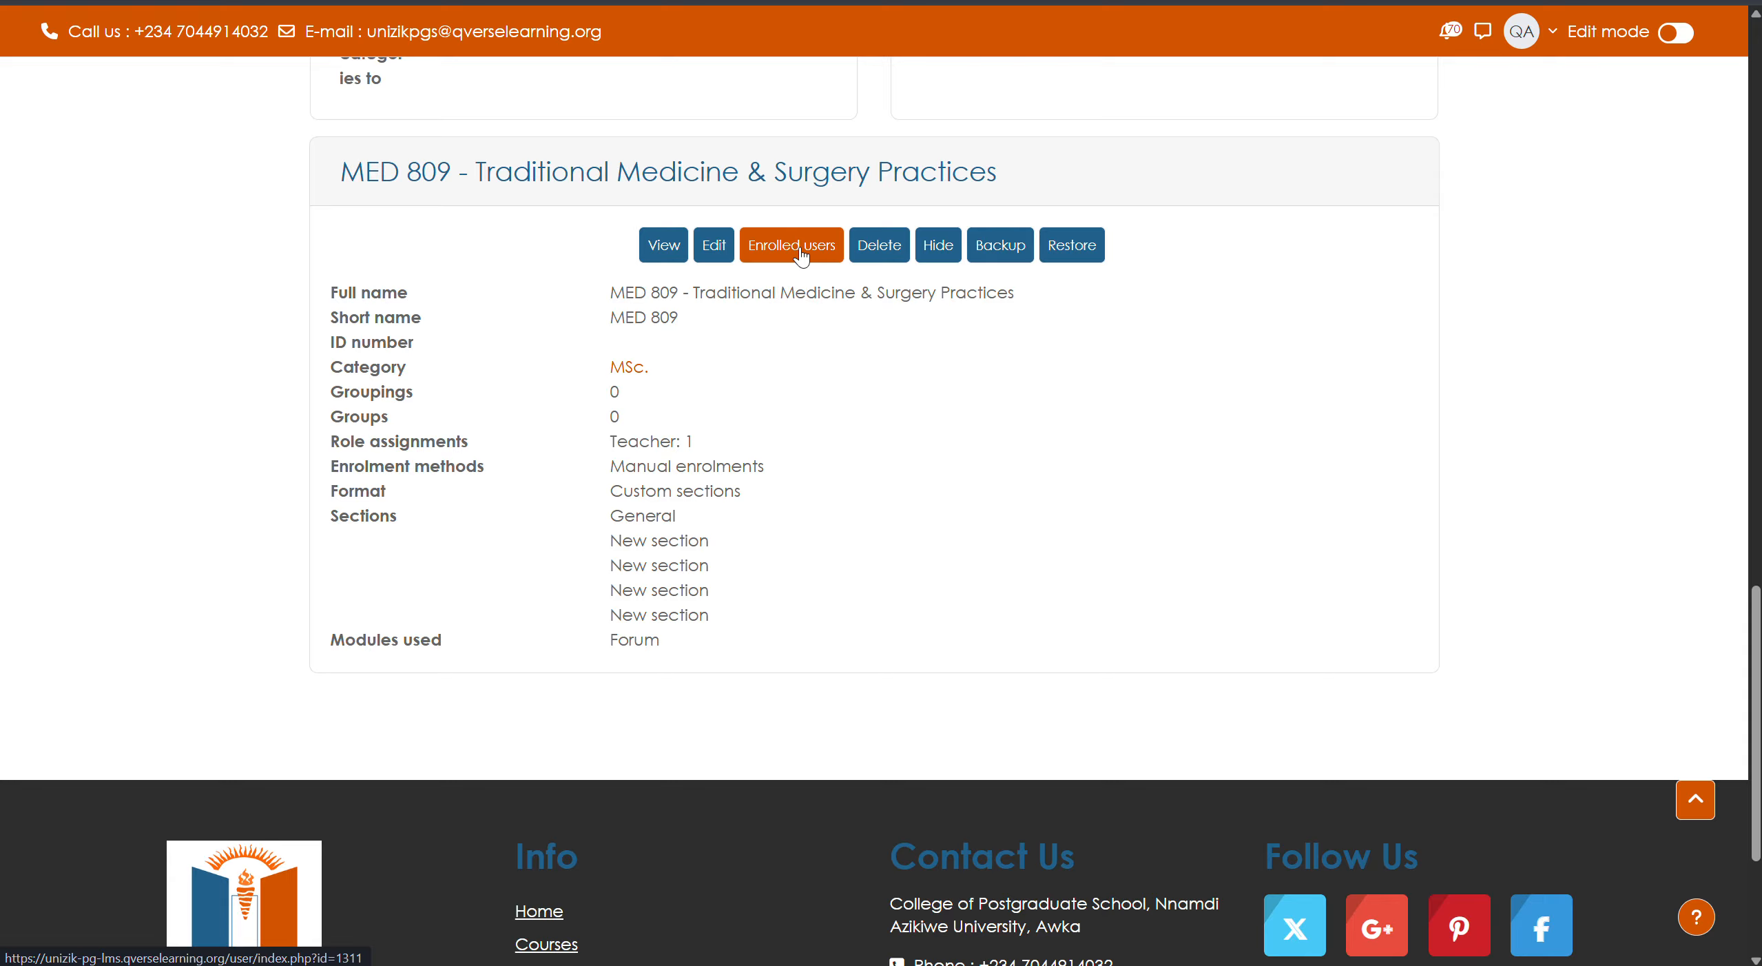
{"action": "left_click", "coordinate": [799, 248]}
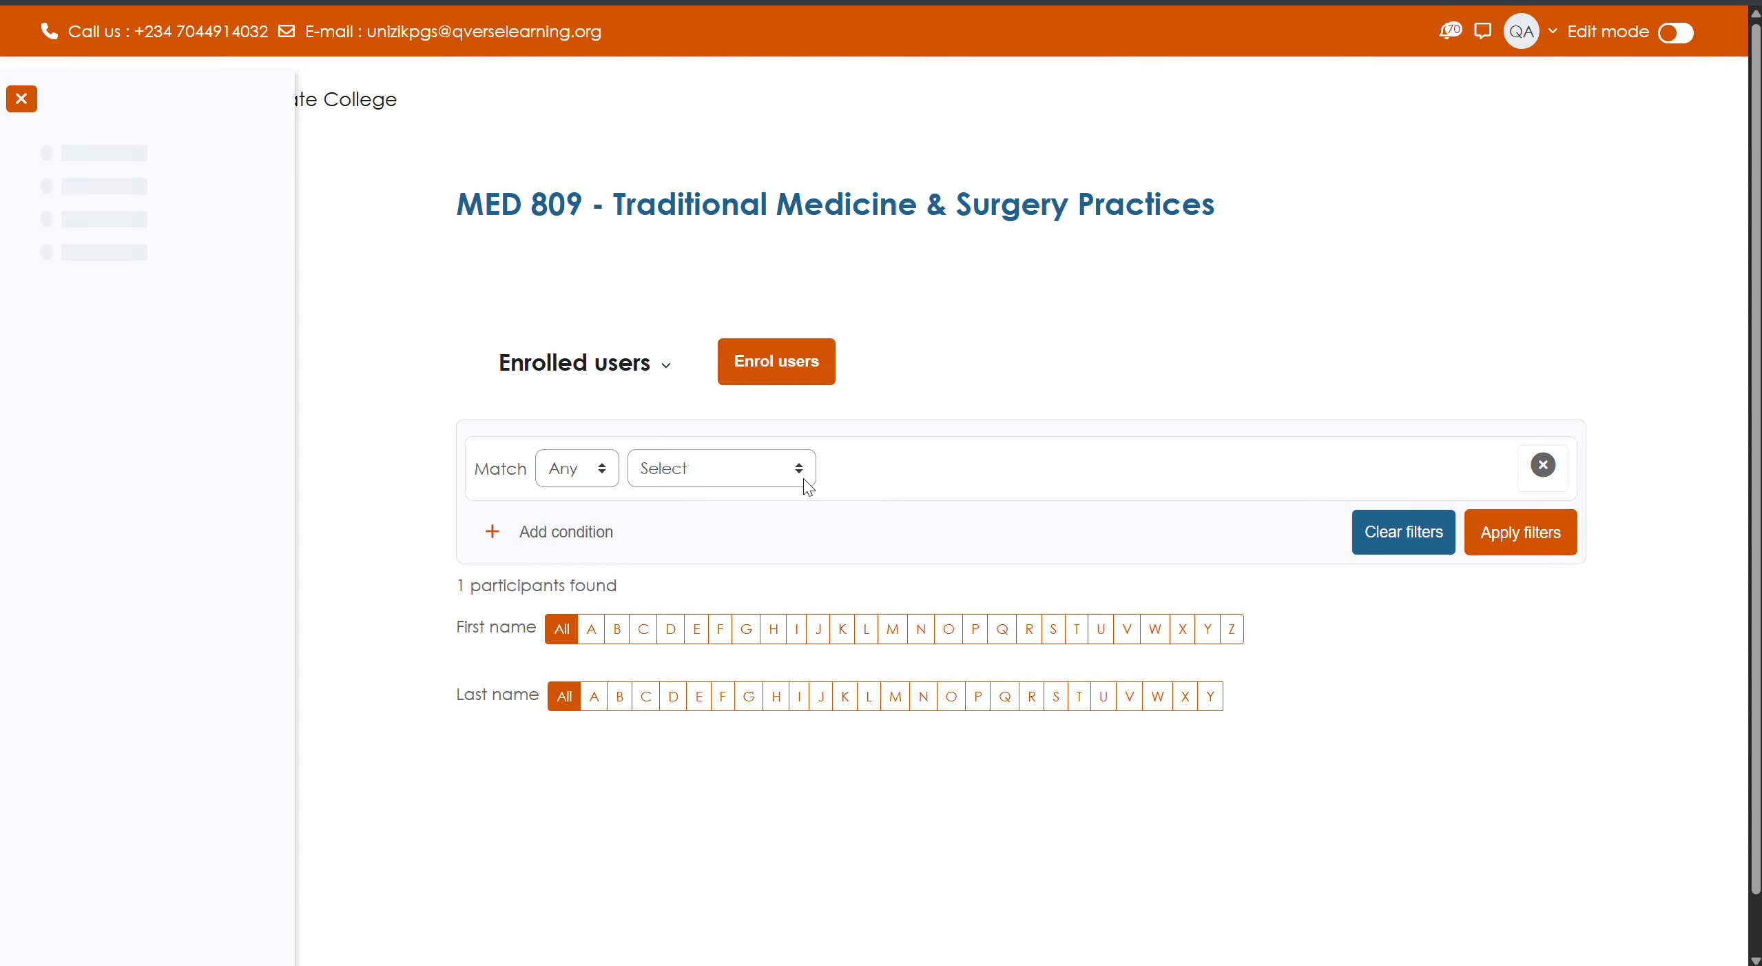
{"action": "scroll", "coordinate": [789, 552], "scroll_direction": "down", "scroll_amount": 5}
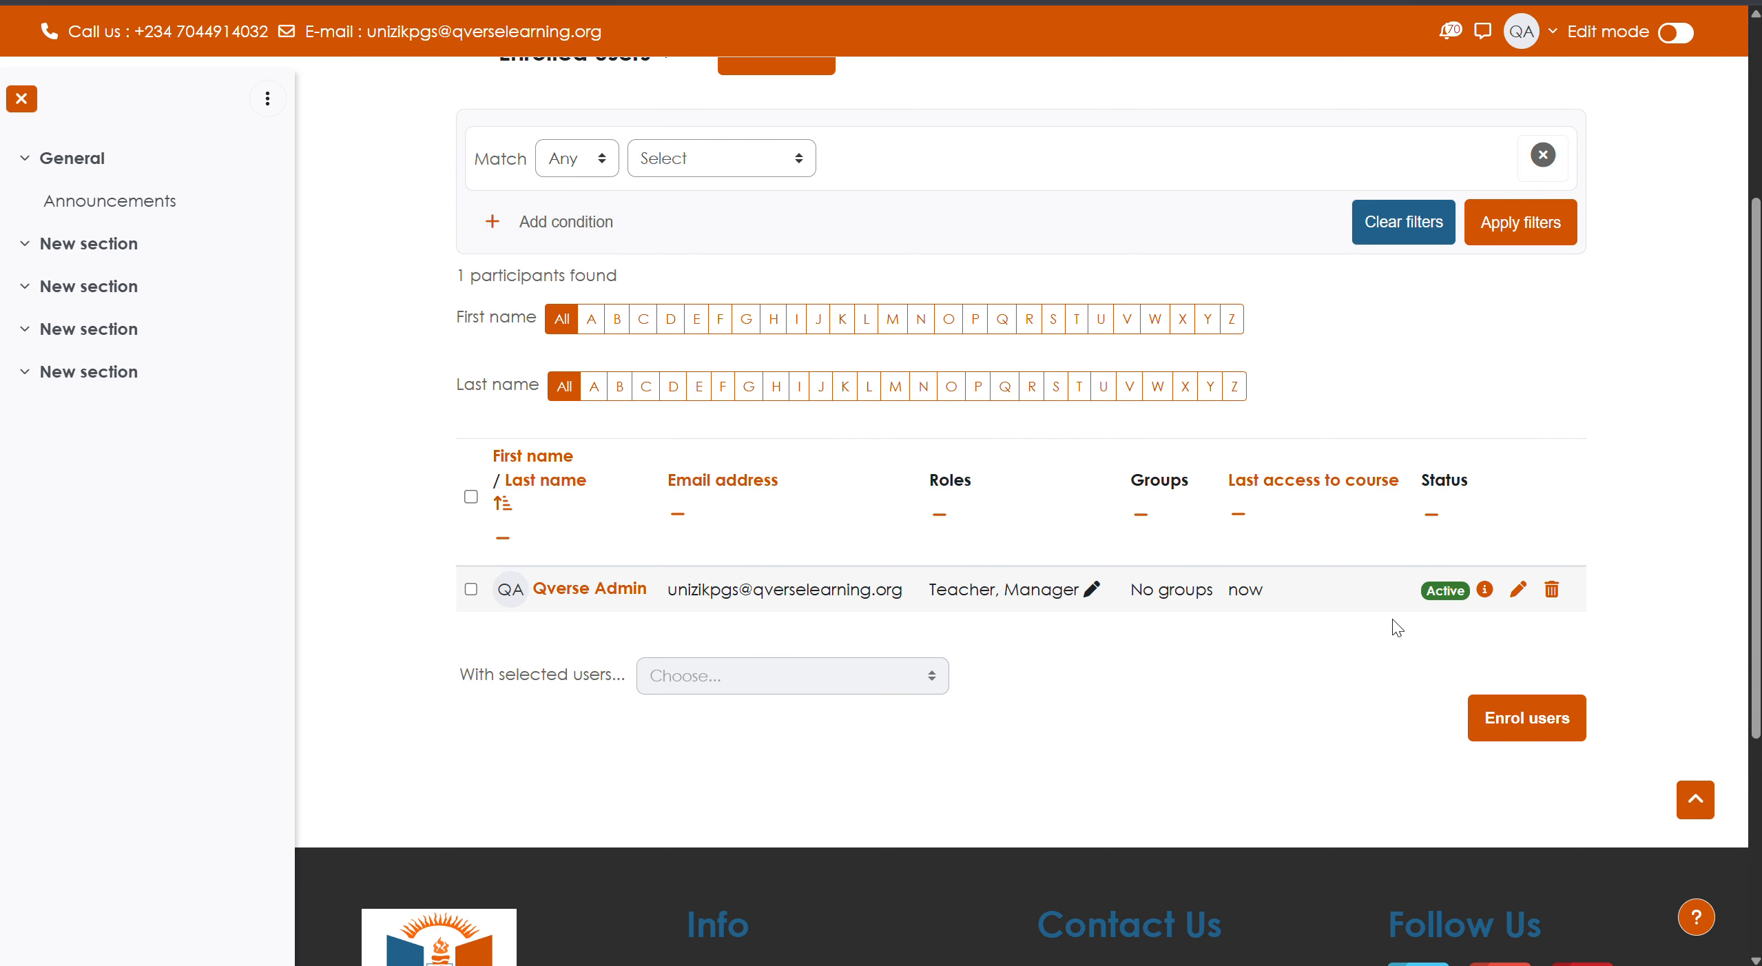
{"action": "scroll", "coordinate": [806, 591], "scroll_direction": "up", "scroll_amount": 2}
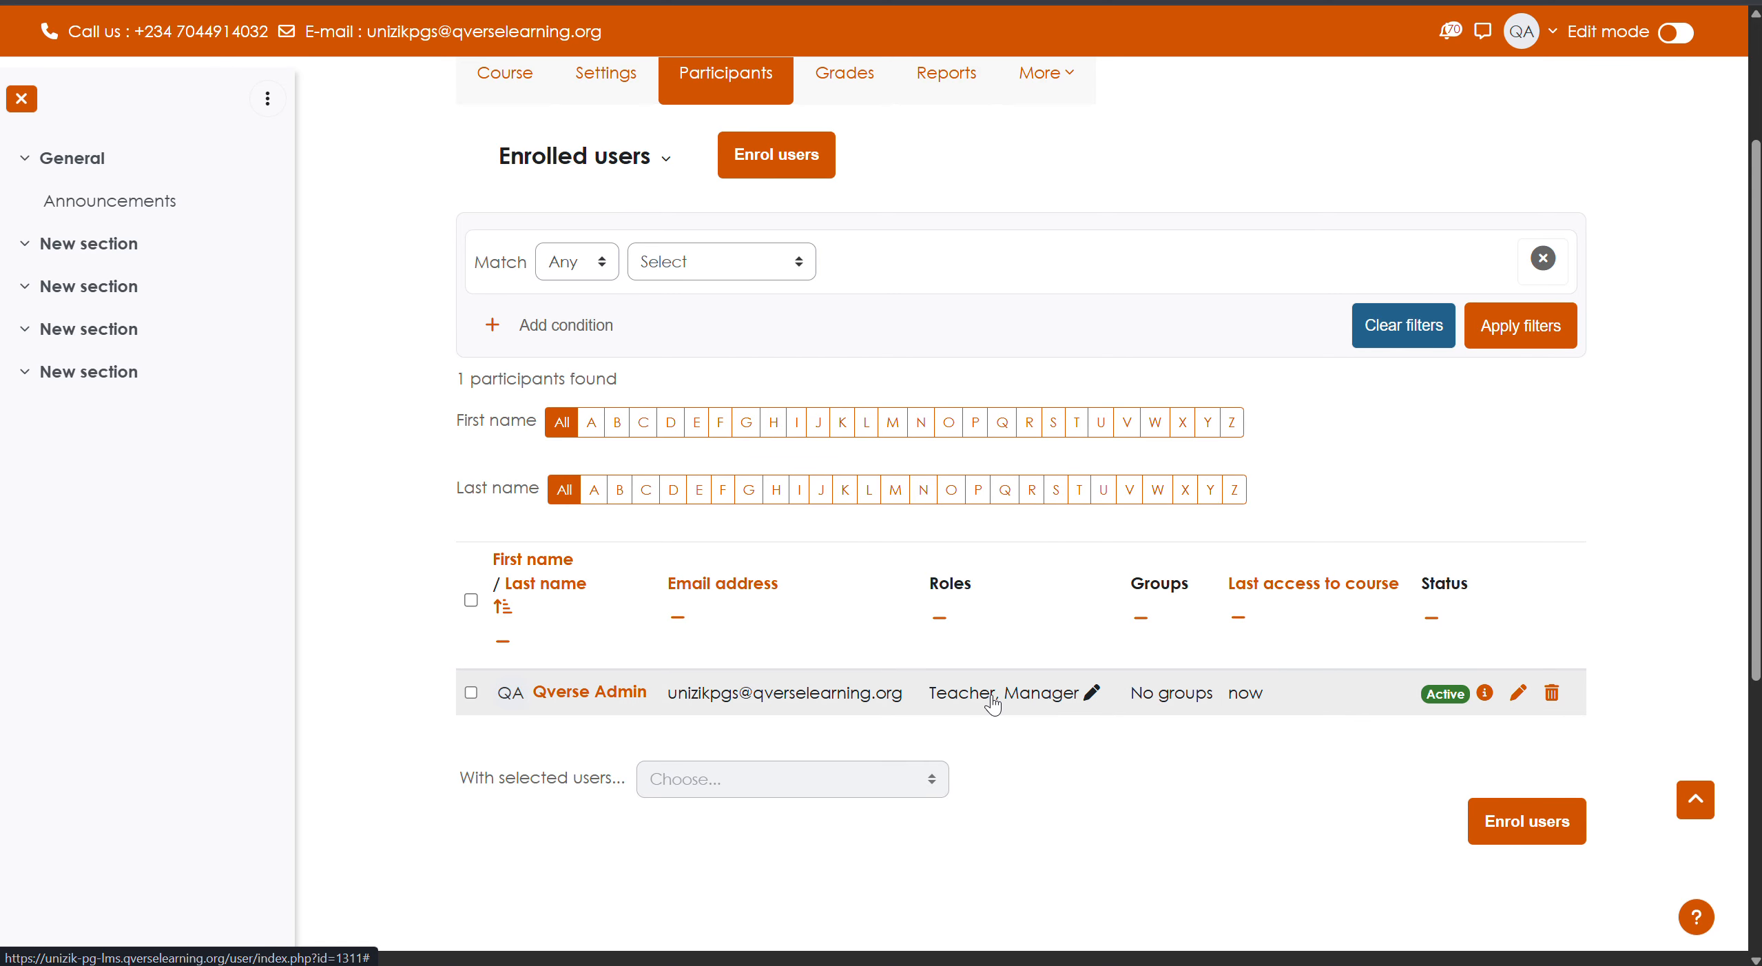
{"action": "scroll", "coordinate": [787, 689], "scroll_direction": "up", "scroll_amount": 3}
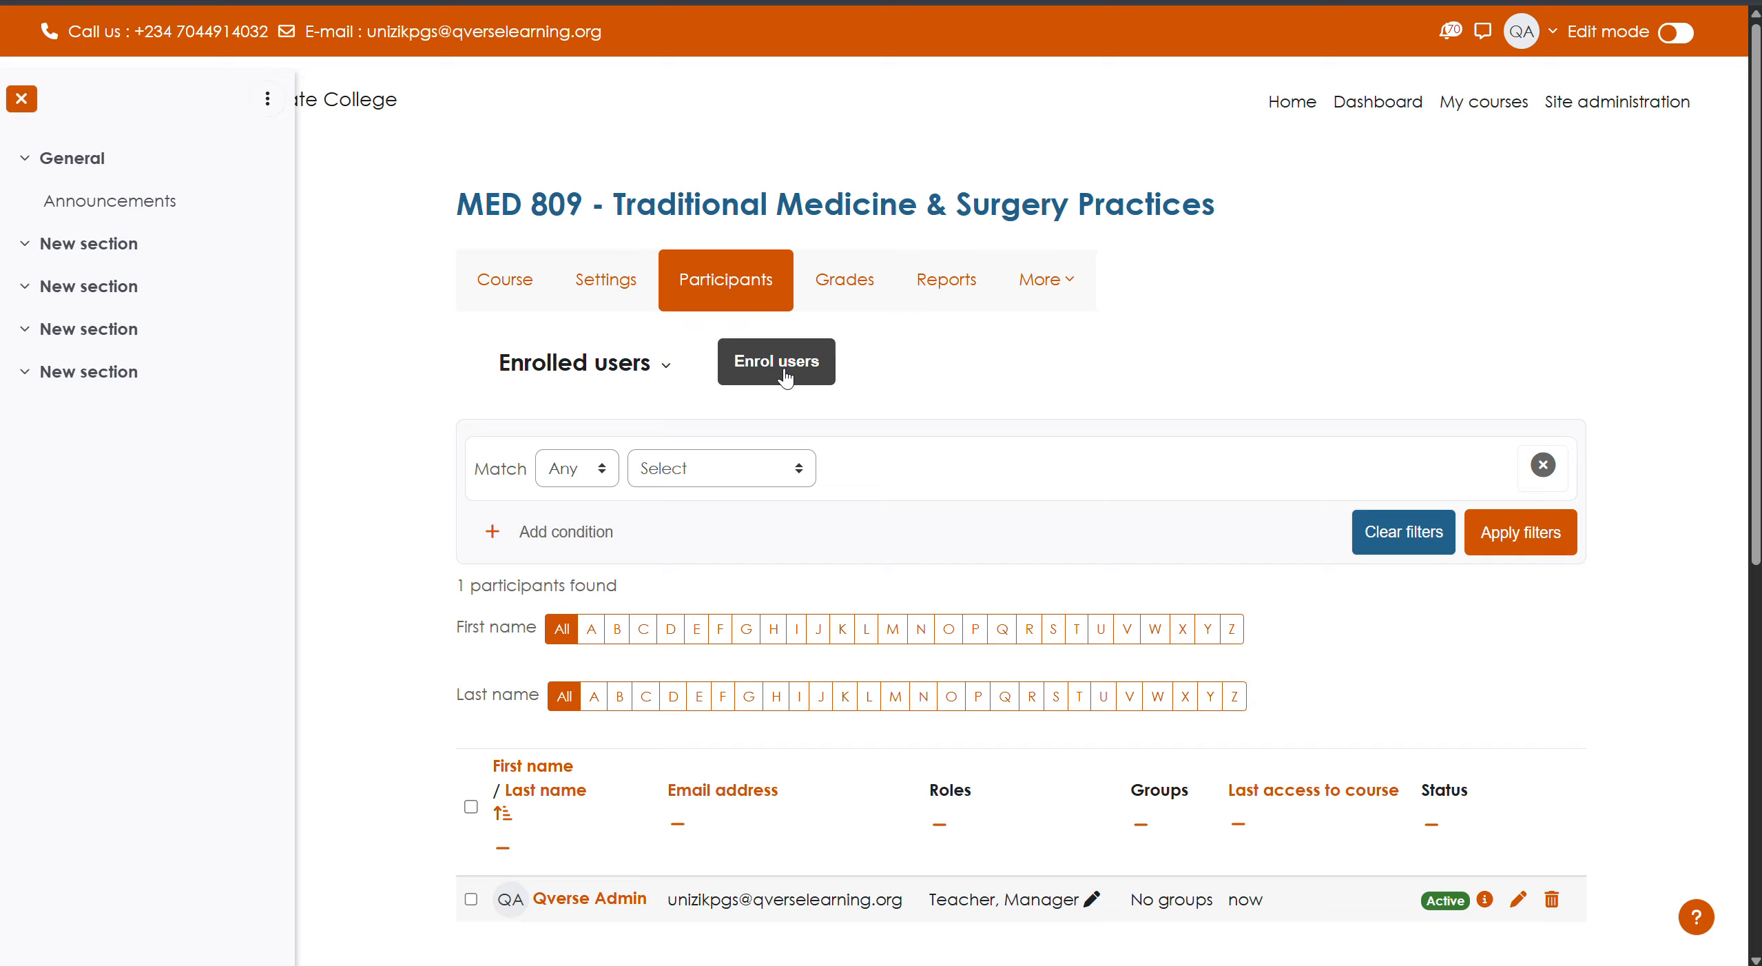
- Search for the instructor by name and select them for enrolment
{"action": "left_click", "coordinate": [786, 372]}
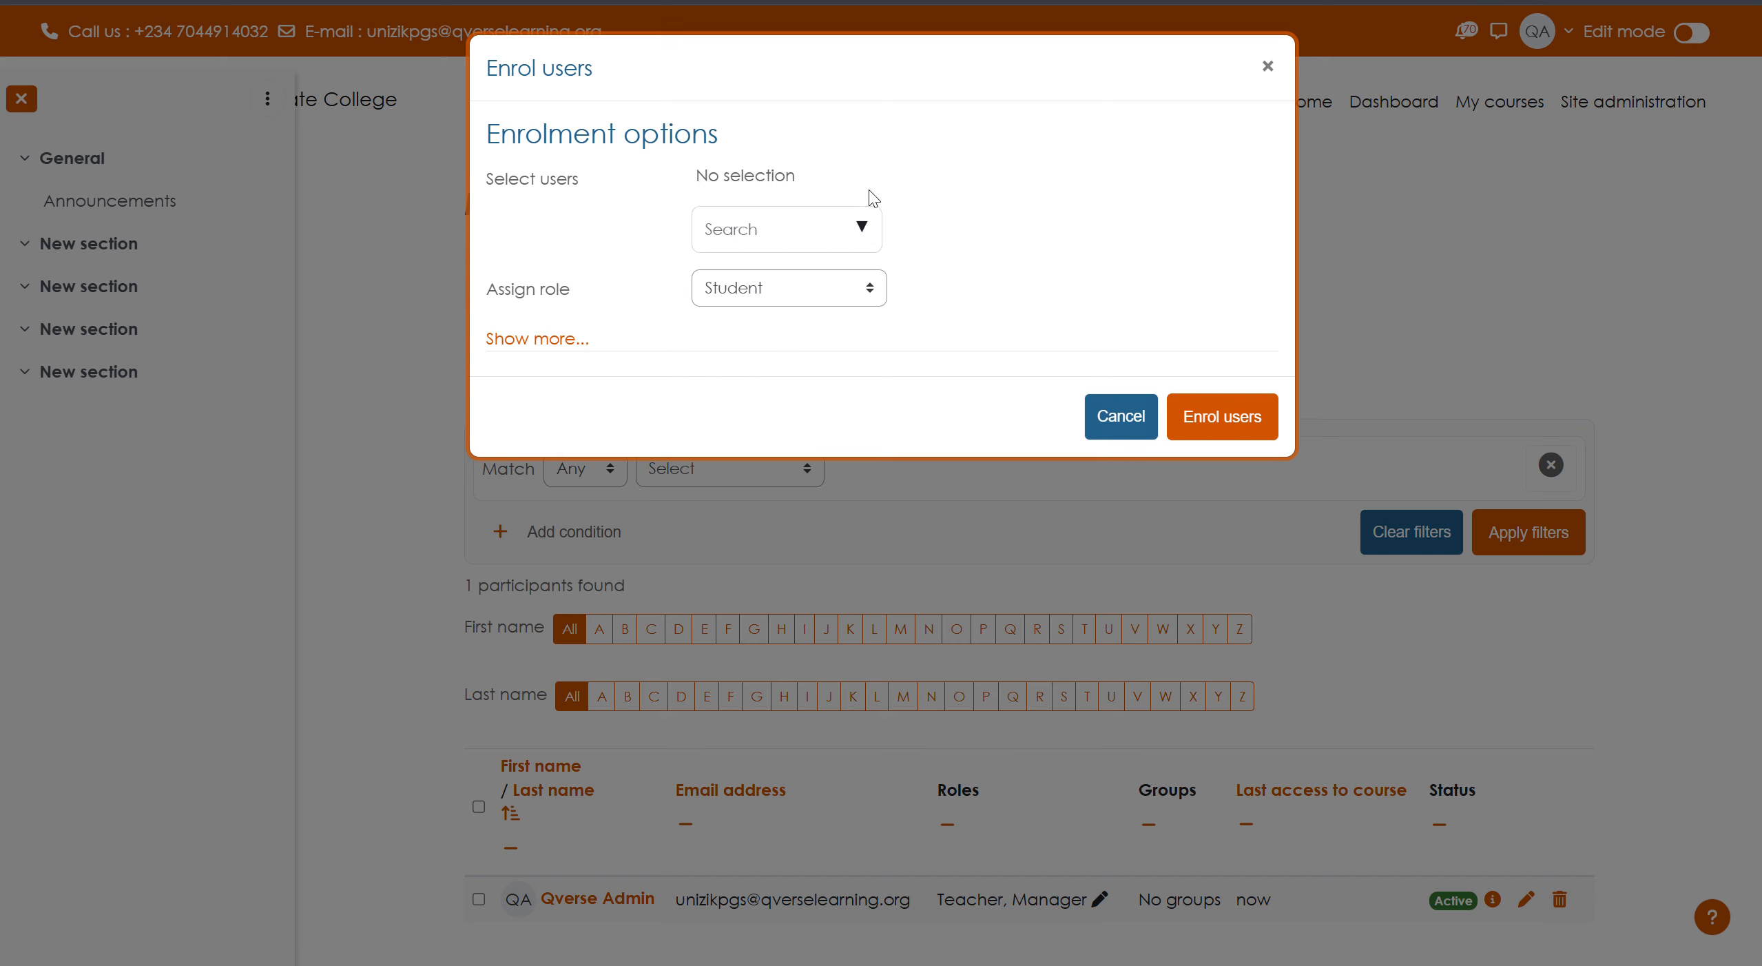
{"action": "left_click", "coordinate": [785, 229]}
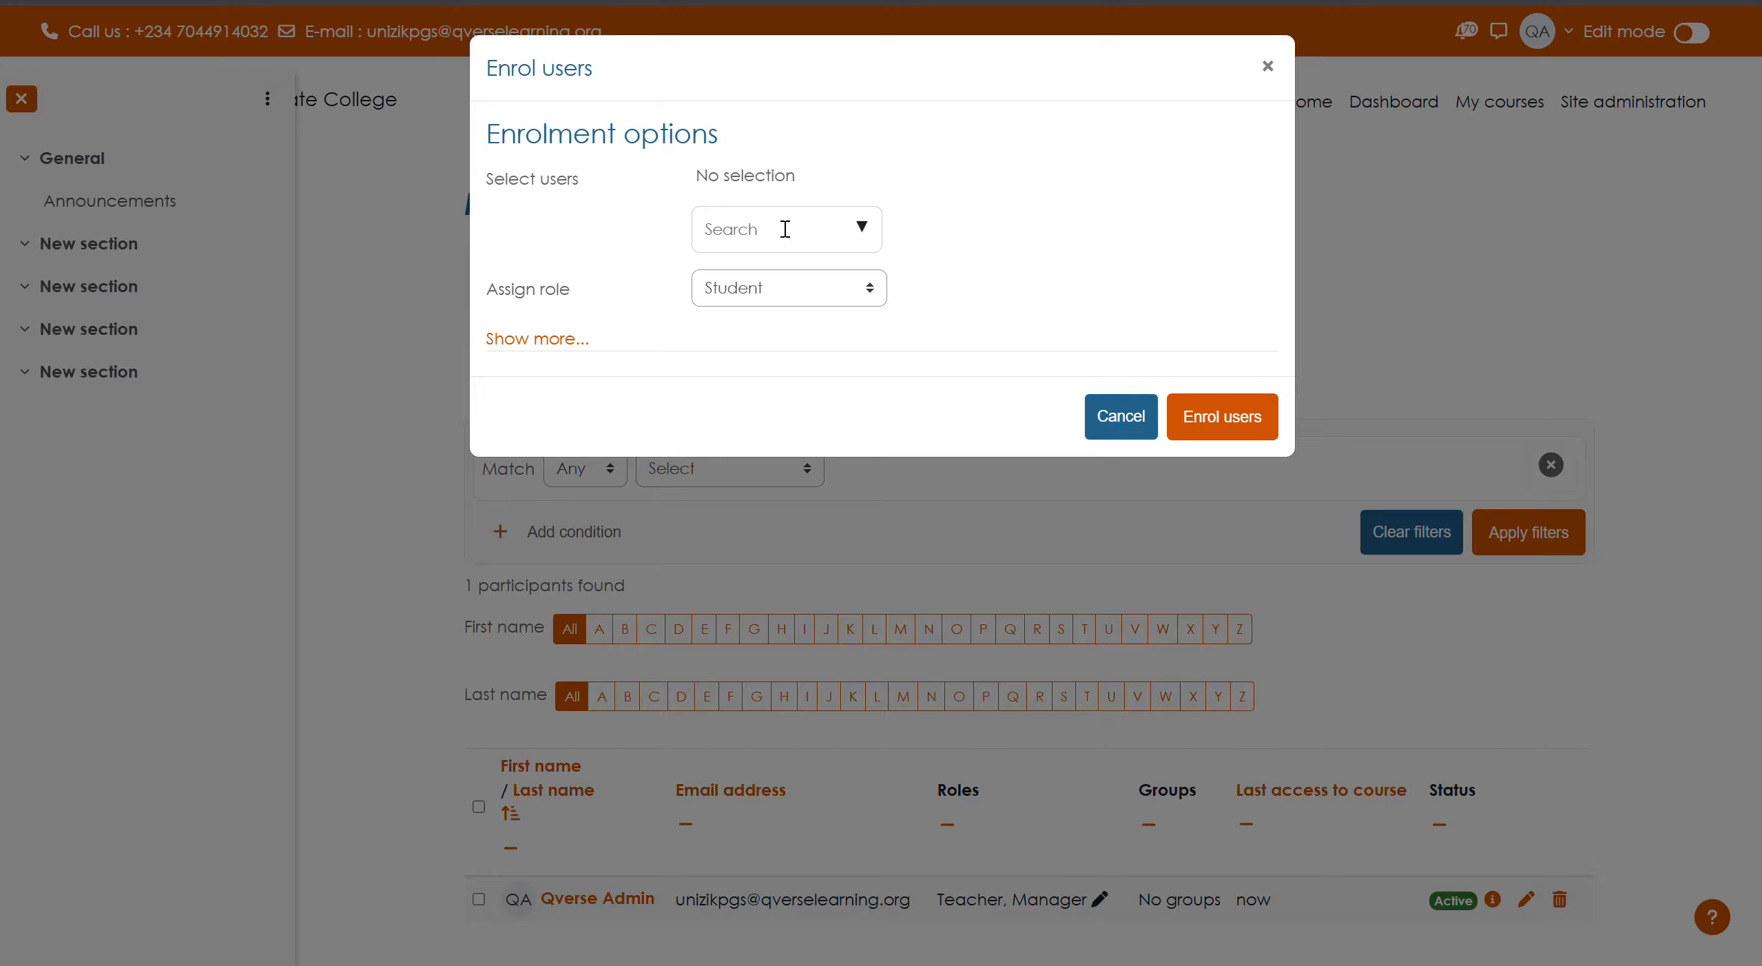
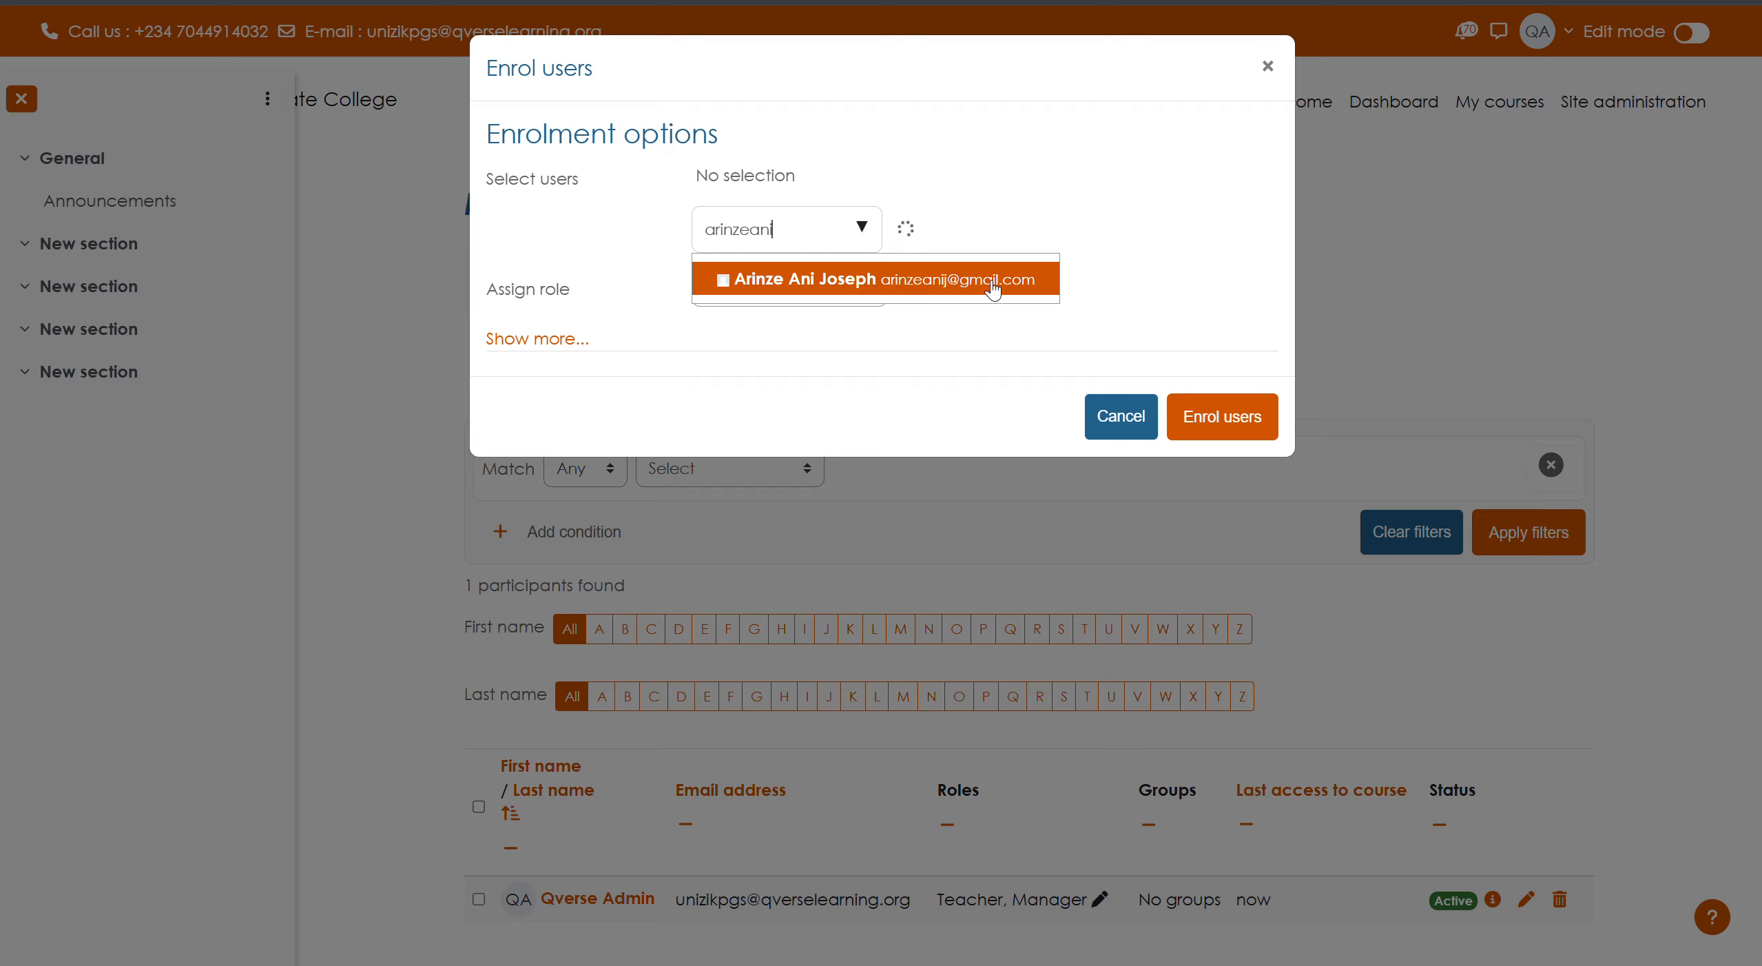
{"action": "left_click", "coordinate": [794, 287]}
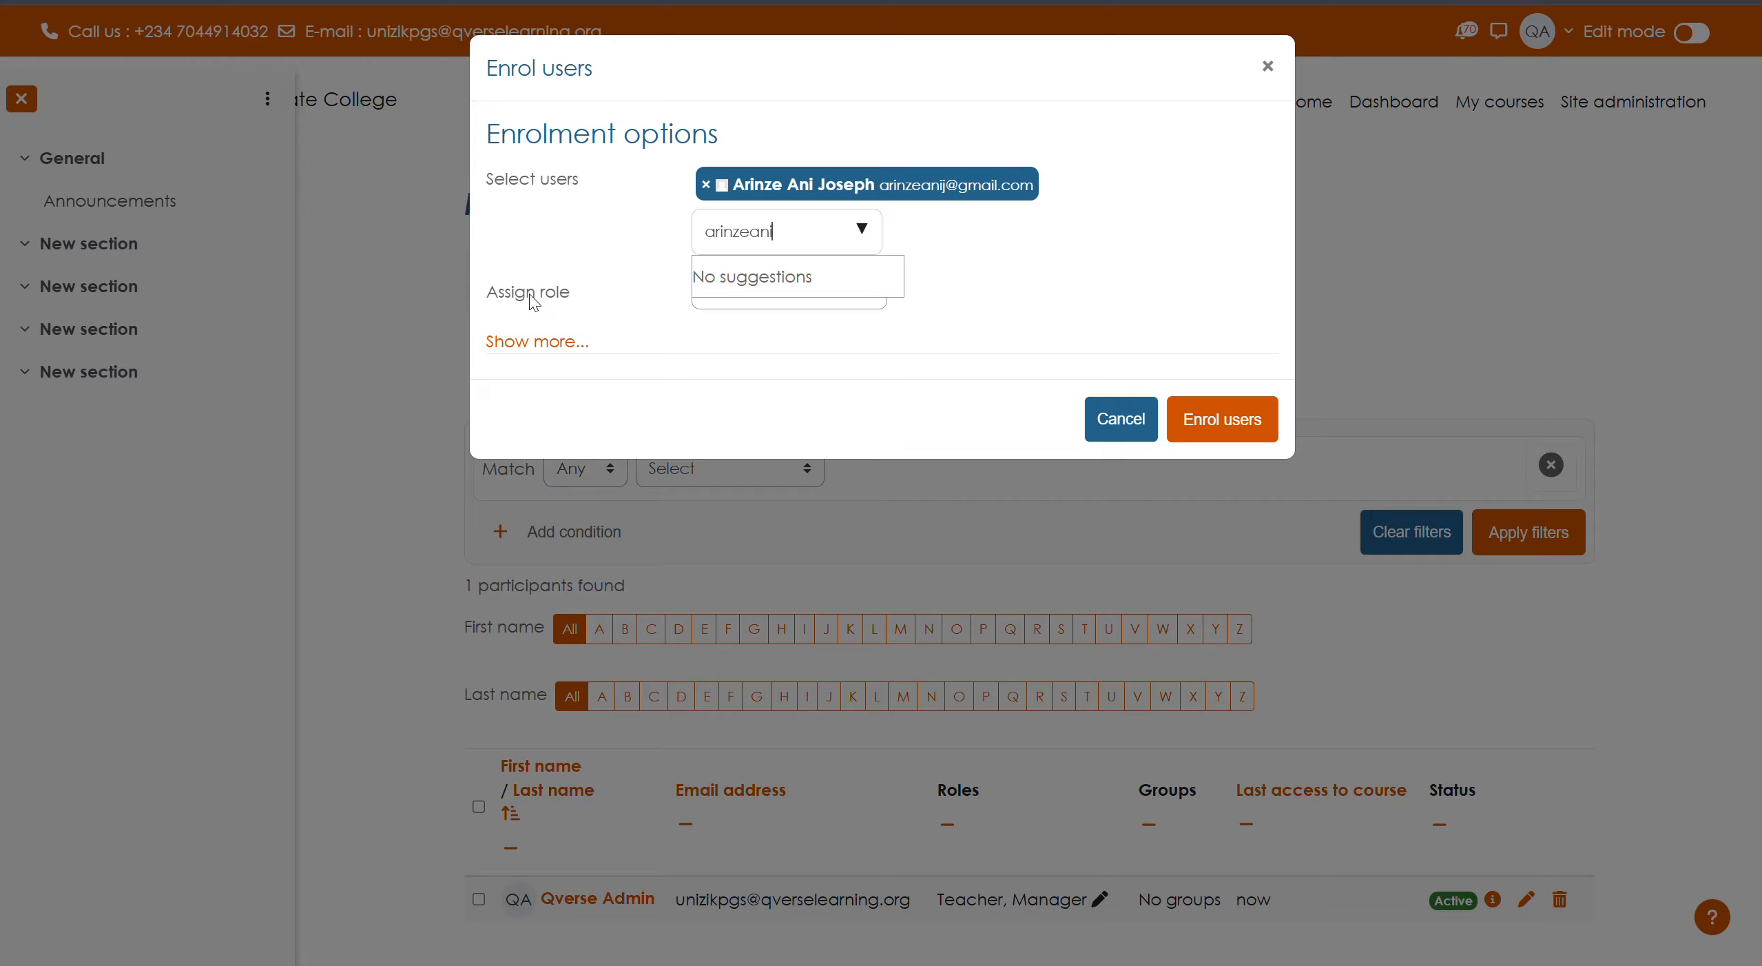
{"action": "left_click", "coordinate": [564, 300]}
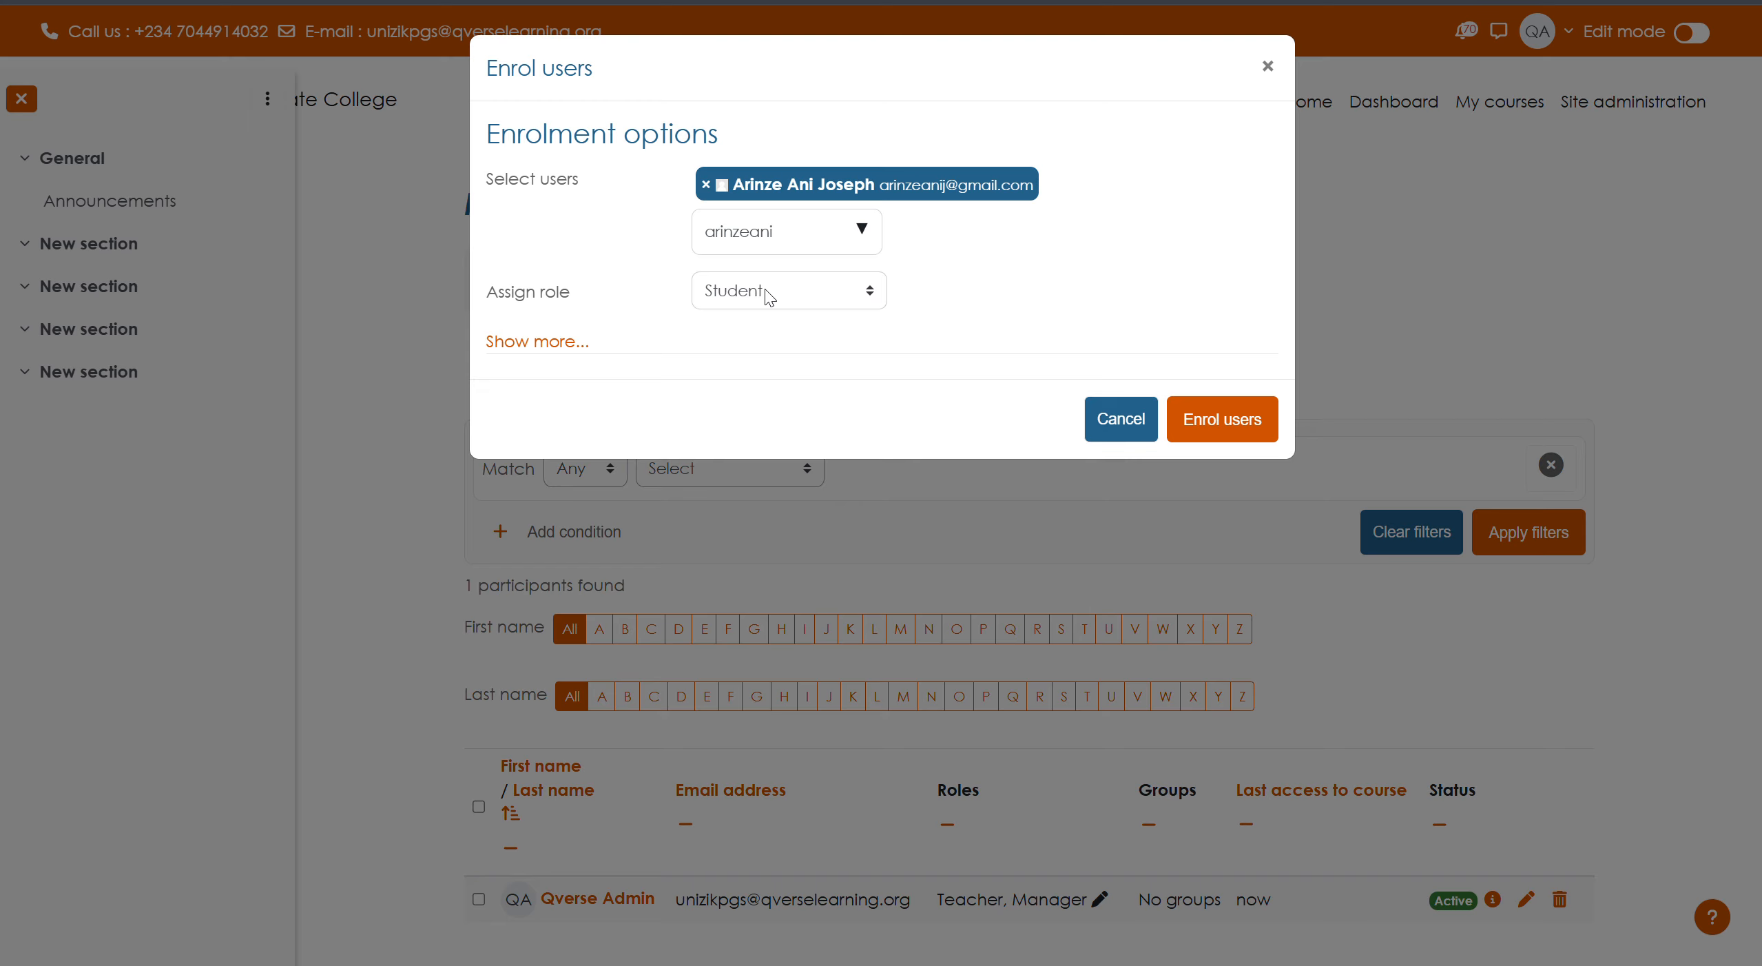
- Change the assigned role to Teacher and enrol the instructor
{"action": "left_click", "coordinate": [830, 303]}
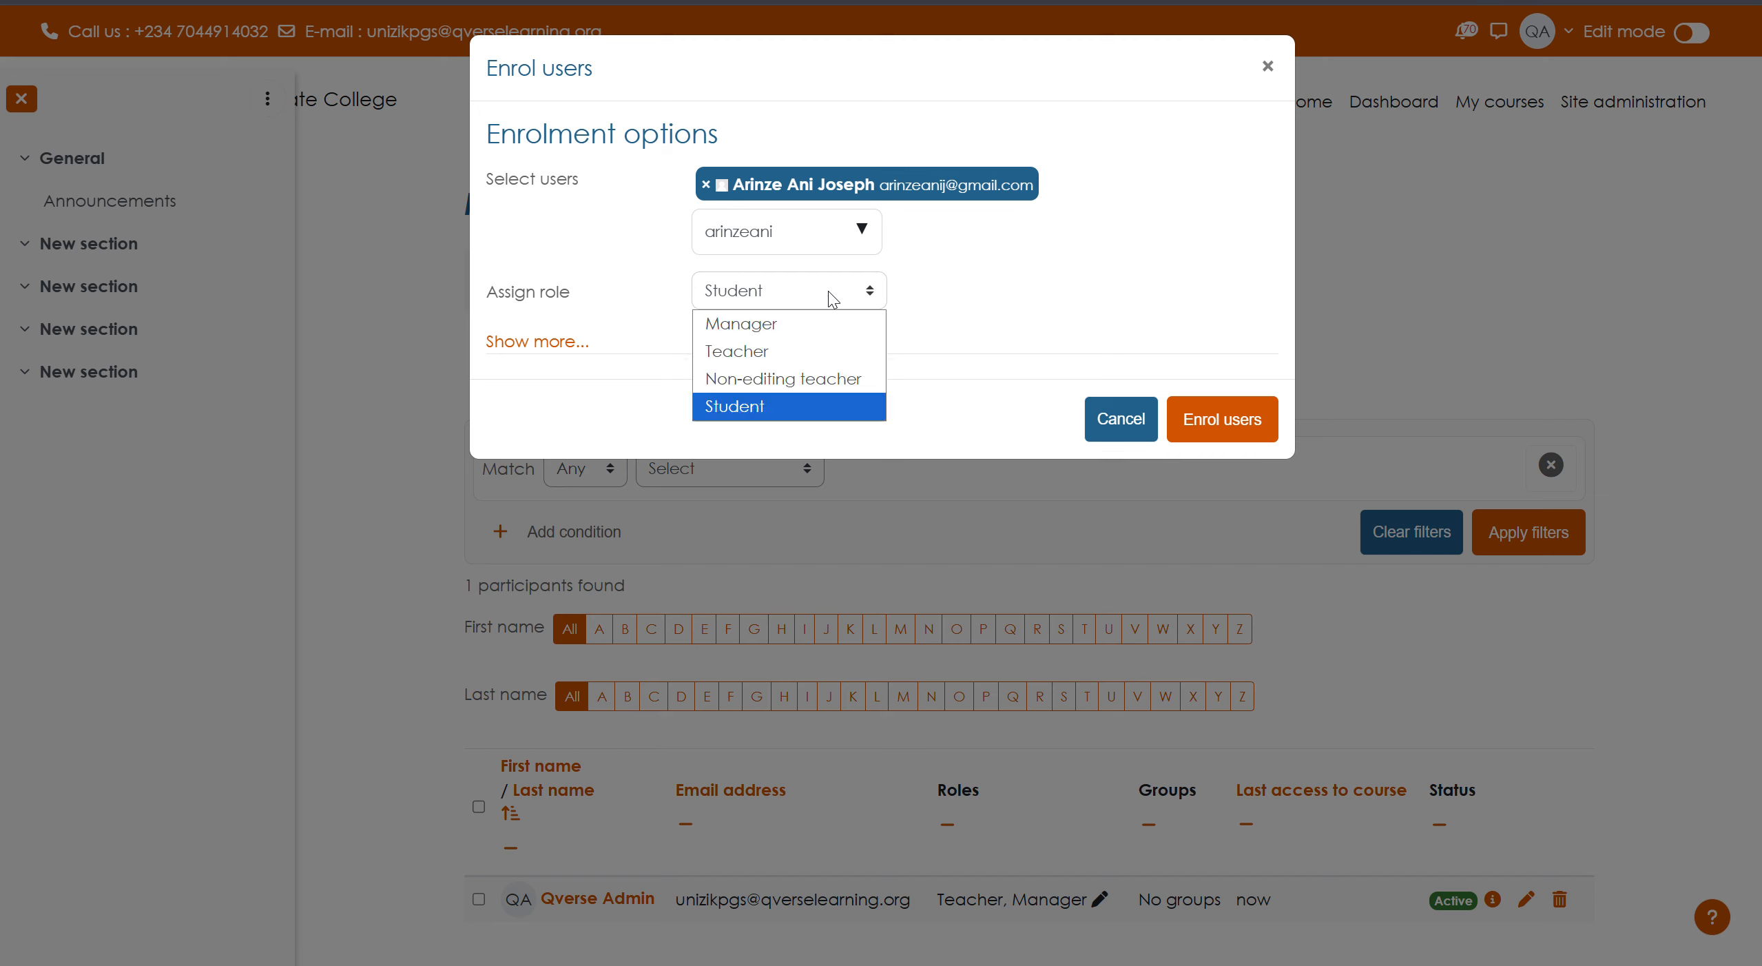
{"action": "left_click", "coordinate": [766, 355]}
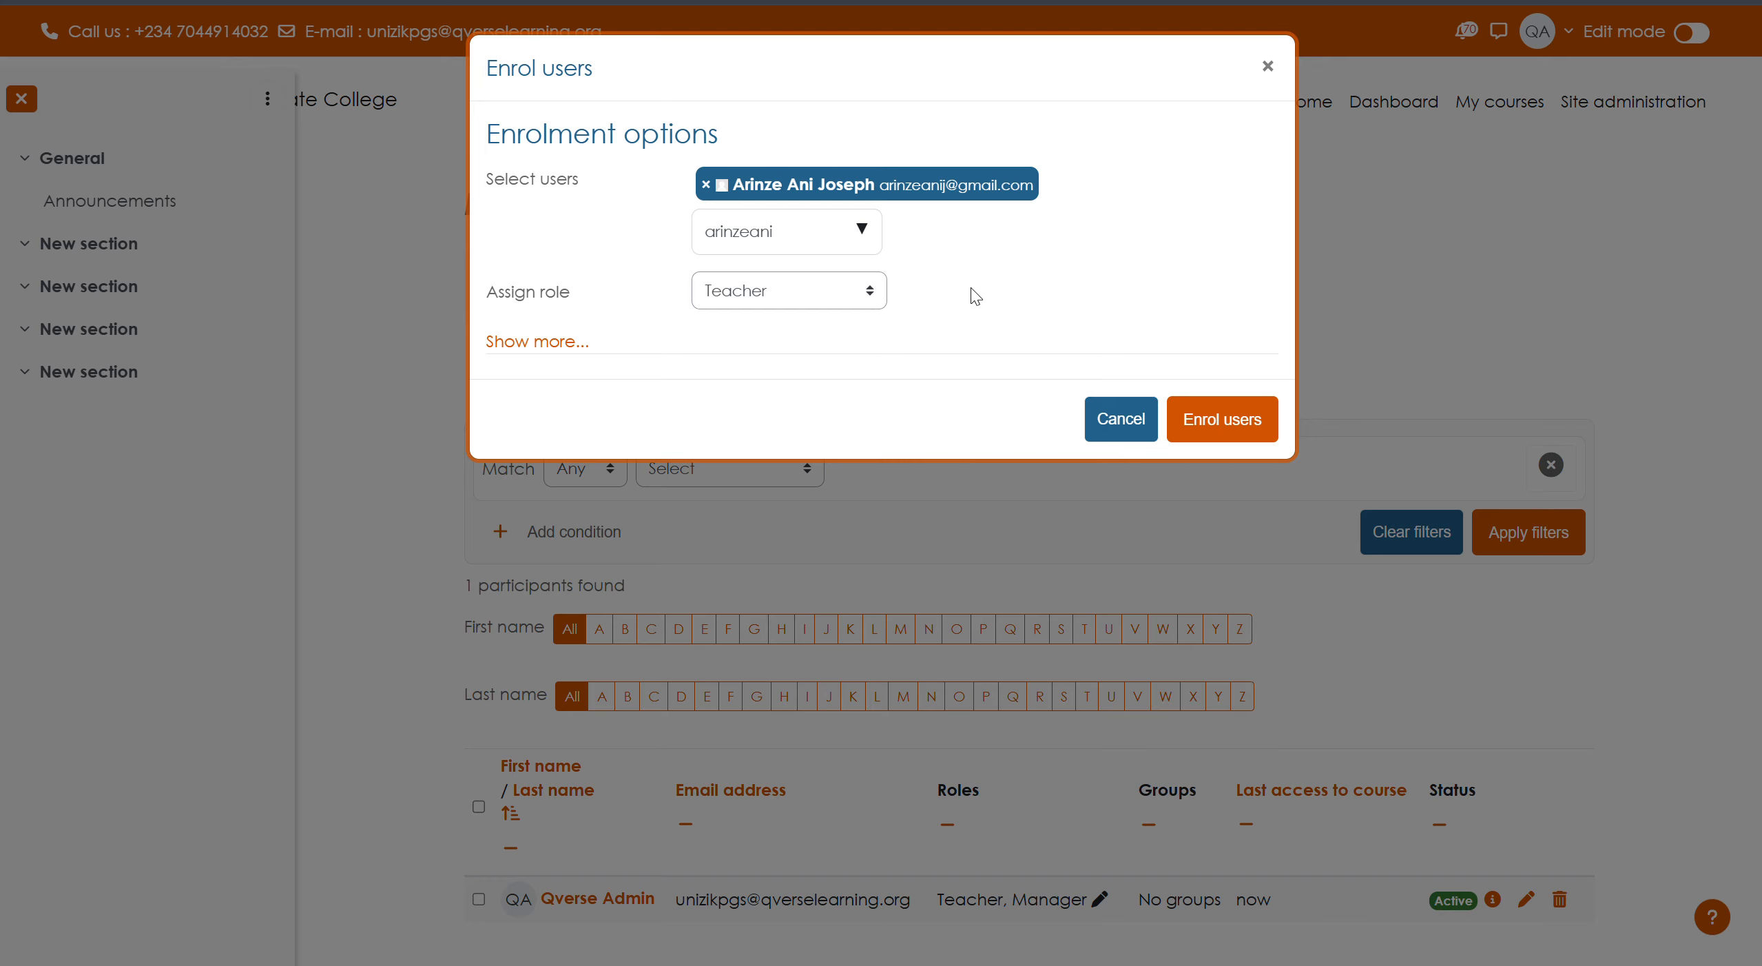
{"action": "left_click", "coordinate": [1221, 421]}
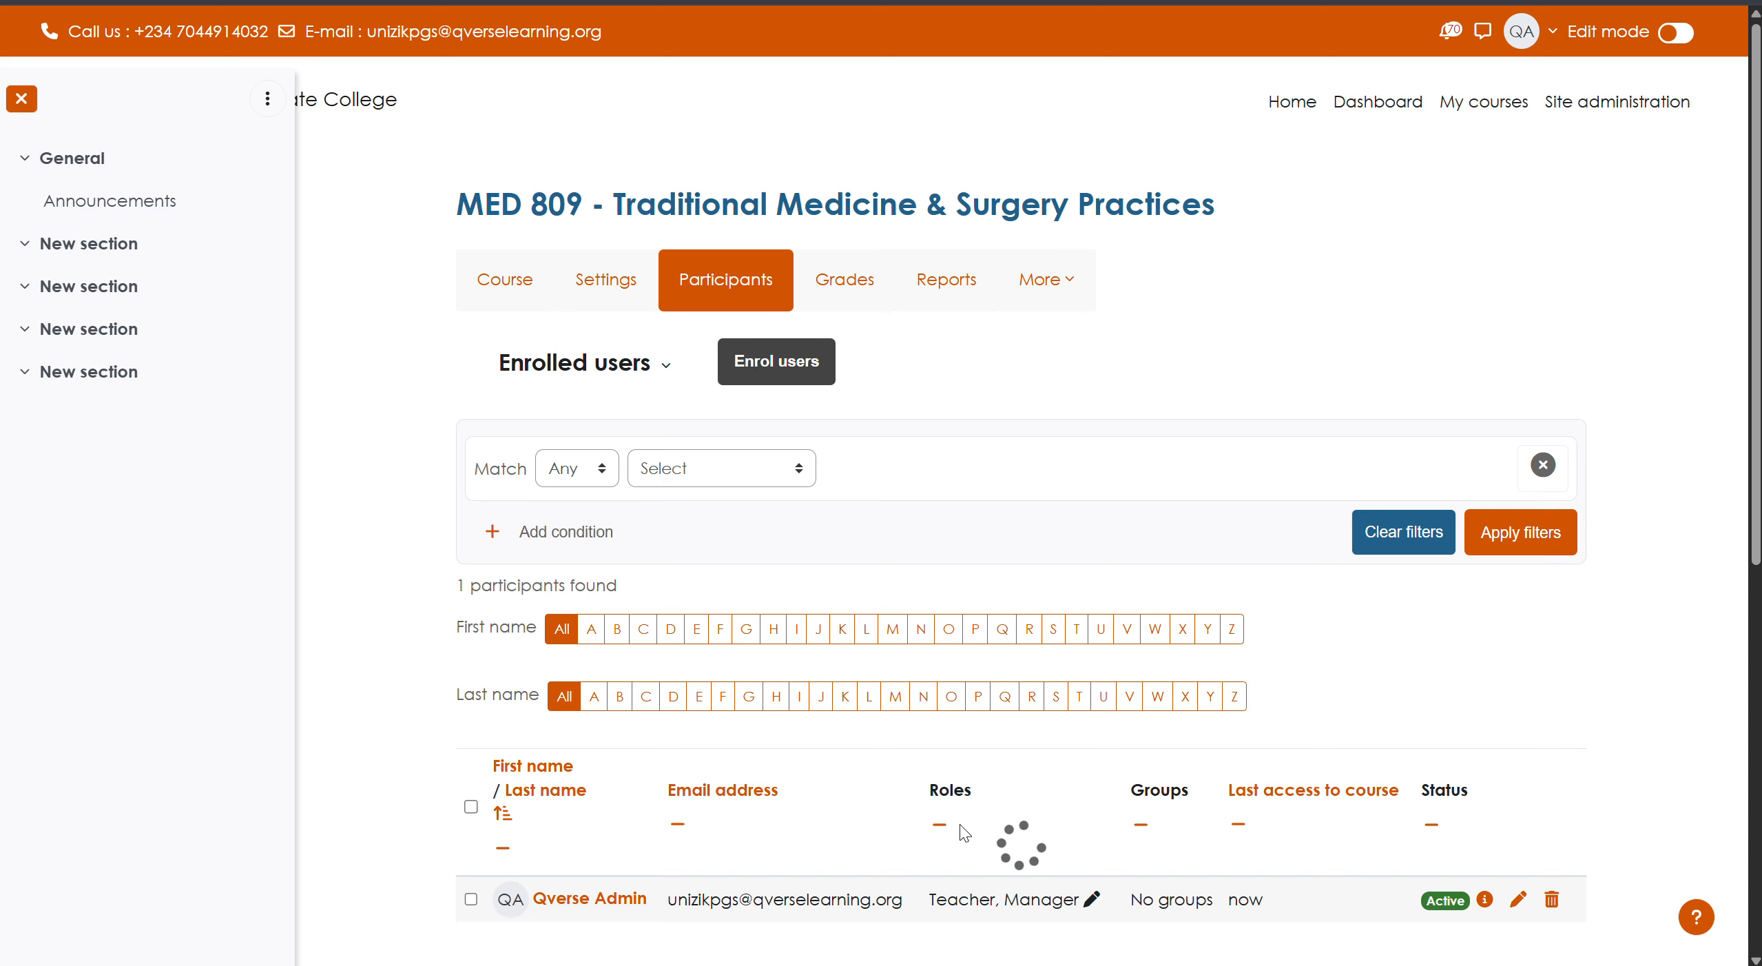
- Remove and re-add the new instructor's Teacher role, then save it
{"action": "scroll", "coordinate": [957, 826], "scroll_direction": "down", "scroll_amount": 3}
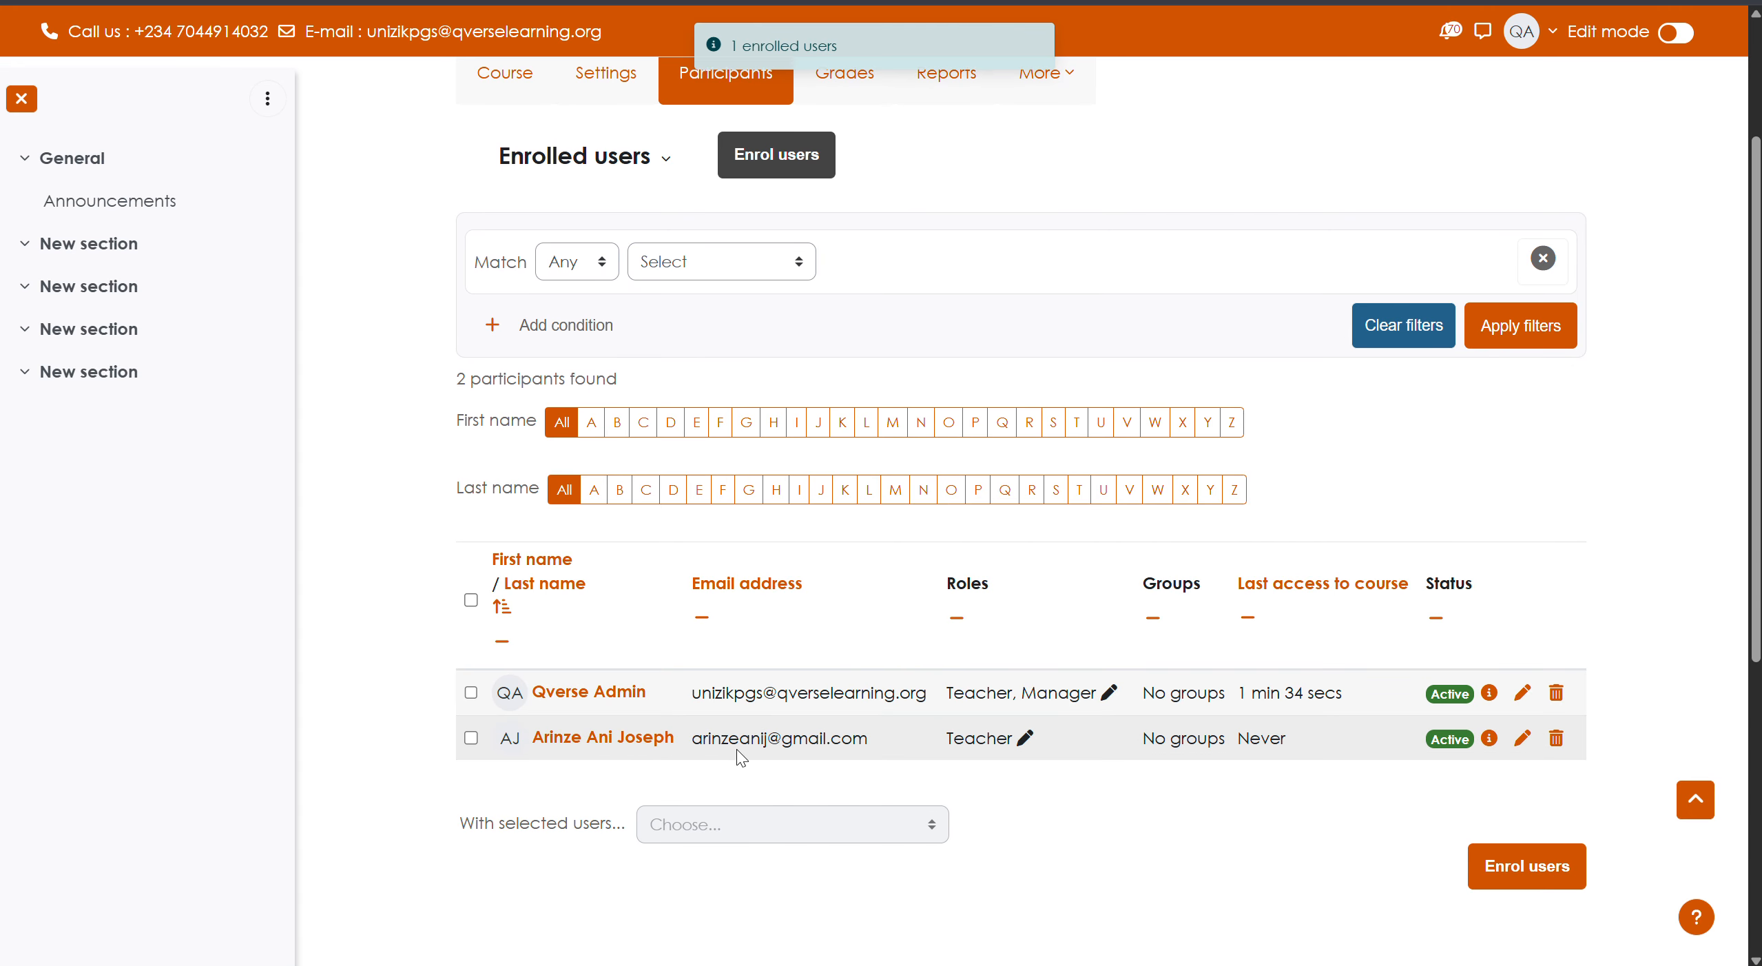
{"action": "left_click", "coordinate": [1025, 741]}
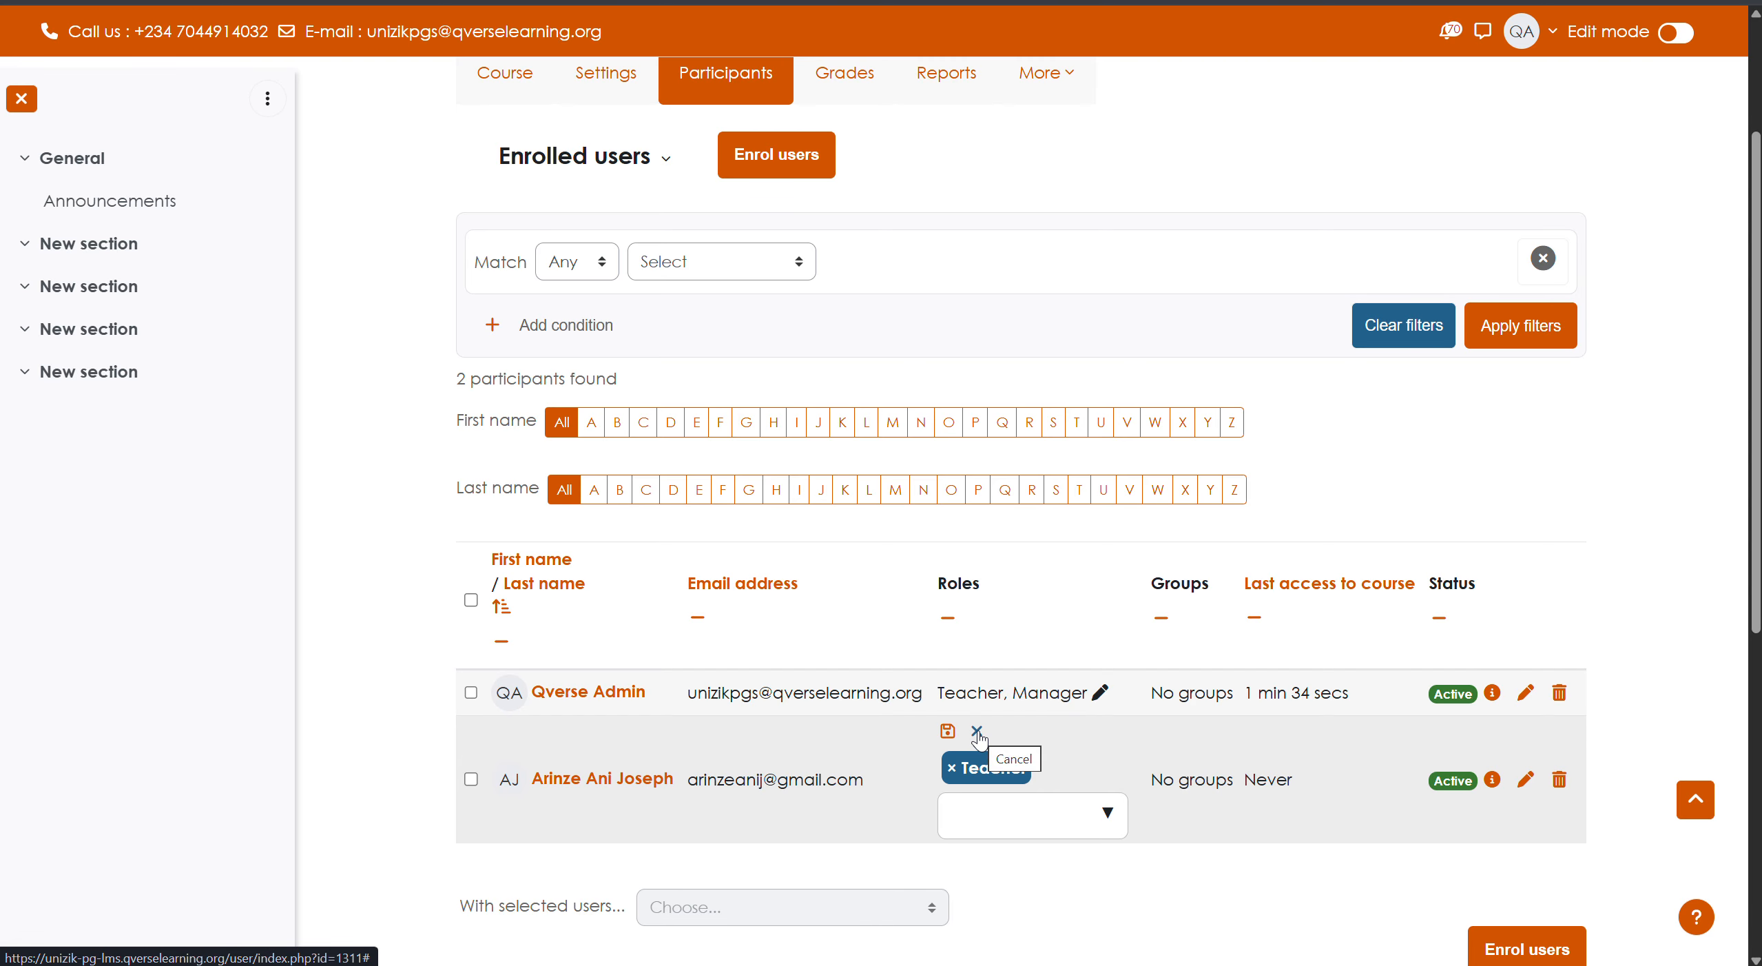
{"action": "left_click", "coordinate": [977, 732]}
{"action": "left_click", "coordinate": [1024, 742]}
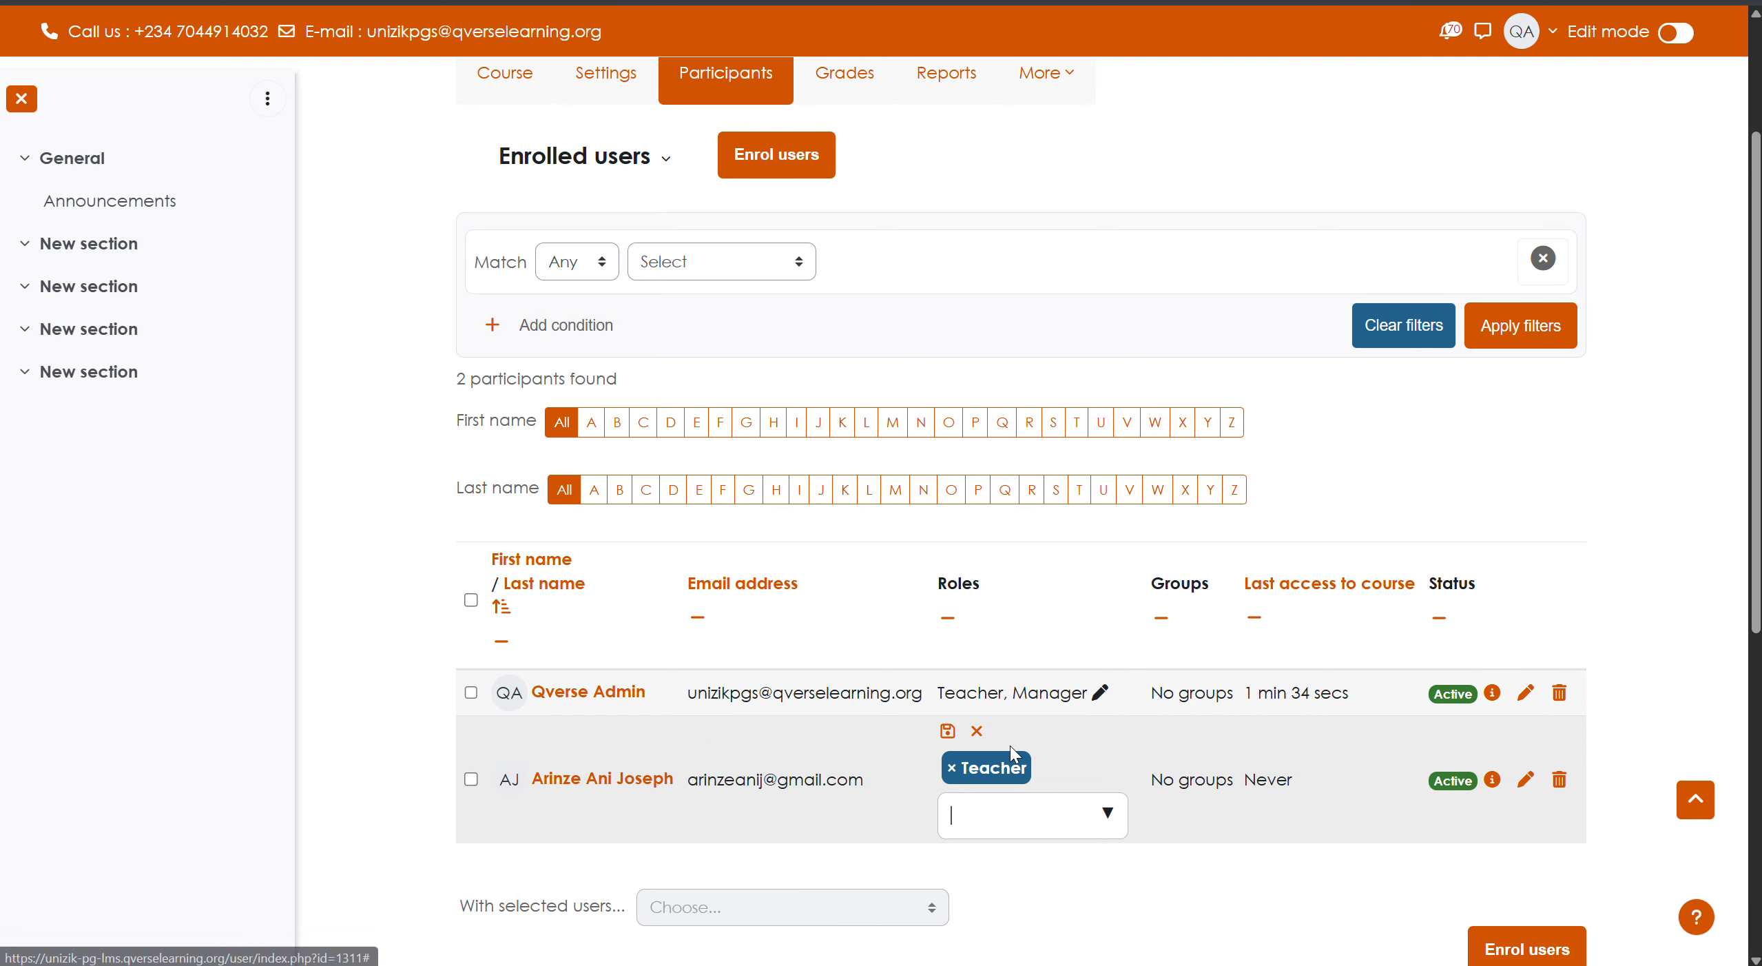
{"action": "left_click", "coordinate": [952, 769]}
{"action": "left_click", "coordinate": [1106, 816]}
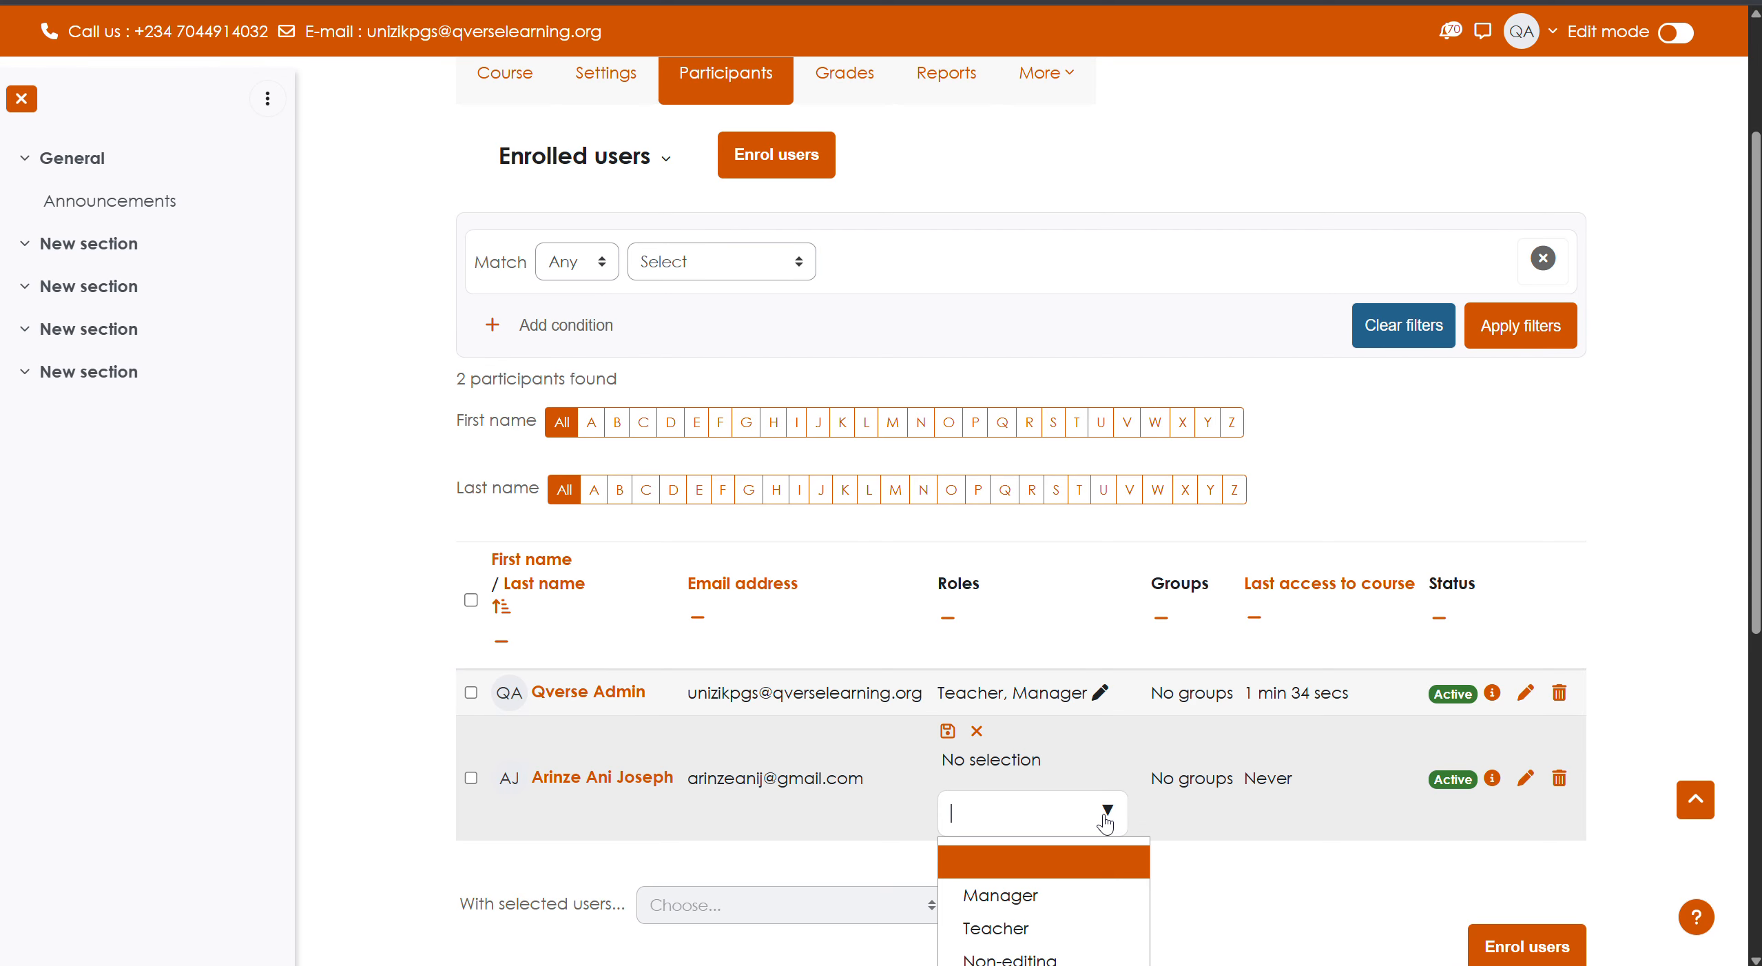
{"action": "scroll", "coordinate": [1030, 861], "scroll_direction": "down", "scroll_amount": 3}
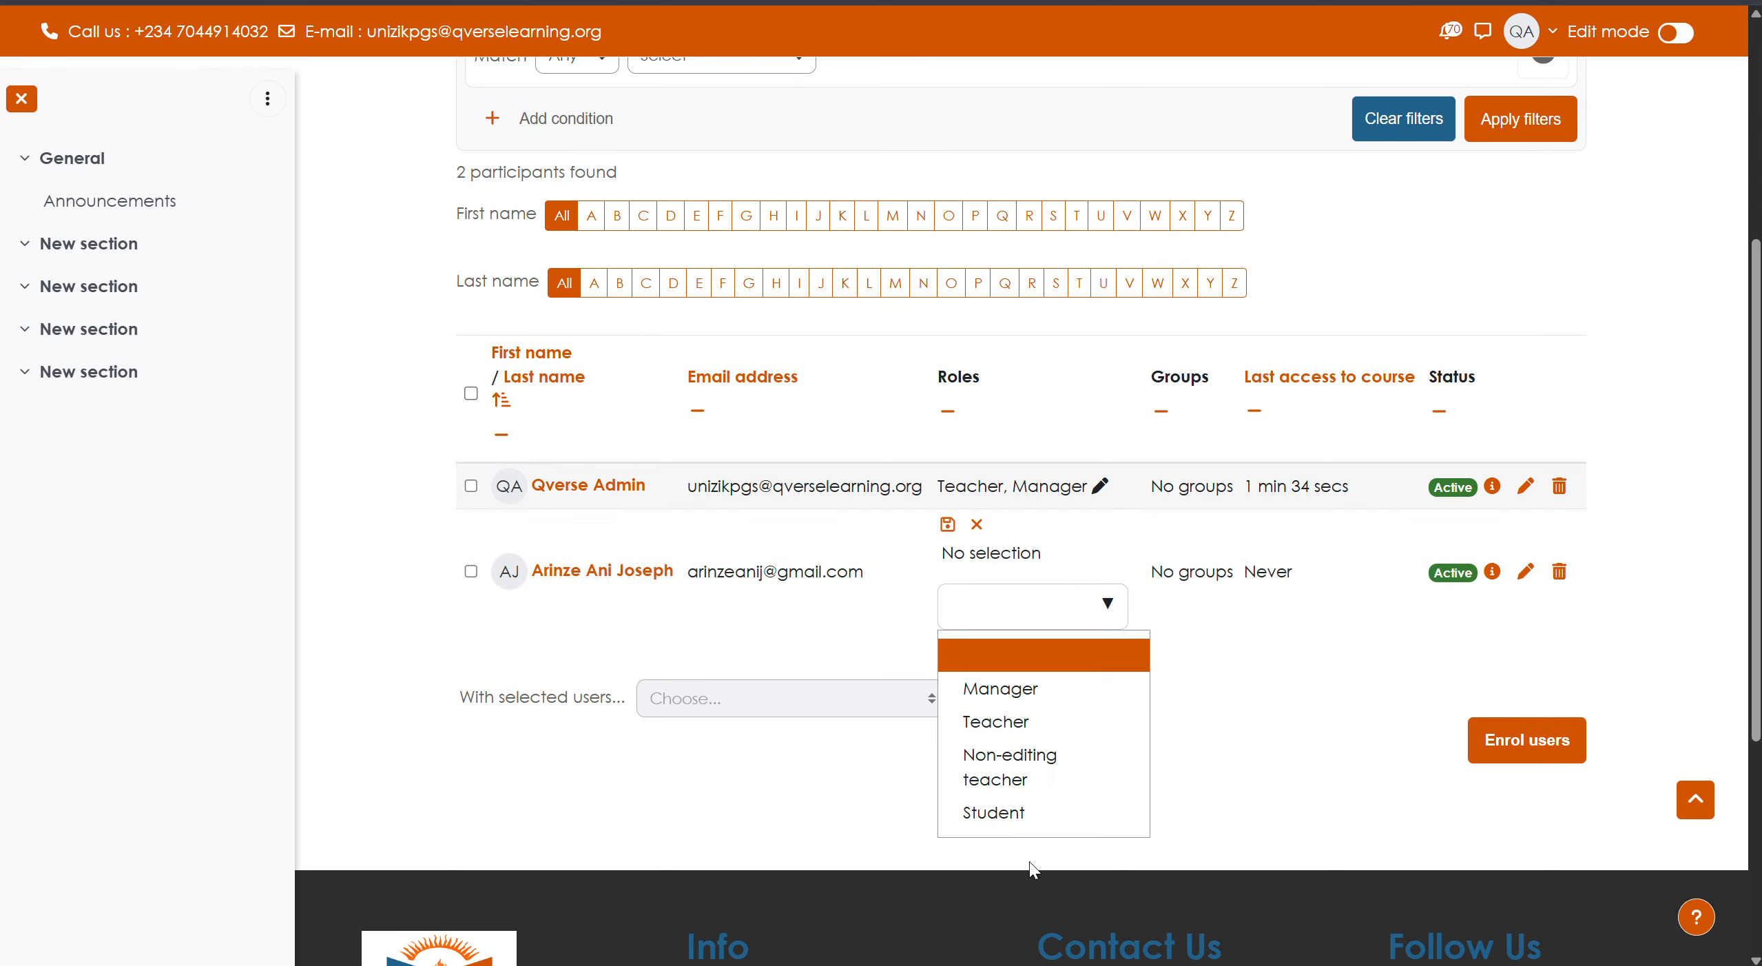
{"action": "left_click", "coordinate": [1022, 727]}
{"action": "left_click", "coordinate": [948, 524]}
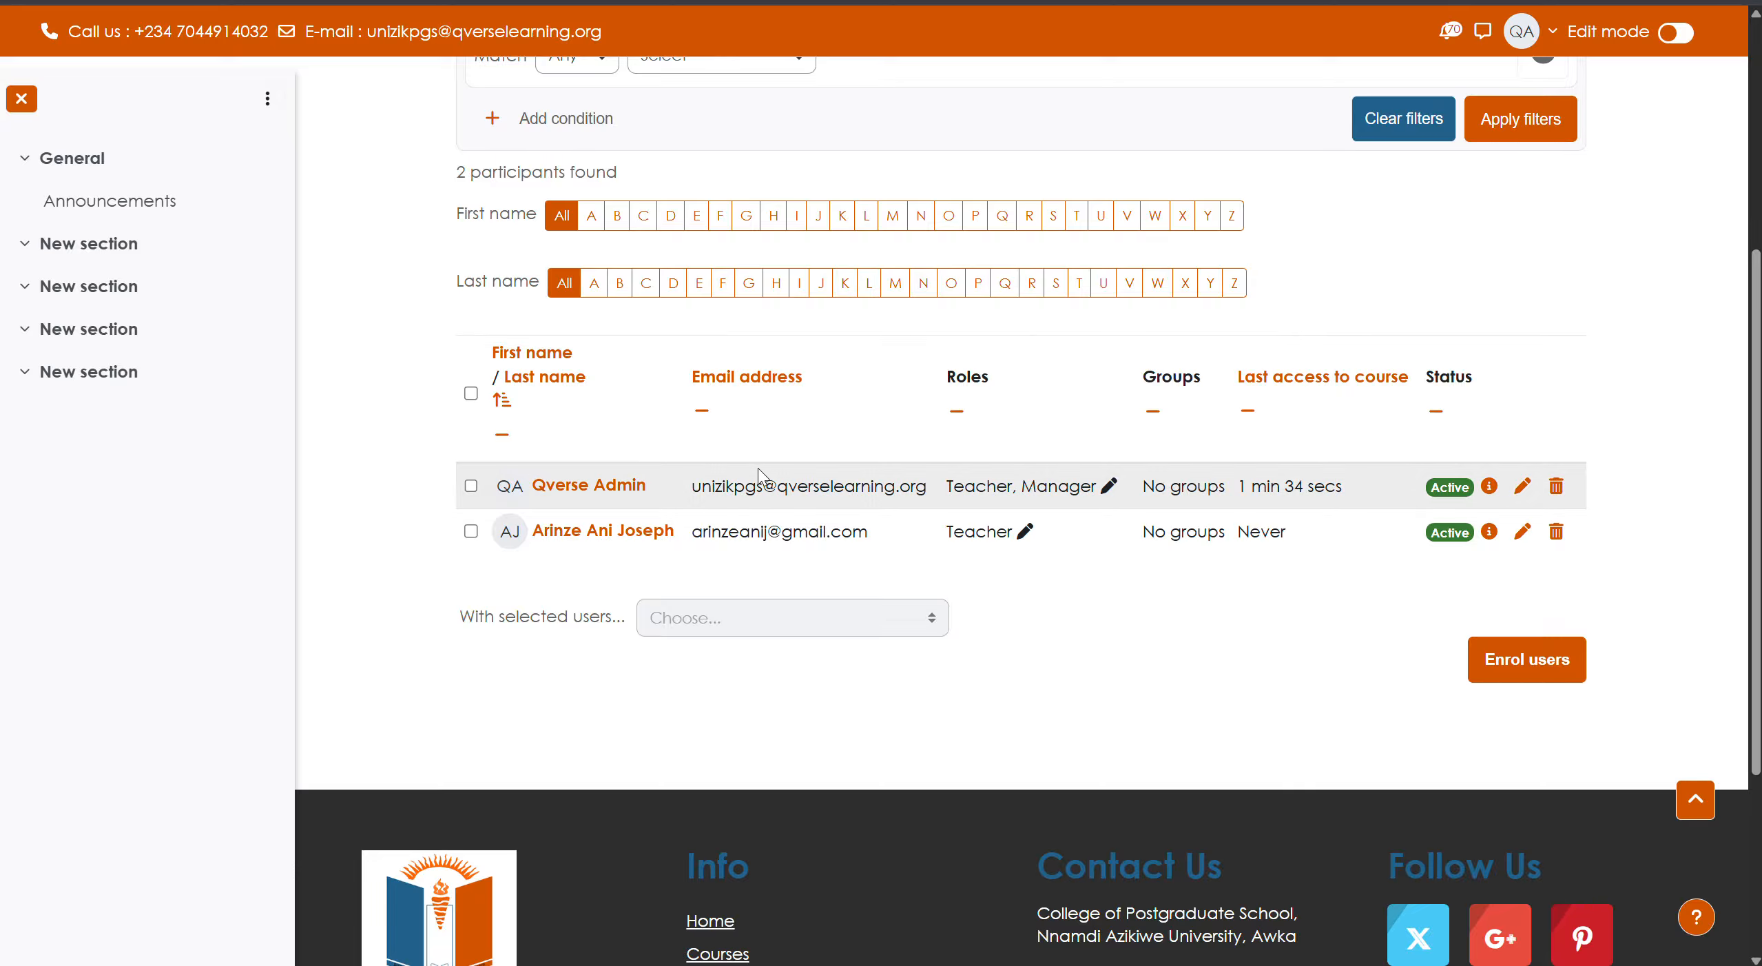
{"action": "scroll", "coordinate": [768, 476], "scroll_direction": "up", "scroll_amount": 5}
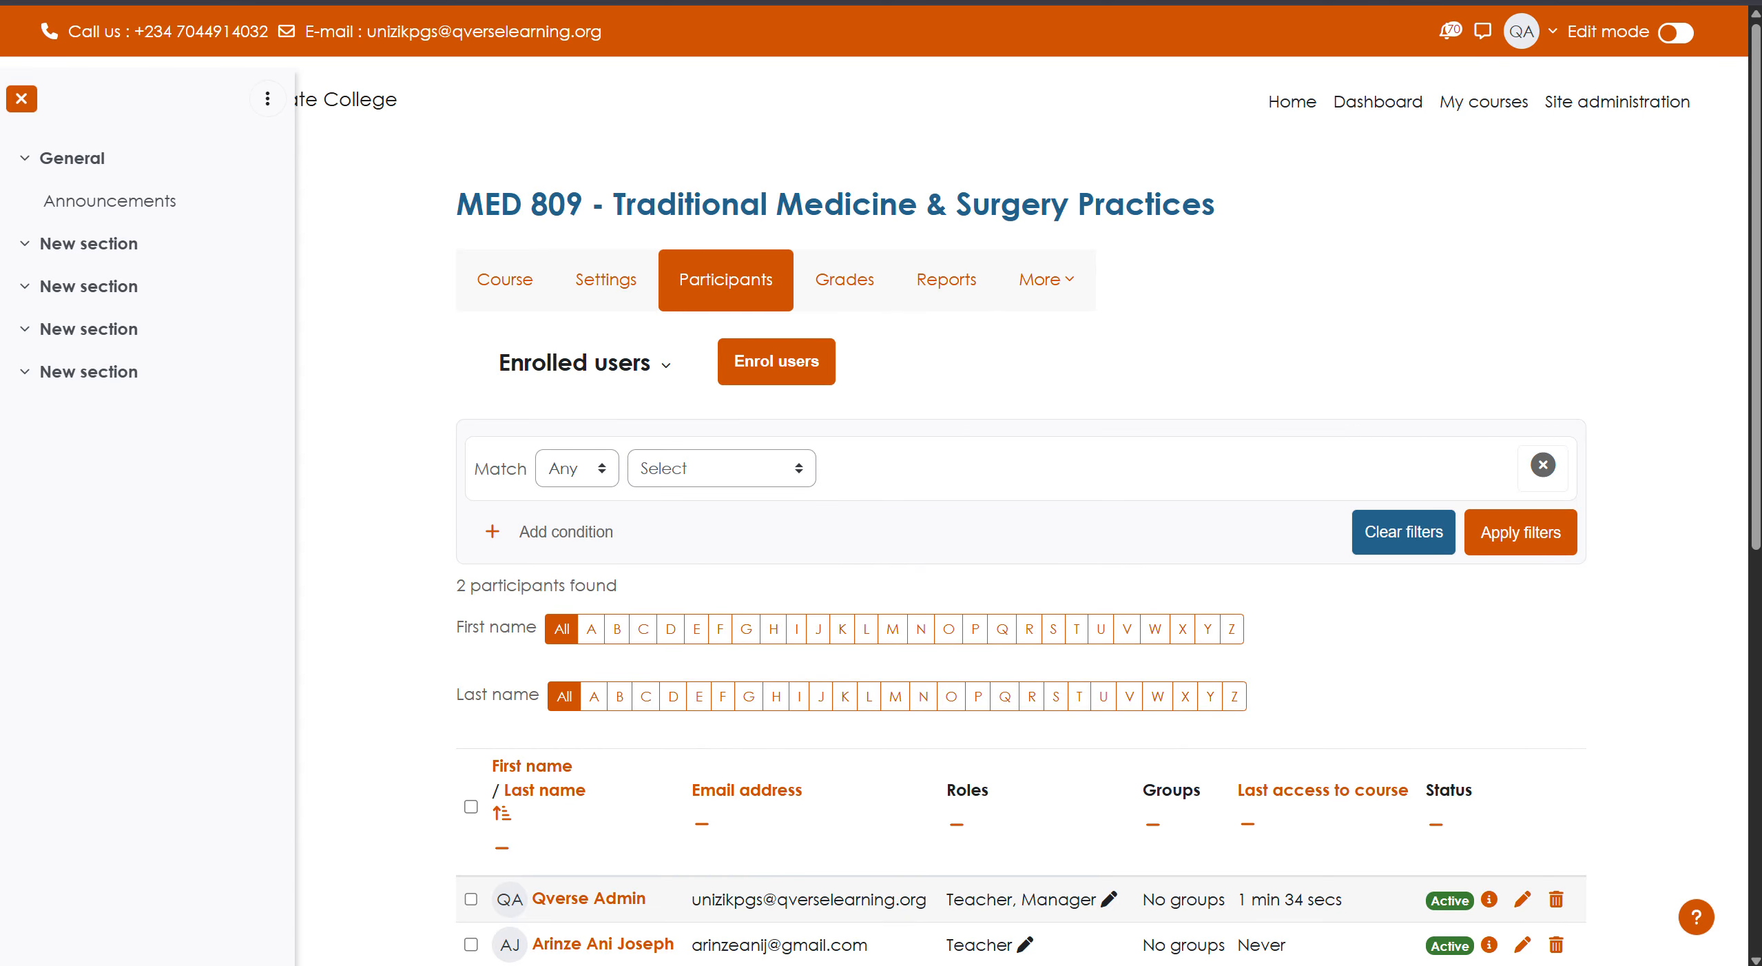
- Open a new Chrome Incognito window
{"action": "key", "text": "alt+f"}
{"action": "left_click", "coordinate": [1525, 101]}
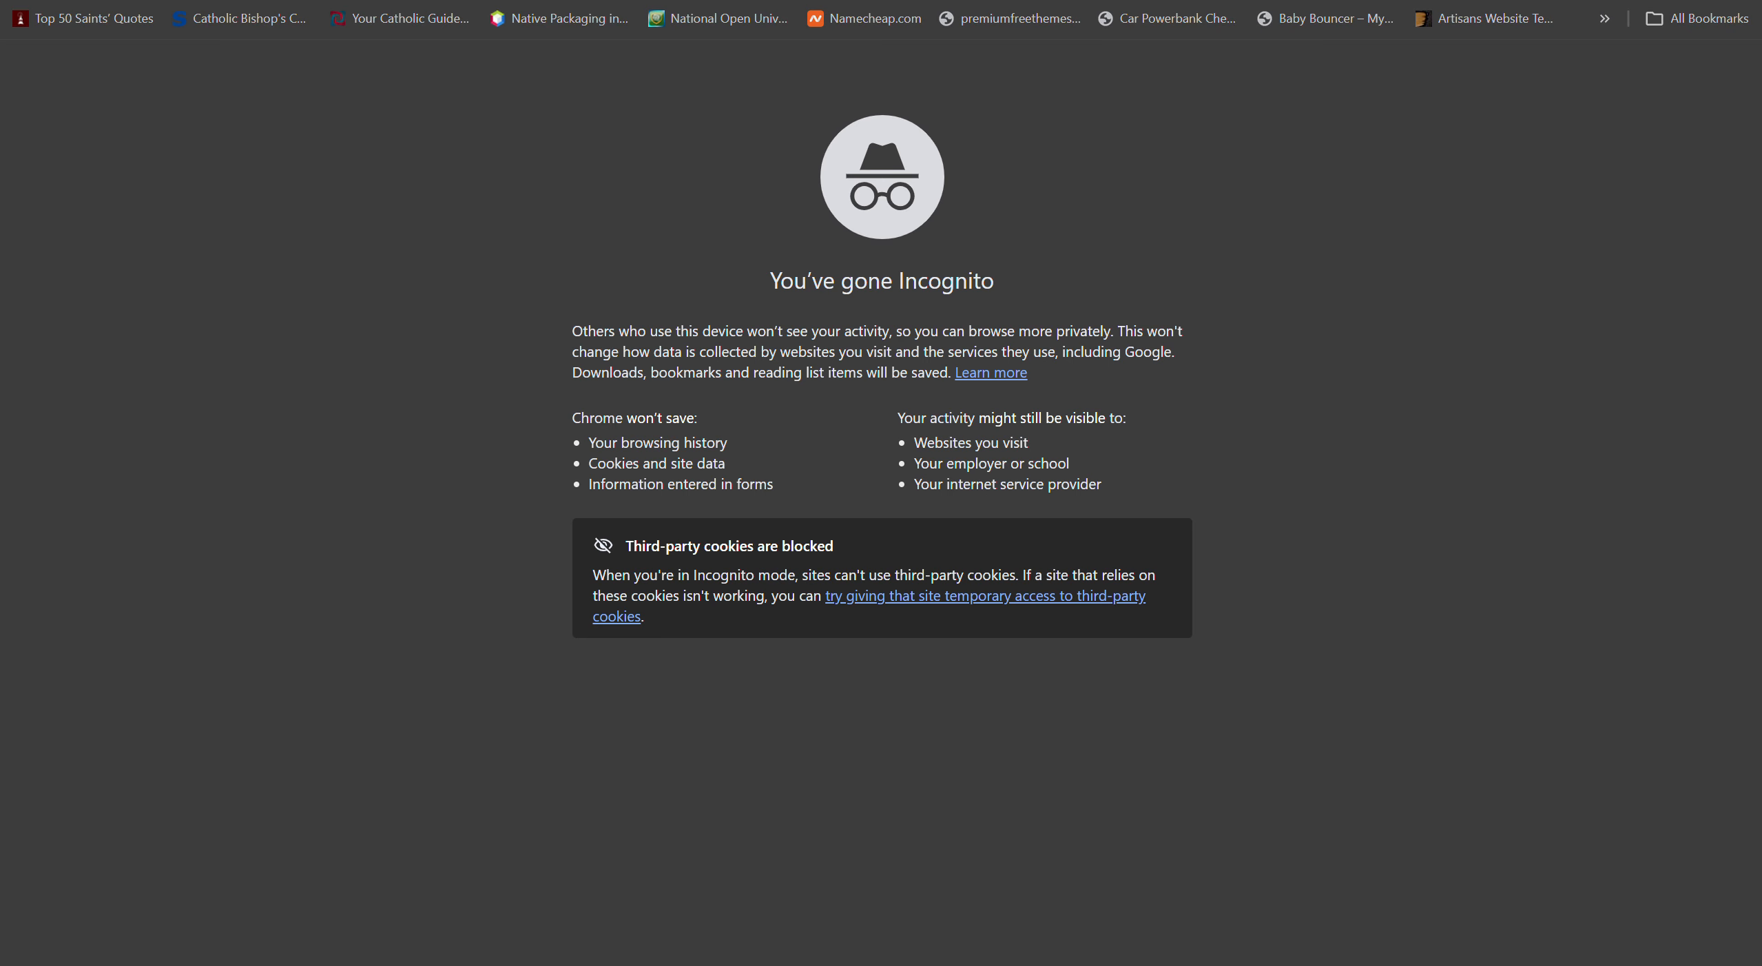
{"action": "type", "text": "un"}
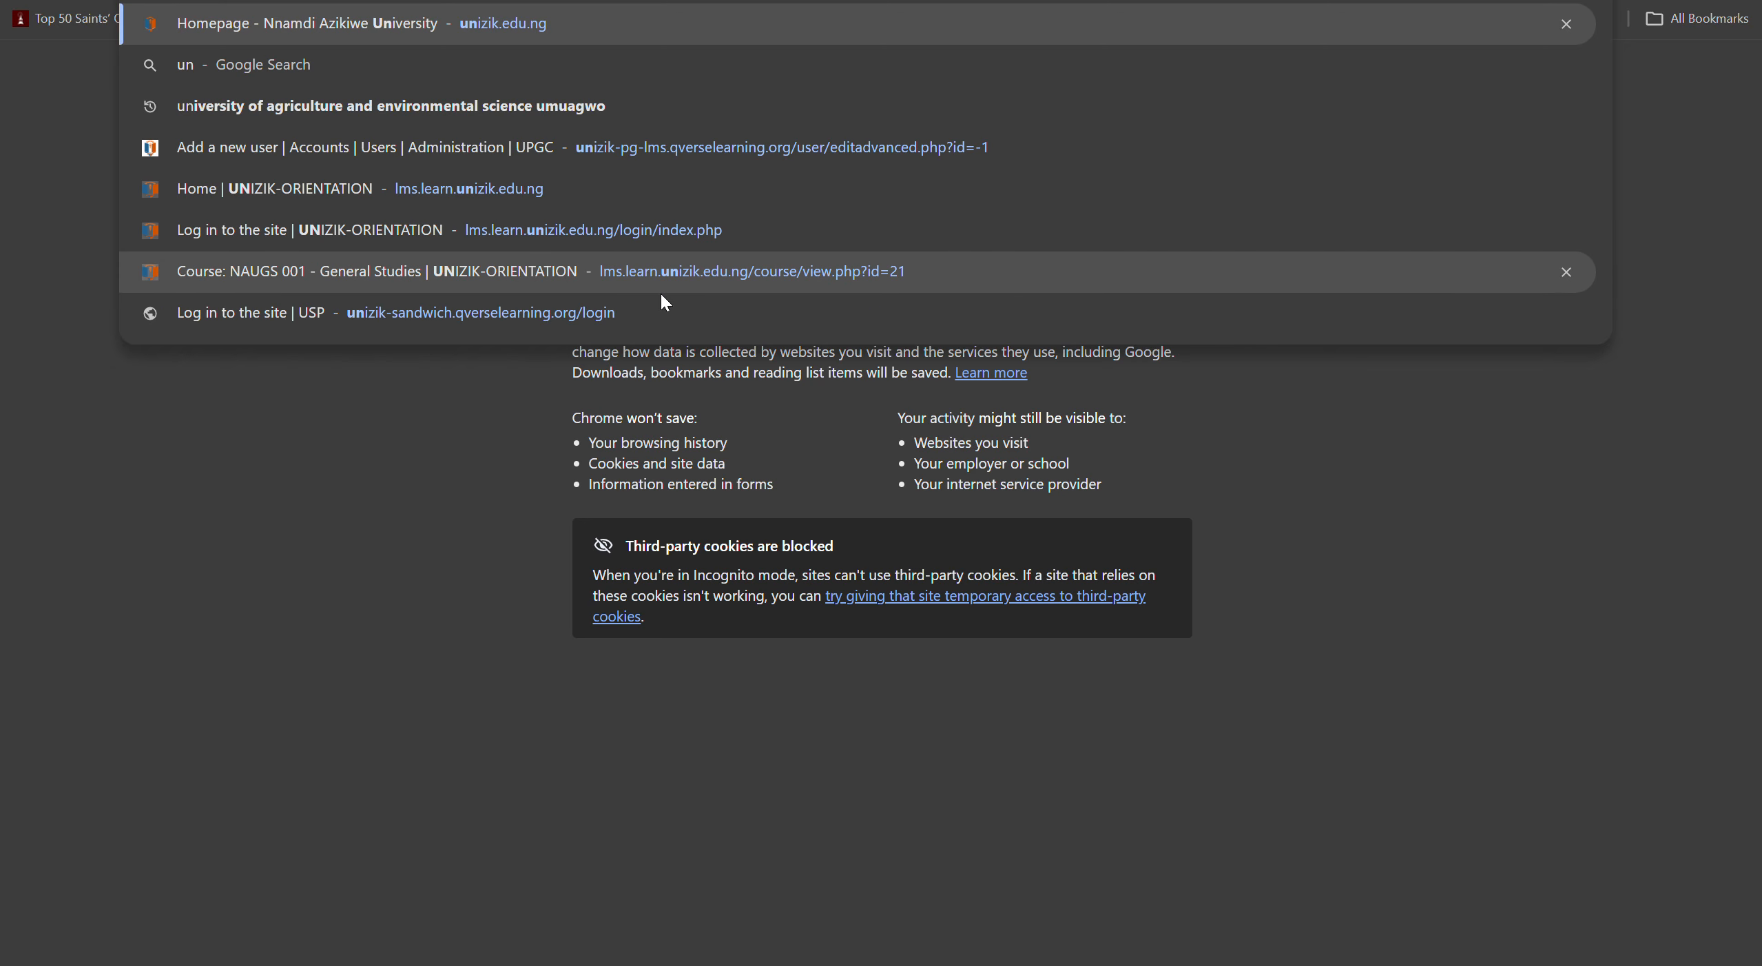
{"action": "left_click", "coordinate": [329, 560]}
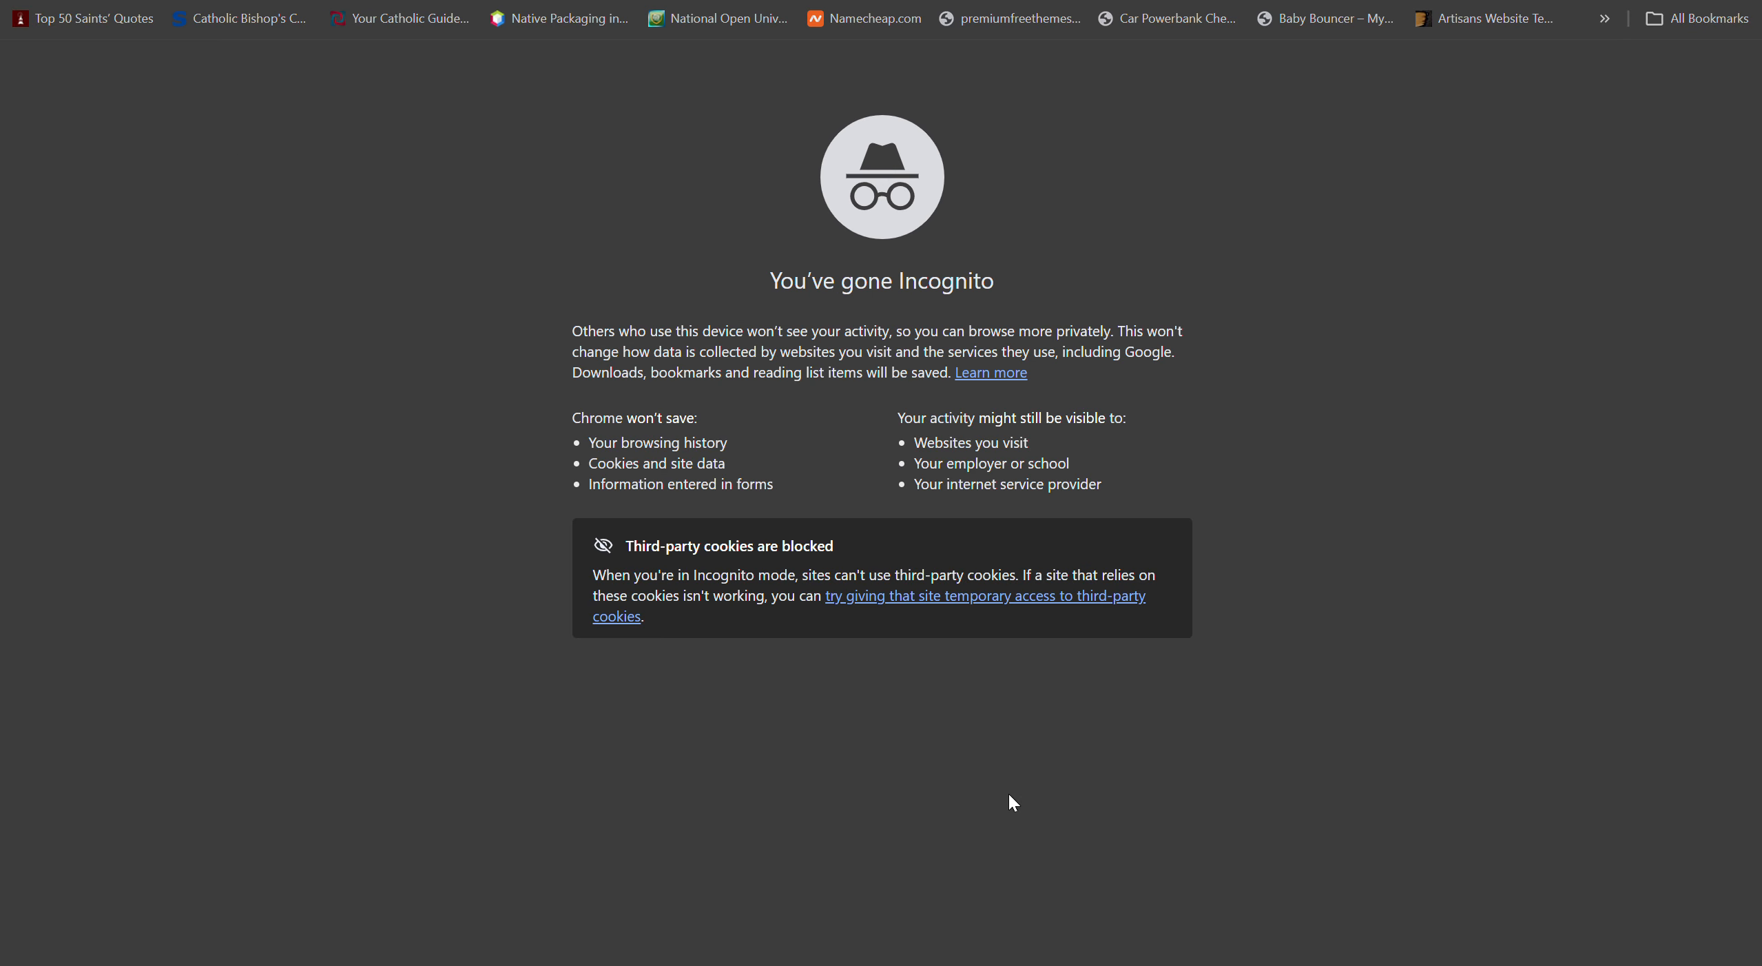
- Paste the PG LMS site address into the Incognito window's address bar
{"action": "left_click", "coordinate": [854, 869]}
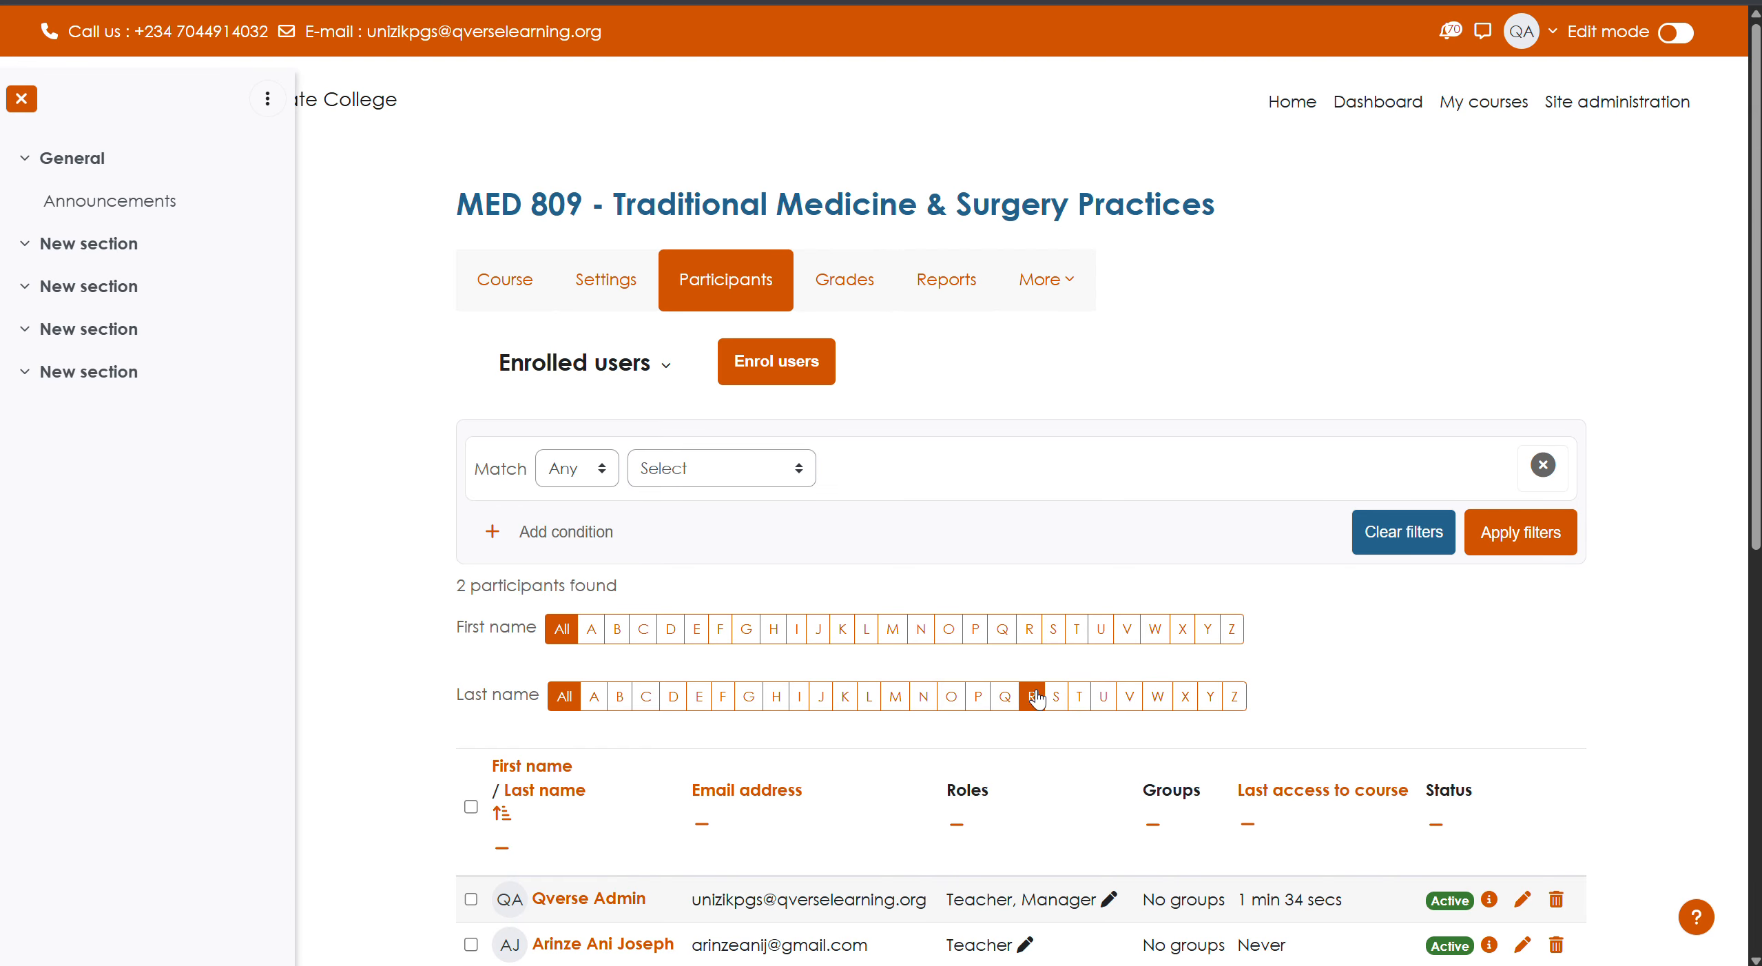
{"action": "mouse_move", "coordinate": [953, 962]}
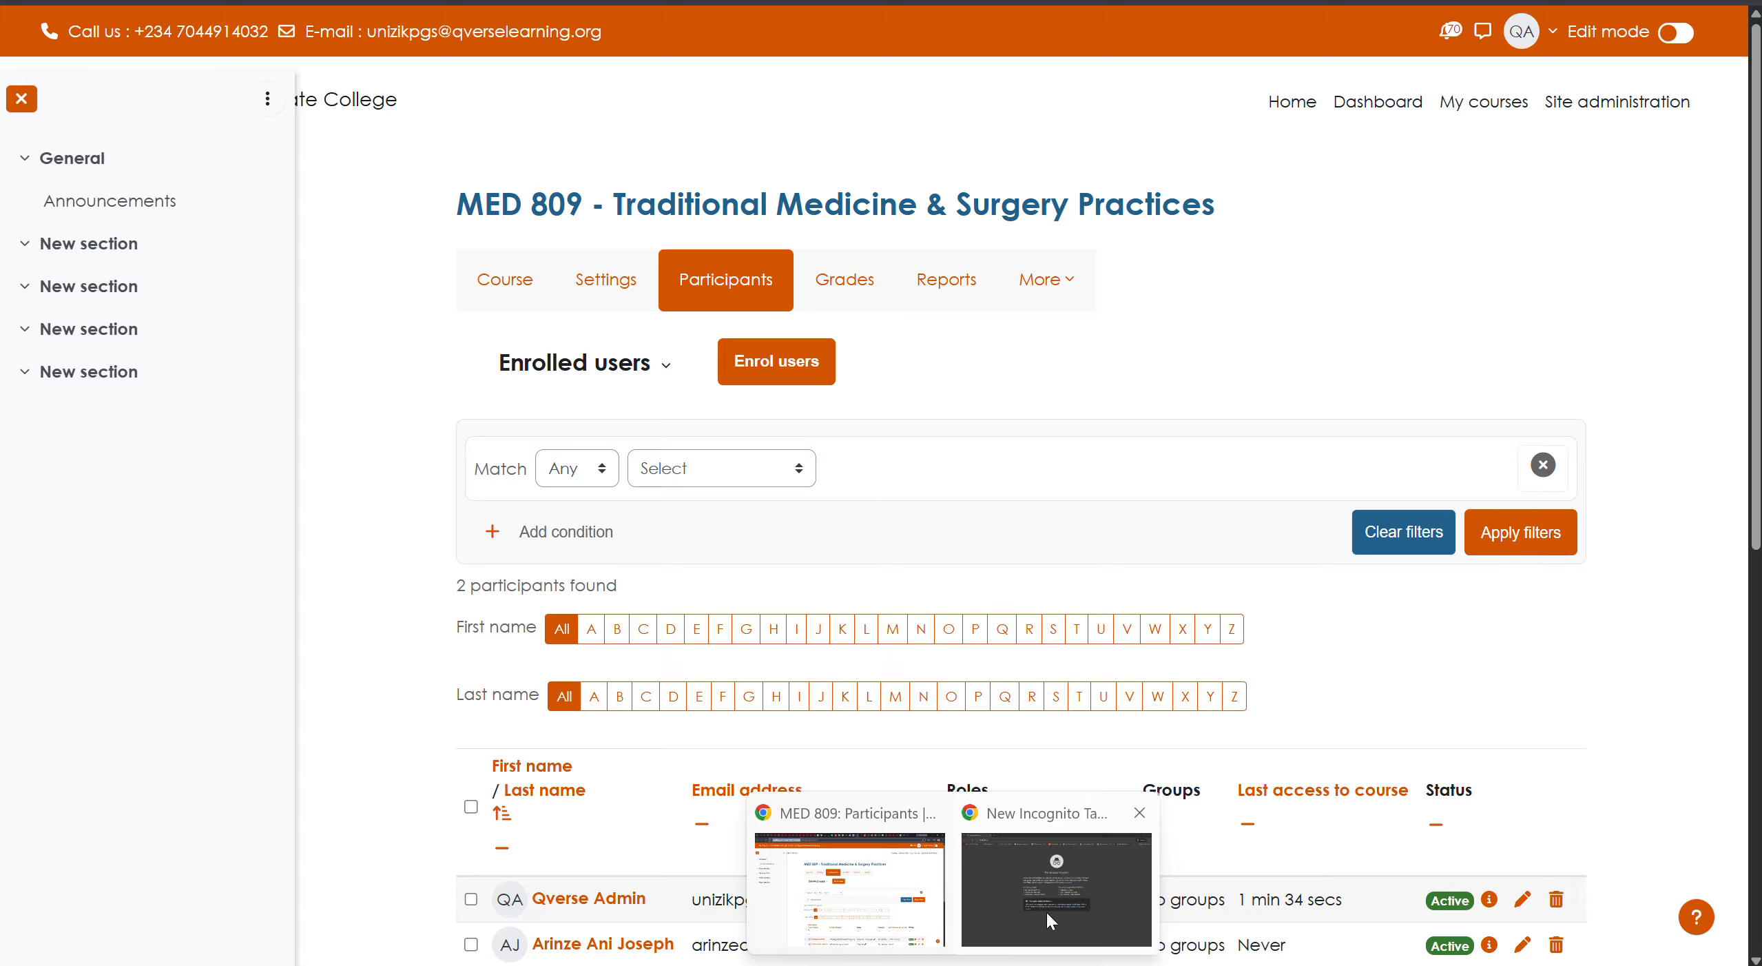
{"action": "left_click", "coordinate": [1056, 889]}
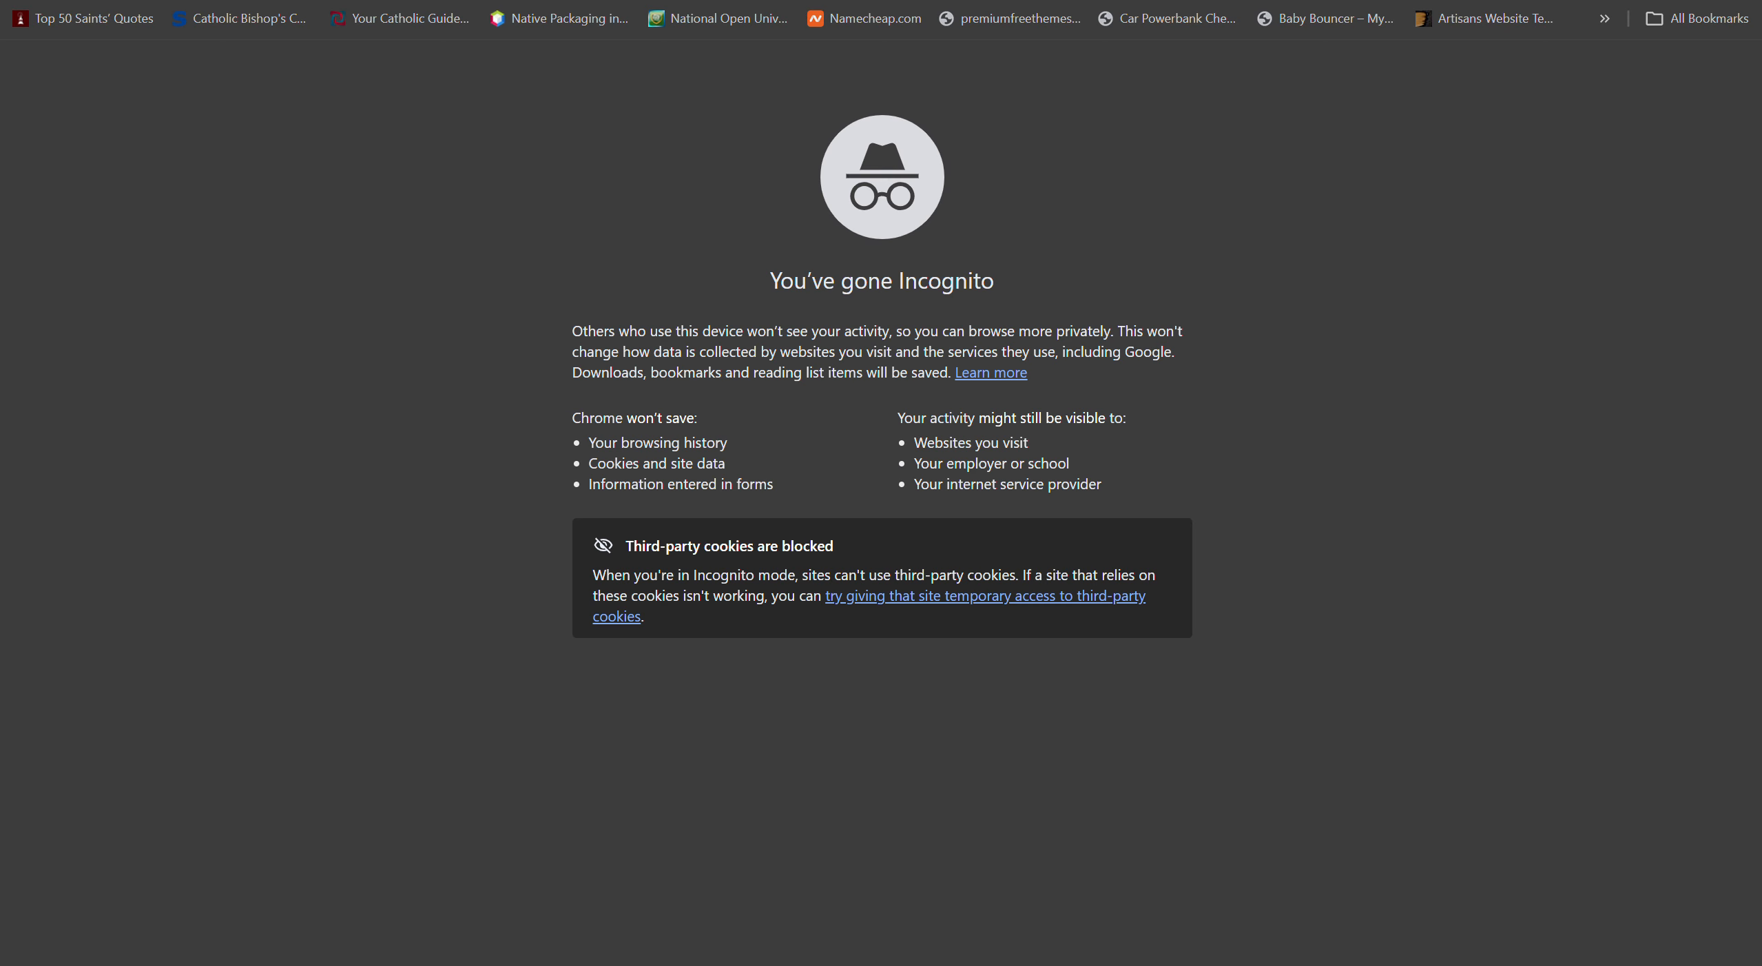
{"action": "type", "text": "https://unizik-pg-lms.qverselearning.org/"}
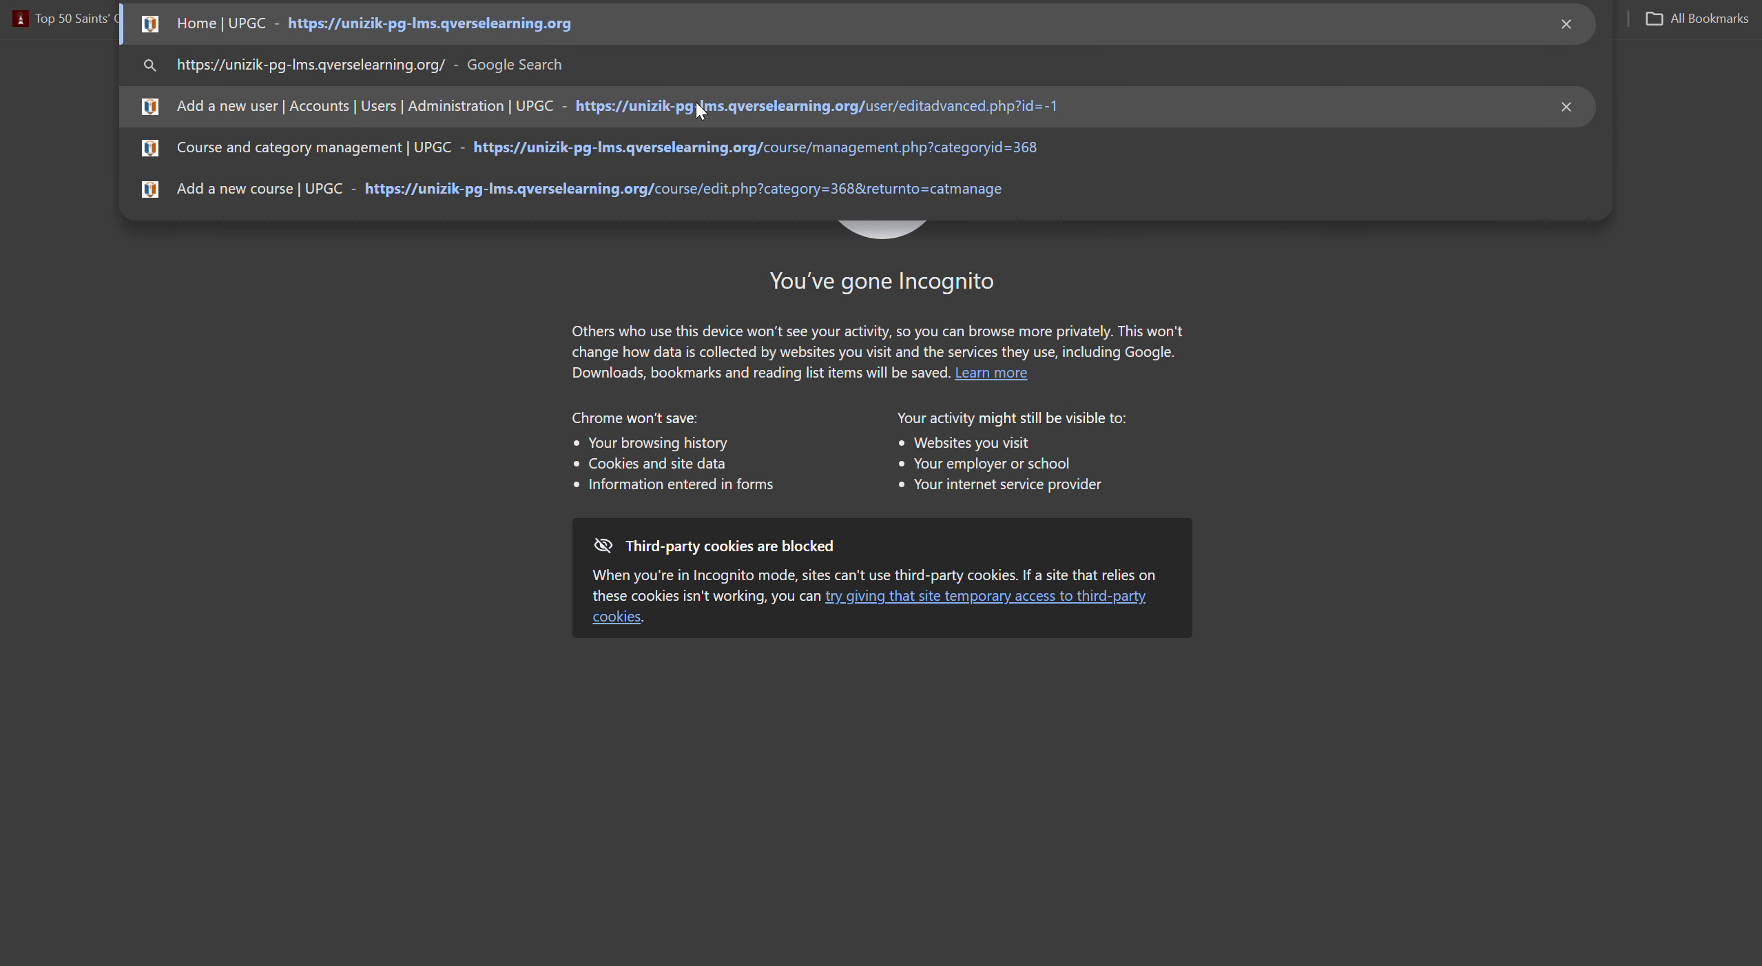
{"action": "left_click", "coordinate": [699, 109]}
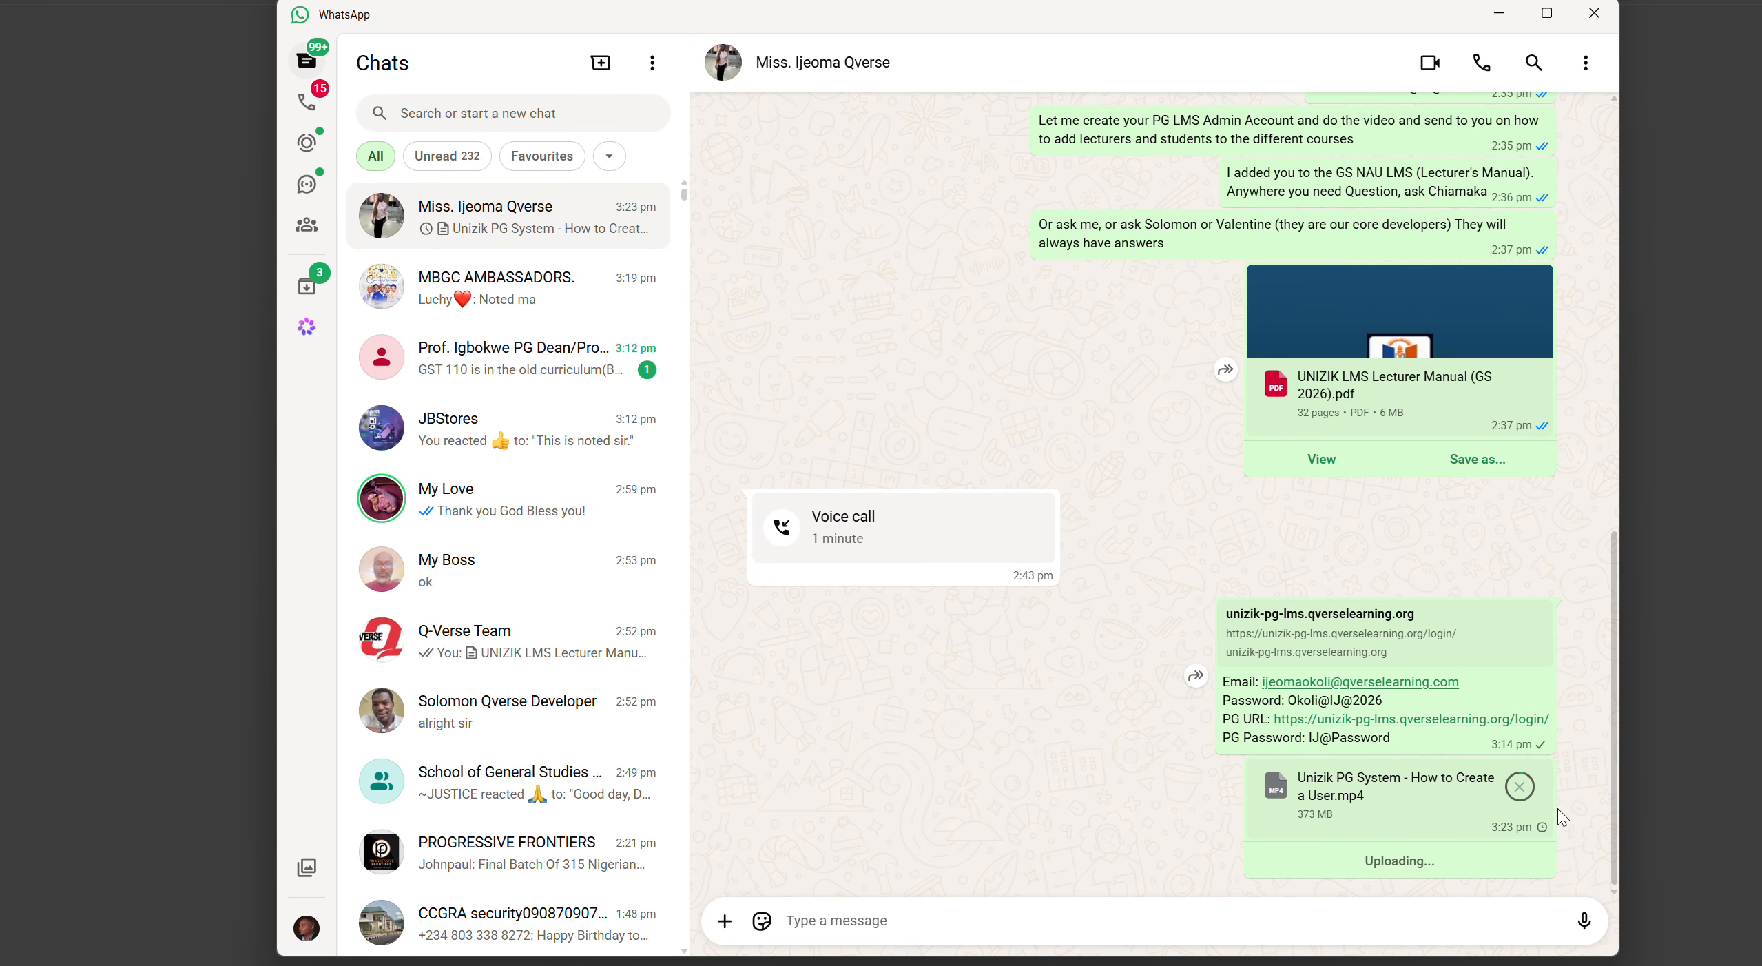
{"action": "left_click", "coordinate": [1543, 776]}
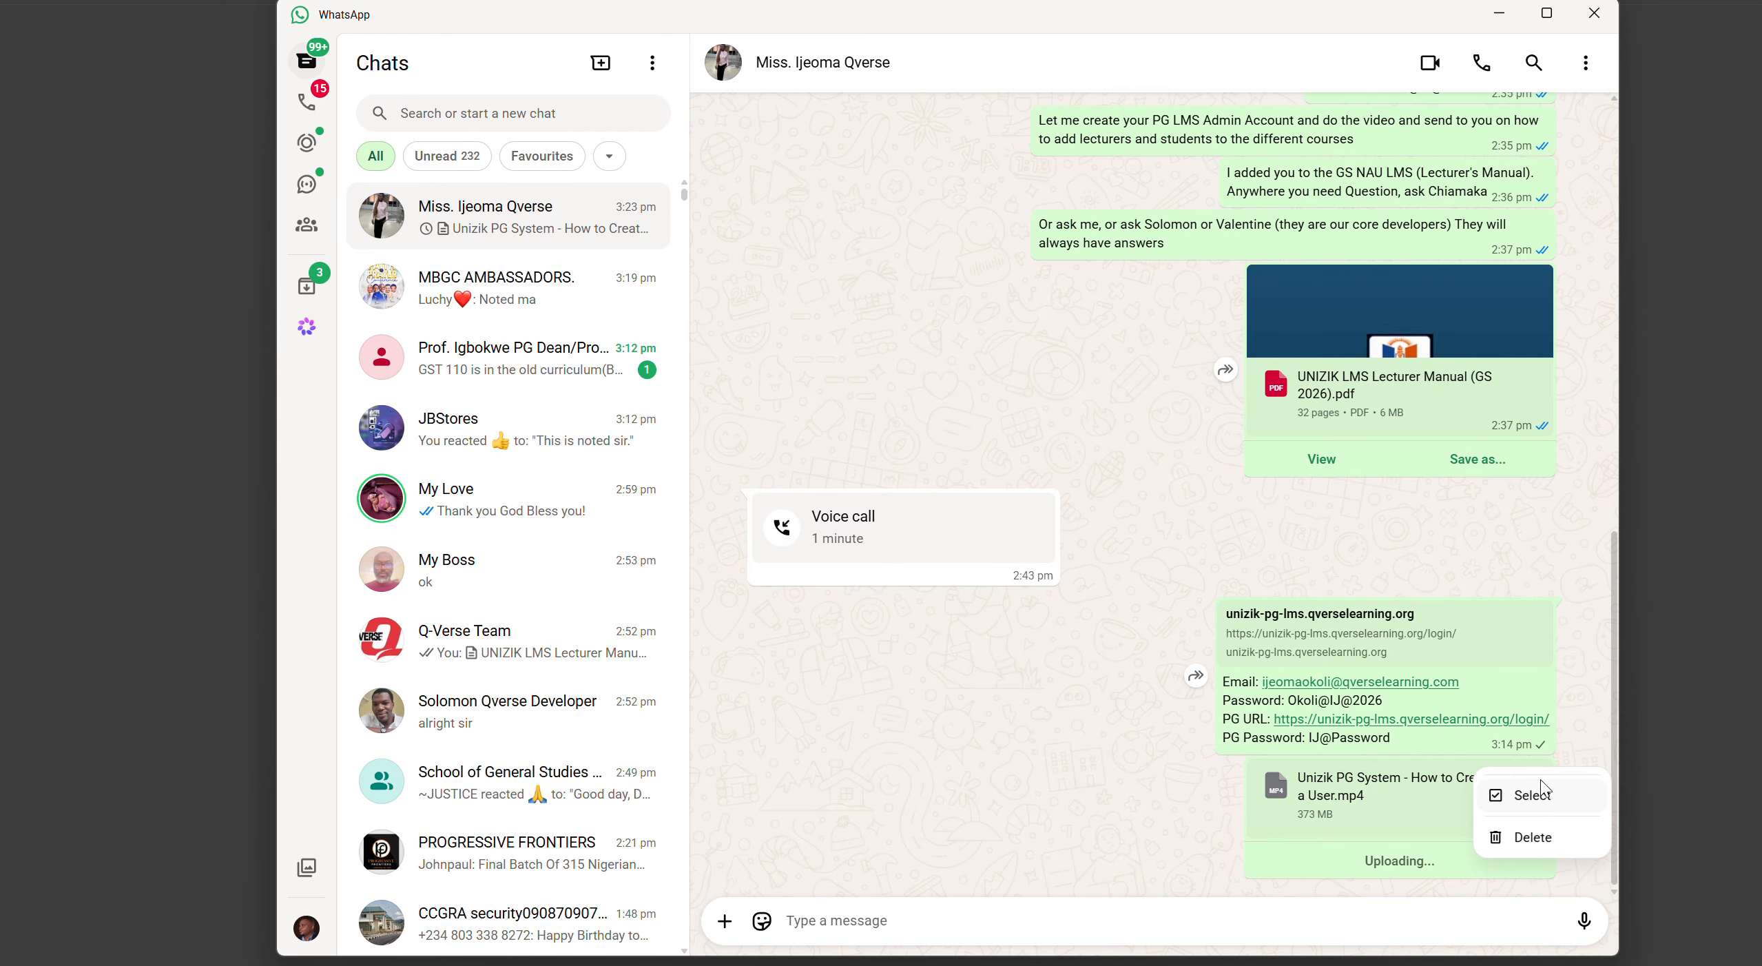
{"action": "left_click", "coordinate": [1130, 834]}
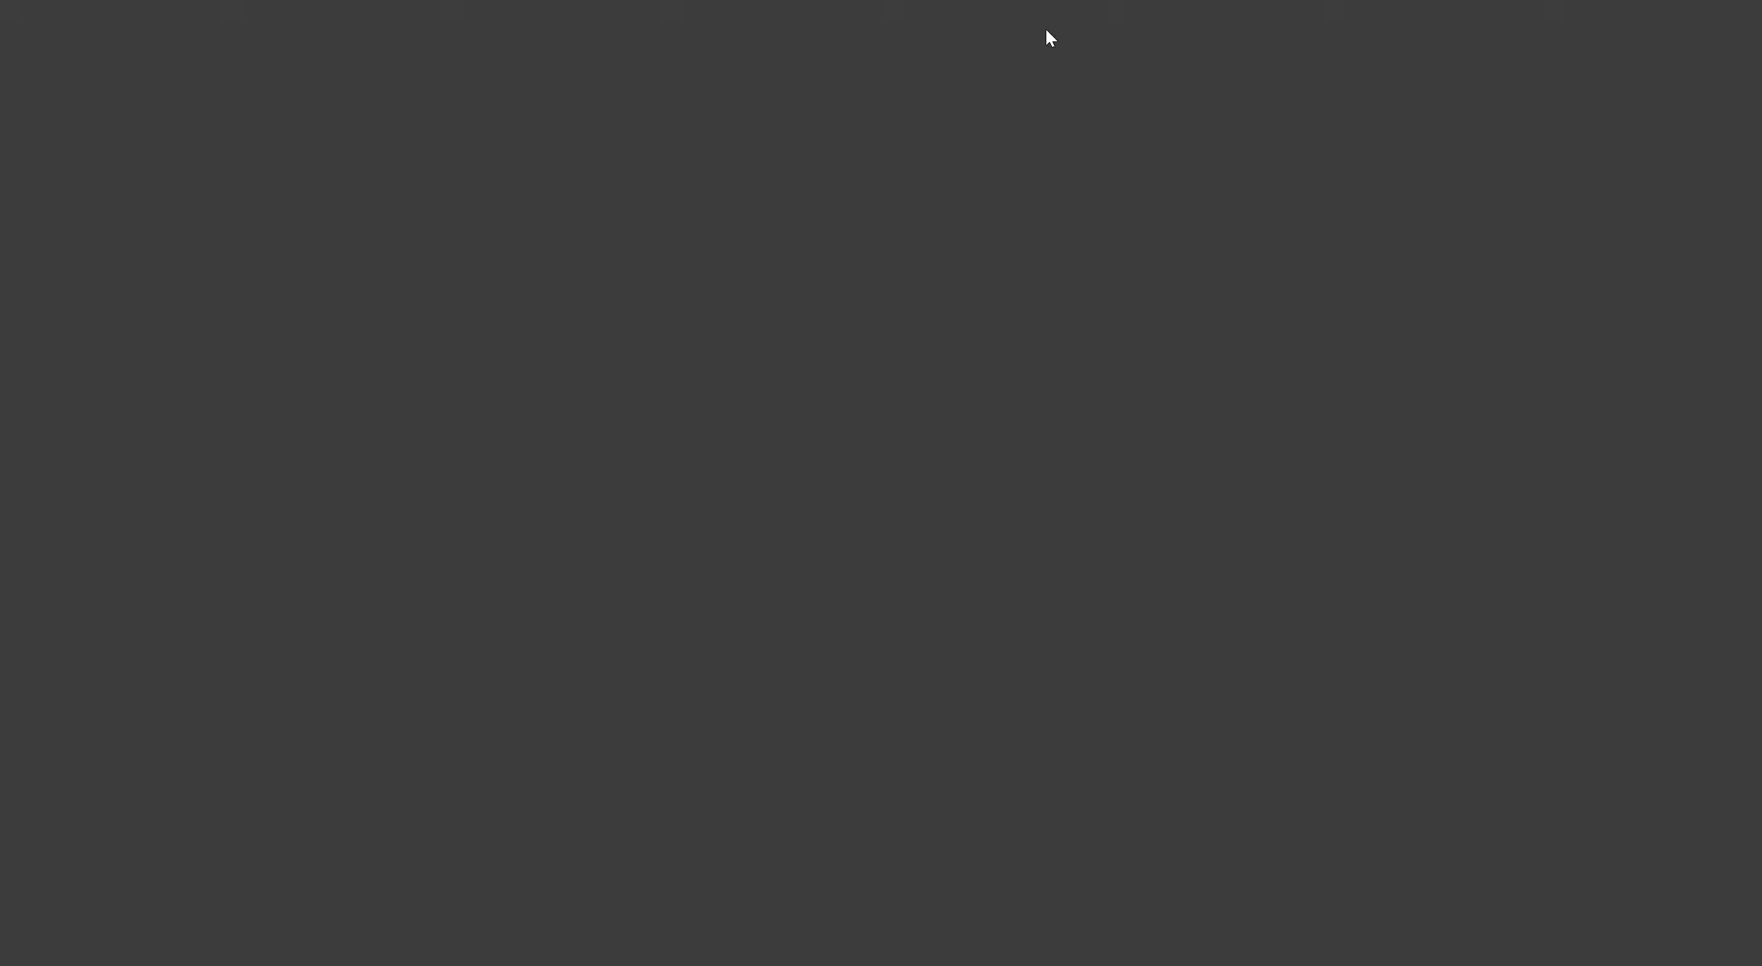
- Go back from MED 809 participants to course and category management and pick ENVIRONMENTAL SCIENCES
{"action": "left_click", "coordinate": [853, 849]}
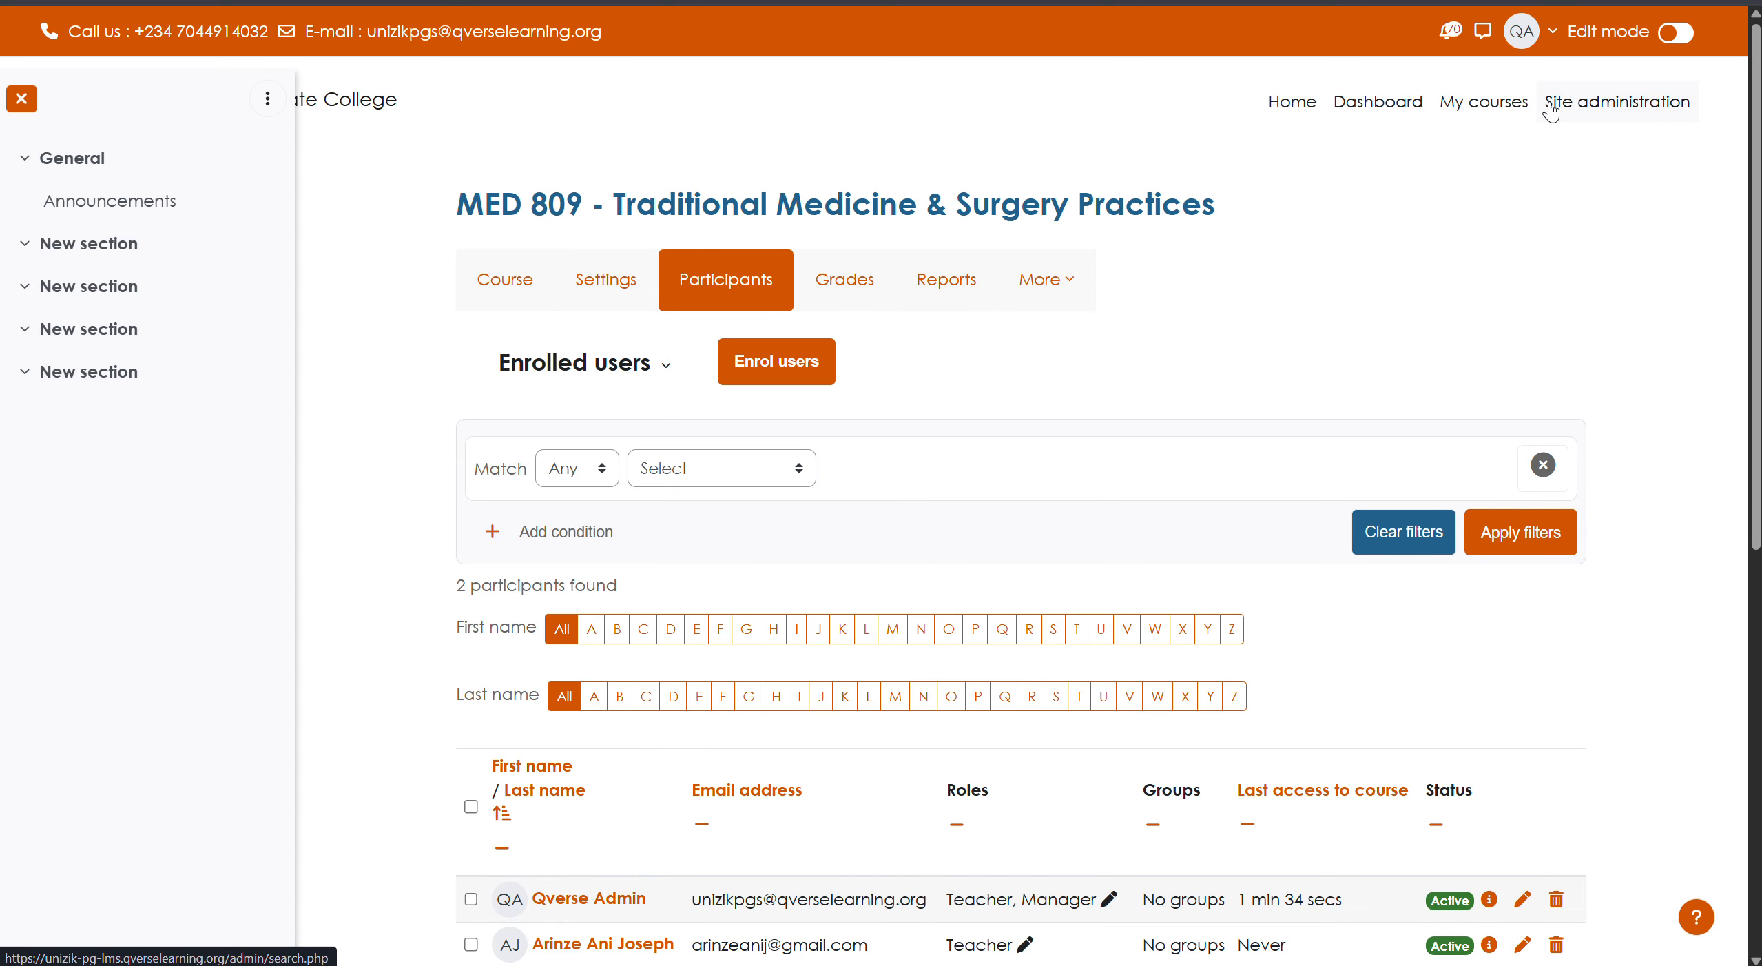
{"action": "left_click", "coordinate": [25, 0]}
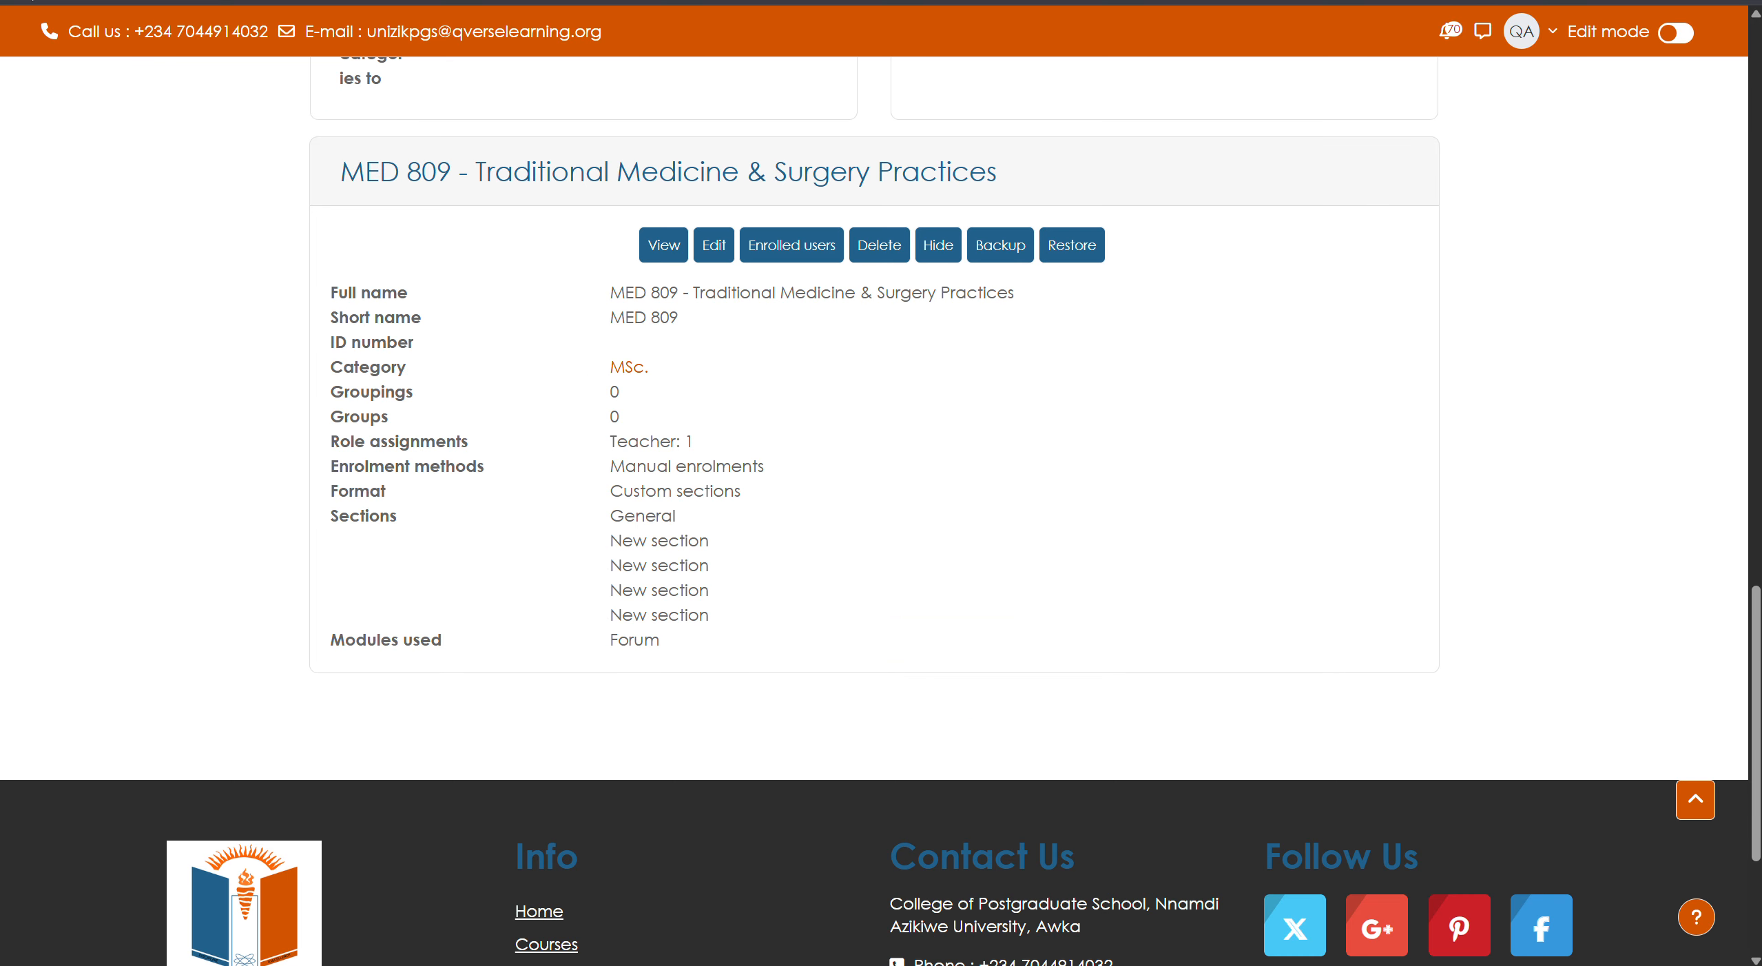
{"action": "scroll", "coordinate": [610, 381], "scroll_direction": "up", "scroll_amount": 6}
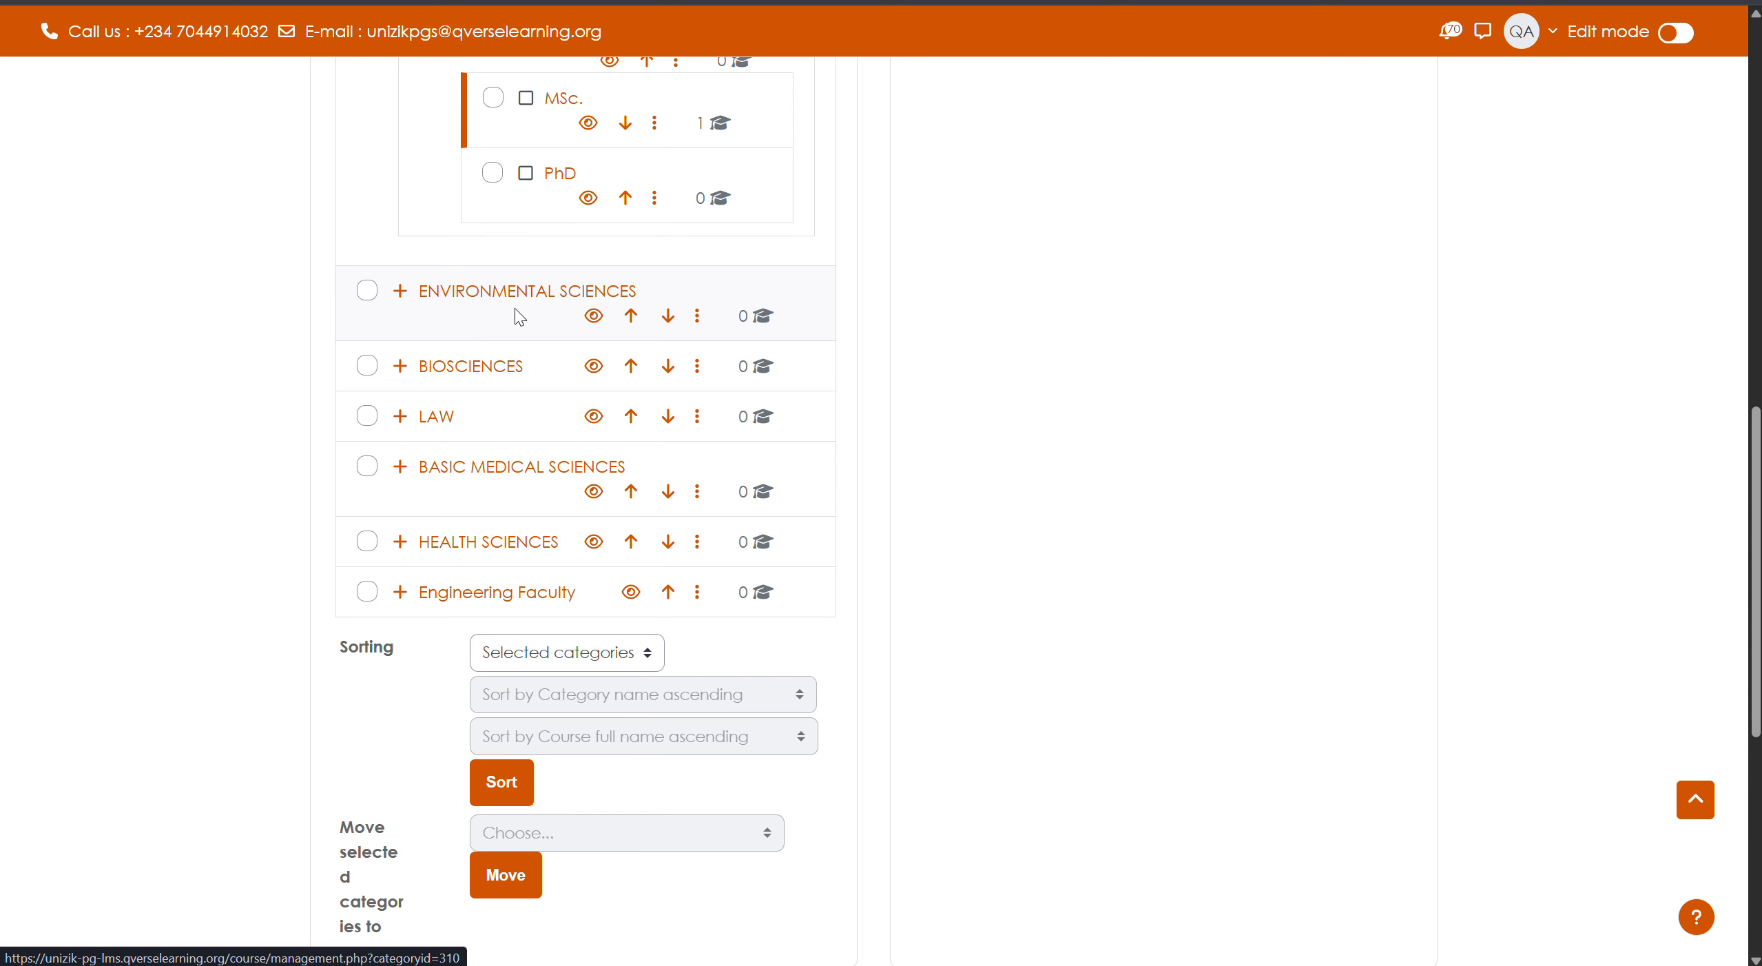
{"action": "scroll", "coordinate": [551, 334], "scroll_direction": "up", "scroll_amount": 2}
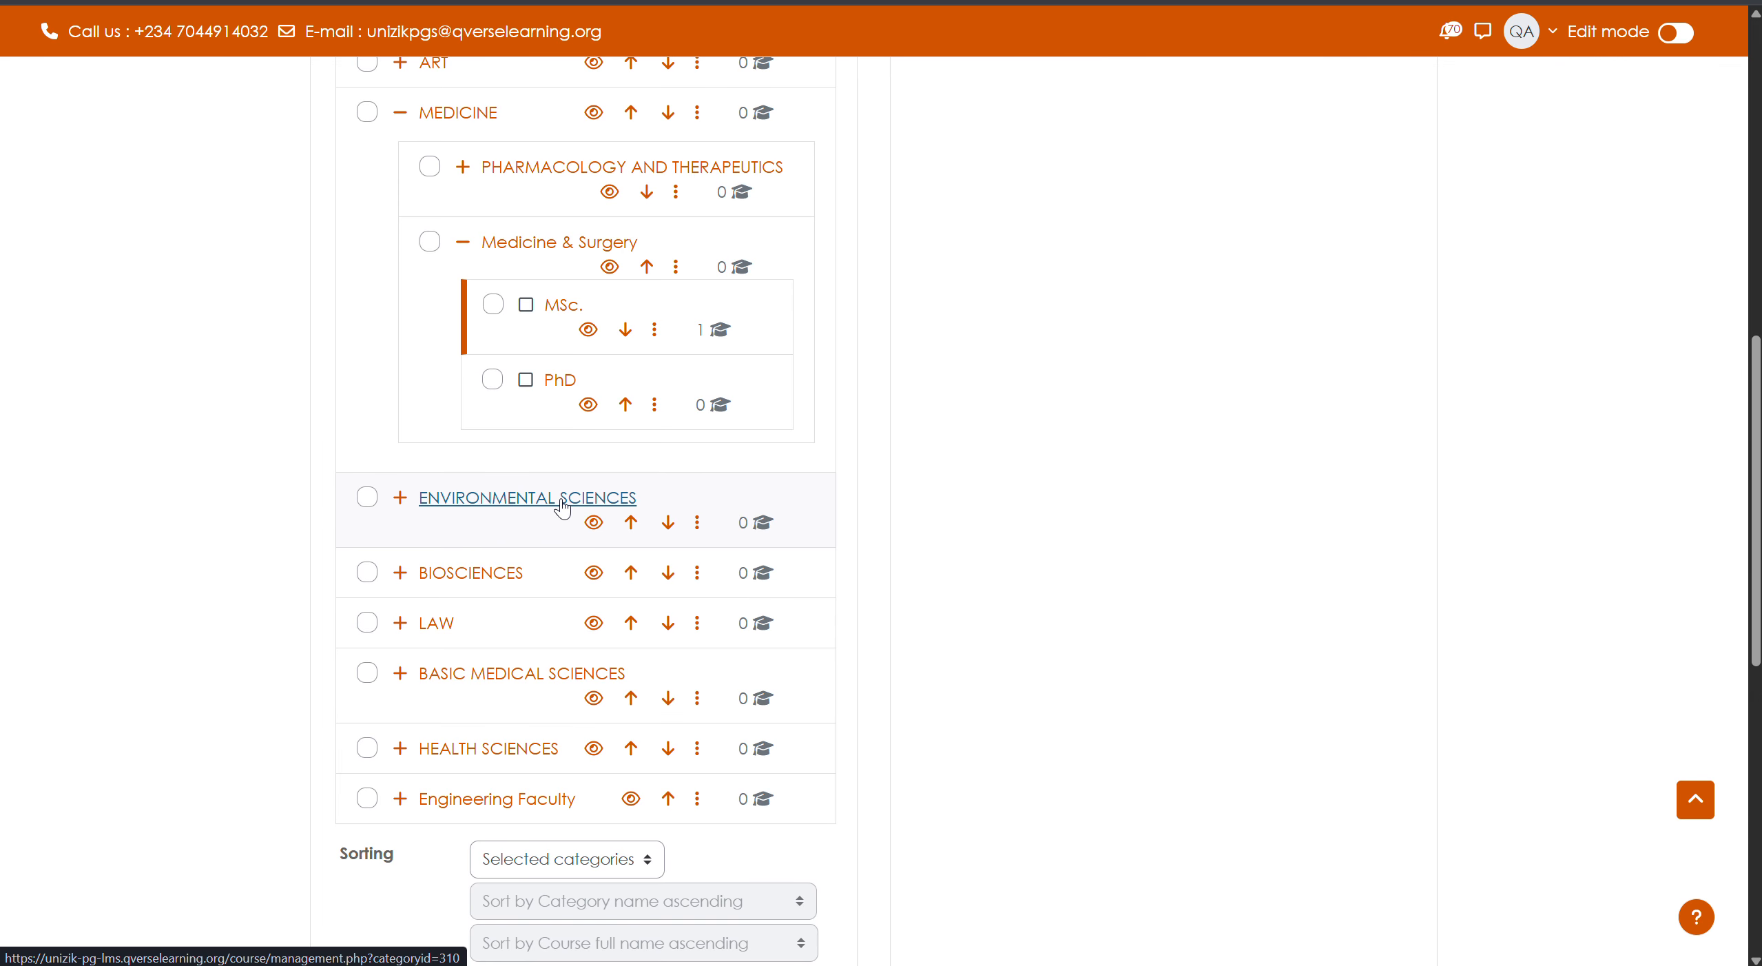
{"action": "left_click", "coordinate": [563, 507]}
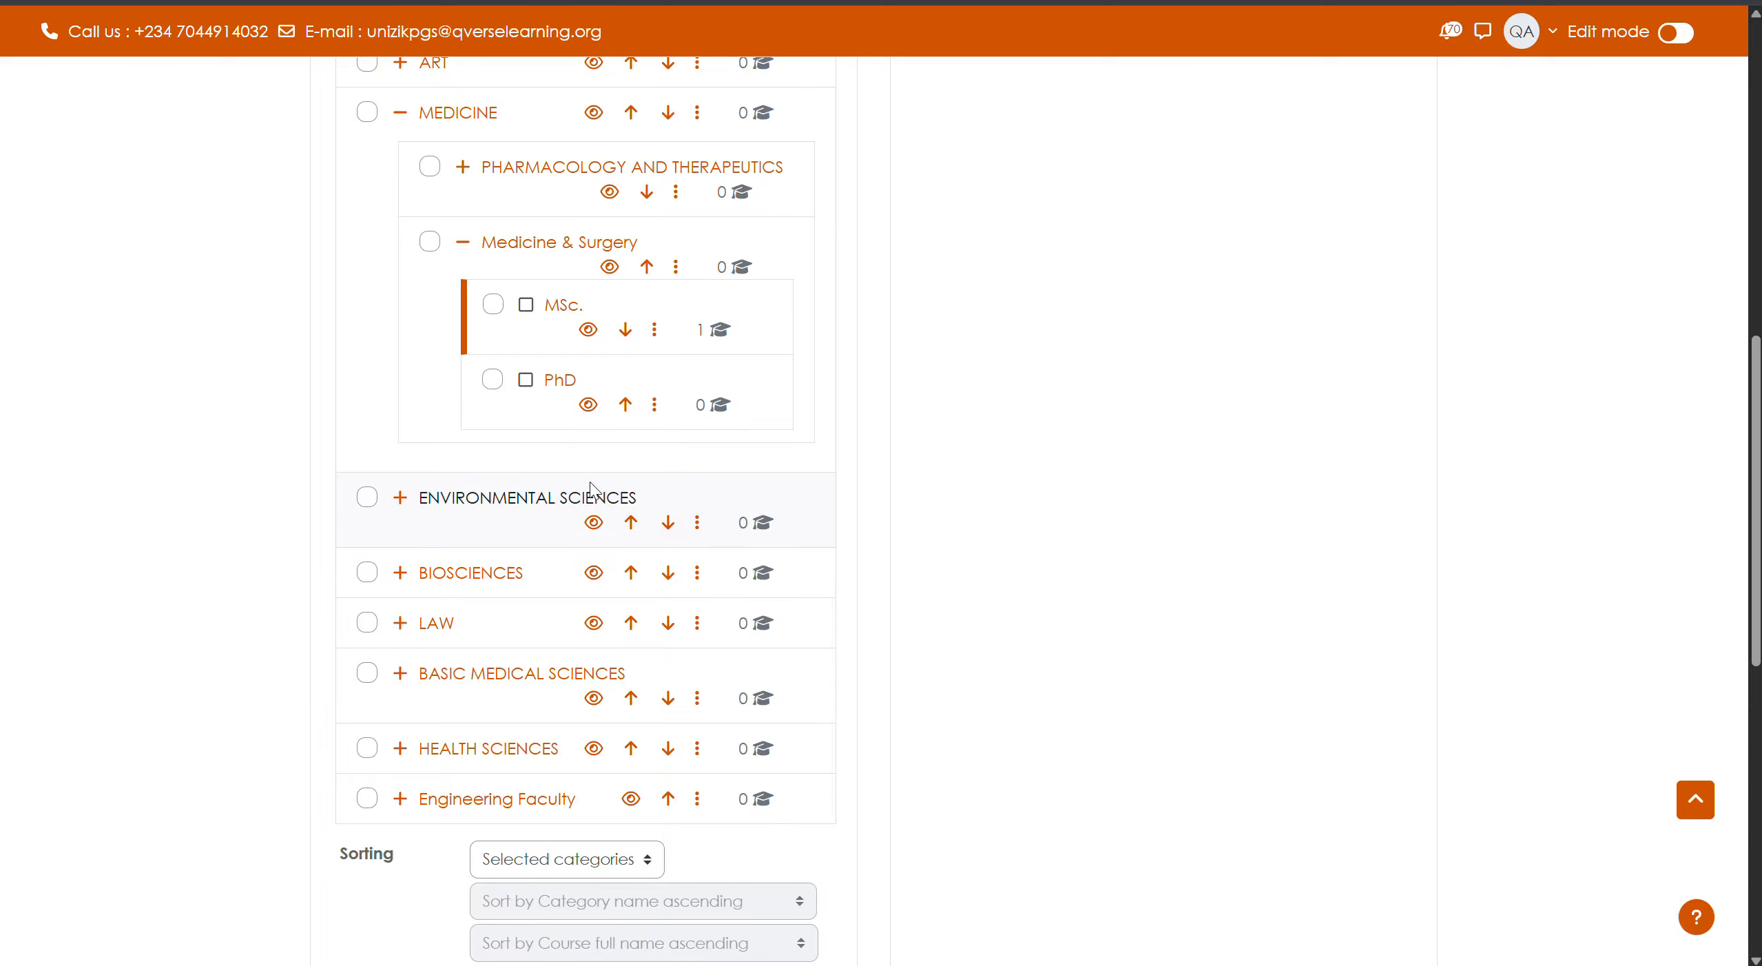
- Open ENVIRONMENTAL SCIENCES and start creating a new category inside it
{"action": "left_click", "coordinate": [629, 503]}
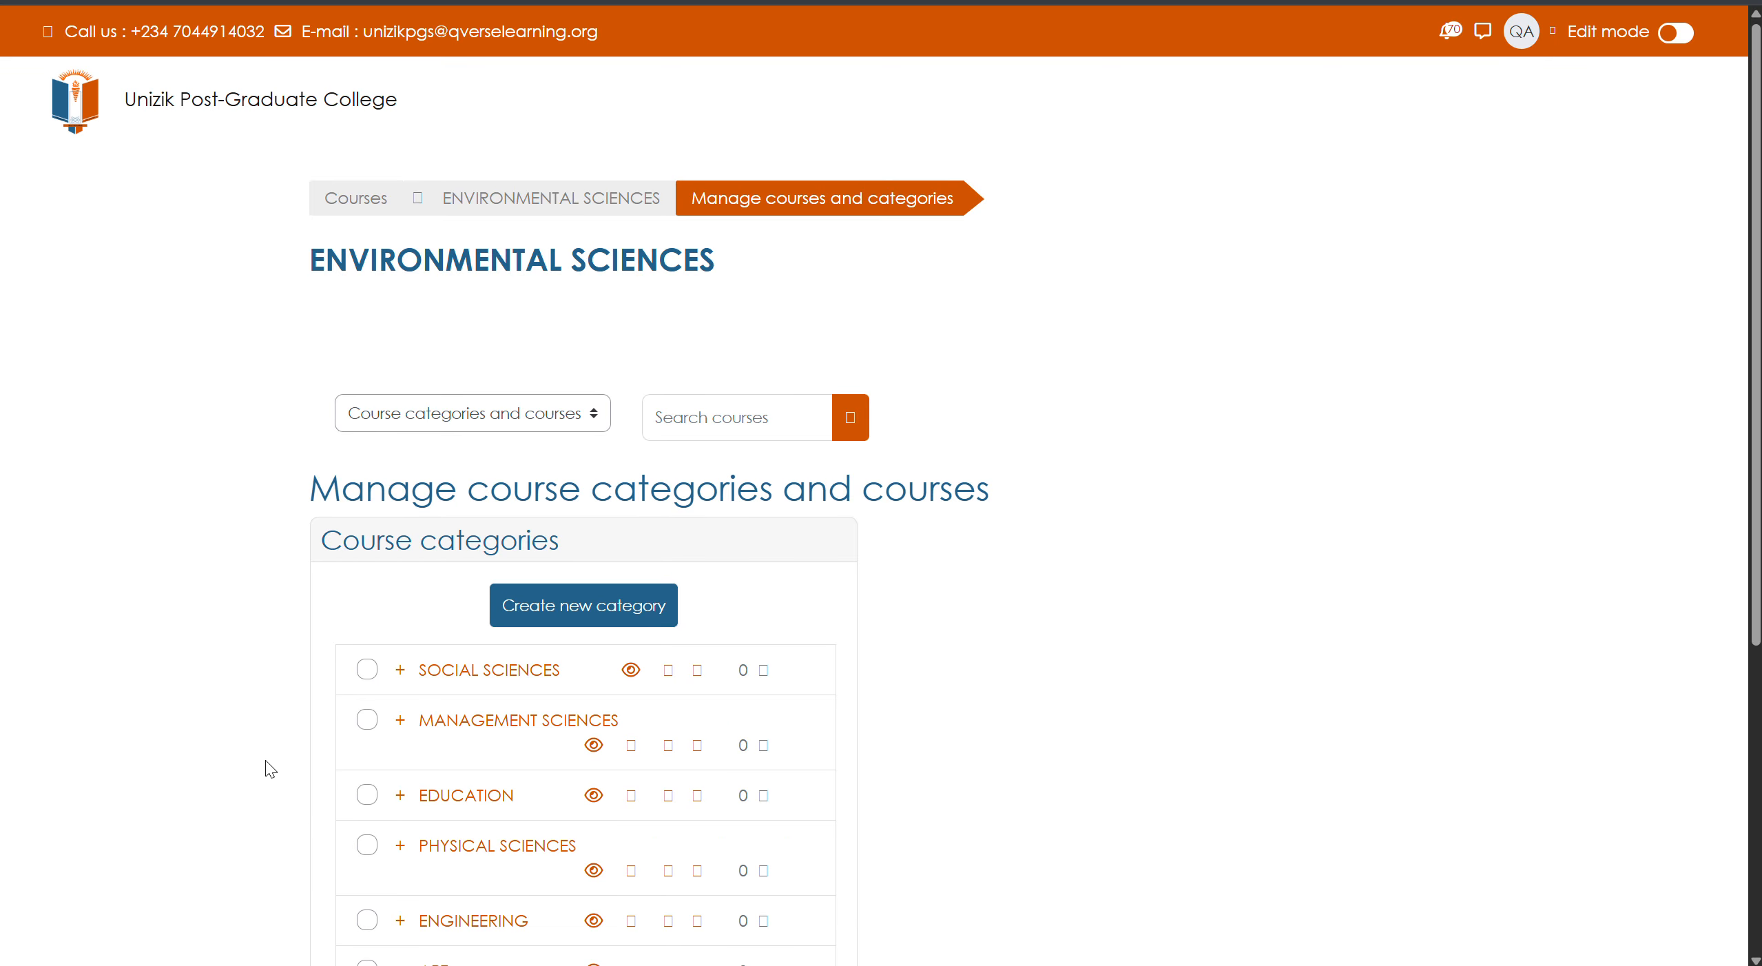
{"action": "scroll", "coordinate": [517, 720], "scroll_direction": "down", "scroll_amount": 5}
{"action": "scroll", "coordinate": [539, 708], "scroll_direction": "down", "scroll_amount": 2}
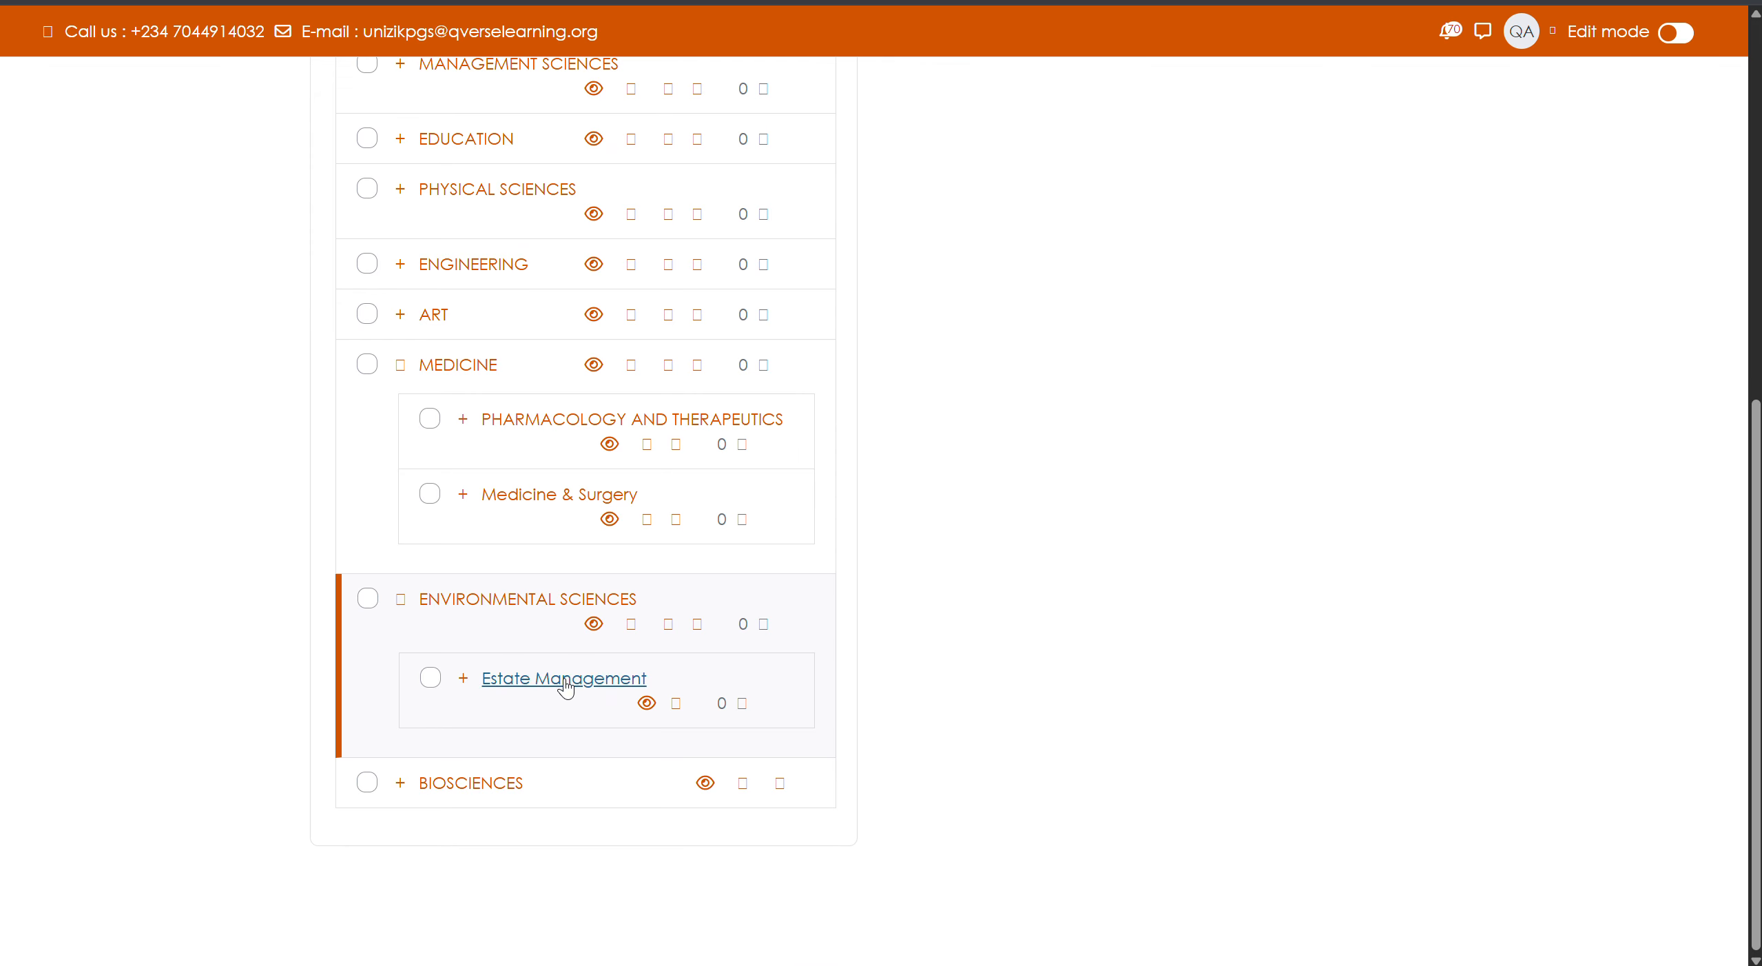
{"action": "scroll", "coordinate": [573, 641], "scroll_direction": "up", "scroll_amount": 8}
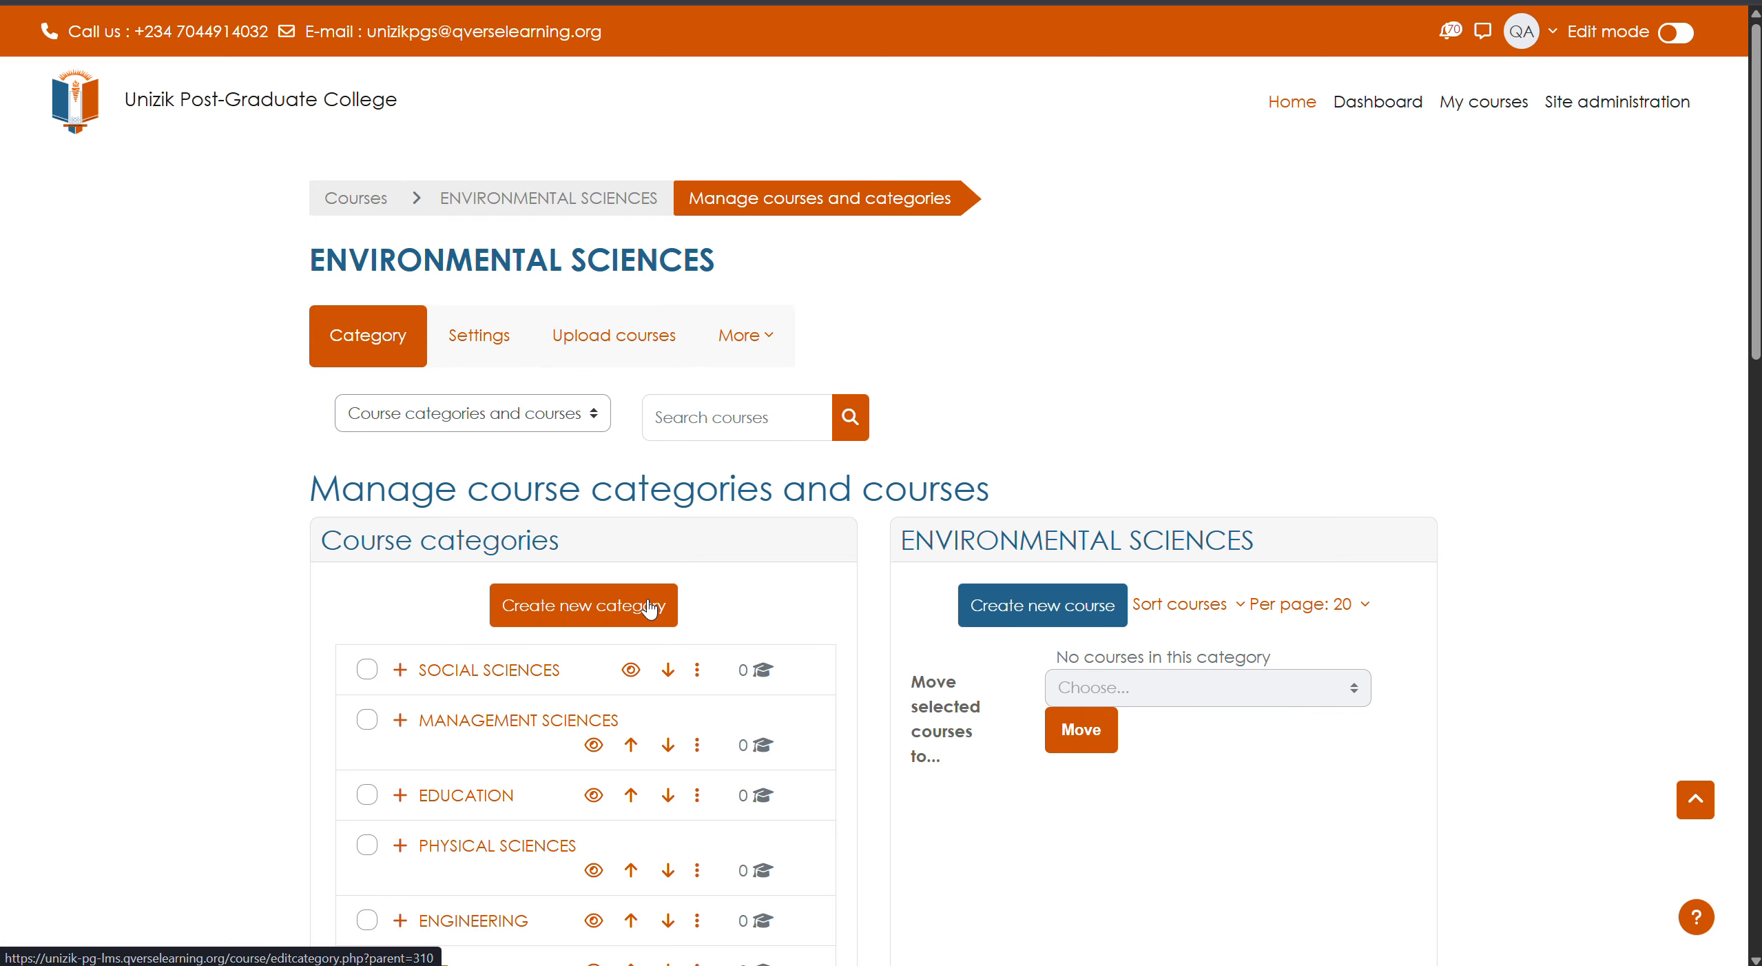
{"action": "left_click", "coordinate": [650, 608]}
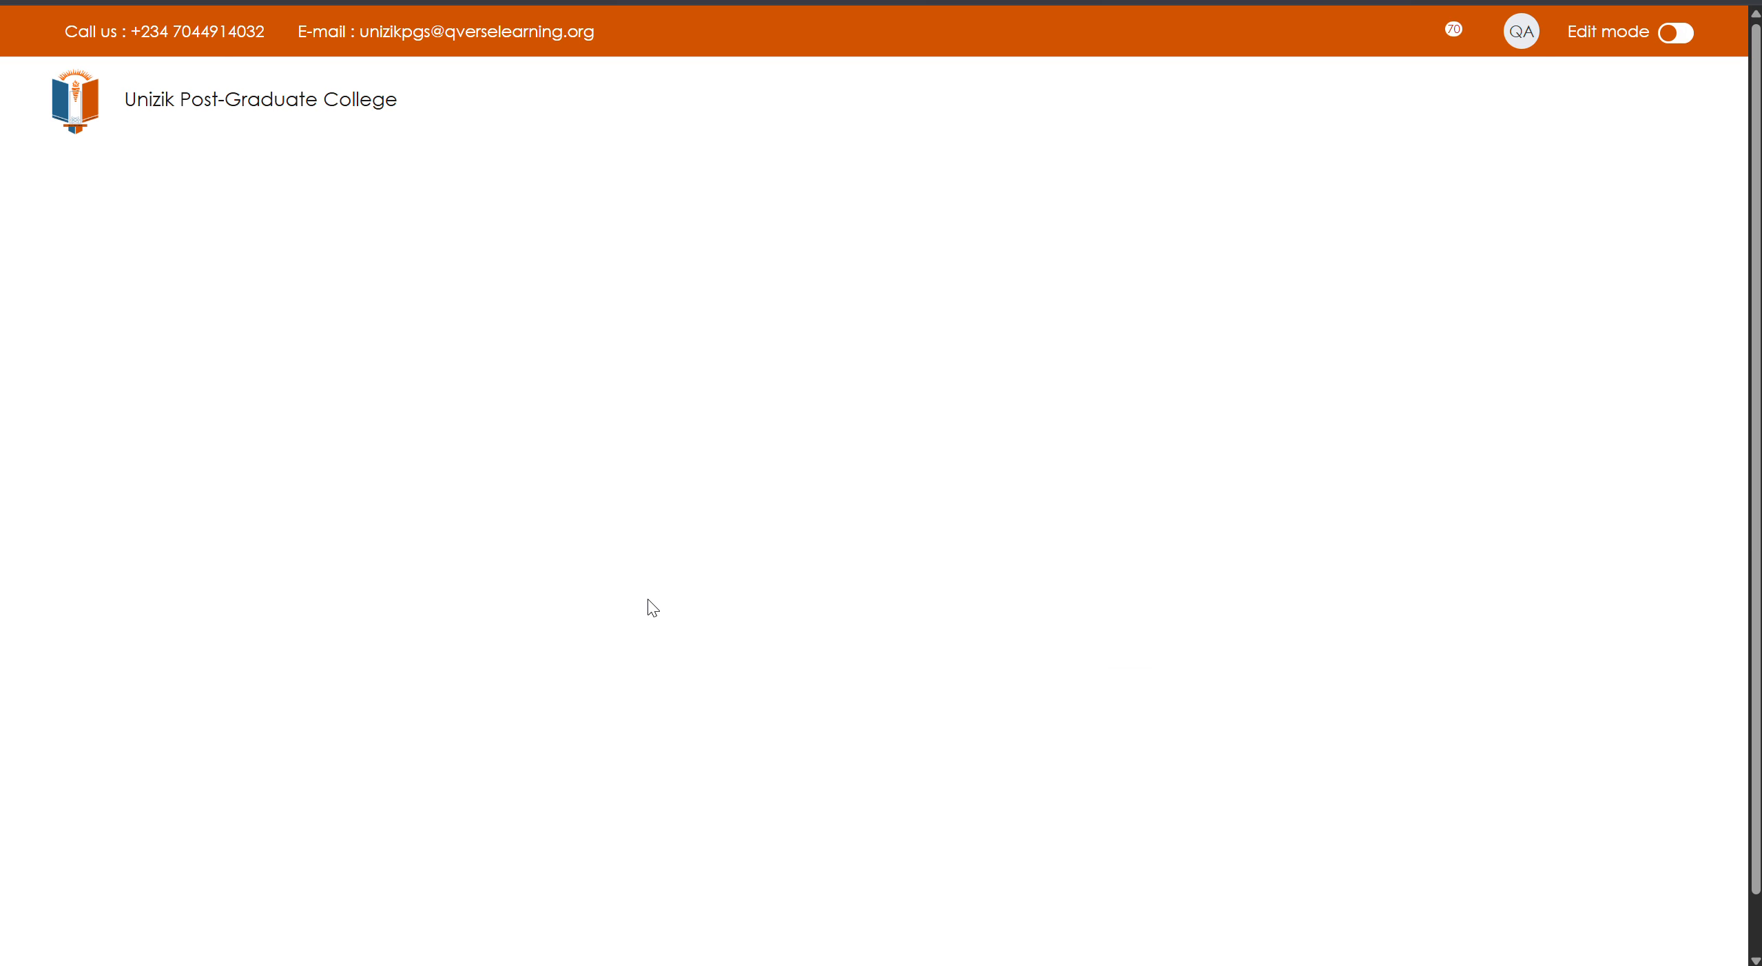